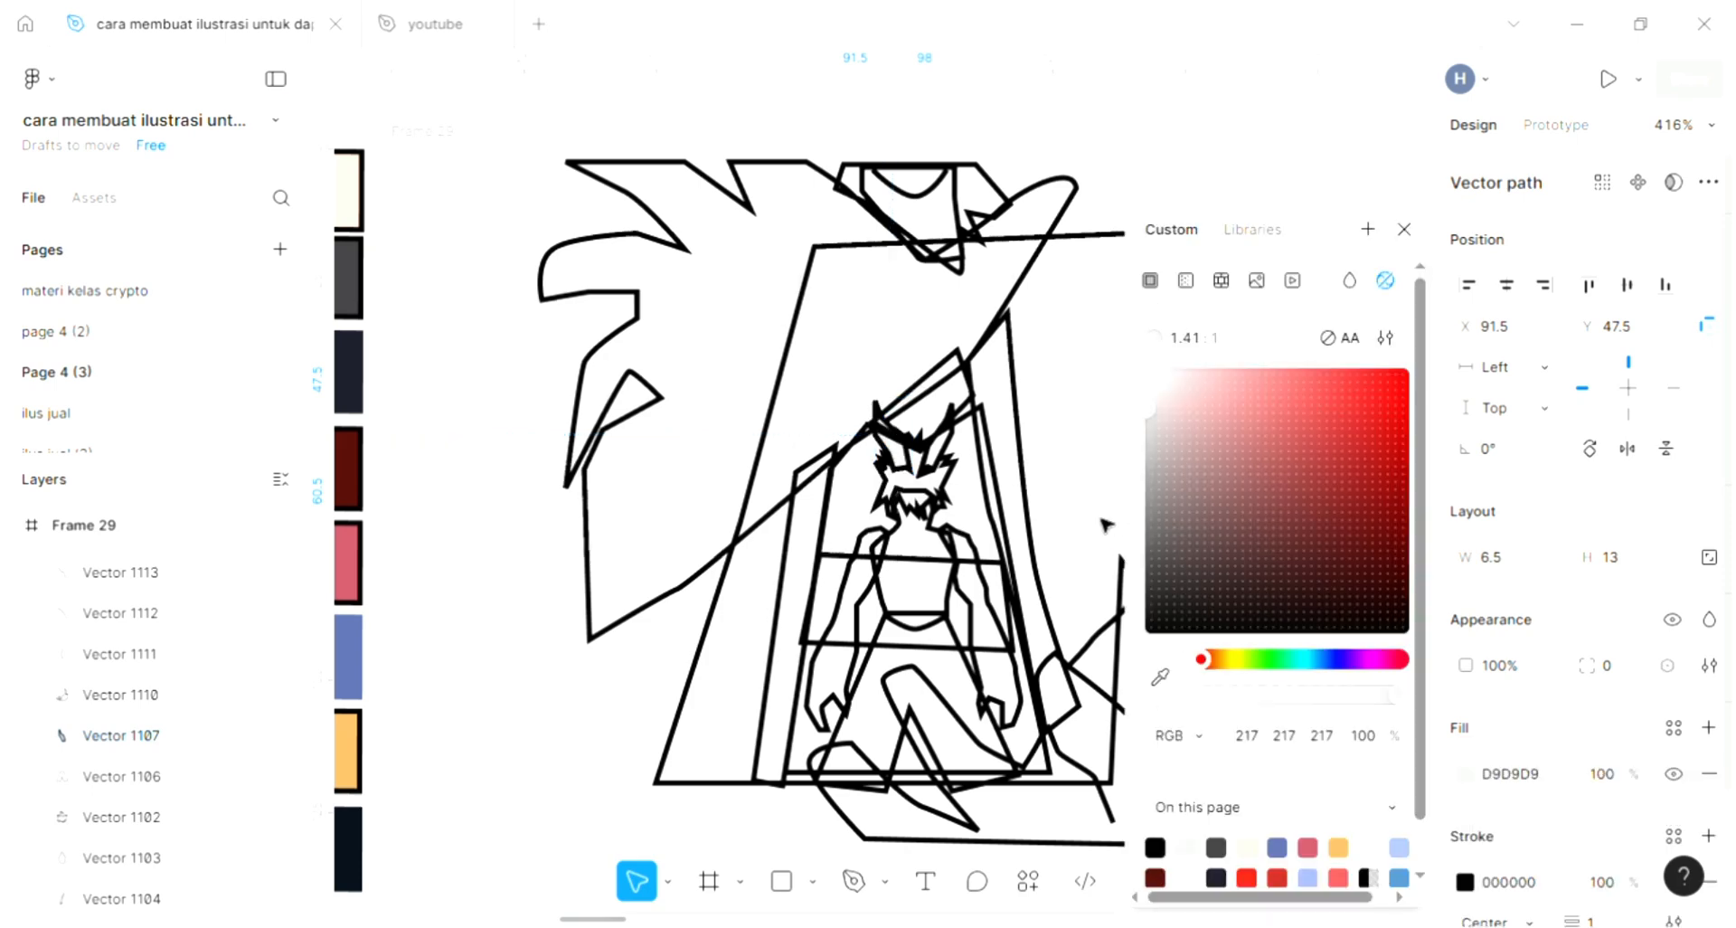
- Fill both ear shapes of the character with the orange E0AB5F, sampled first from the palette swatch and again from the filled ear
{"action": "scroll", "coordinate": [1171, 692], "scroll_direction": "down", "scroll_amount": 1}
{"action": "left_click", "coordinate": [1161, 677]}
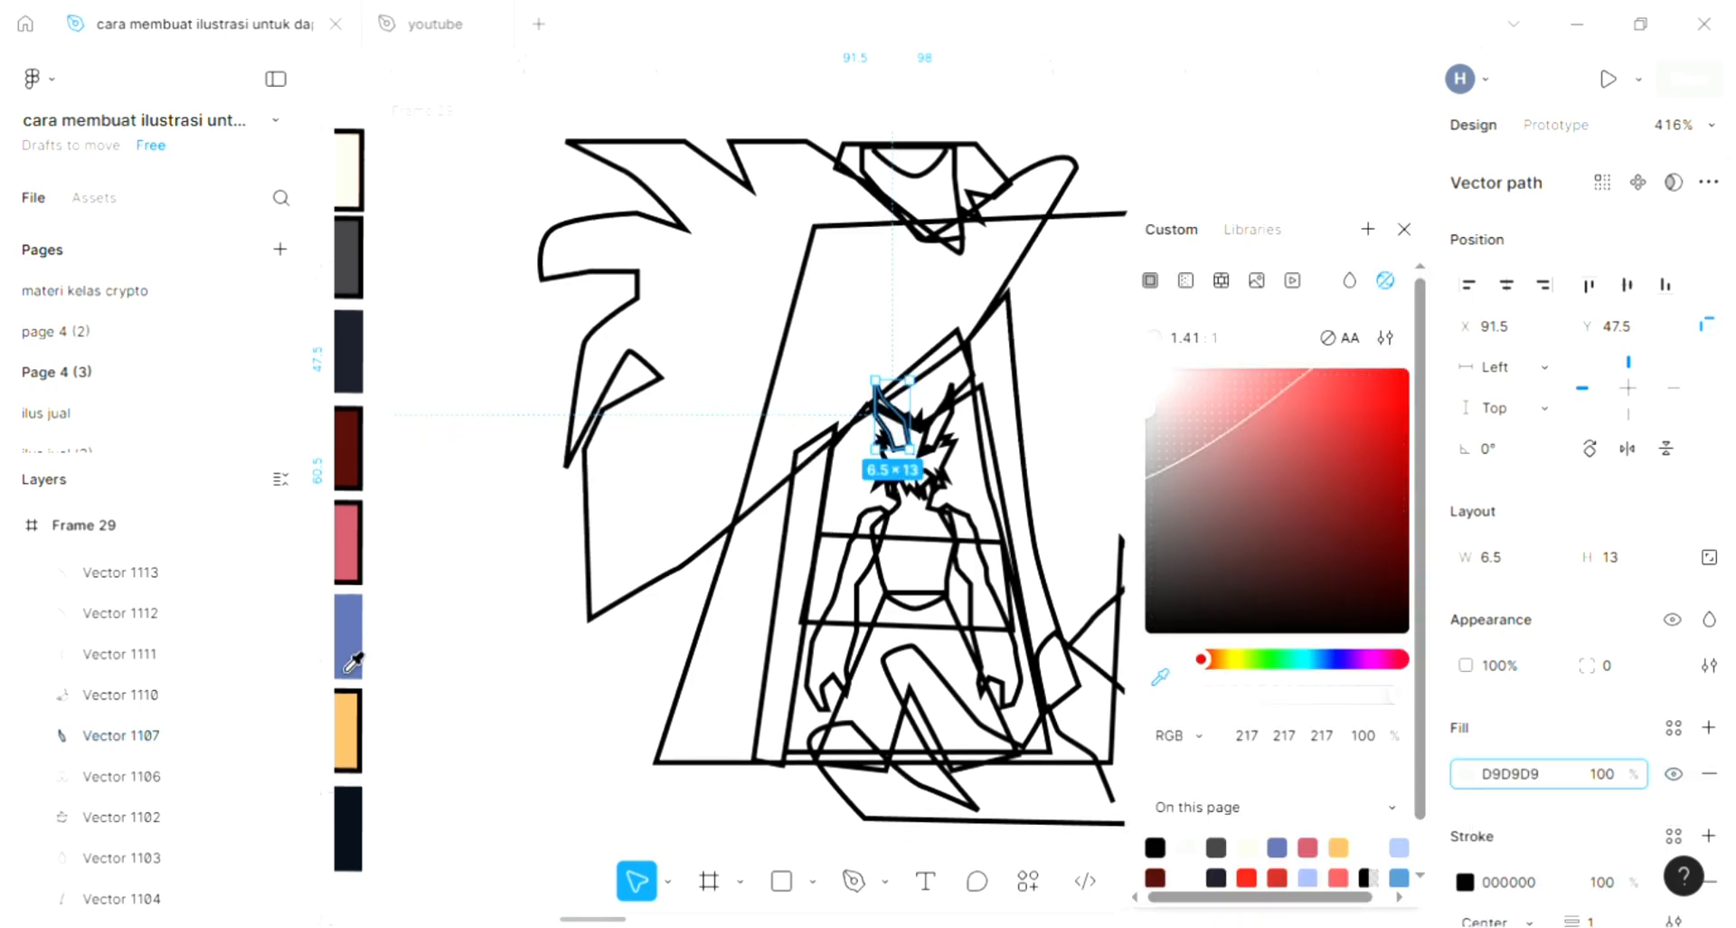
{"action": "left_click", "coordinate": [351, 714]}
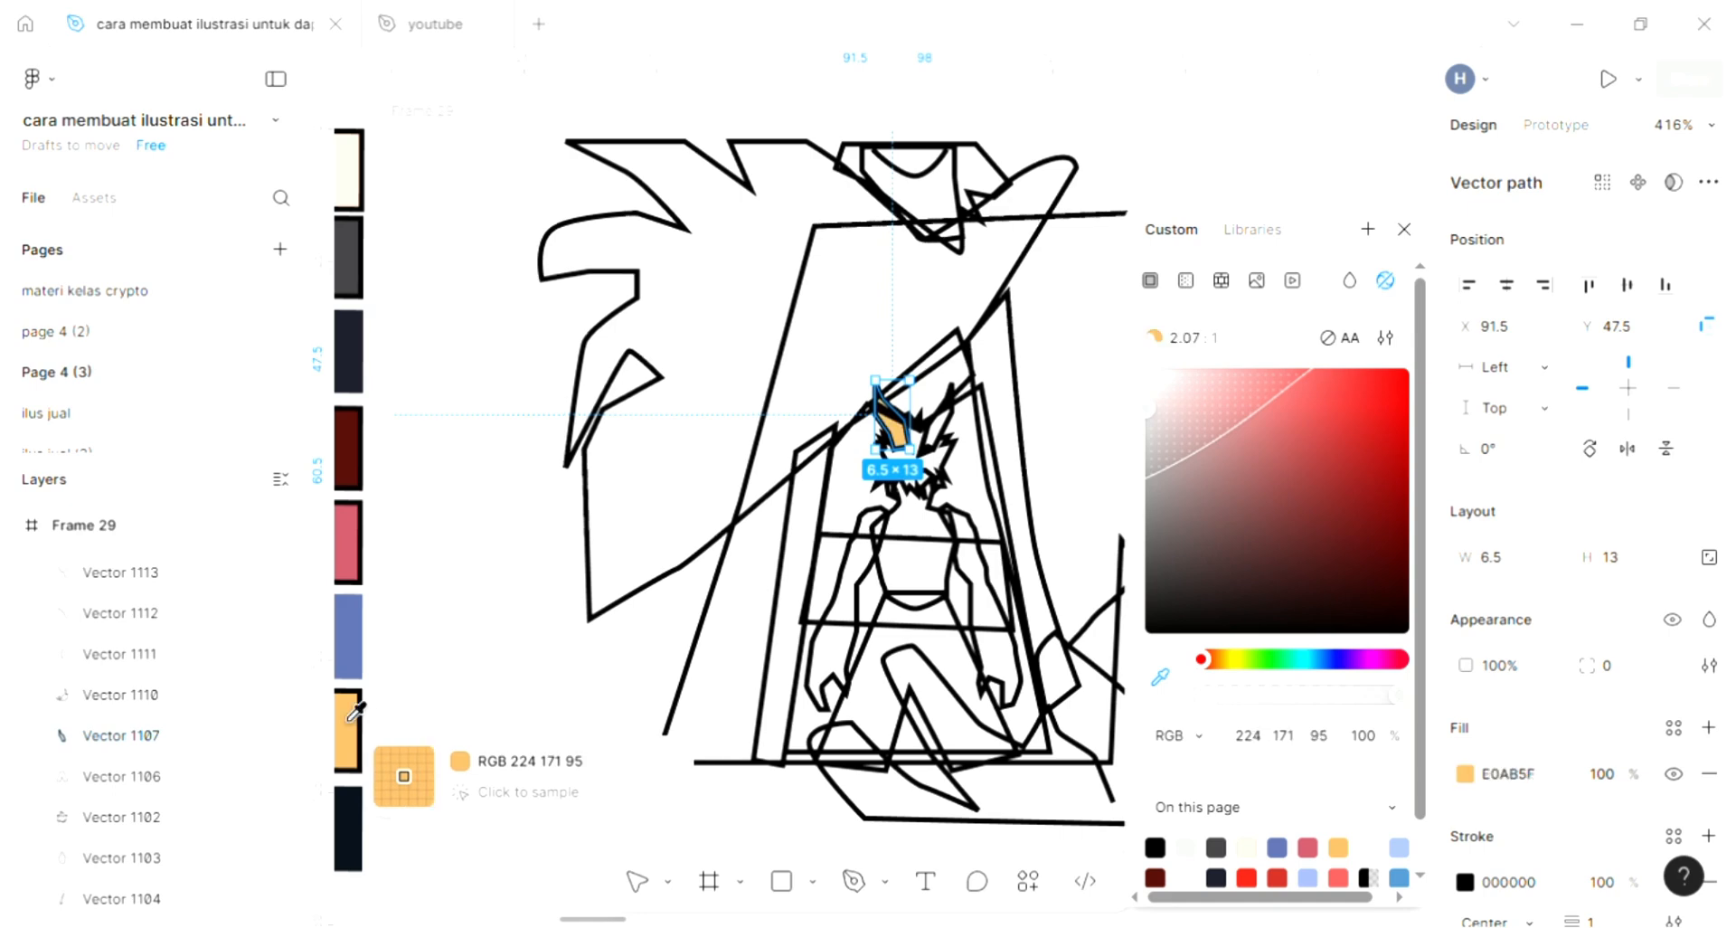
{"action": "scroll", "coordinate": [1043, 470], "scroll_direction": "up", "scroll_amount": 3}
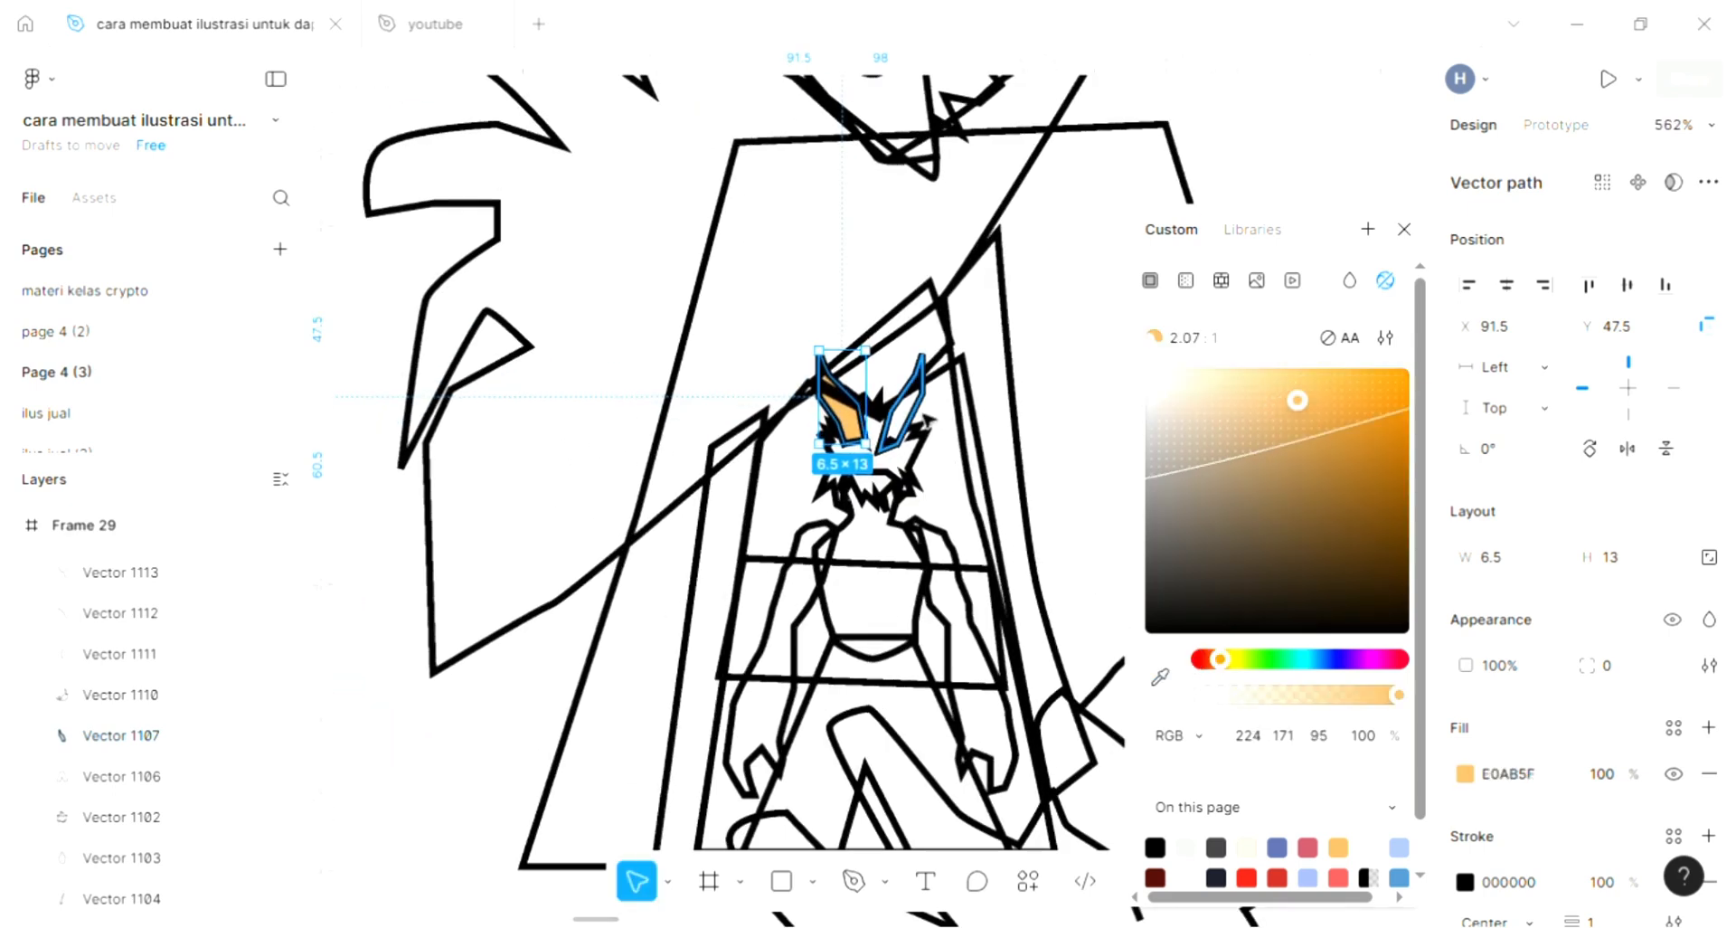
{"action": "left_click", "coordinate": [907, 396]}
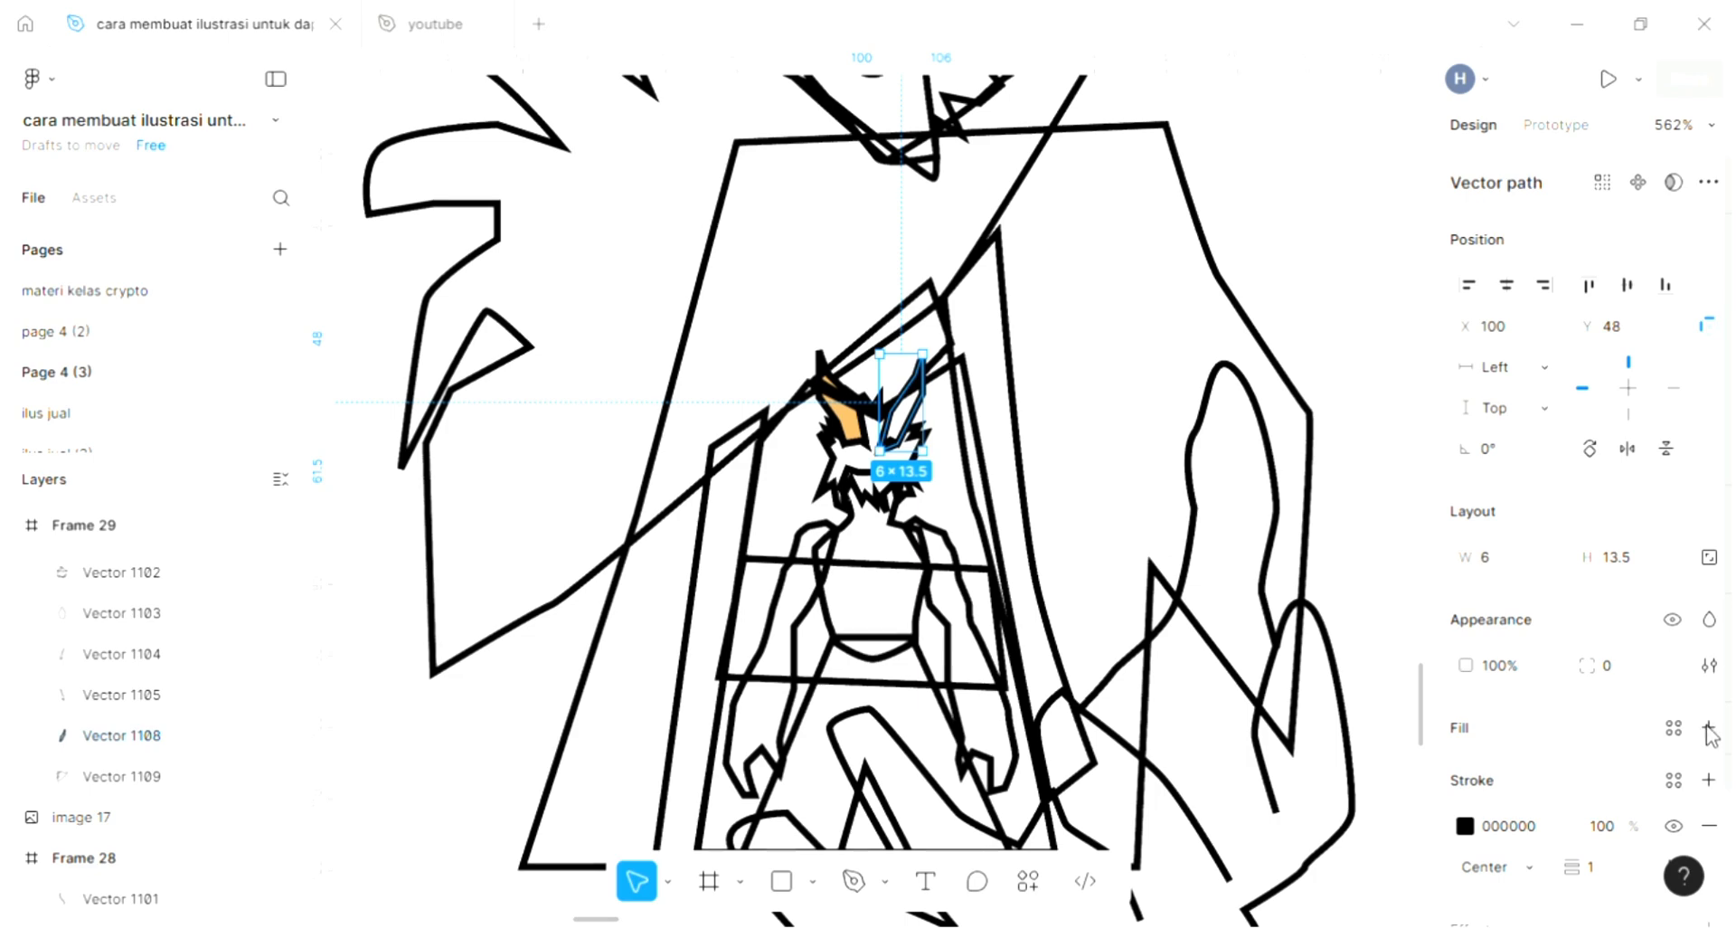
{"action": "key", "text": "i"}
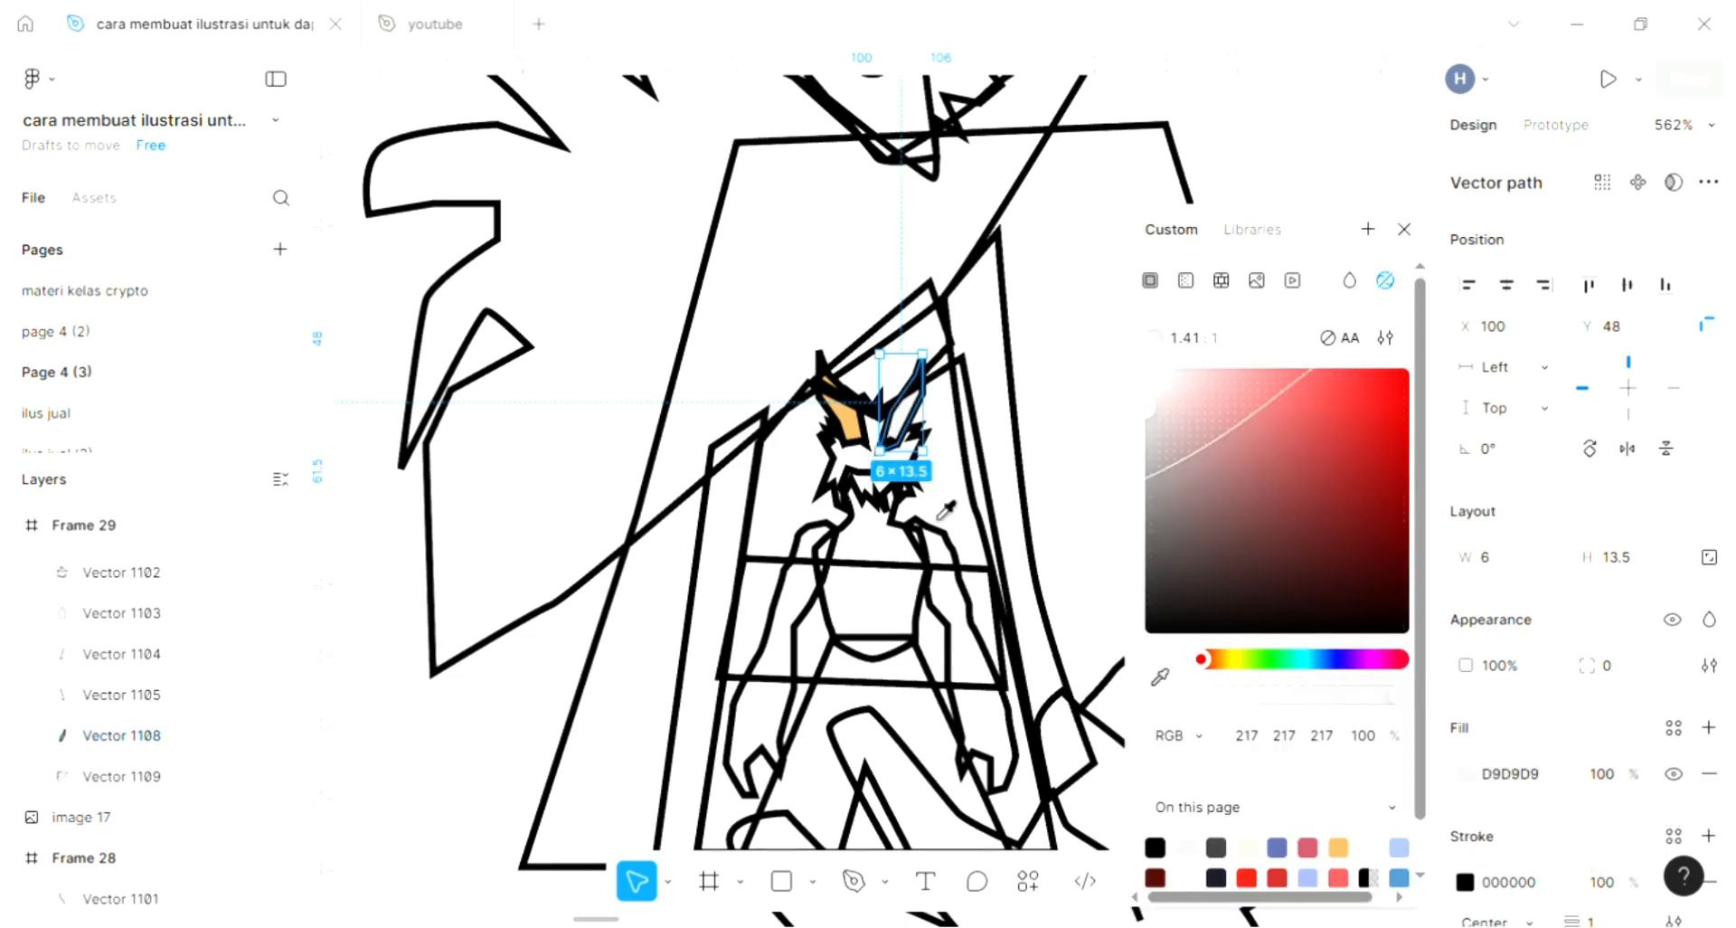
{"action": "left_click", "coordinate": [862, 415]}
- Add a light grey D9D9D9 fill to the spiky hair shape on the character's head
{"action": "scroll", "coordinate": [868, 425], "scroll_direction": "up", "scroll_amount": 3}
{"action": "left_click", "coordinate": [827, 477]}
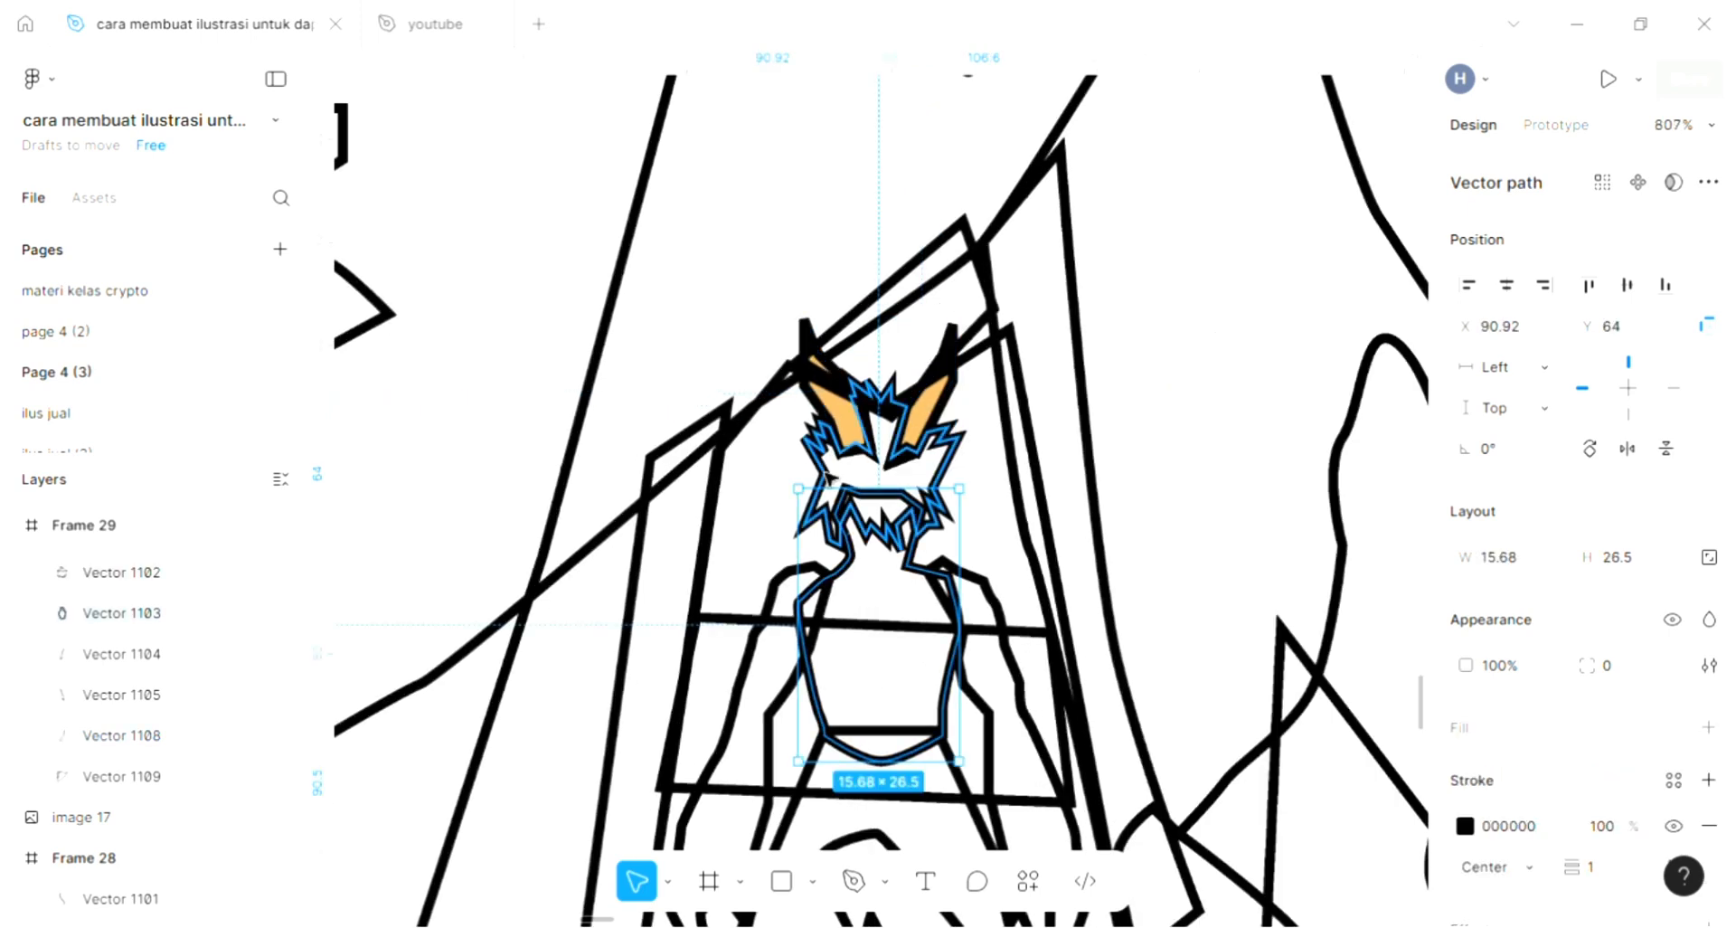
{"action": "left_click", "coordinate": [828, 477]}
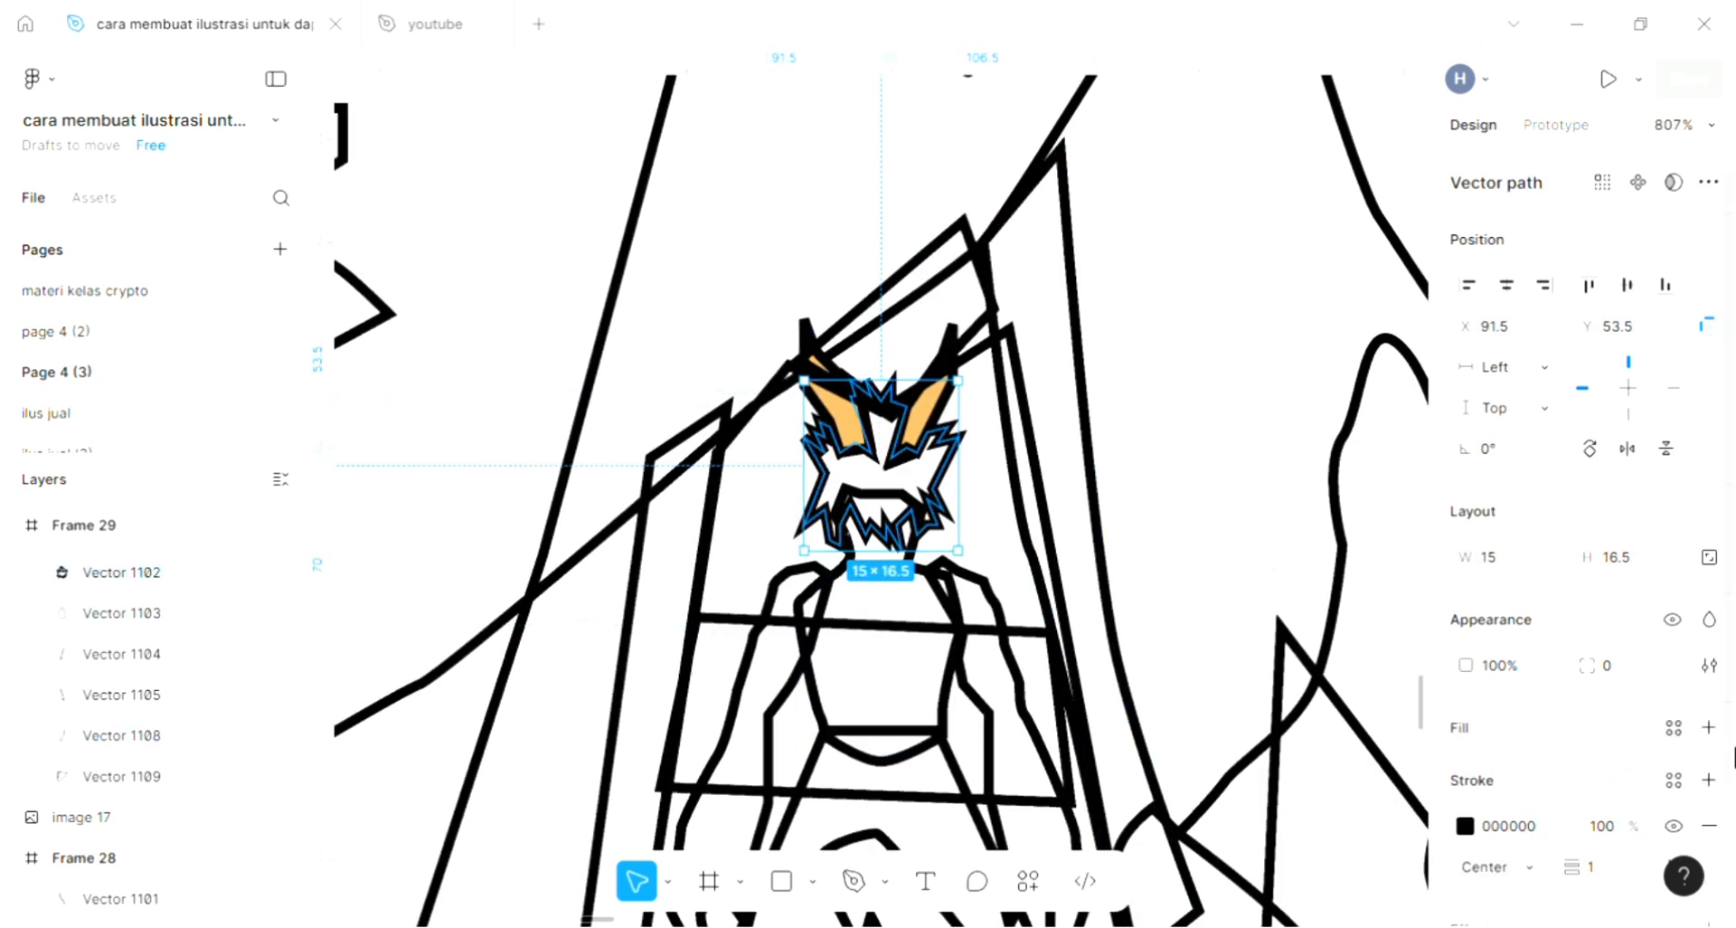
{"action": "scroll", "coordinate": [941, 541], "scroll_direction": "down", "scroll_amount": 1}
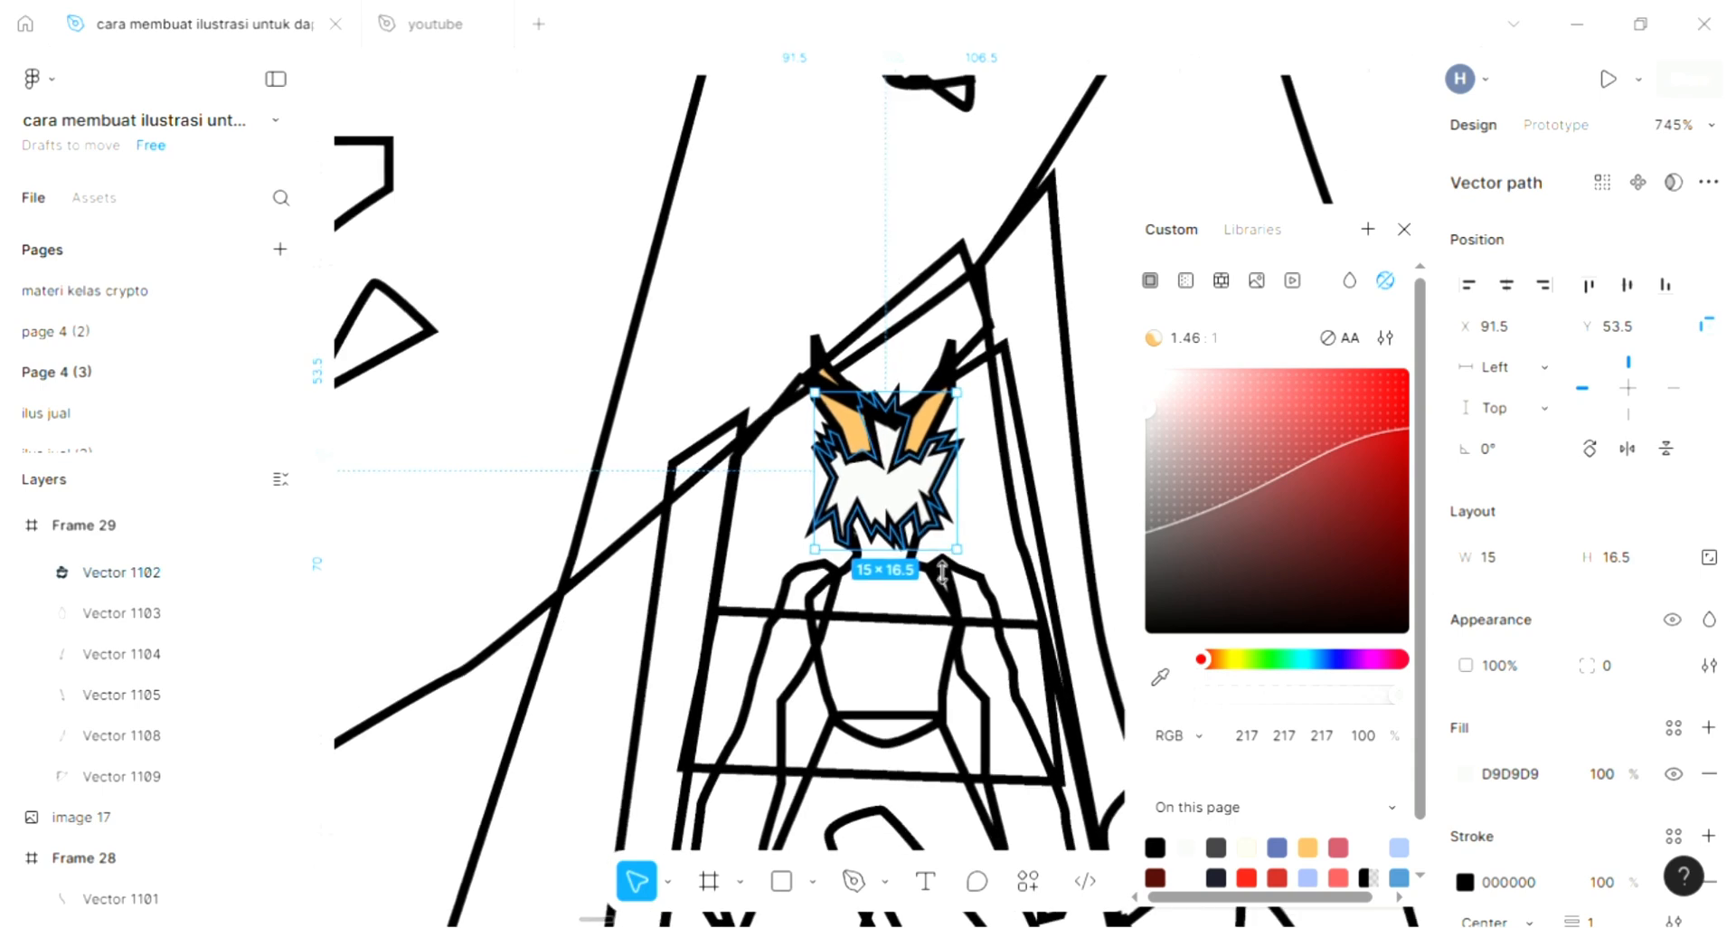
- Fill the character's torso with the cream FFE2D3 sampled from the palette swatches beside the frame
{"action": "left_click", "coordinate": [954, 667]}
{"action": "scroll", "coordinate": [954, 668], "scroll_direction": "down", "scroll_amount": 2}
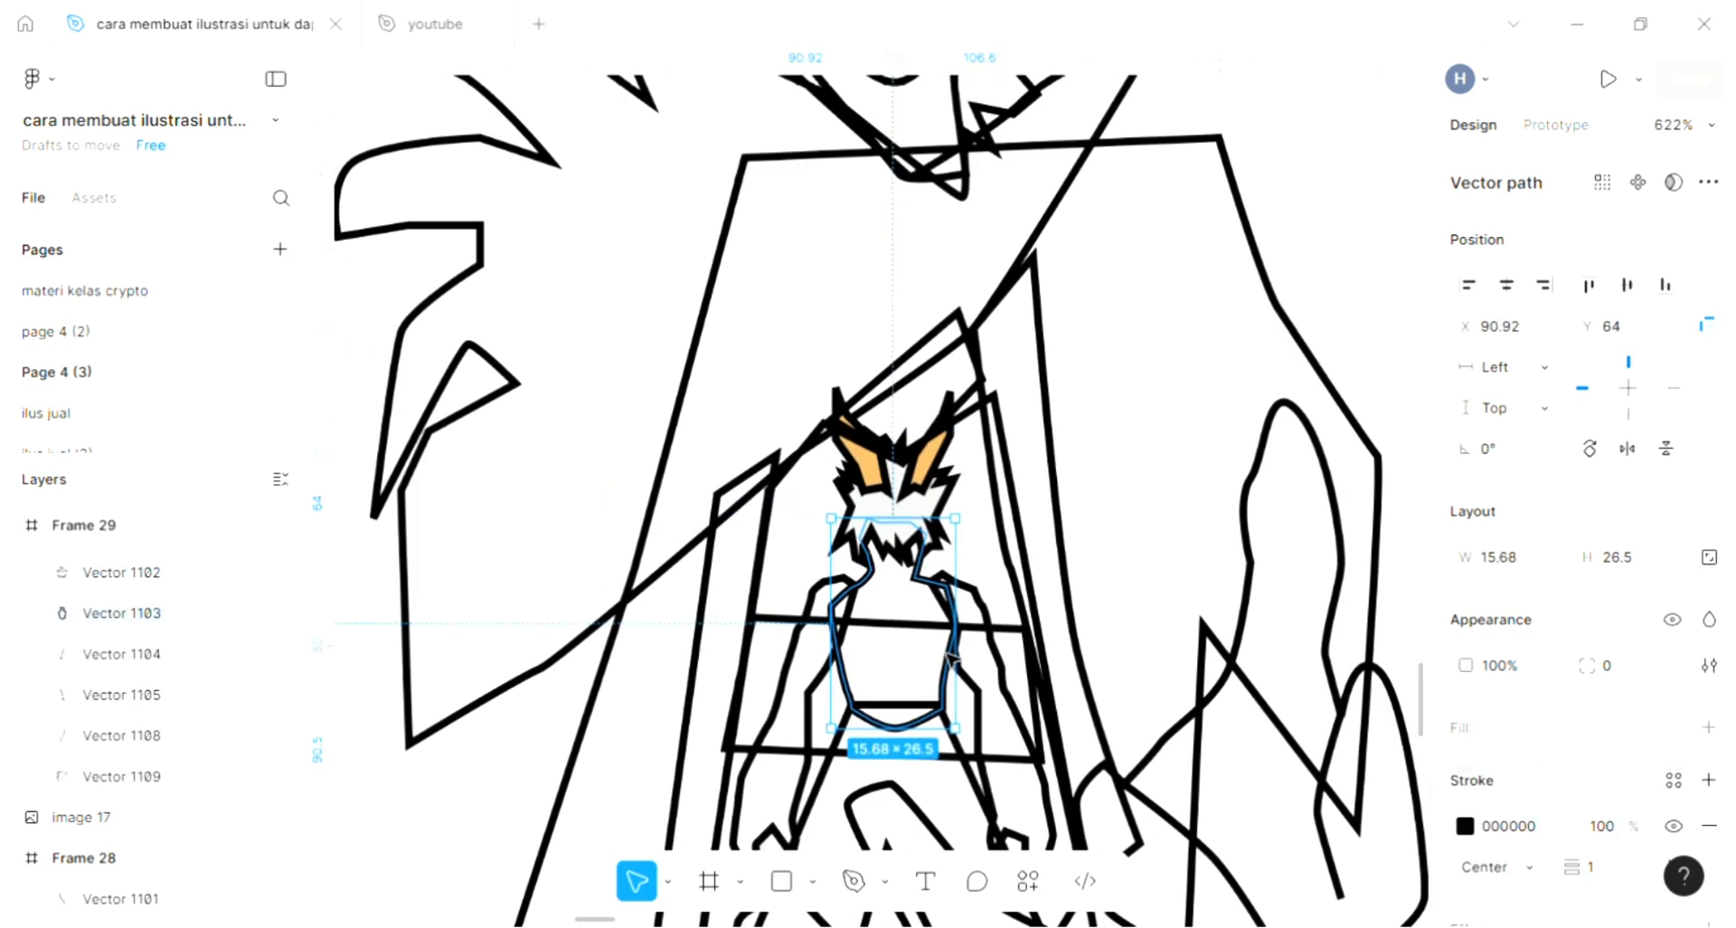
{"action": "left_click", "coordinate": [1708, 727]}
{"action": "scroll", "coordinate": [1070, 680], "scroll_direction": "down", "scroll_amount": 4}
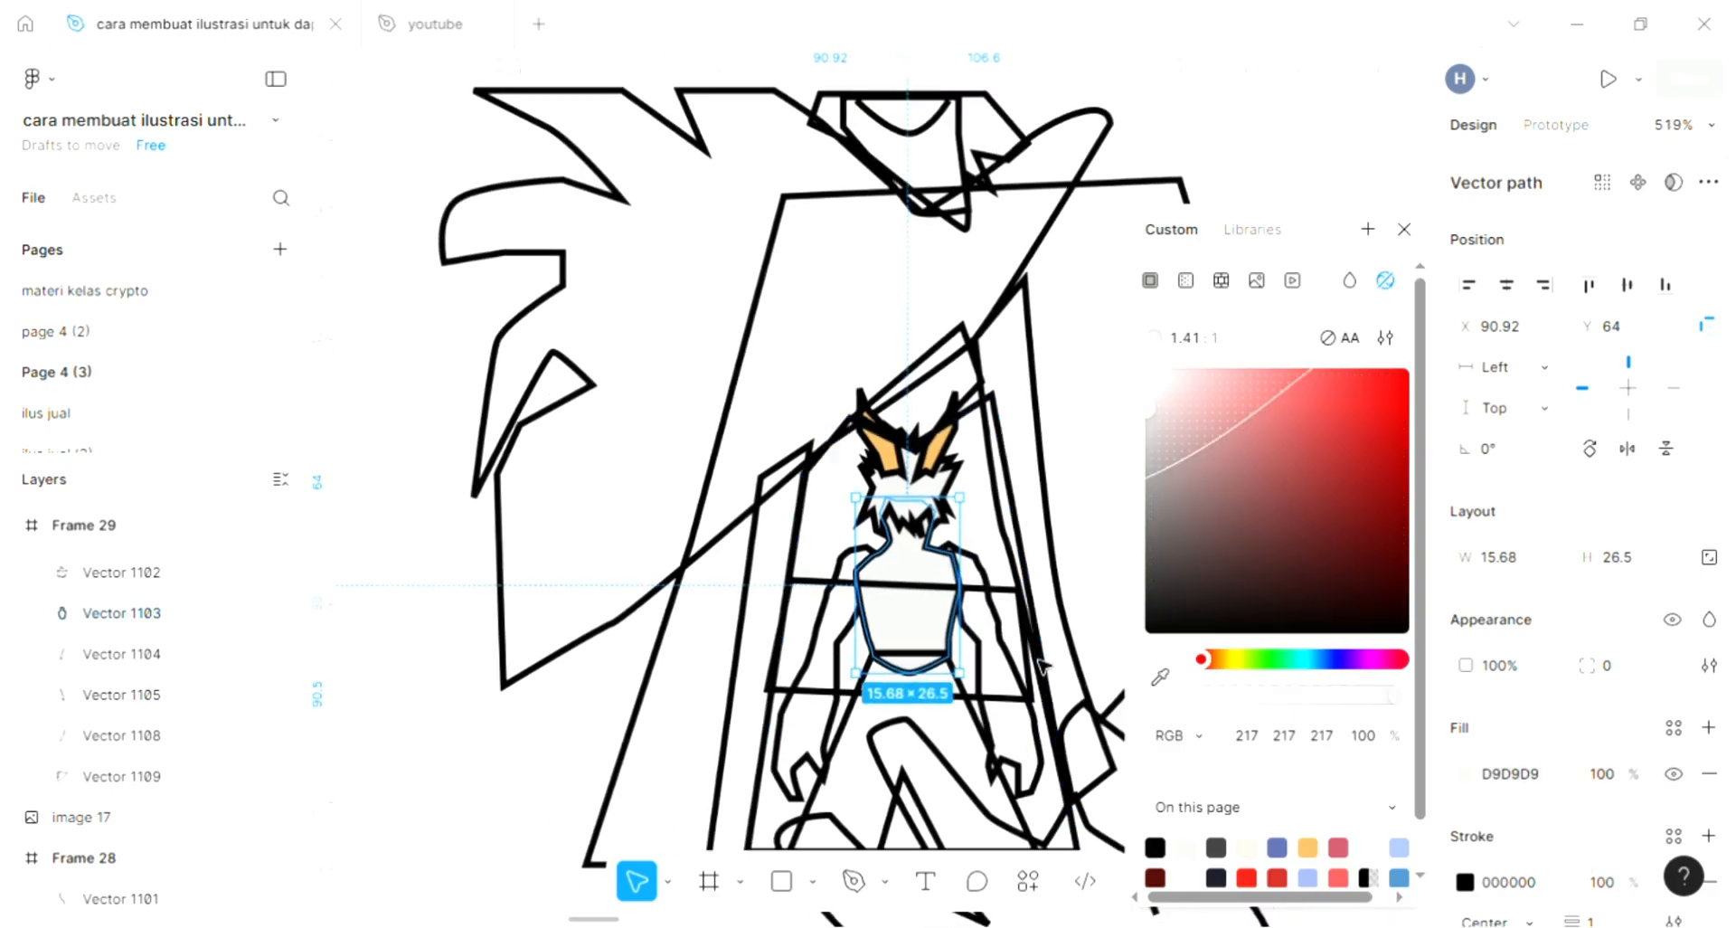
{"action": "left_click", "coordinate": [1160, 677]}
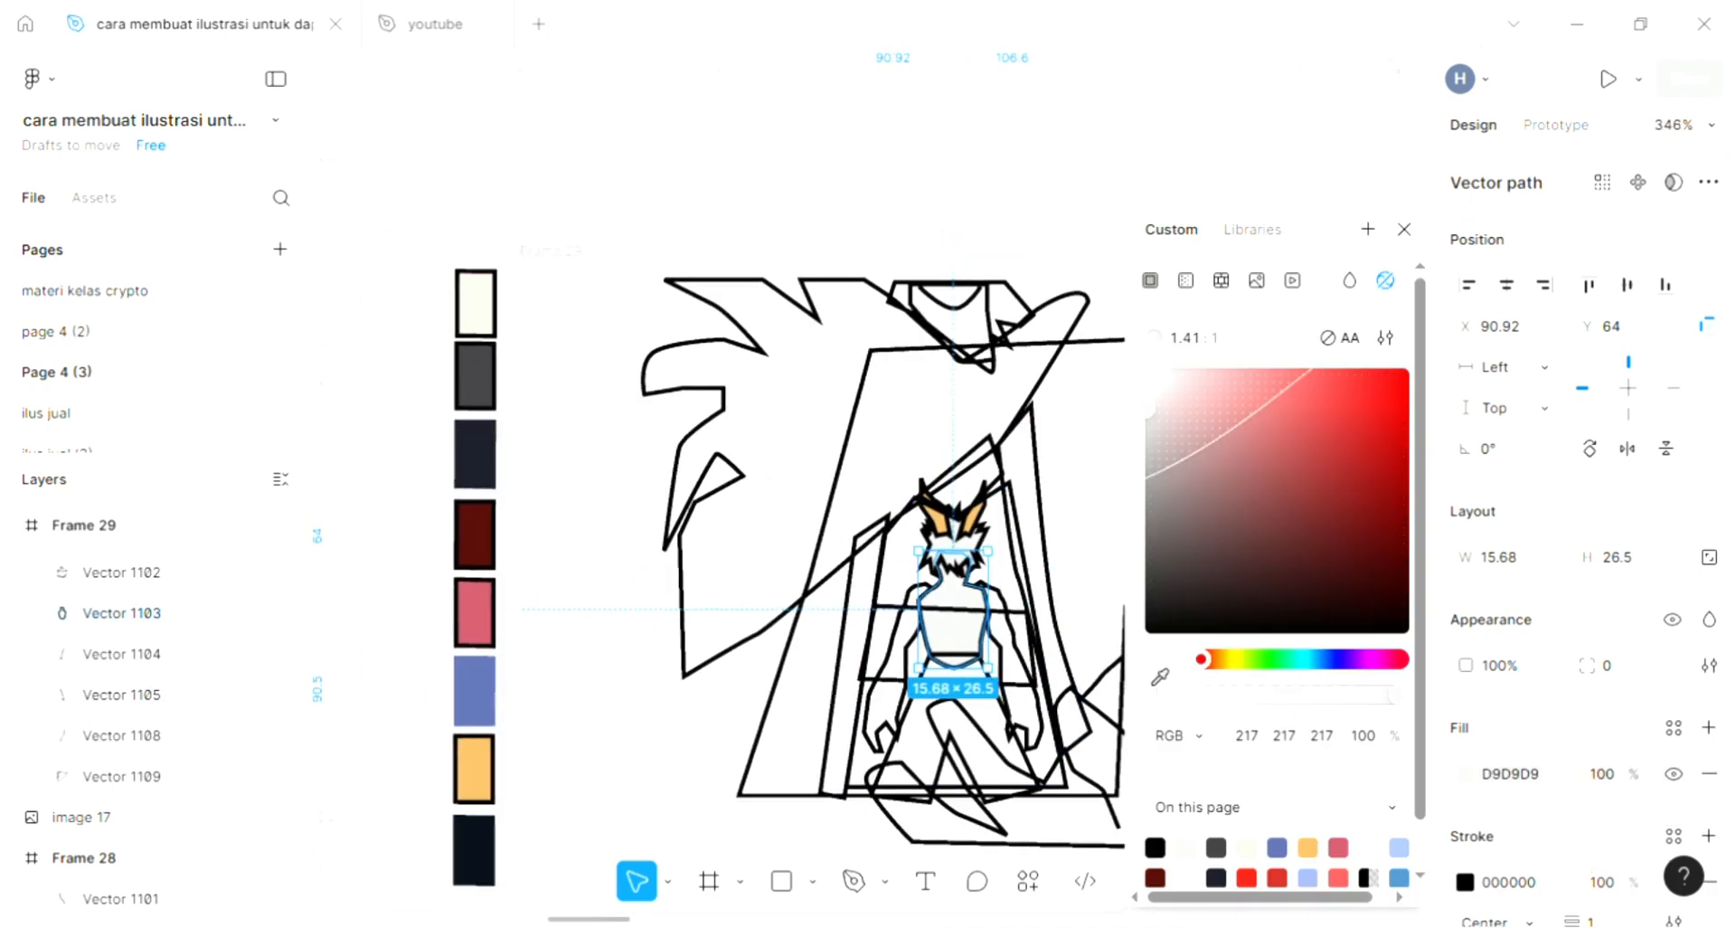
{"action": "left_click", "coordinate": [470, 301]}
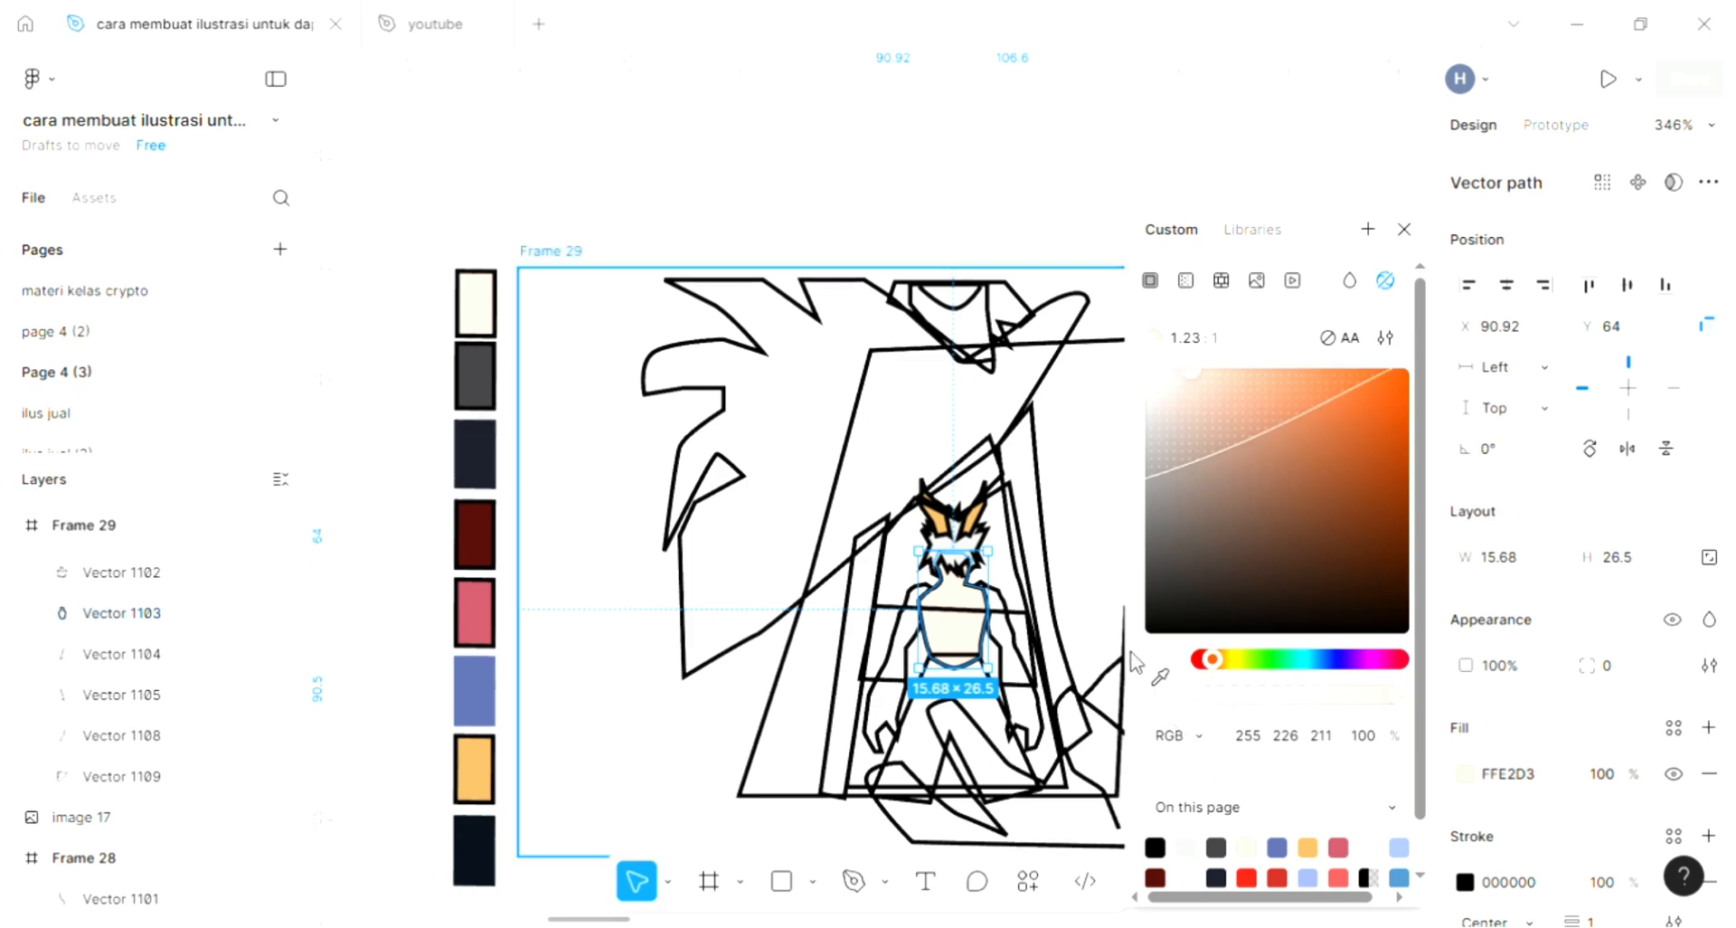
- Fill the character's left-hand arm with the orange E0AB5F sampled from the ear
{"action": "scroll", "coordinate": [985, 650], "scroll_direction": "up", "scroll_amount": 4}
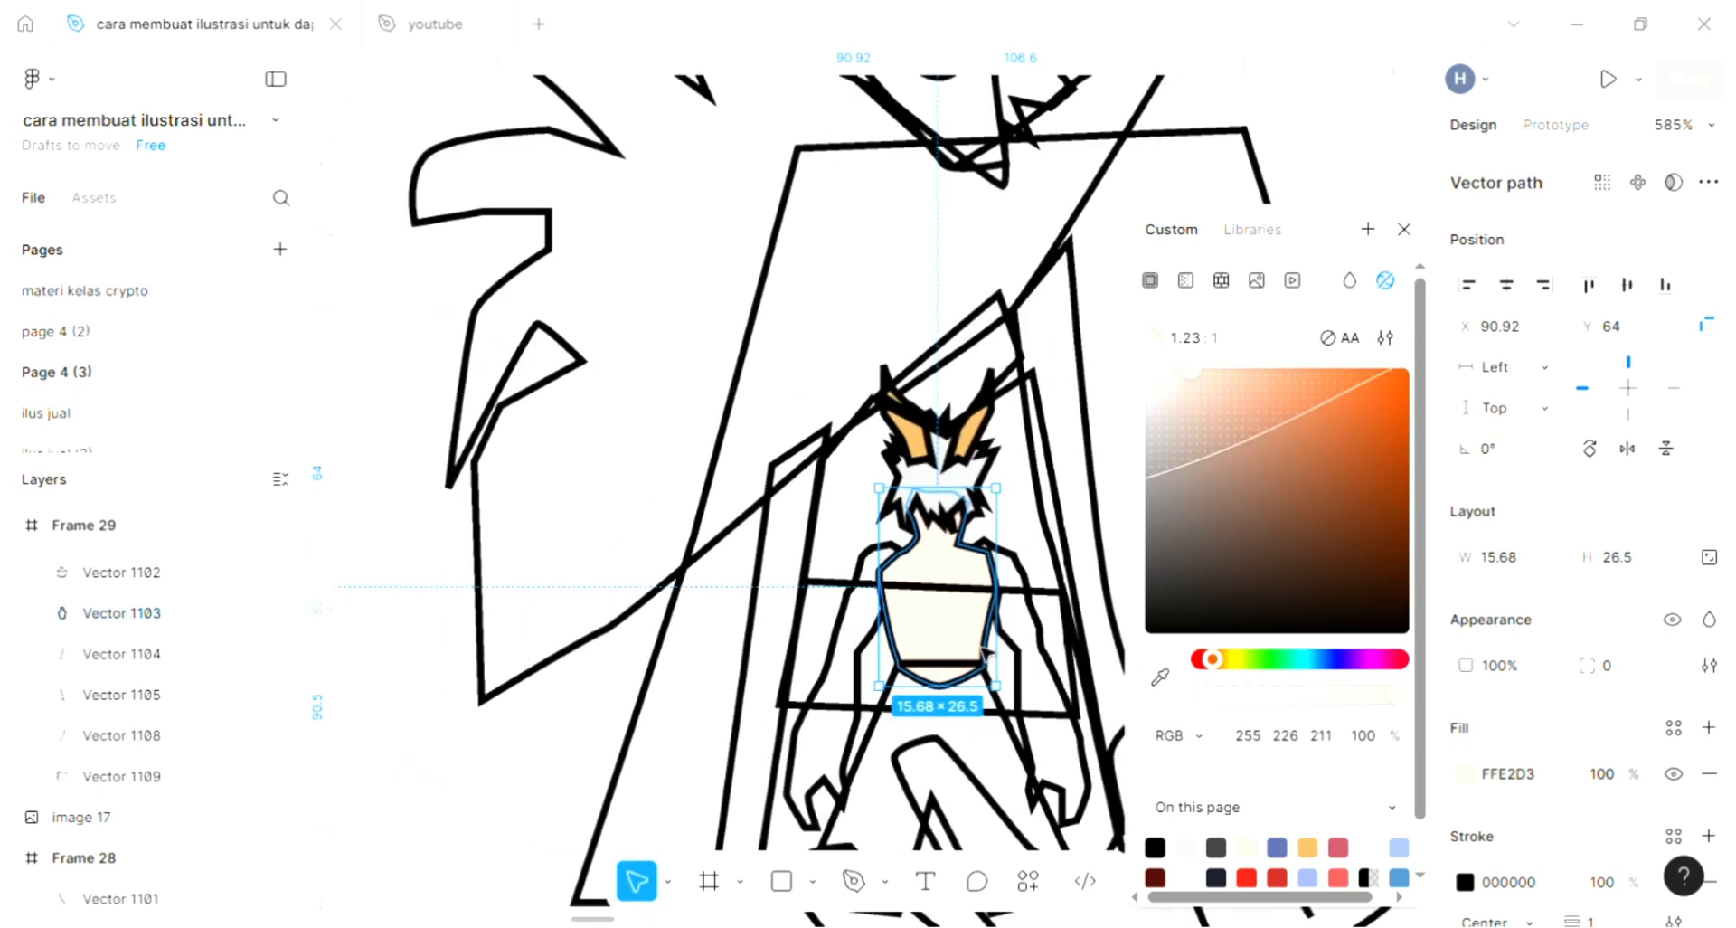
{"action": "left_click", "coordinate": [850, 635]}
{"action": "scroll", "coordinate": [851, 635], "scroll_direction": "up", "scroll_amount": 3}
{"action": "scroll", "coordinate": [852, 633], "scroll_direction": "down", "scroll_amount": 1}
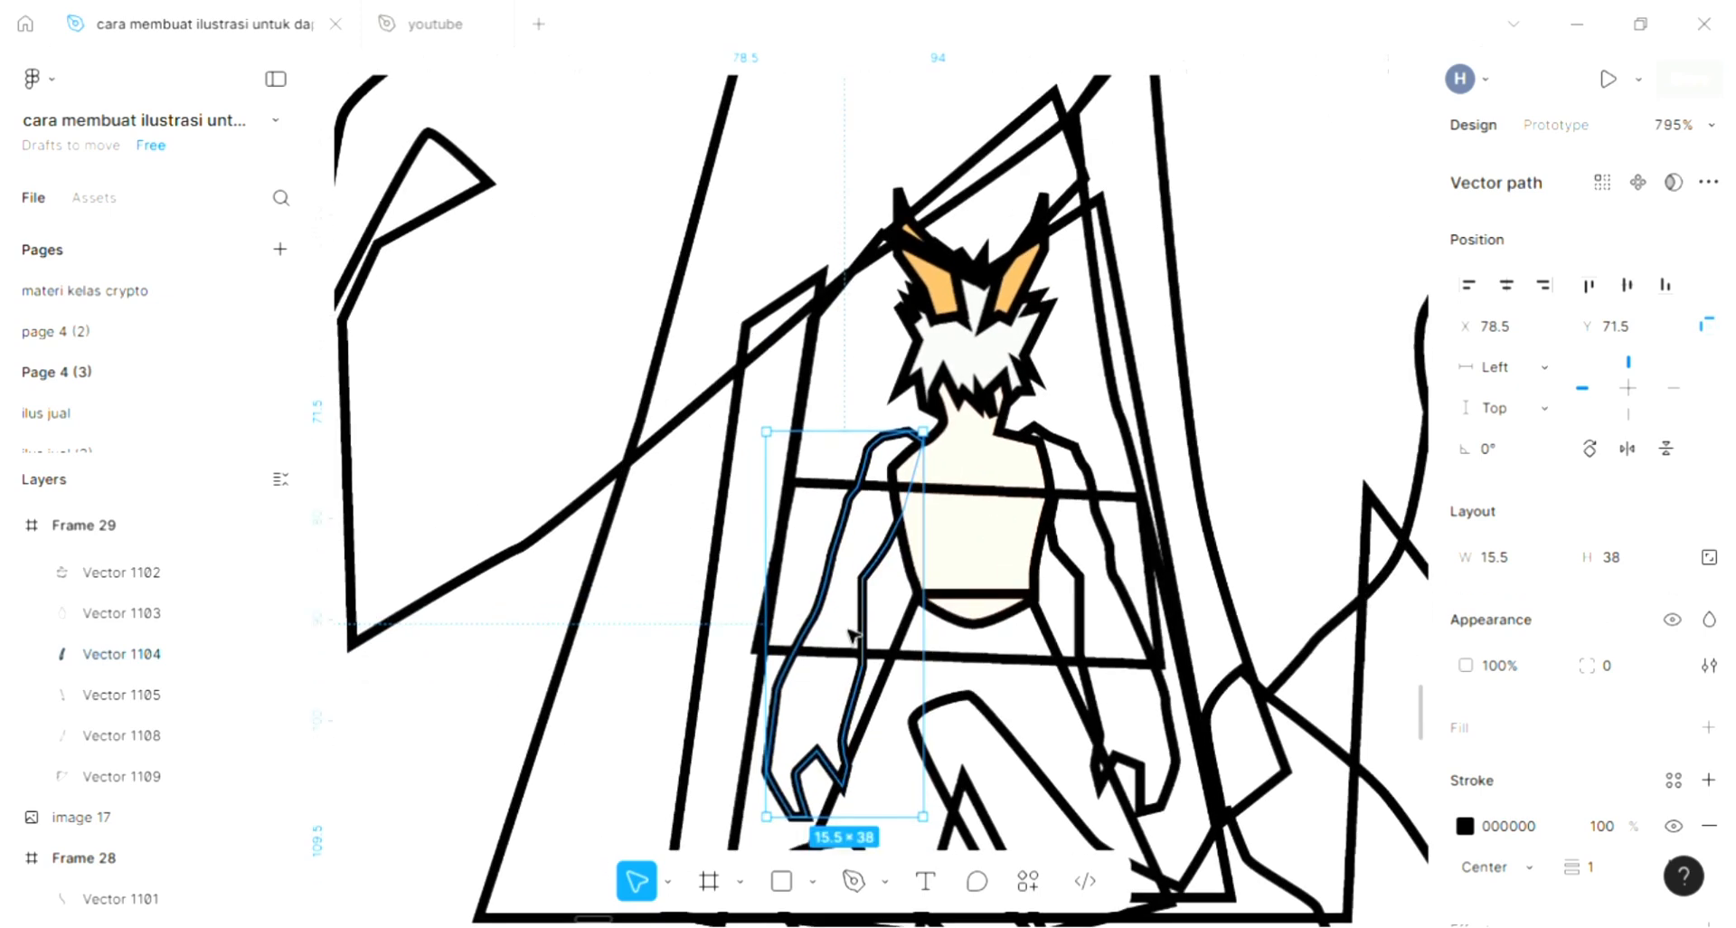
{"action": "scroll", "coordinate": [852, 633], "scroll_direction": "right", "scroll_amount": 1}
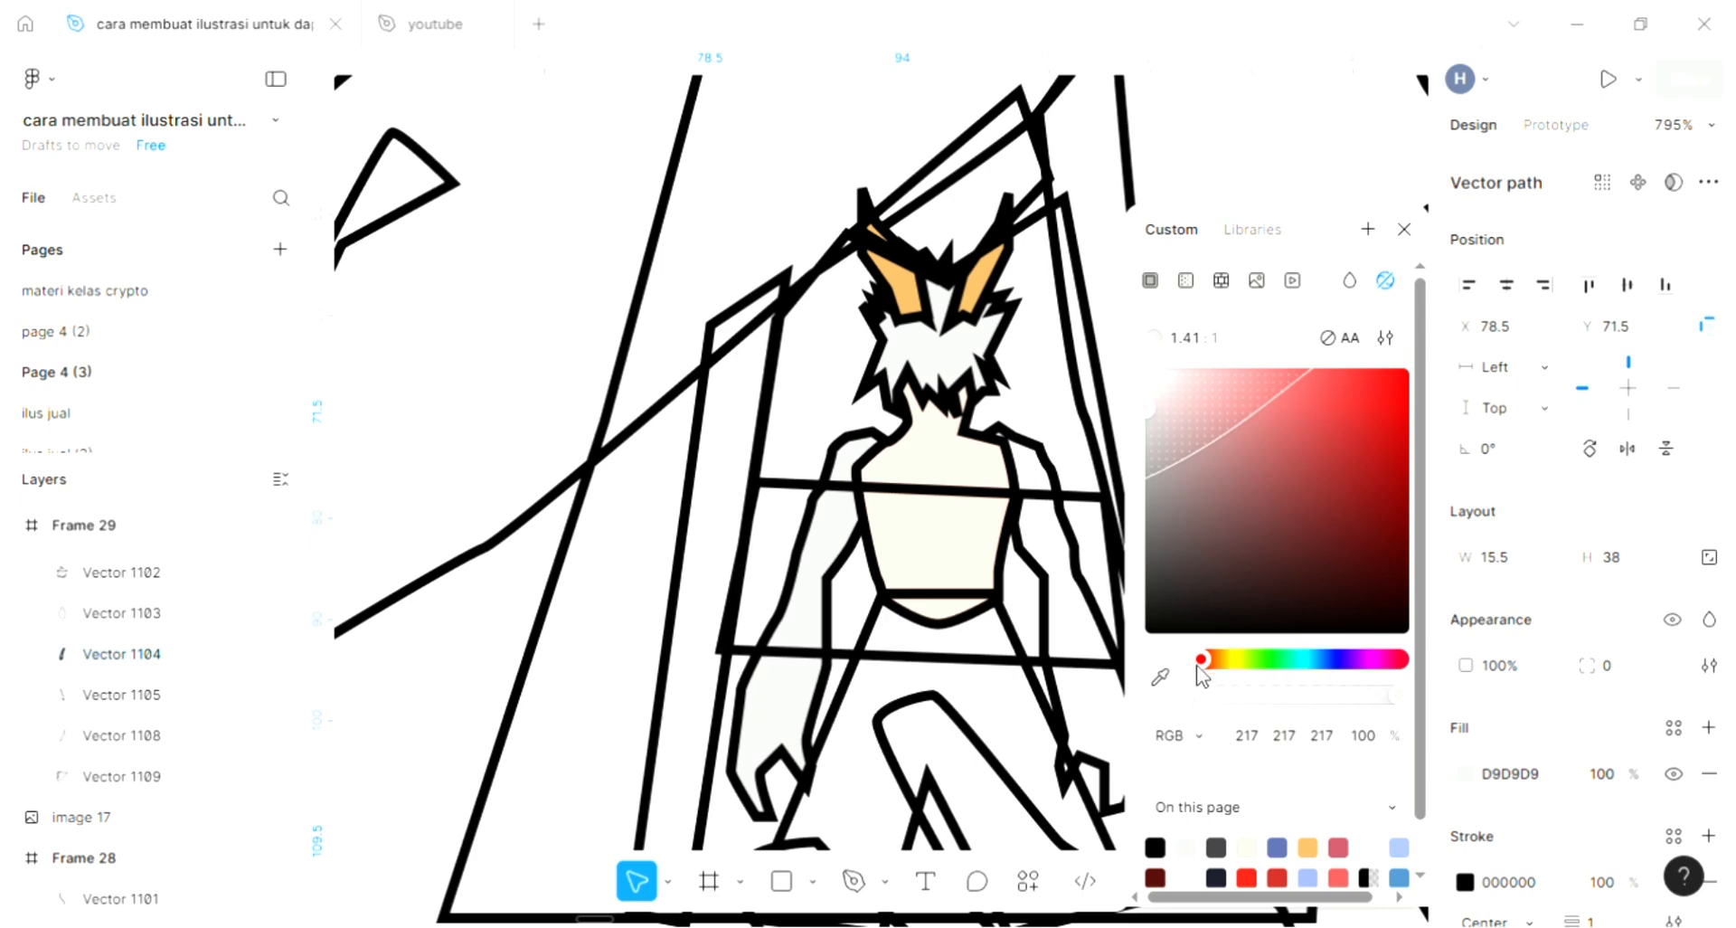
{"action": "left_click", "coordinate": [1160, 676]}
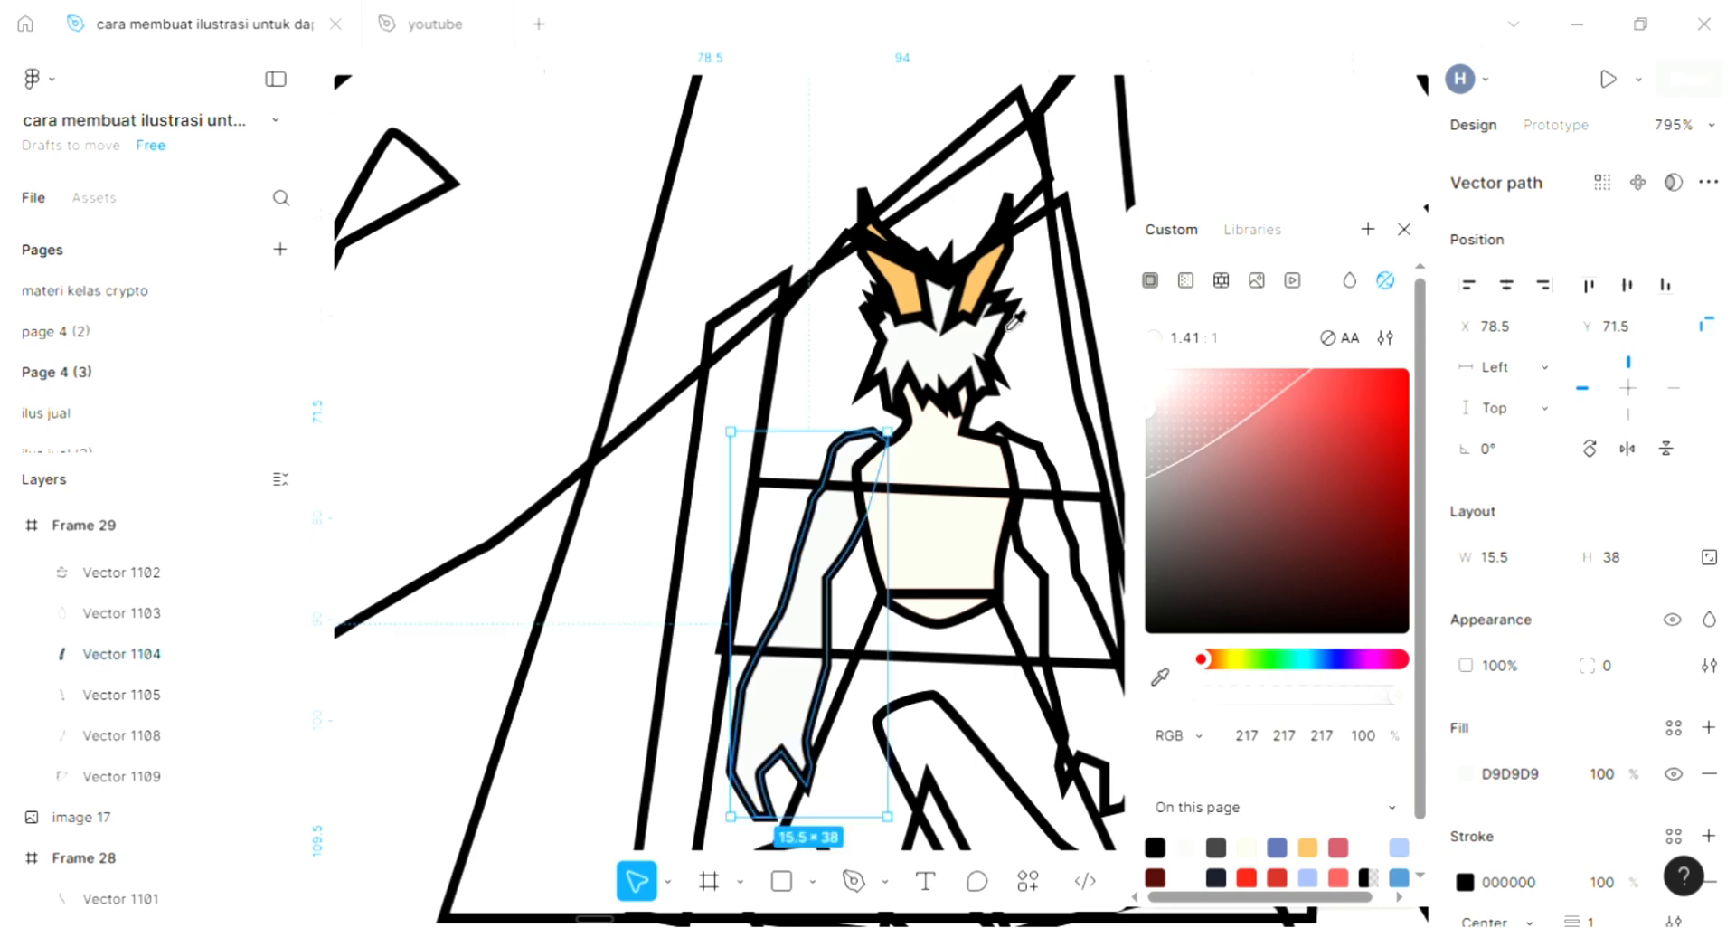
{"action": "left_click", "coordinate": [982, 266]}
- Fill the character's right-hand arm with the orange E0AB5F sampled from the other arm, and deselect it
{"action": "left_click", "coordinate": [1062, 577]}
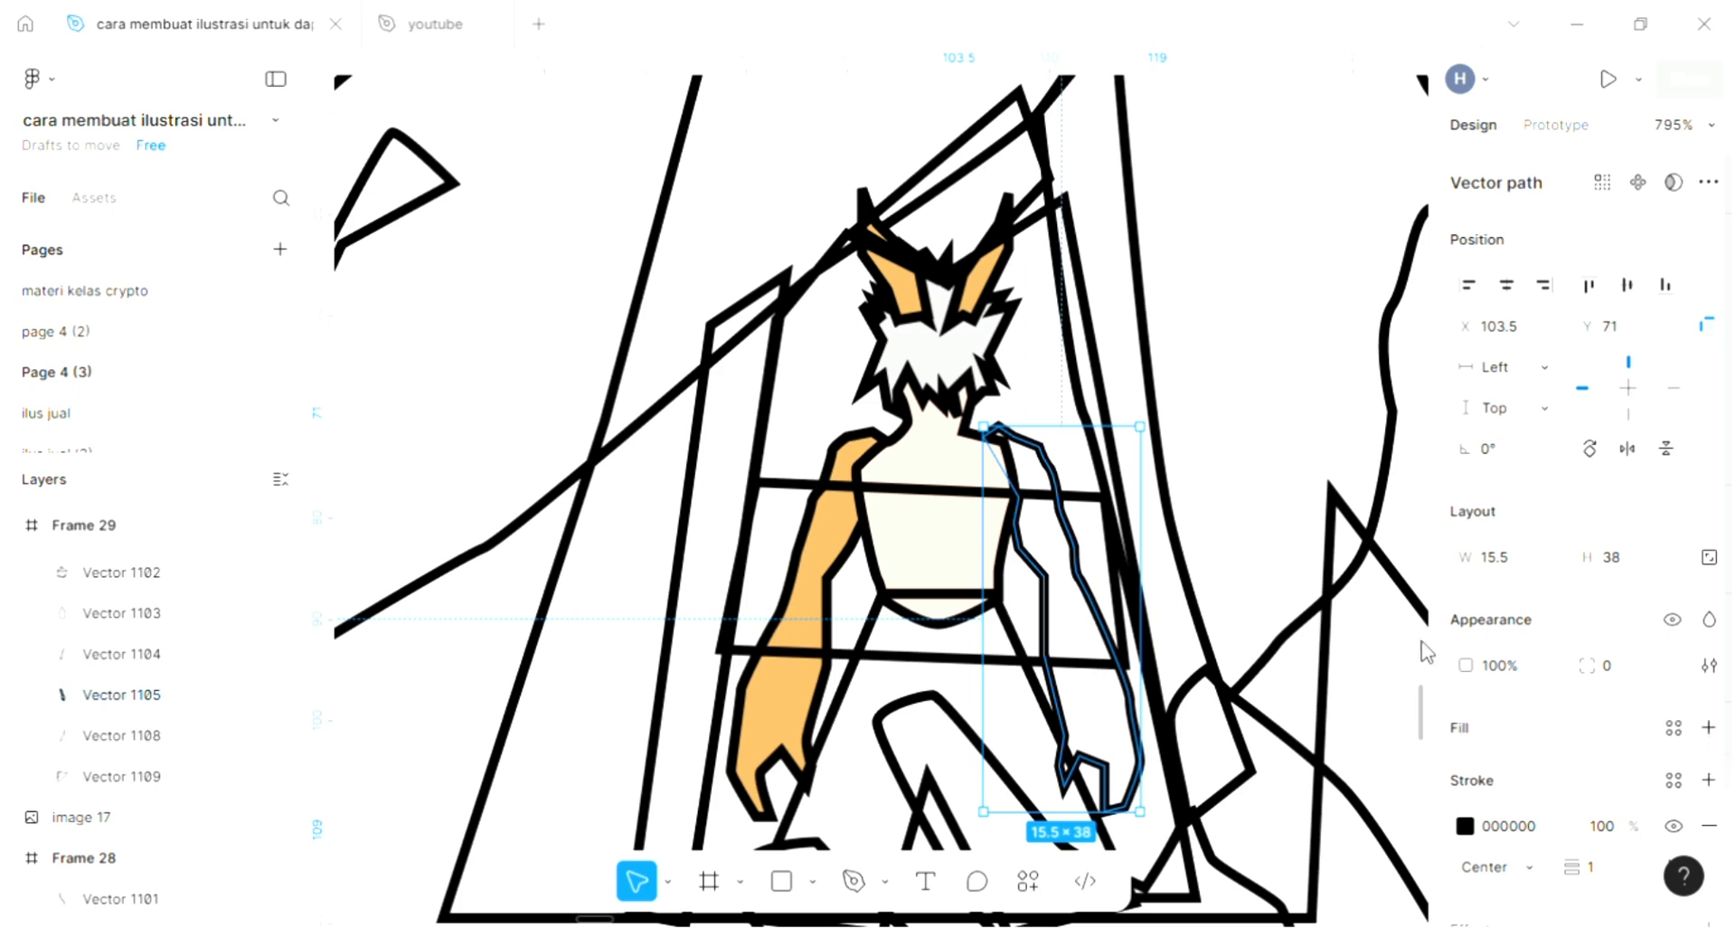
{"action": "left_click", "coordinate": [1163, 676]}
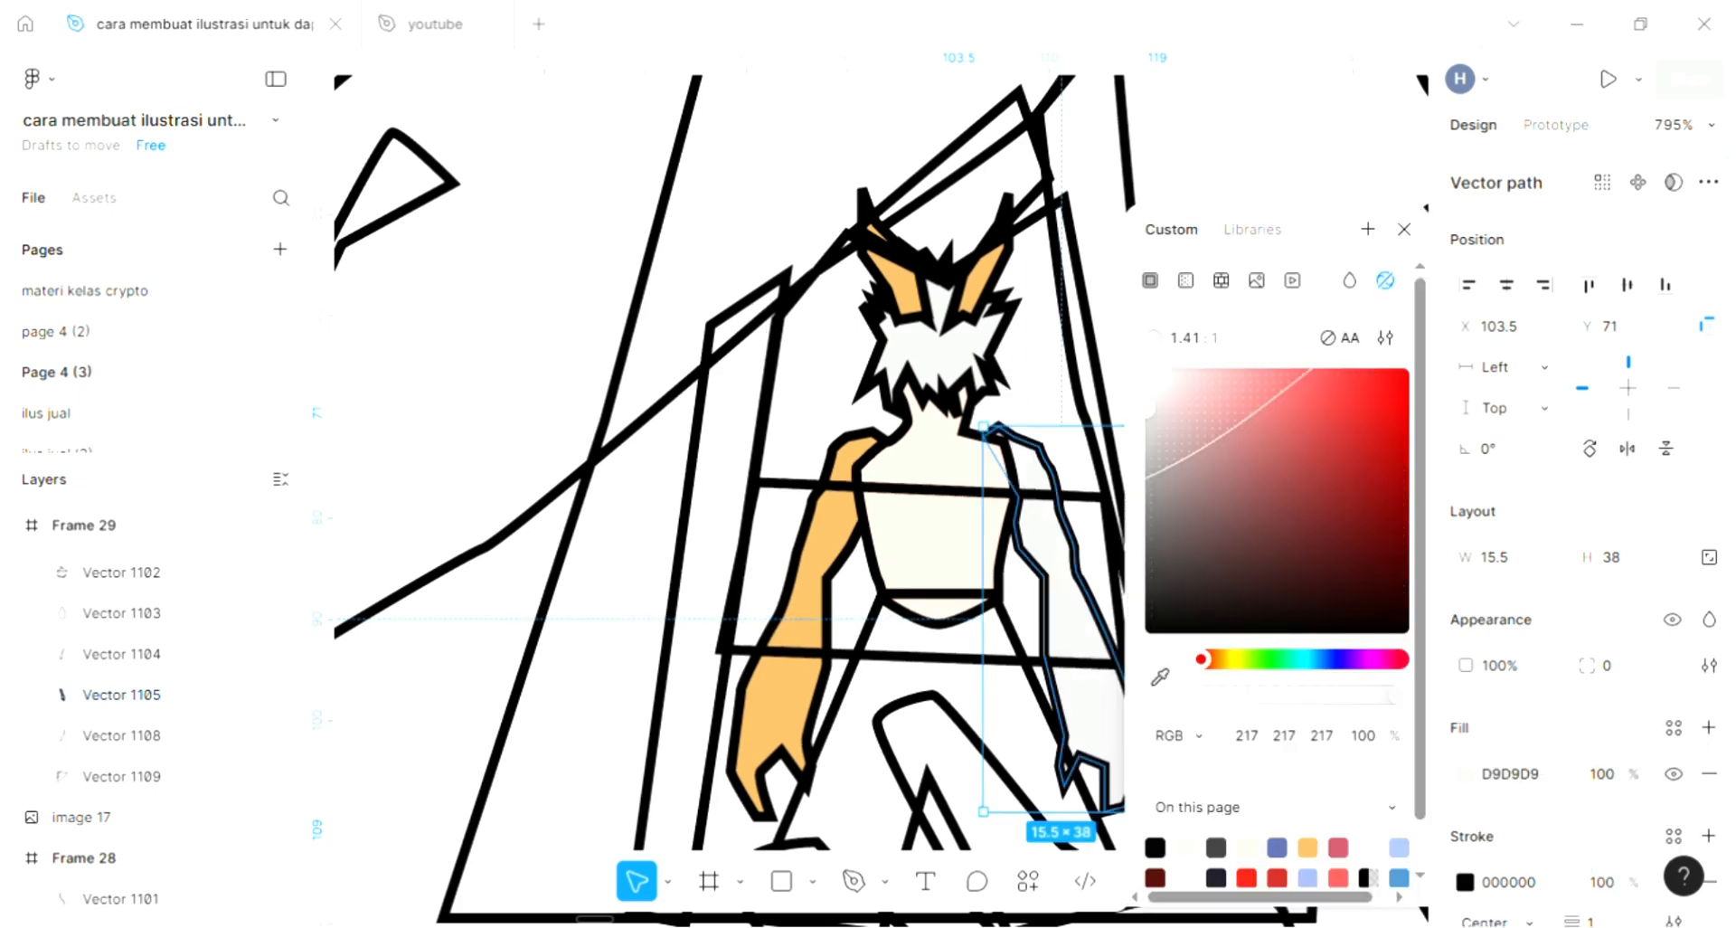
{"action": "left_click", "coordinate": [830, 519]}
{"action": "key", "text": "Escape"}
- Add a light grey D9D9D9 fill to the trousers shape below the torso
{"action": "scroll", "coordinate": [810, 377], "scroll_direction": "down", "scroll_amount": 3}
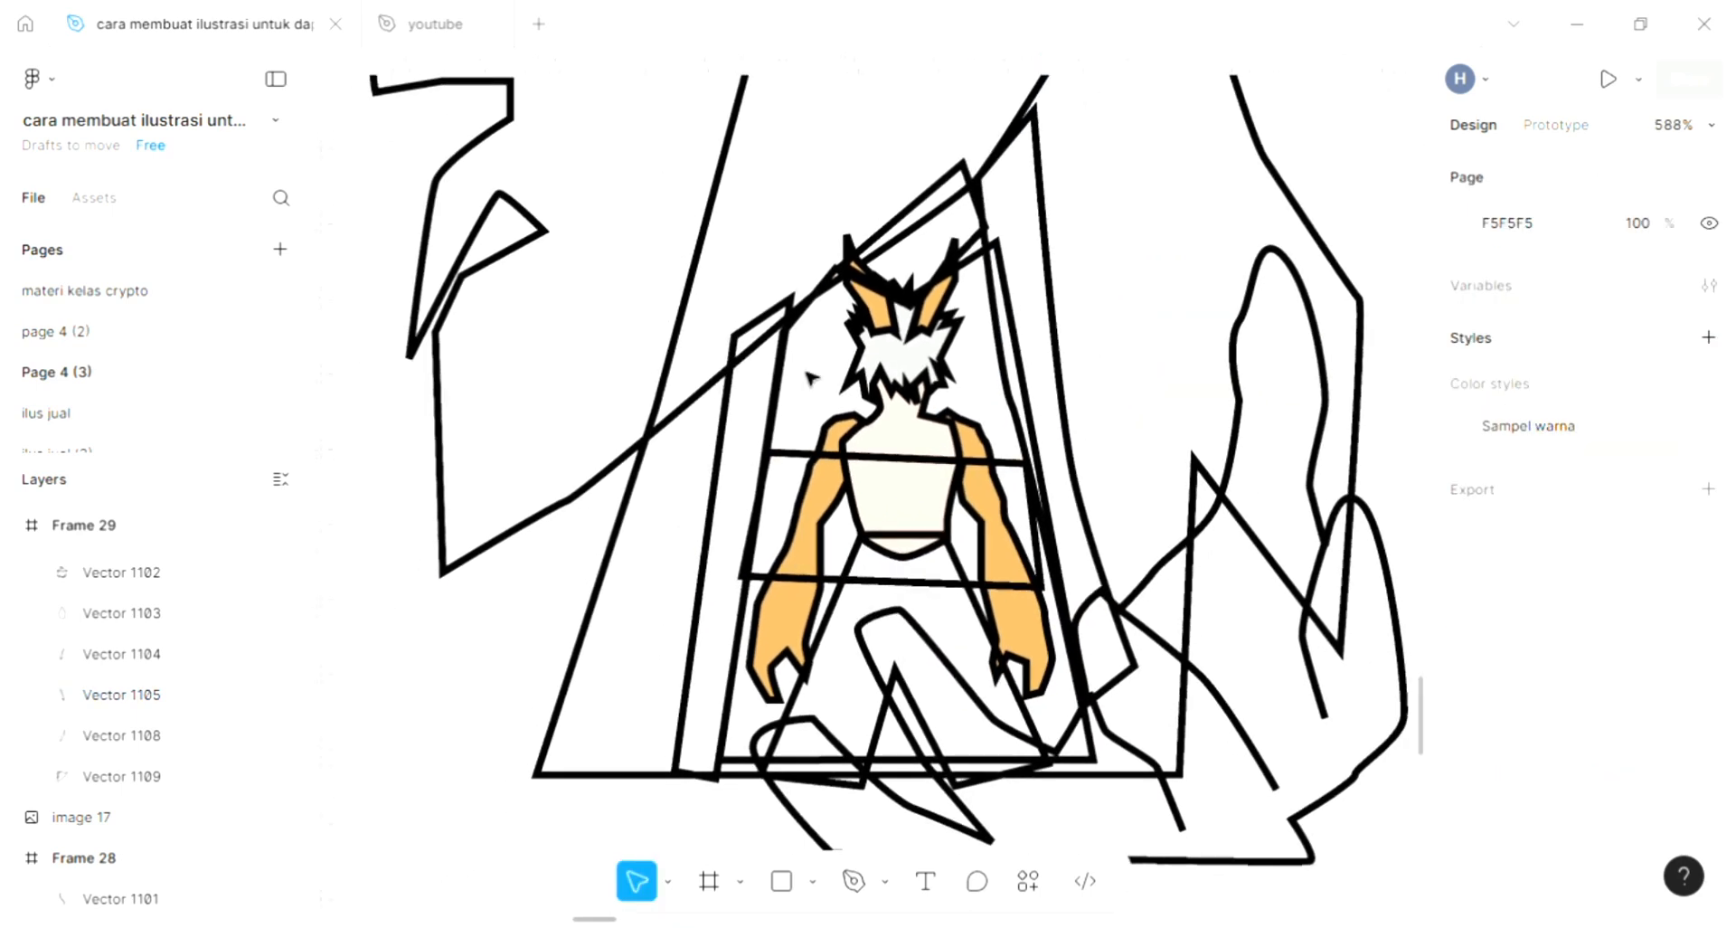
{"action": "scroll", "coordinate": [810, 378], "scroll_direction": "down", "scroll_amount": 1}
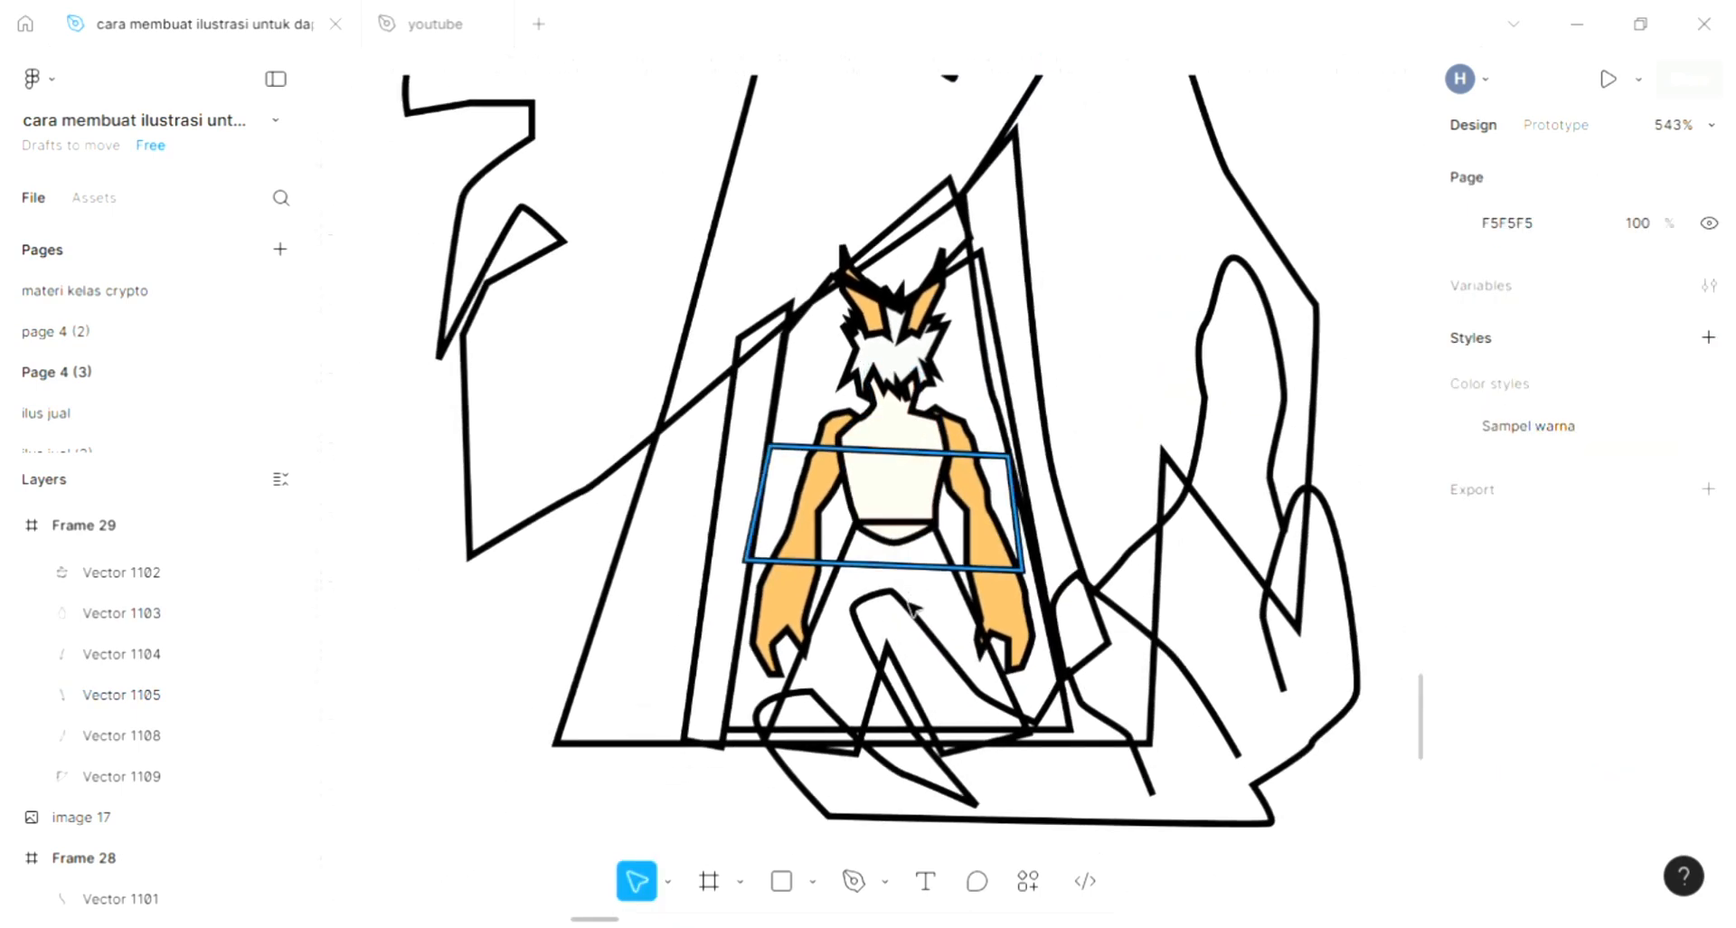
{"action": "left_click", "coordinate": [833, 610]}
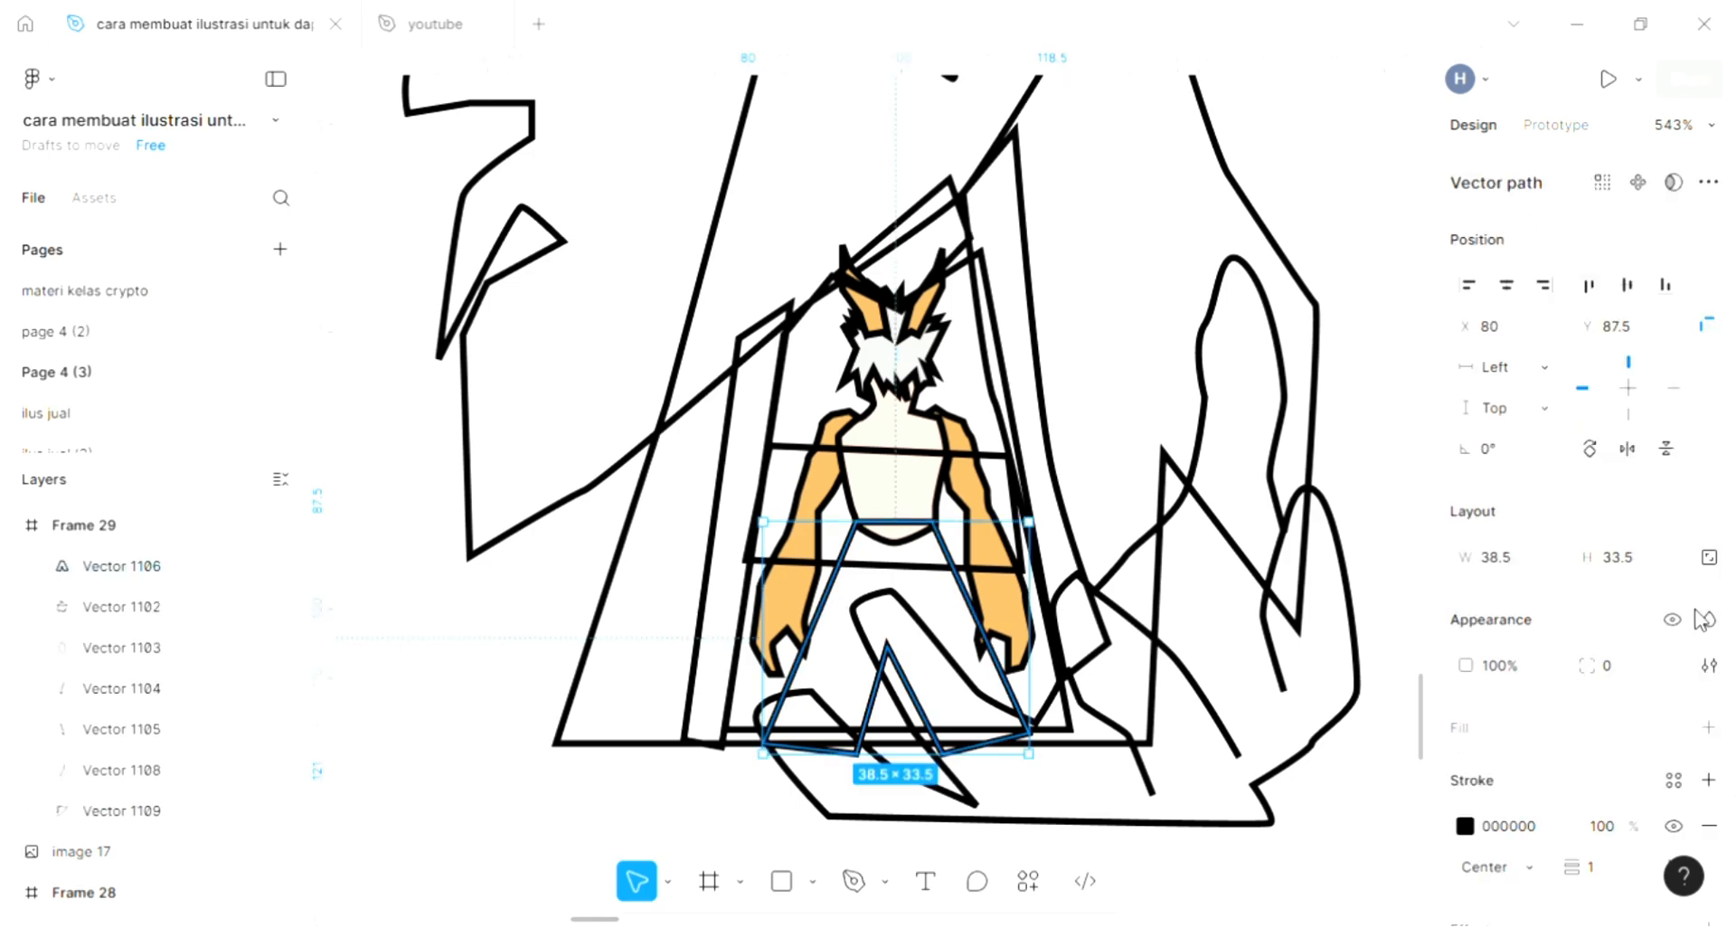
{"action": "left_click", "coordinate": [1708, 727]}
{"action": "scroll", "coordinate": [877, 543], "scroll_direction": "down", "scroll_amount": 3}
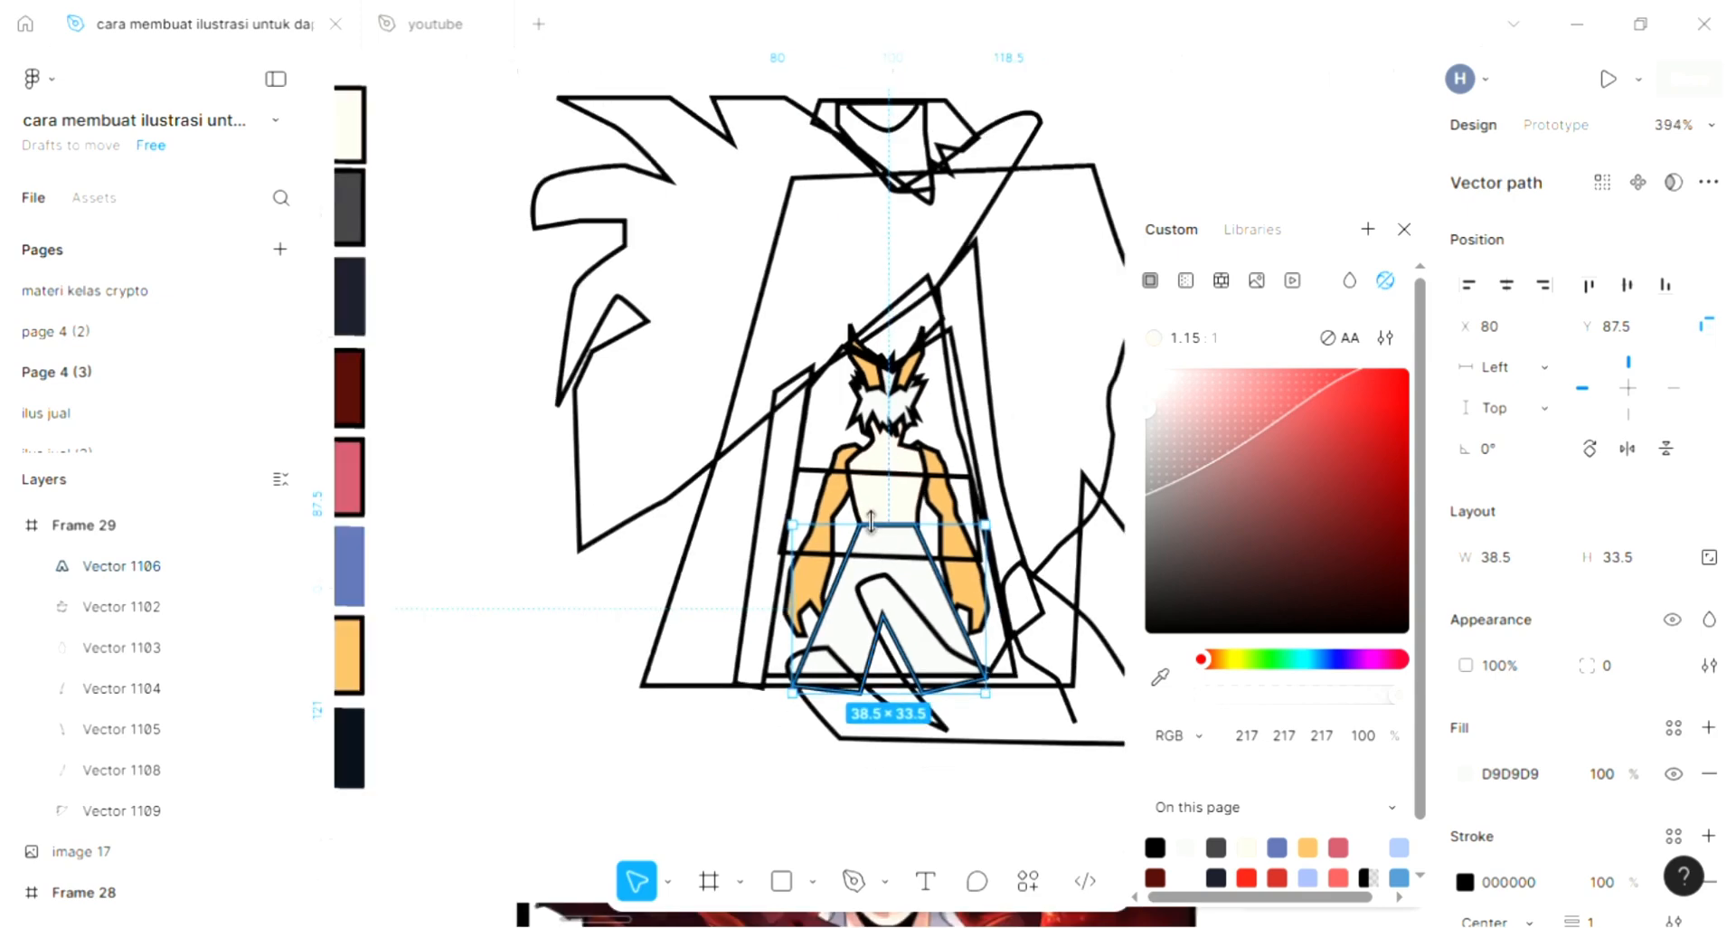
{"action": "scroll", "coordinate": [870, 522], "scroll_direction": "up", "scroll_amount": 2}
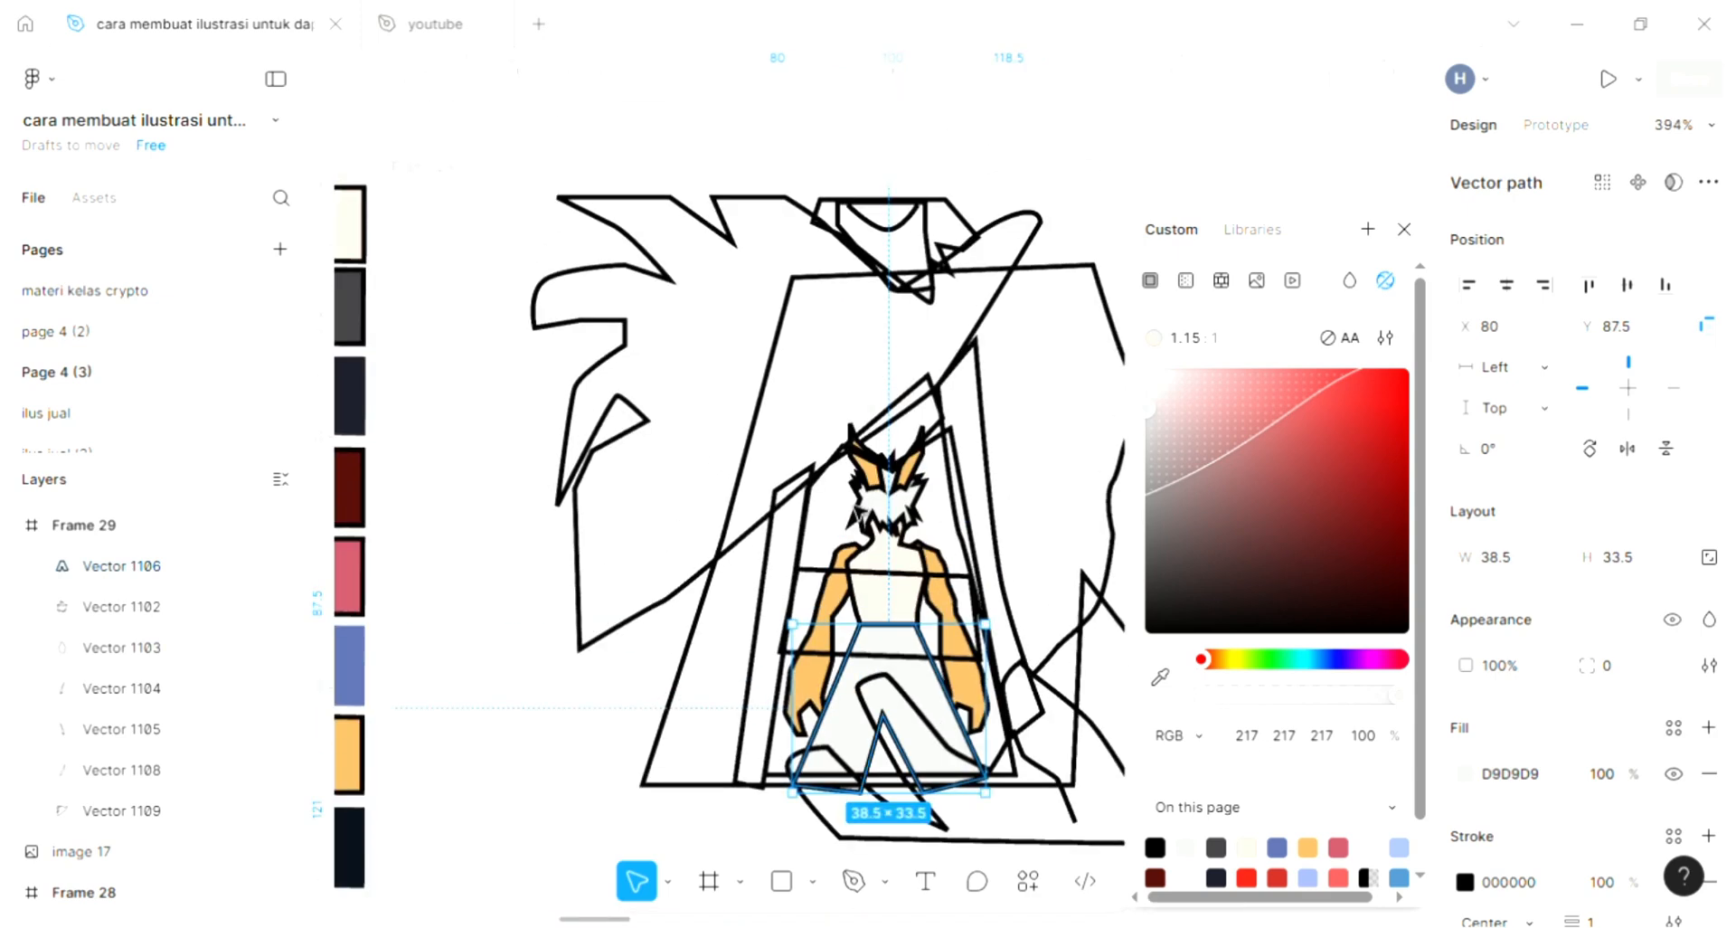
- Change Frame 29's background fill to pink F4ACAC and convert it to a linear gradient ending in 8E6464
{"action": "left_click", "coordinate": [800, 521]}
{"action": "scroll", "coordinate": [803, 523], "scroll_direction": "down", "scroll_amount": 2}
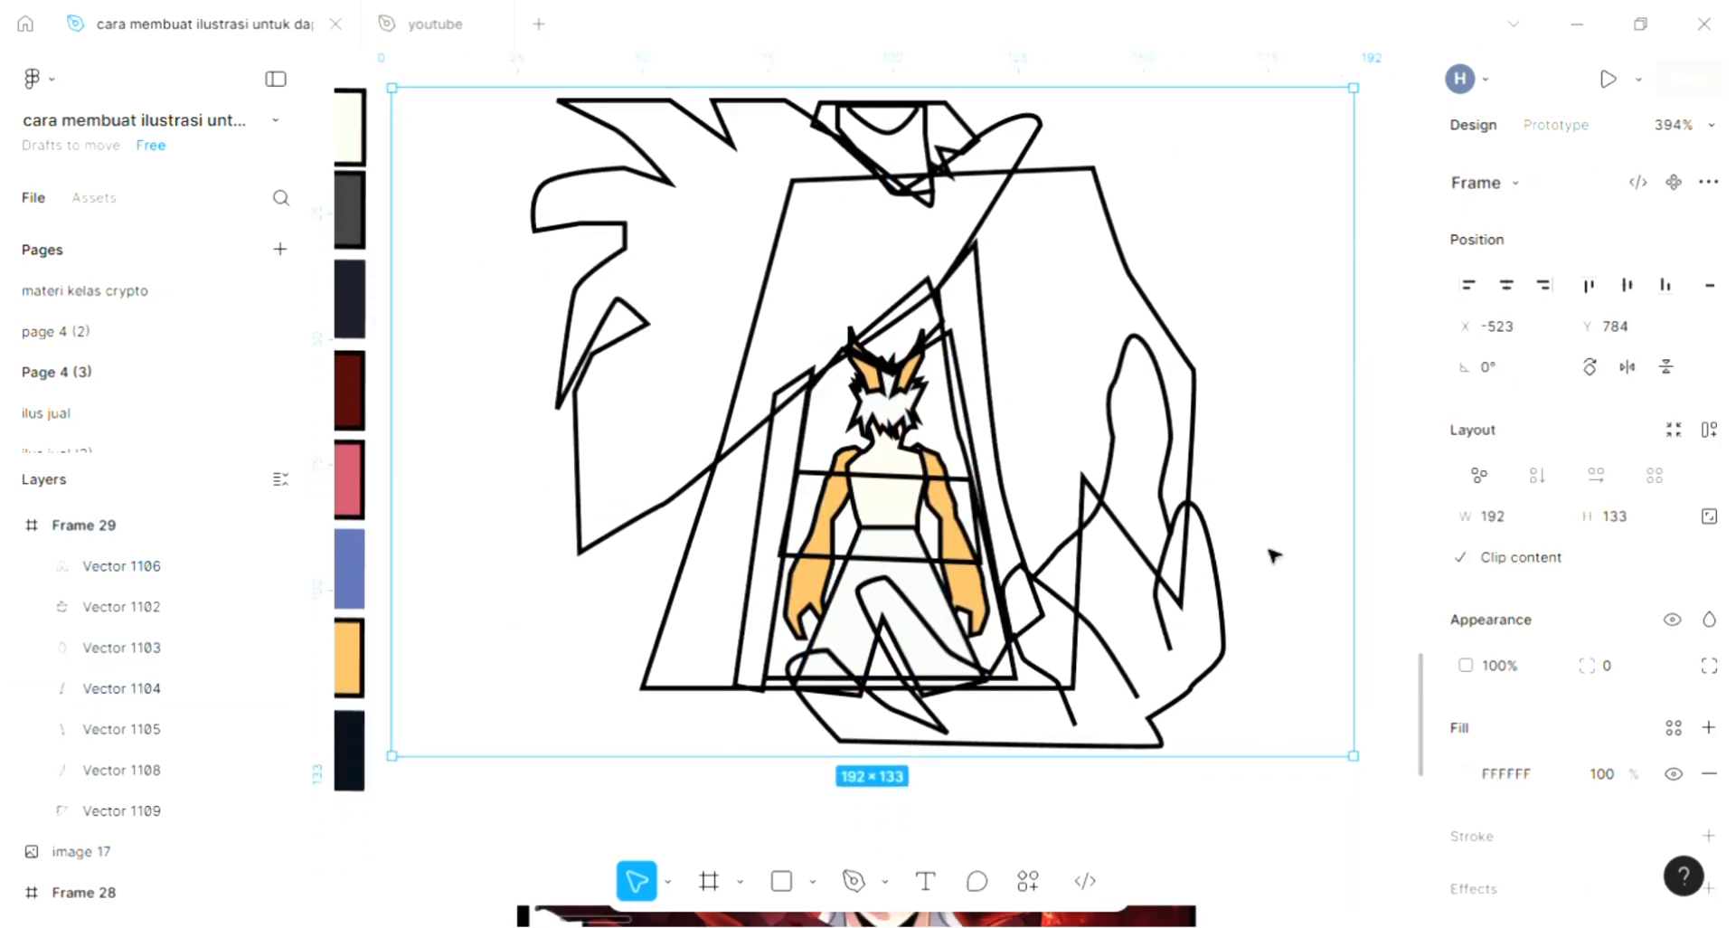
{"action": "left_click", "coordinate": [1466, 774]}
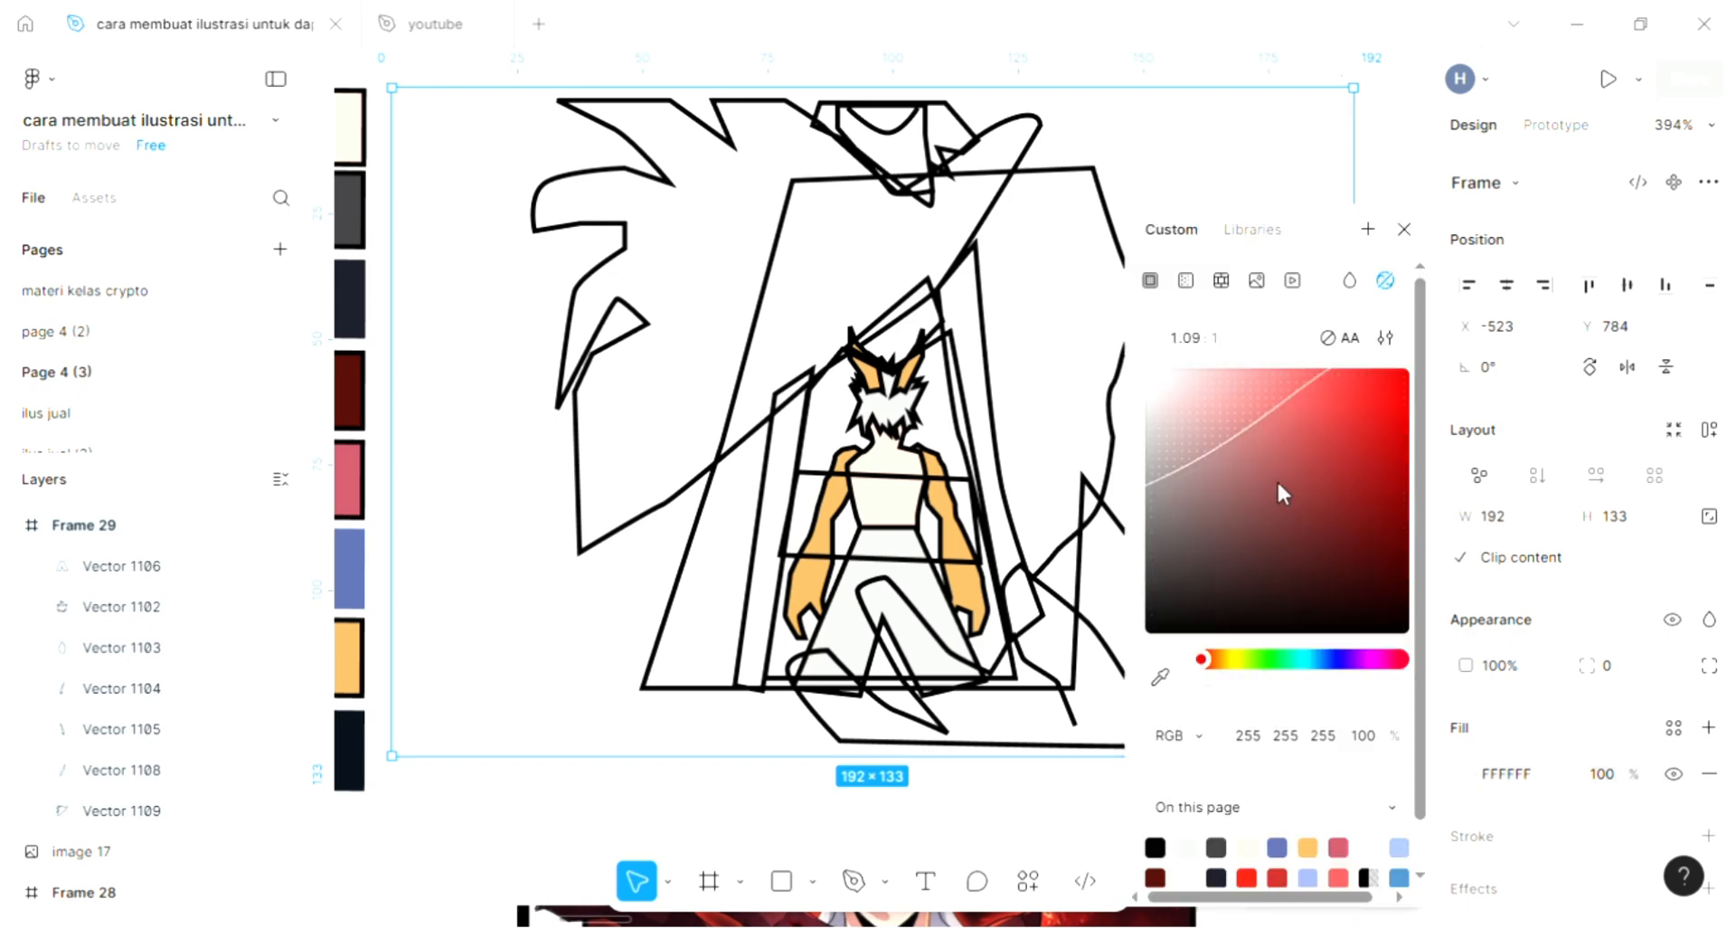
{"action": "left_click", "coordinate": [1223, 380]}
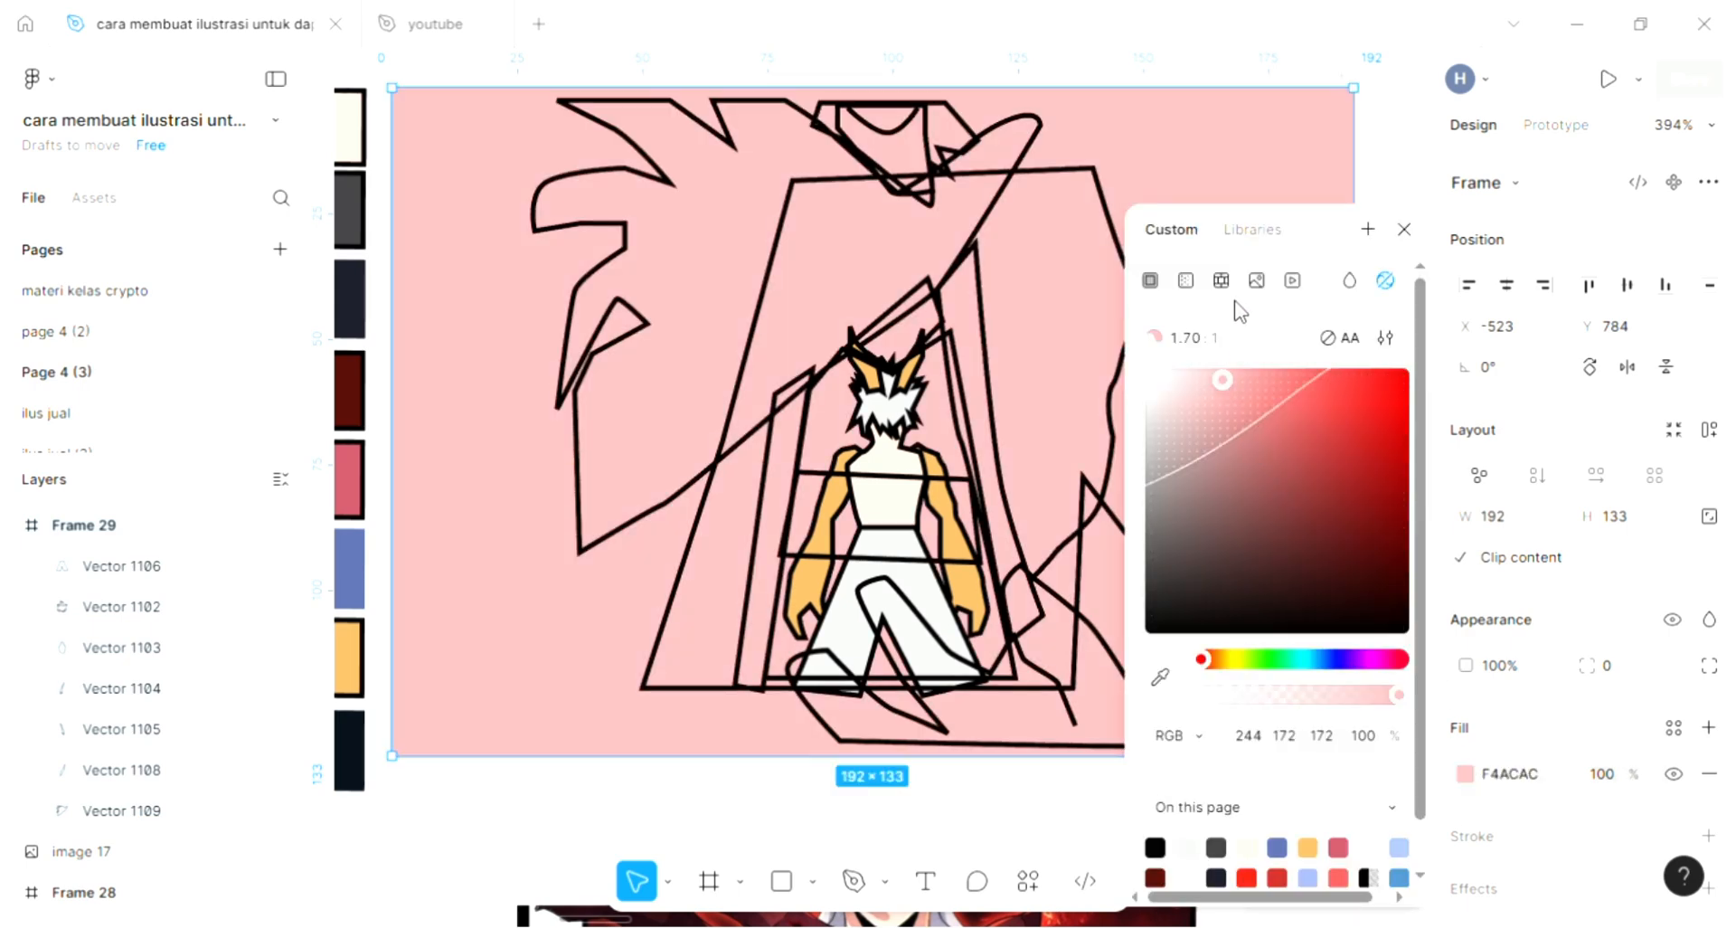
{"action": "left_click", "coordinate": [1186, 280]}
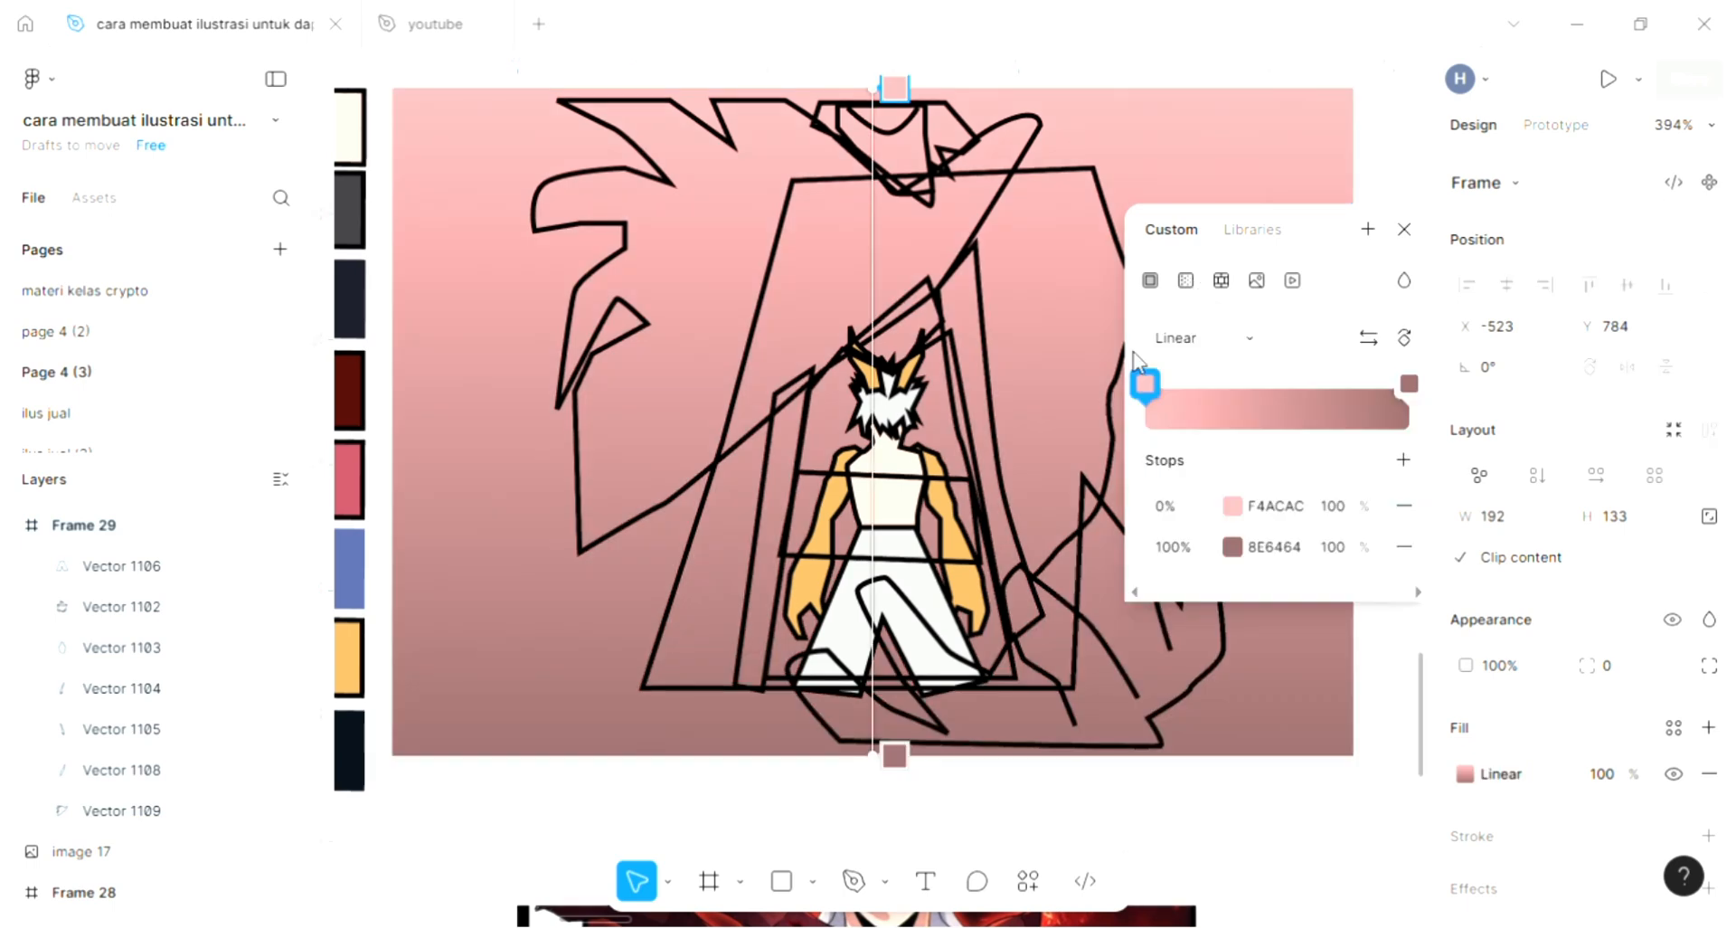
- Try several hues for the background gradient's 0% stop, settle on light purple C4ACF4, and close the colour settings
{"action": "left_click", "coordinate": [1231, 507]}
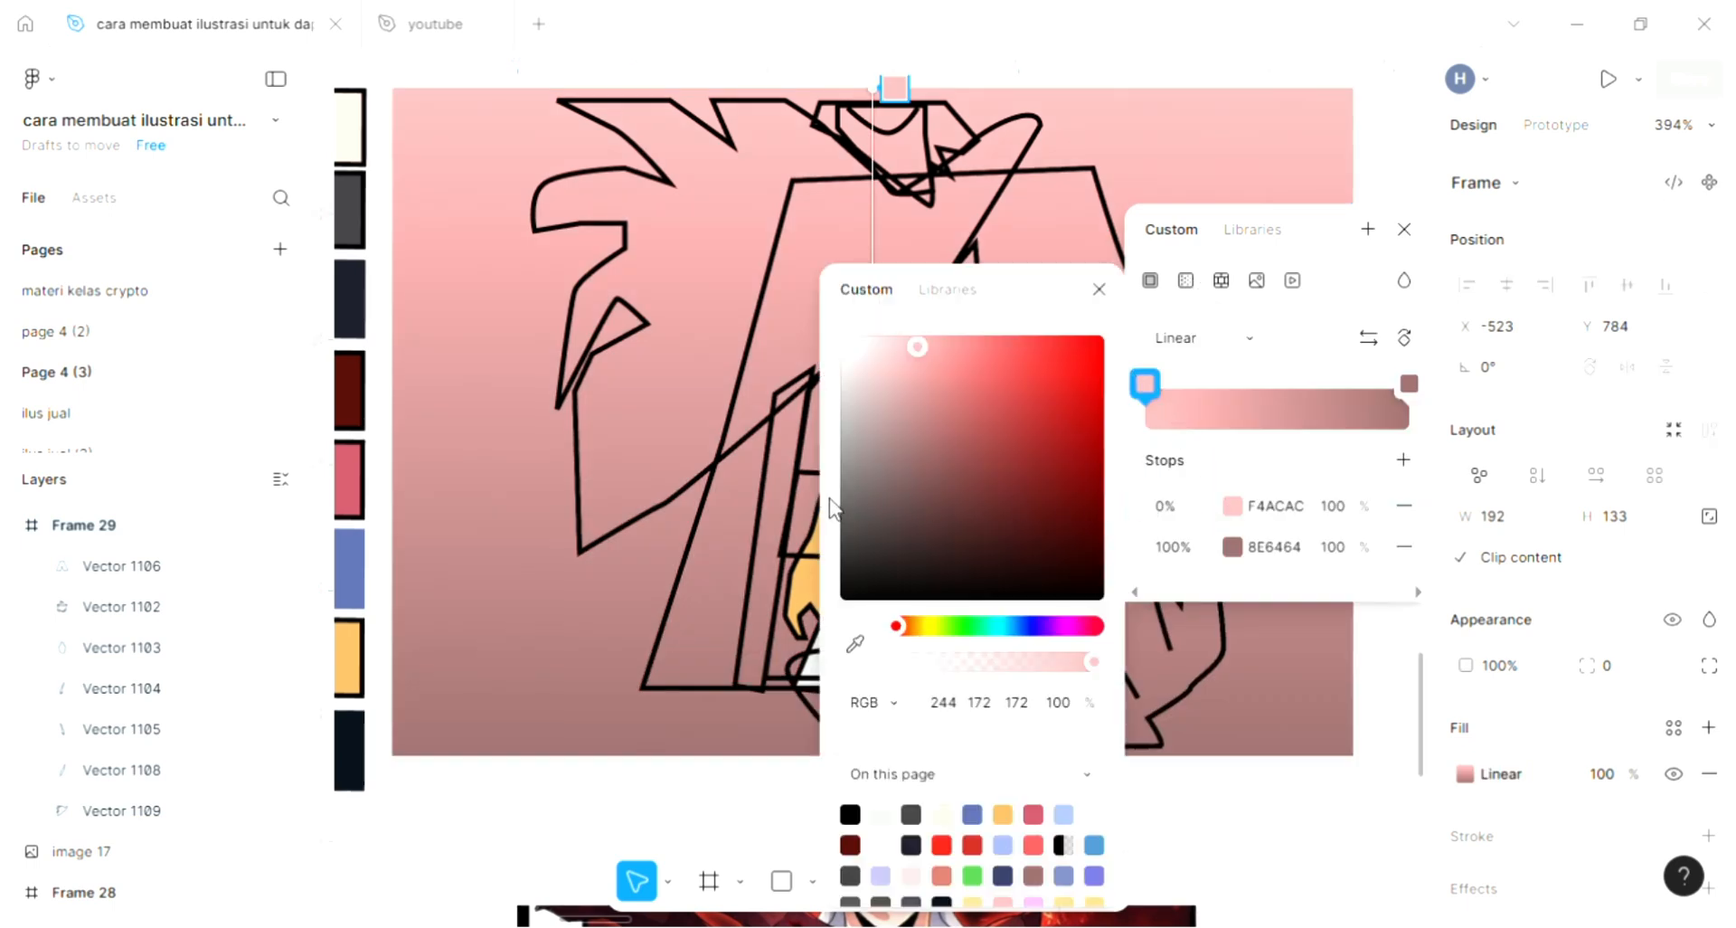
{"action": "left_click", "coordinate": [1232, 508]}
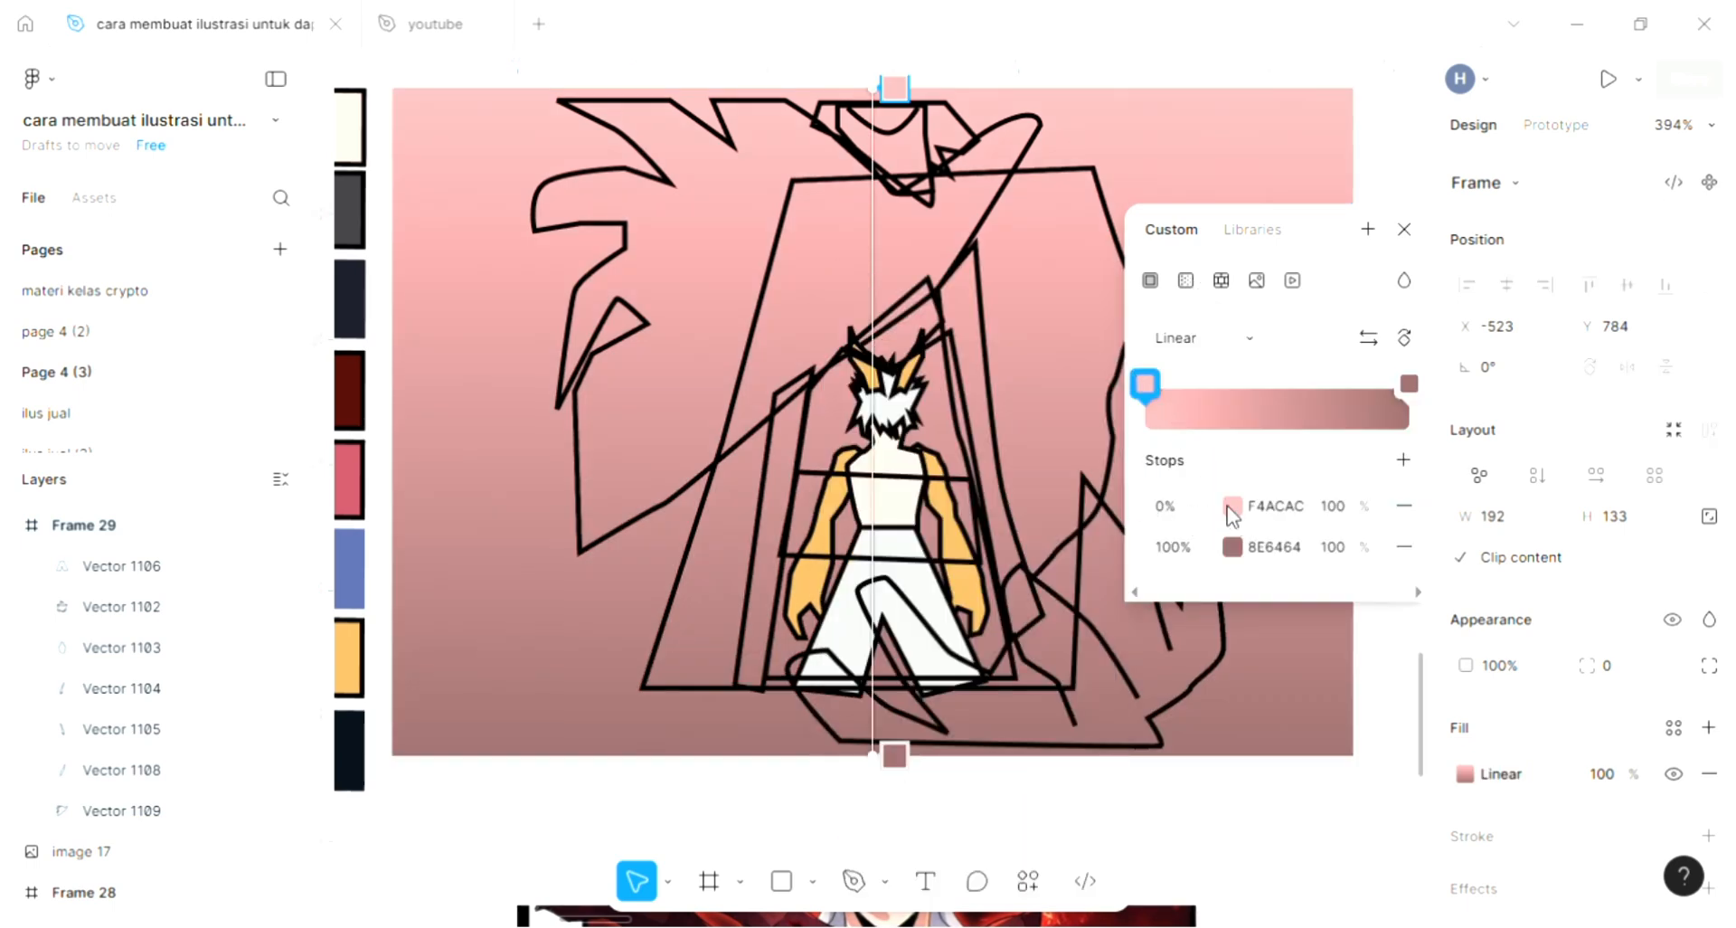
{"action": "left_click", "coordinate": [1232, 509]}
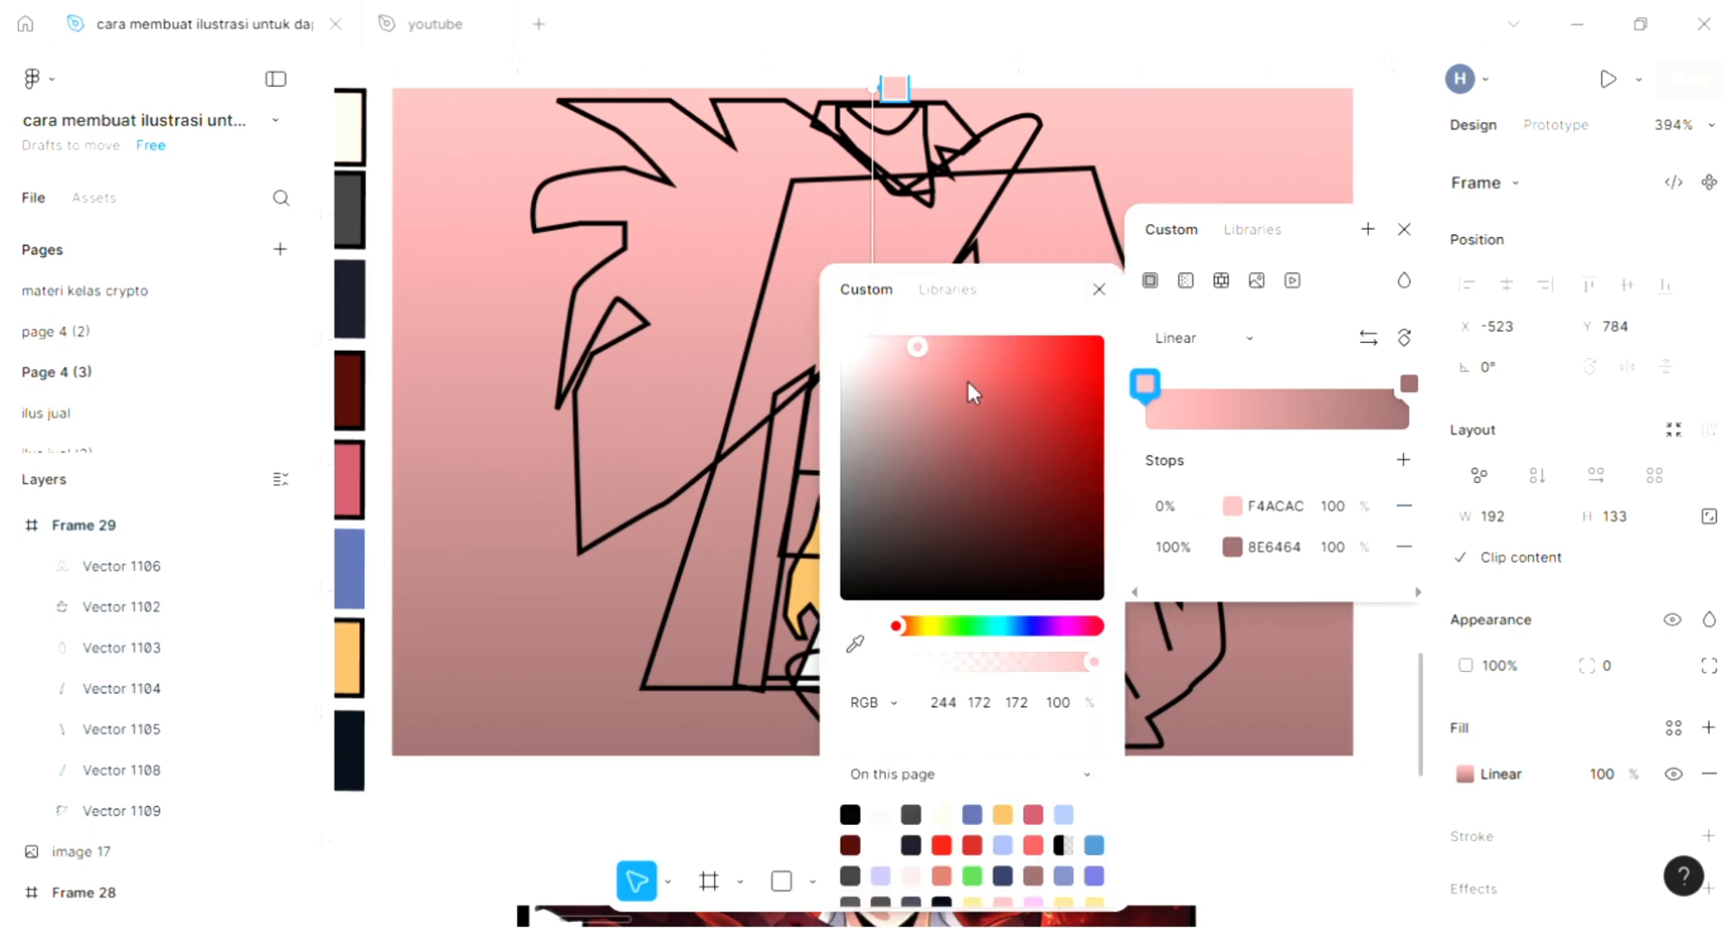
{"action": "mouse_move", "coordinate": [972, 632]}
{"action": "left_mouse_down"}
{"action": "mouse_move", "coordinate": [931, 625]}
{"action": "mouse_move", "coordinate": [998, 627]}
{"action": "left_mouse_up"}
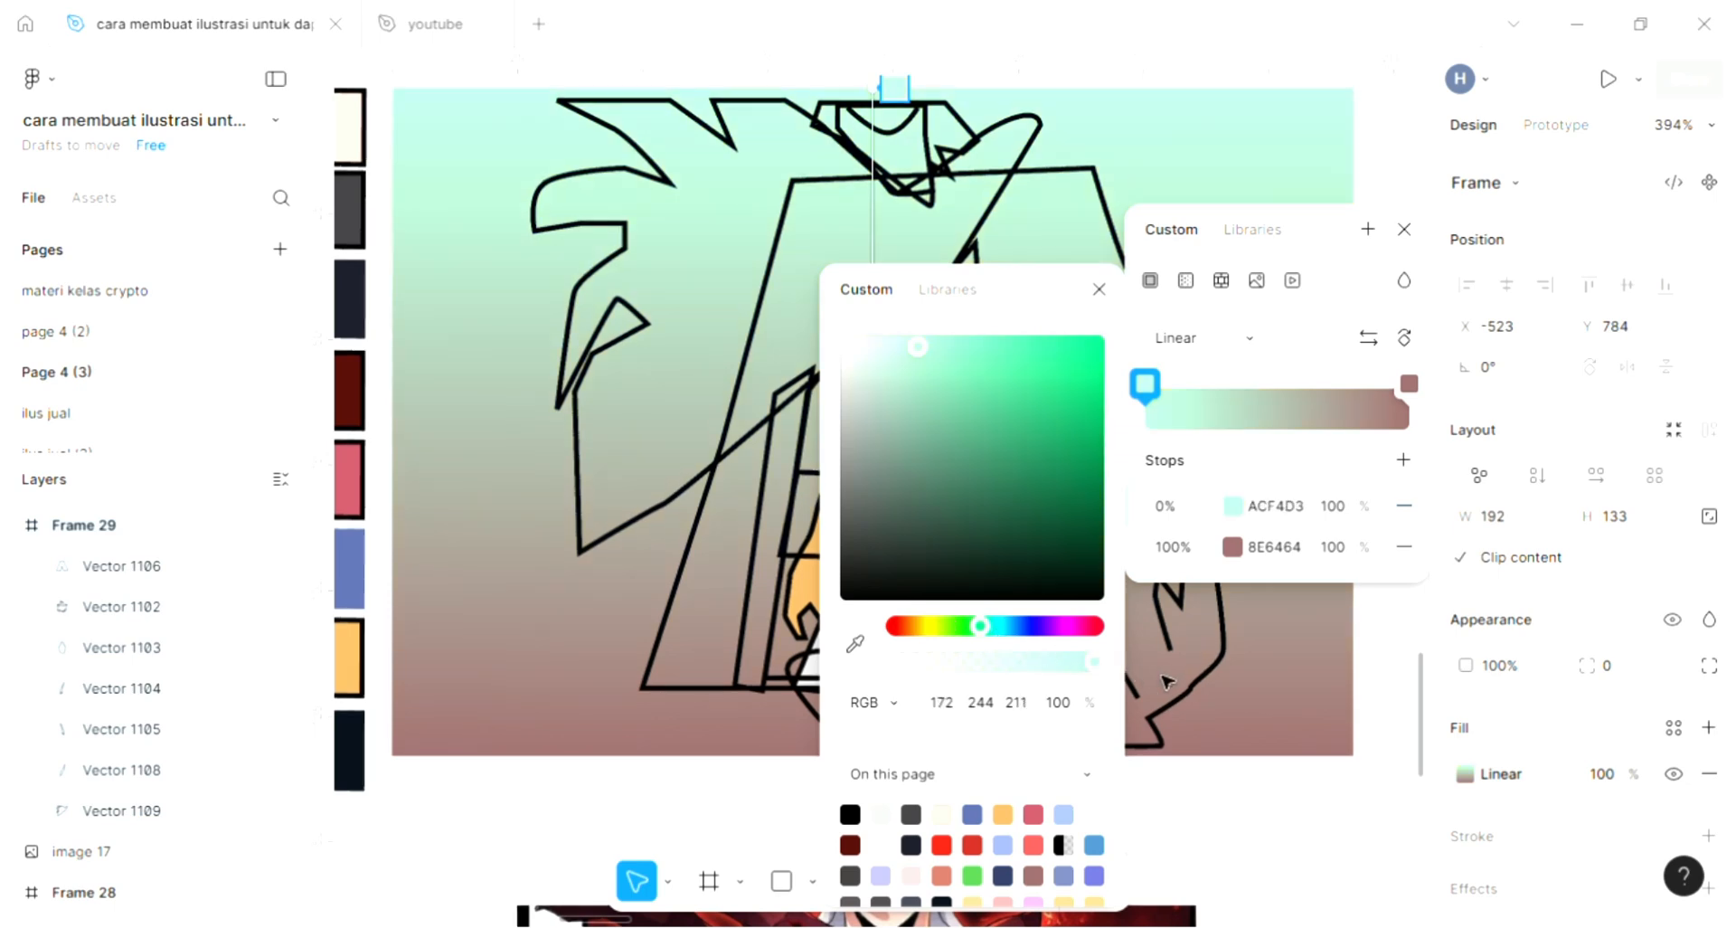
{"action": "left_click", "coordinate": [1059, 631]}
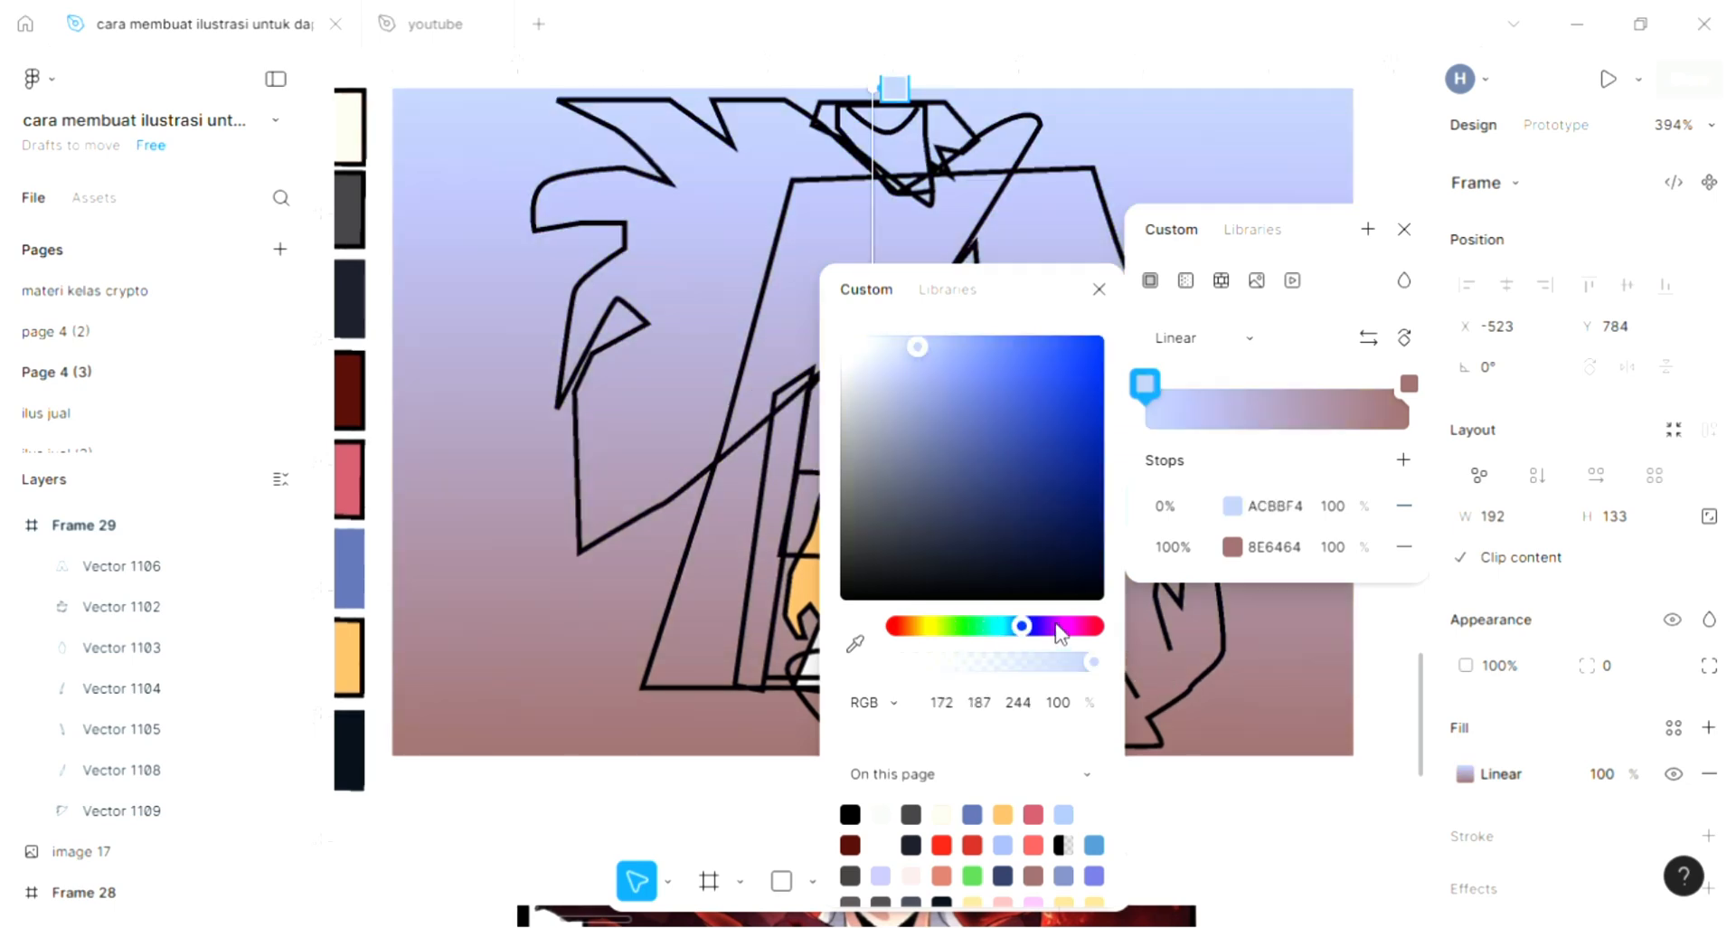
{"action": "left_click_drag", "start_coordinate": [1069, 632], "coordinate": [1077, 636]}
{"action": "left_click", "coordinate": [1074, 628]}
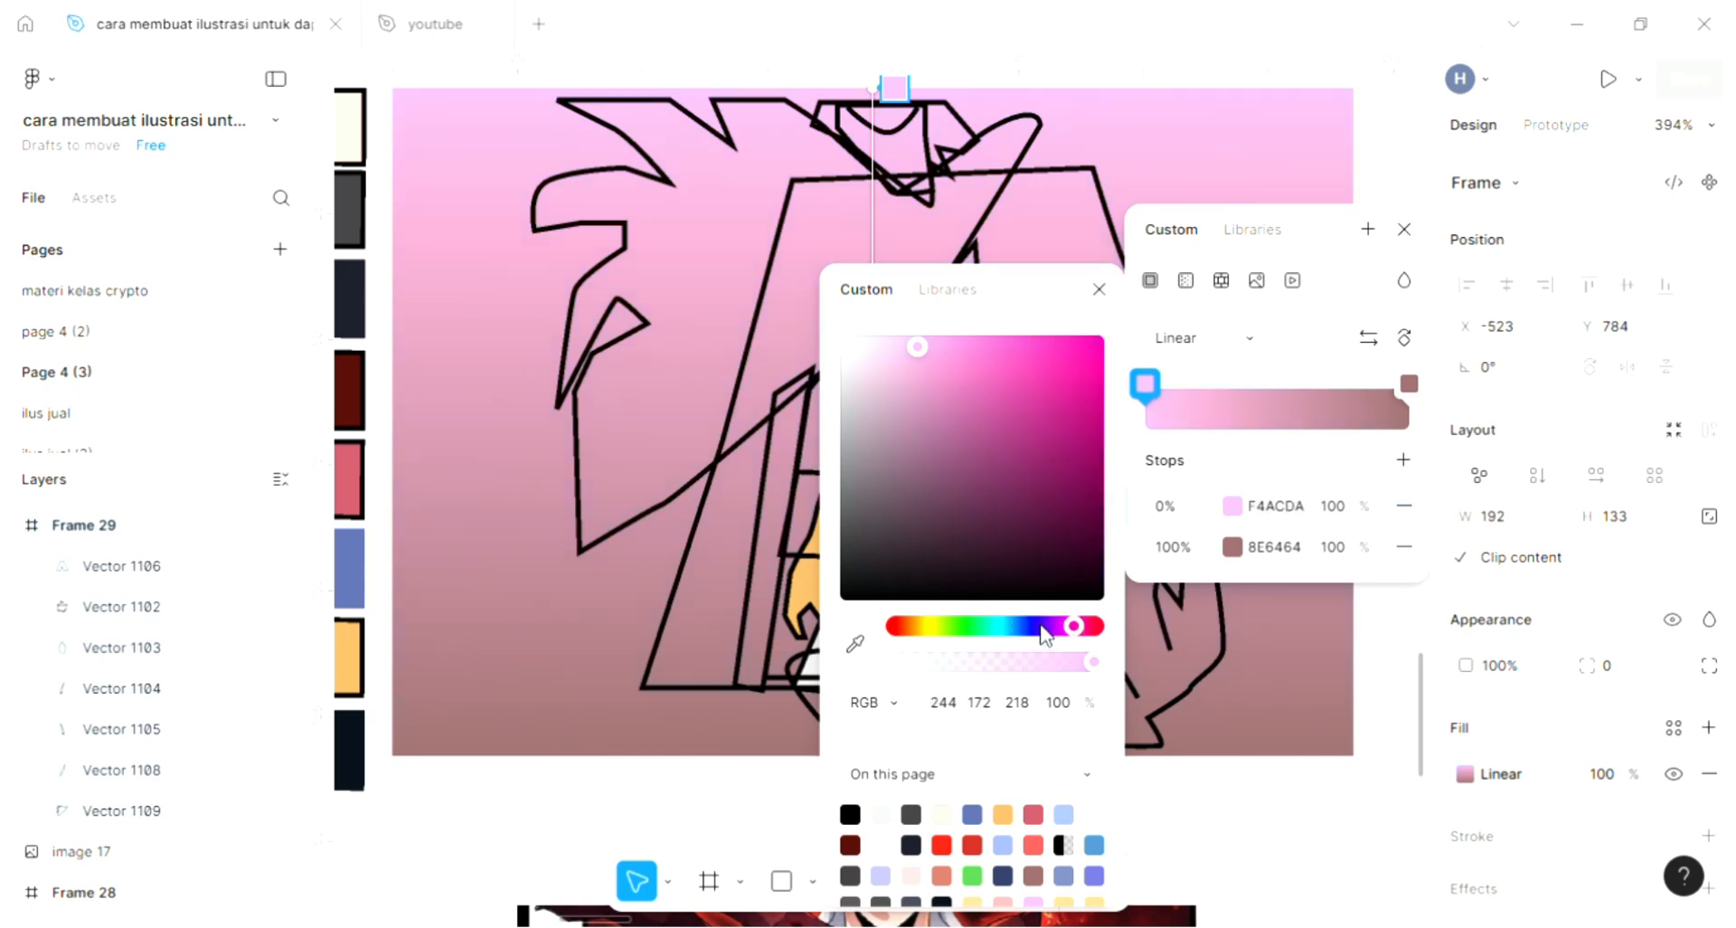
{"action": "left_click", "coordinate": [1042, 625]}
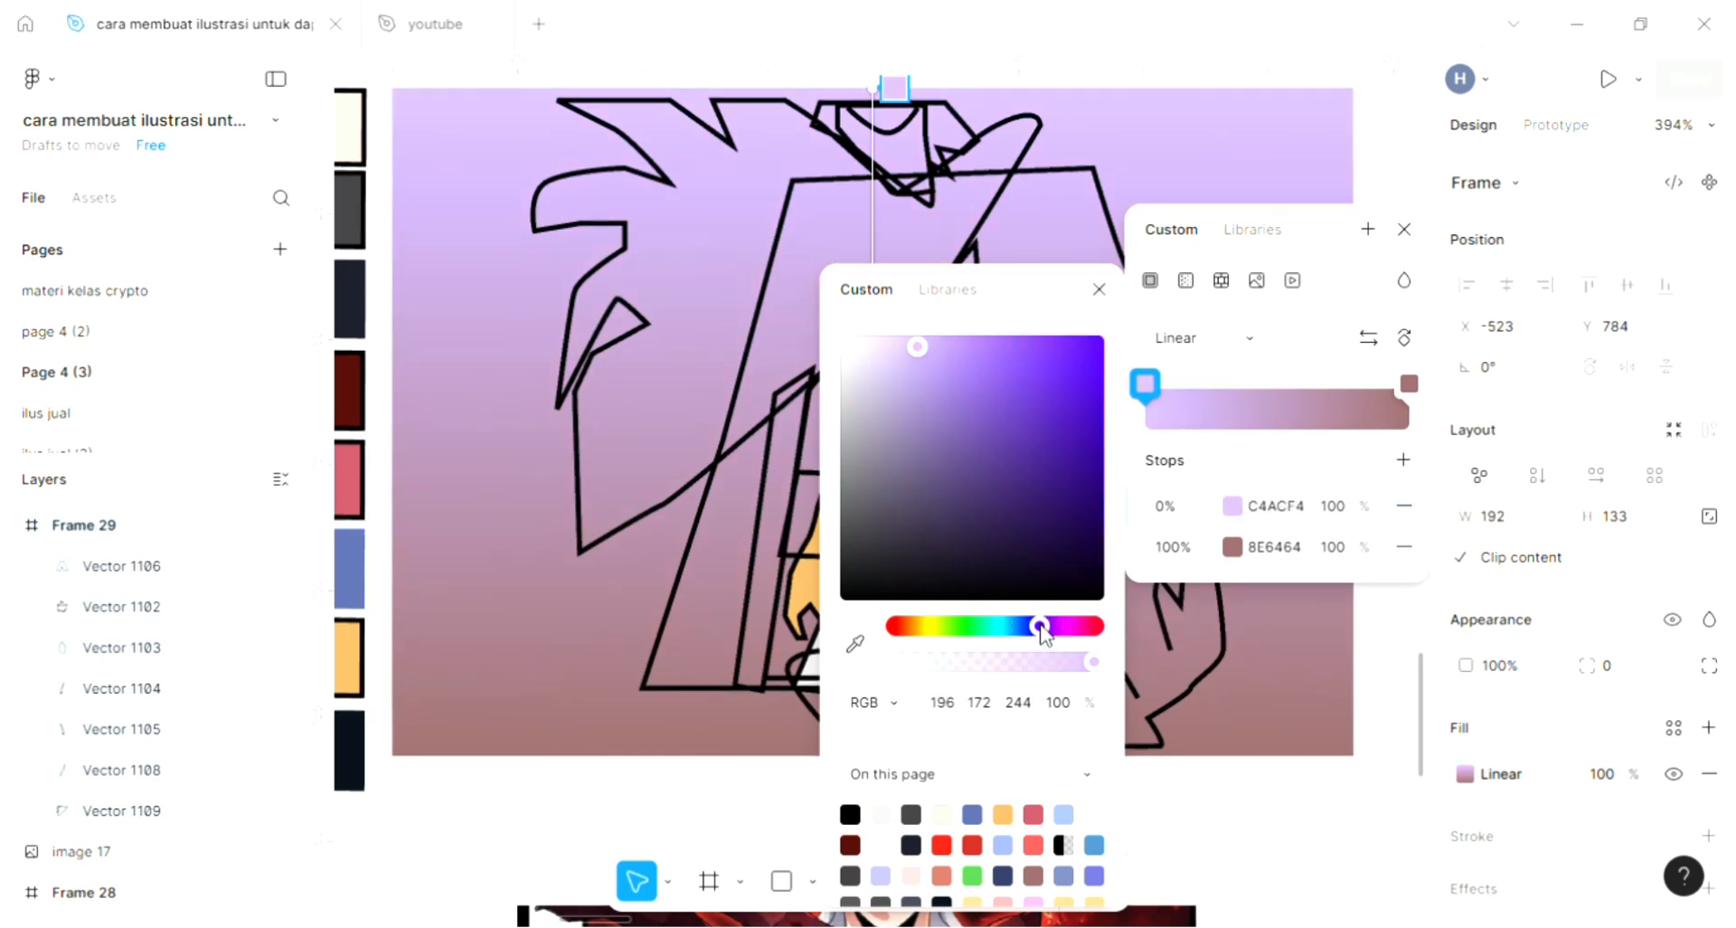
{"action": "left_click", "coordinate": [1196, 656]}
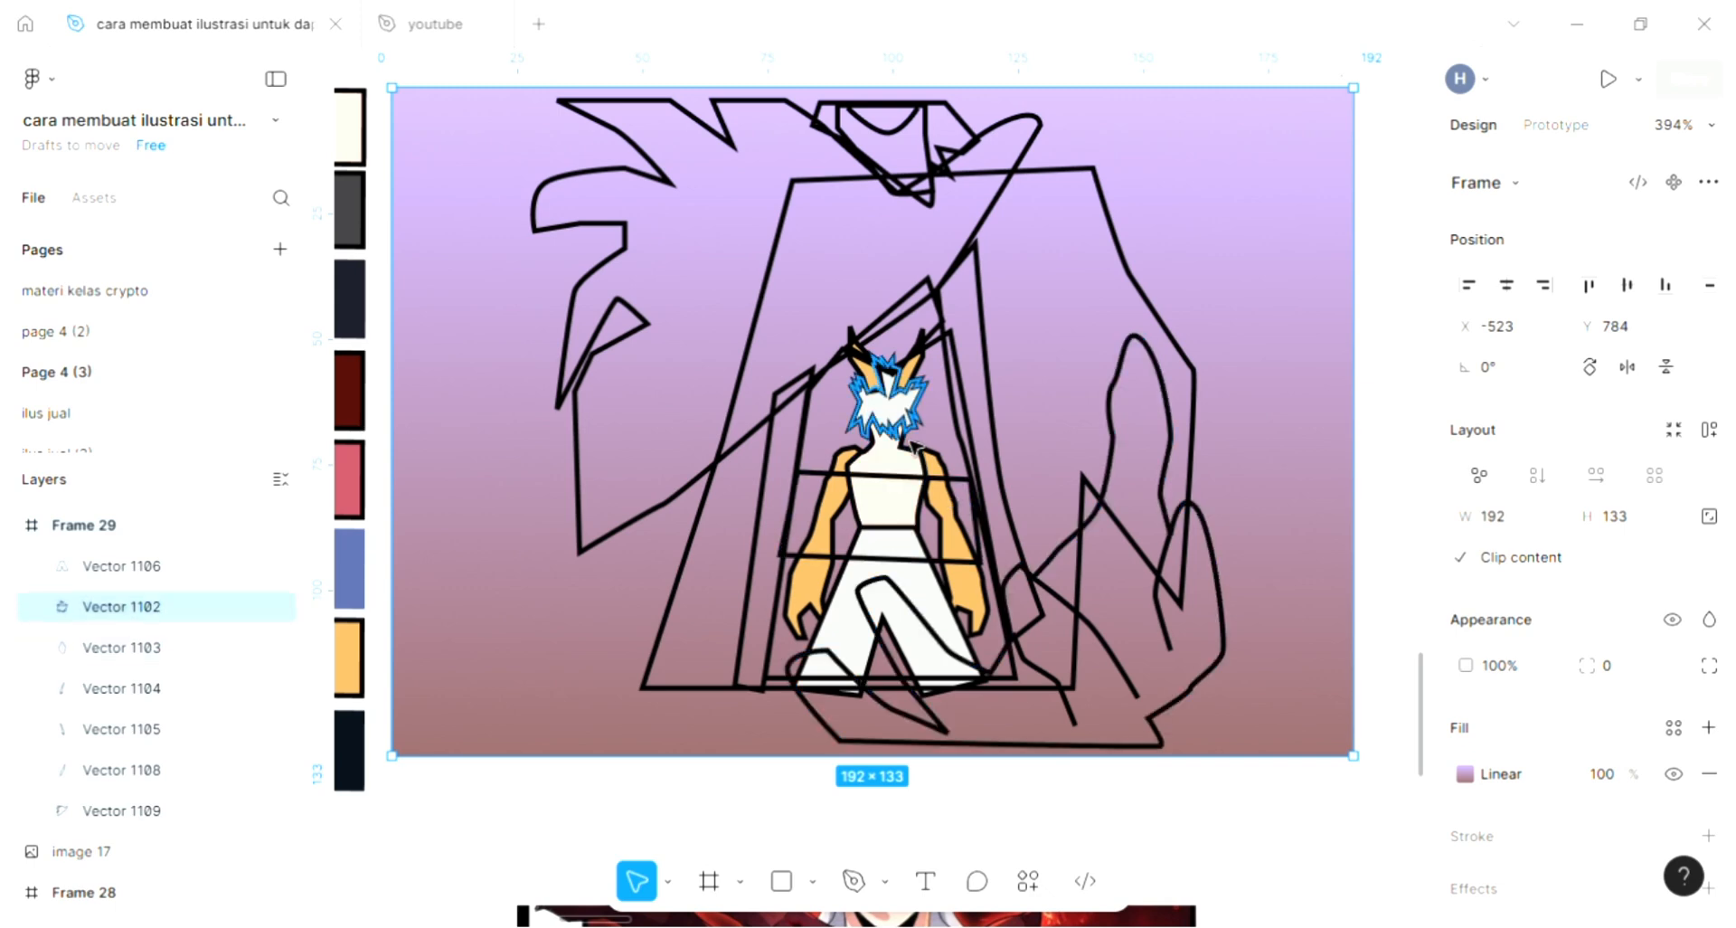
- Fill the large spiky hair shape above the small character with the dark red 510D09 palette swatch
{"action": "scroll", "coordinate": [907, 440], "scroll_direction": "up", "scroll_amount": 1}
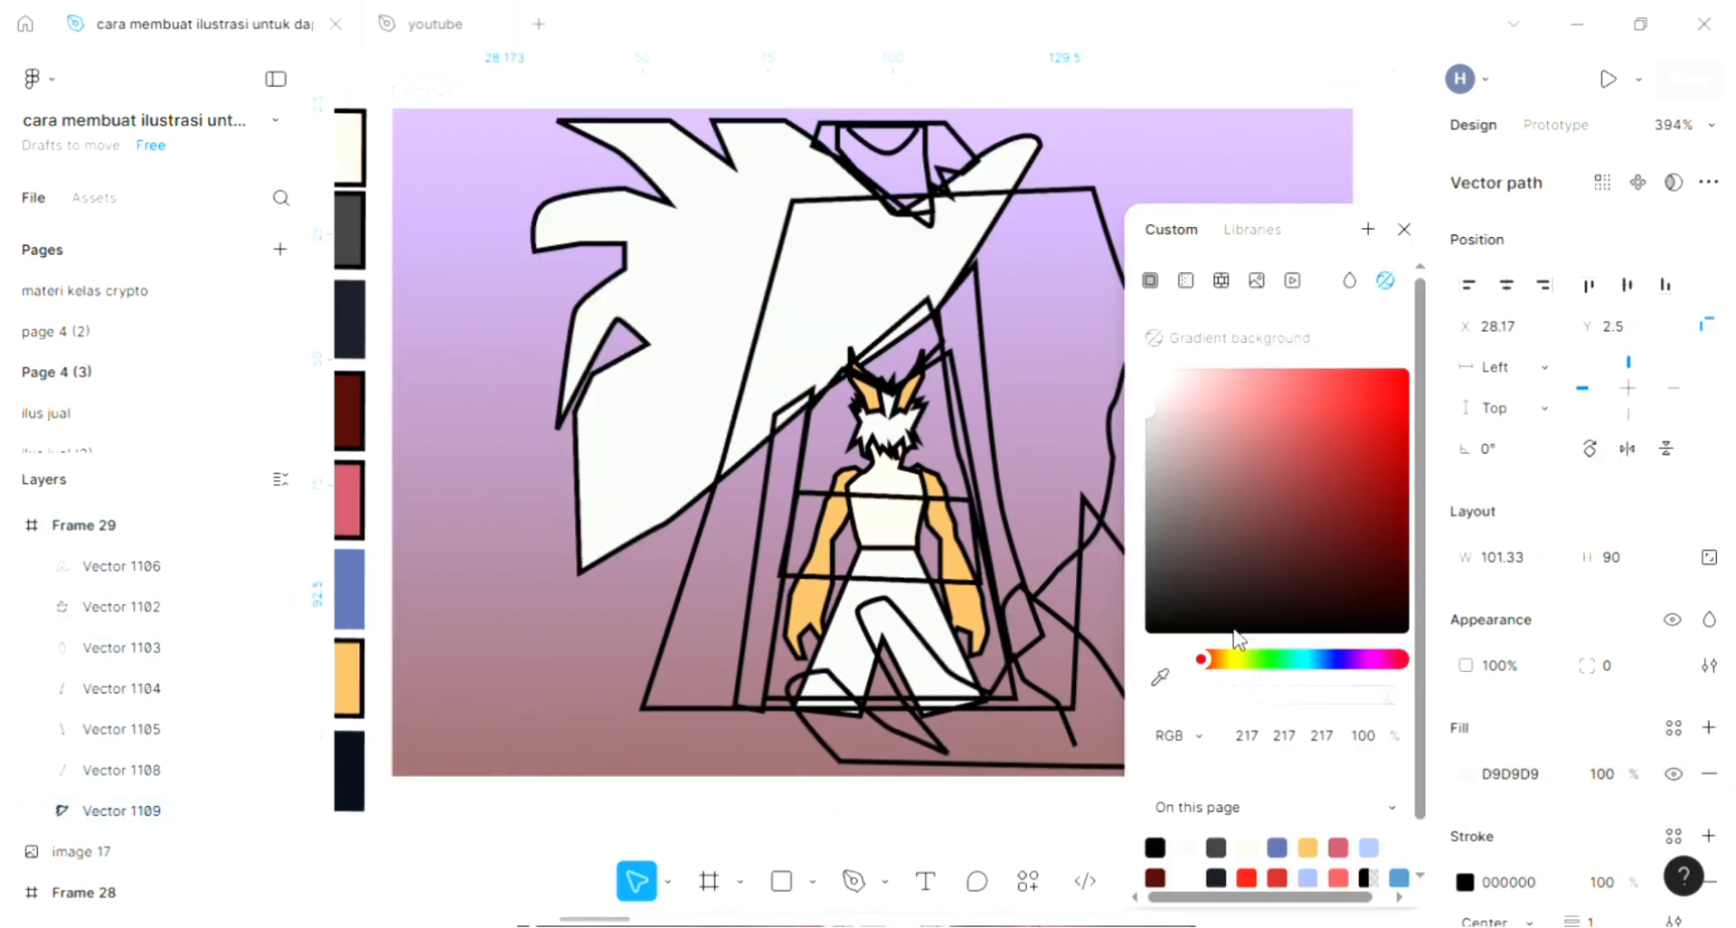
{"action": "left_click", "coordinate": [1160, 676]}
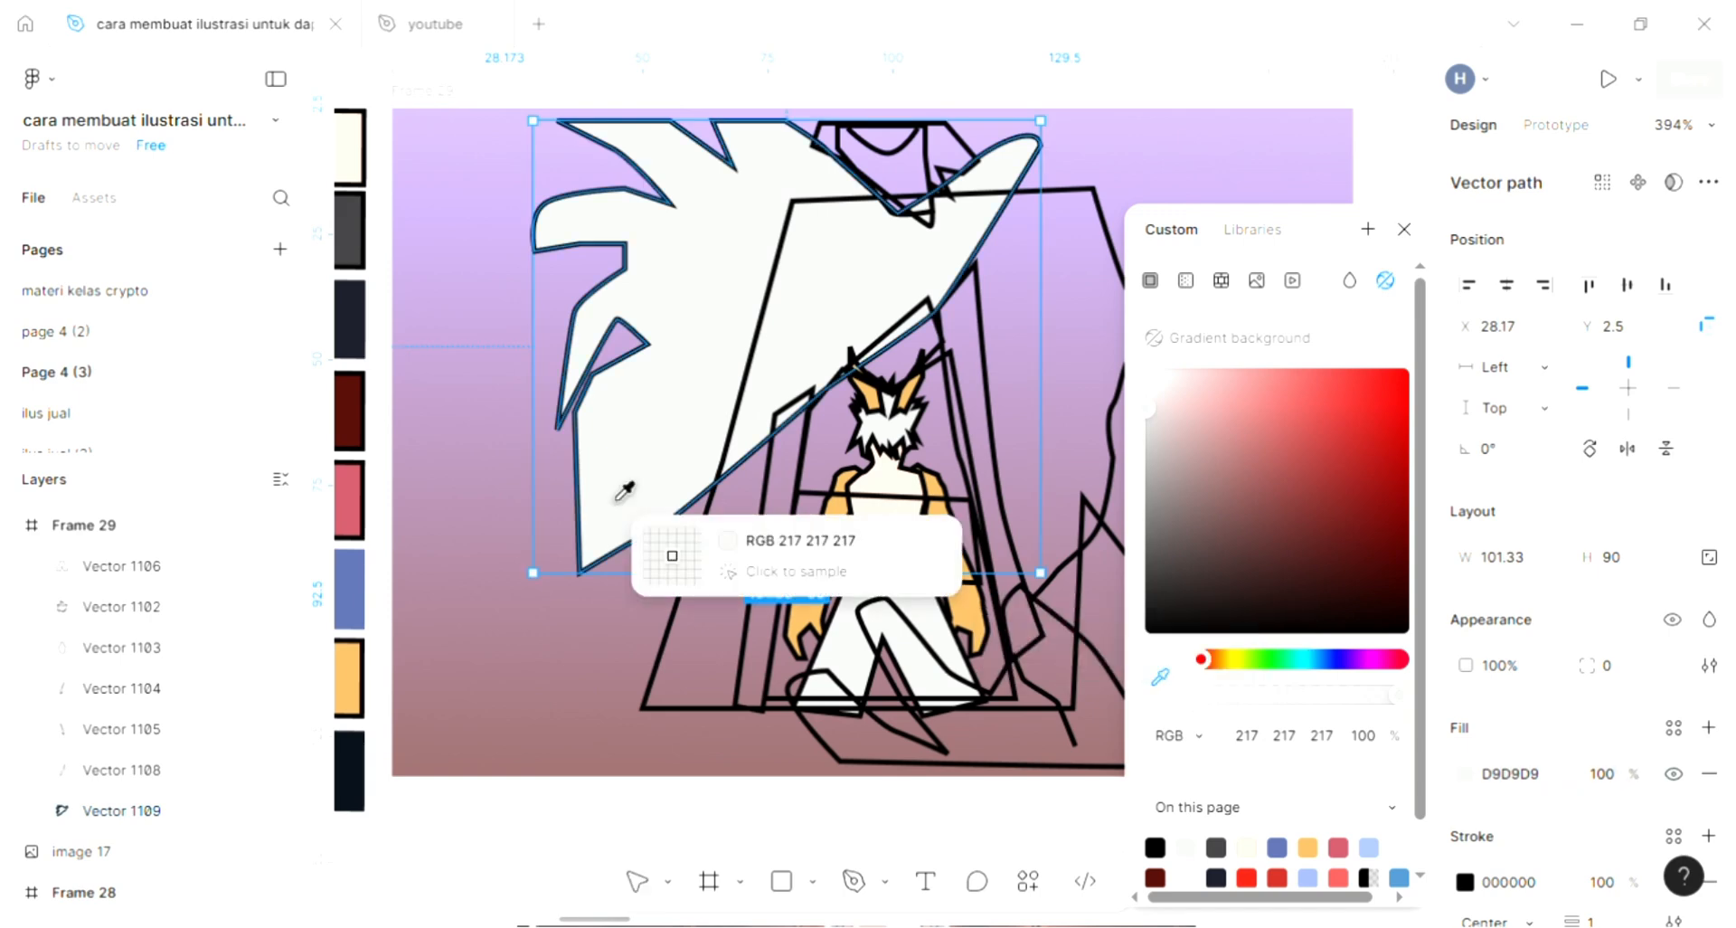
{"action": "left_click", "coordinate": [357, 410]}
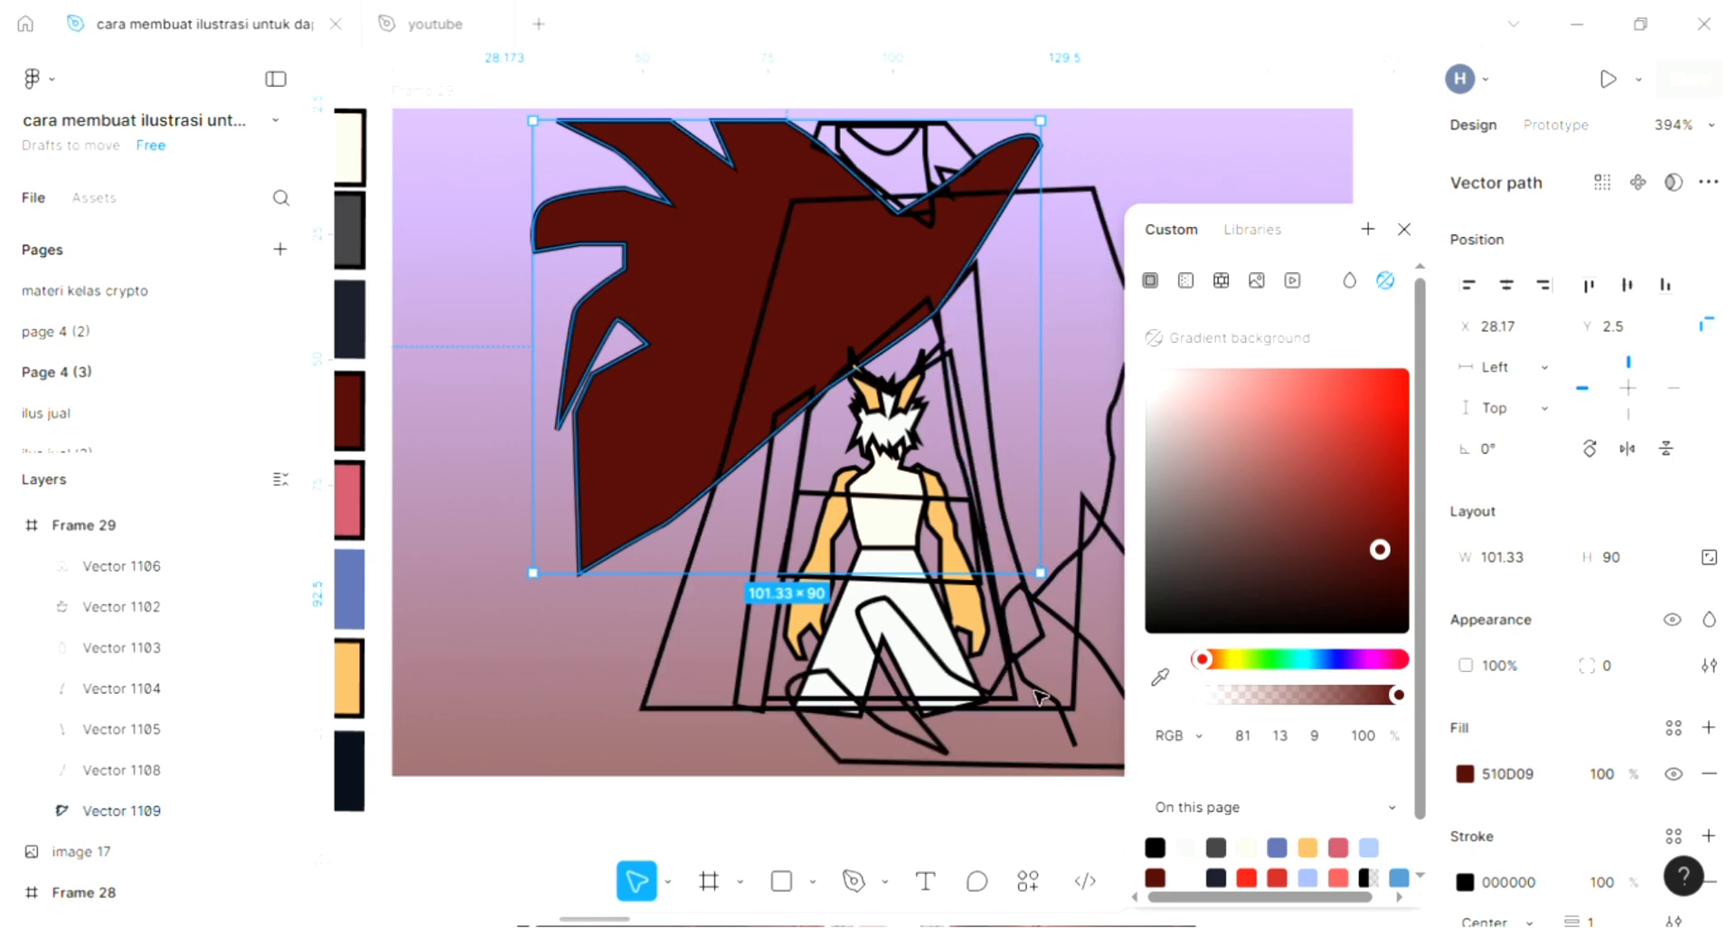
- Fill the giant hand shape with the cream FFE2D3 sampled from the small character's torso, and deselect it
{"action": "left_click", "coordinate": [947, 749]}
{"action": "scroll", "coordinate": [957, 630], "scroll_direction": "down", "scroll_amount": 2}
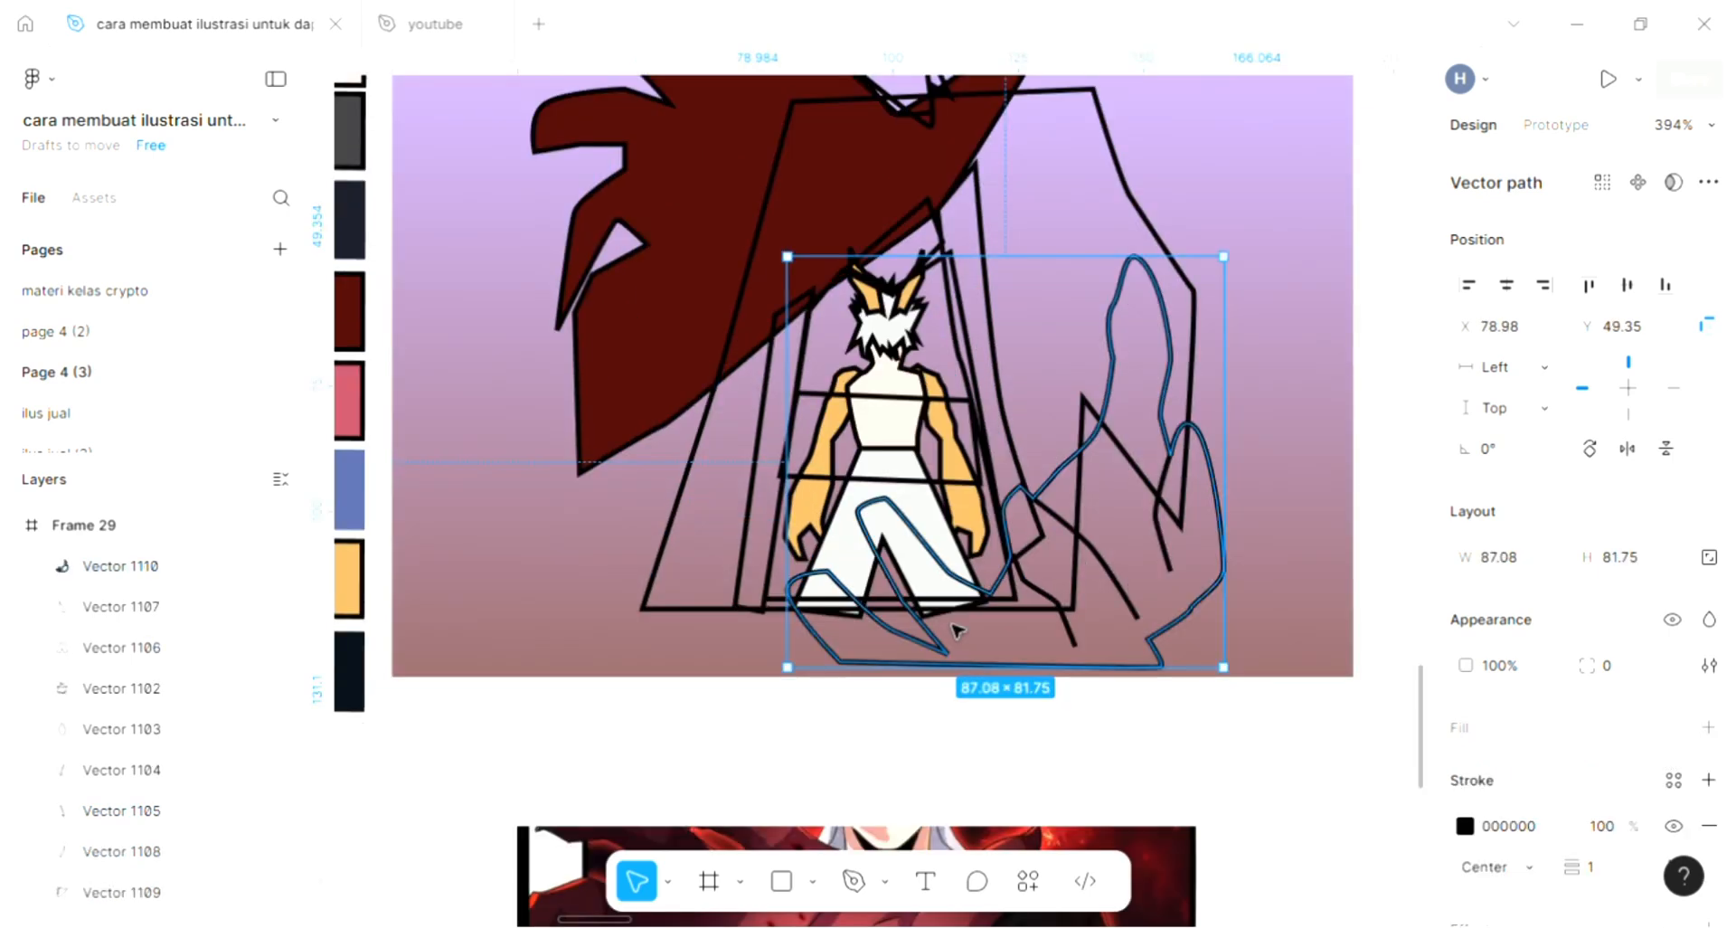
{"action": "scroll", "coordinate": [956, 631], "scroll_direction": "down", "scroll_amount": 2}
{"action": "scroll", "coordinate": [1146, 613], "scroll_direction": "up", "scroll_amount": 2}
{"action": "scroll", "coordinate": [1186, 615], "scroll_direction": "right", "scroll_amount": 1}
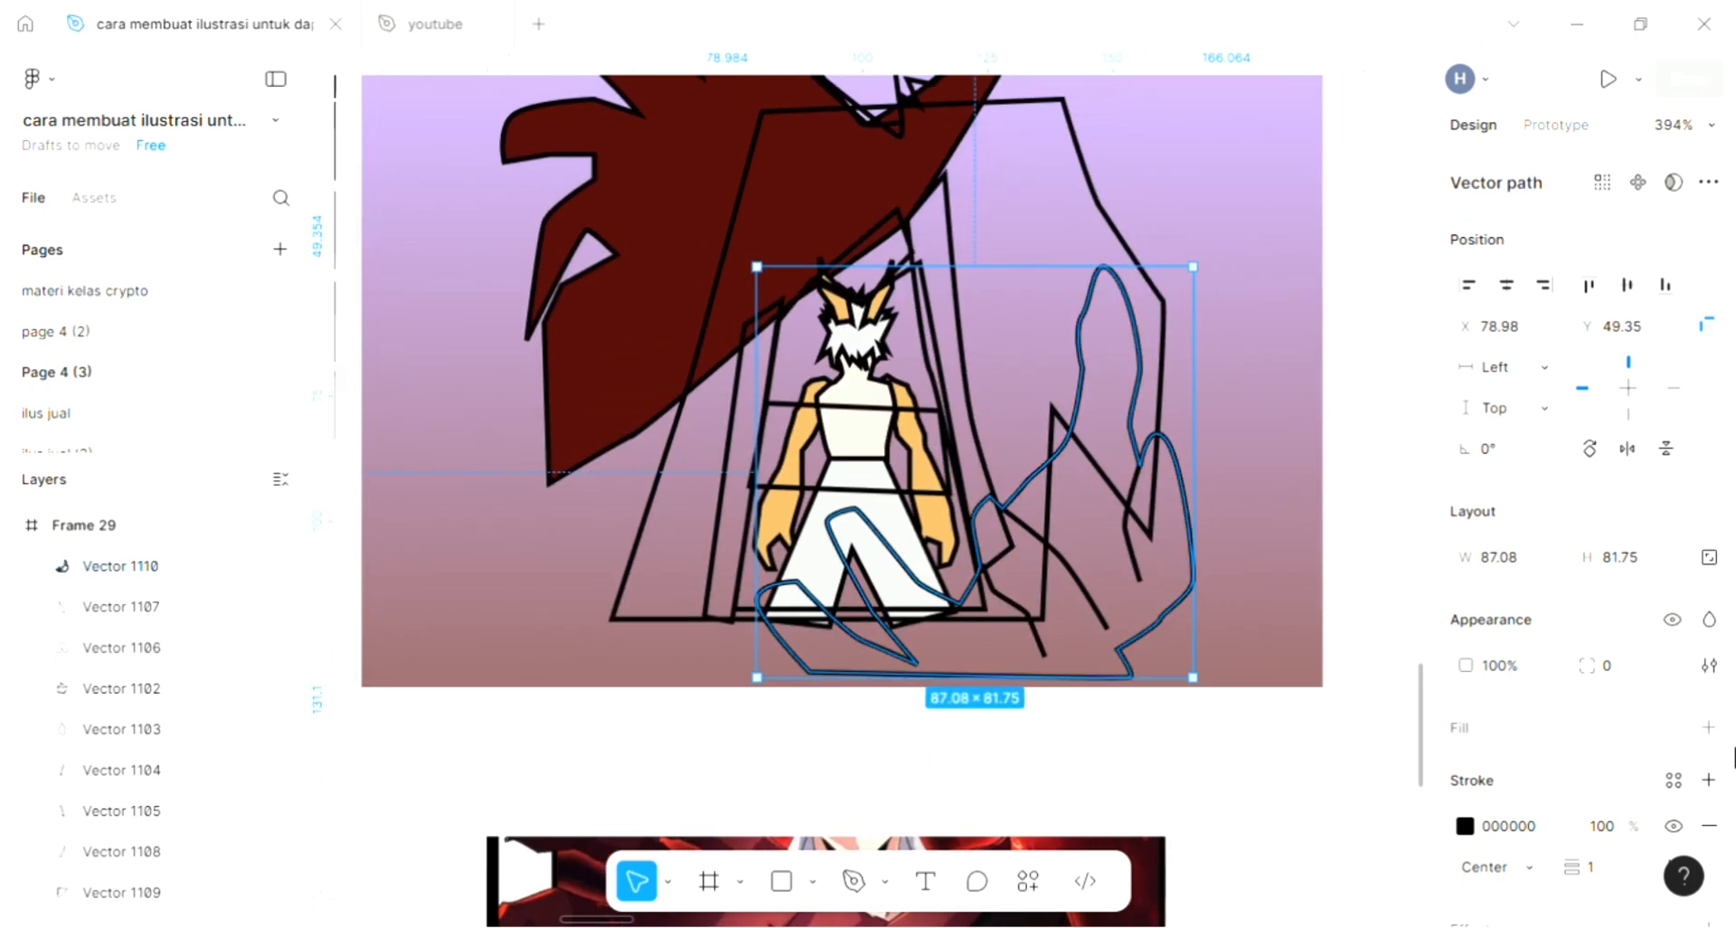
{"action": "scroll", "coordinate": [1108, 543], "scroll_direction": "up", "scroll_amount": 2}
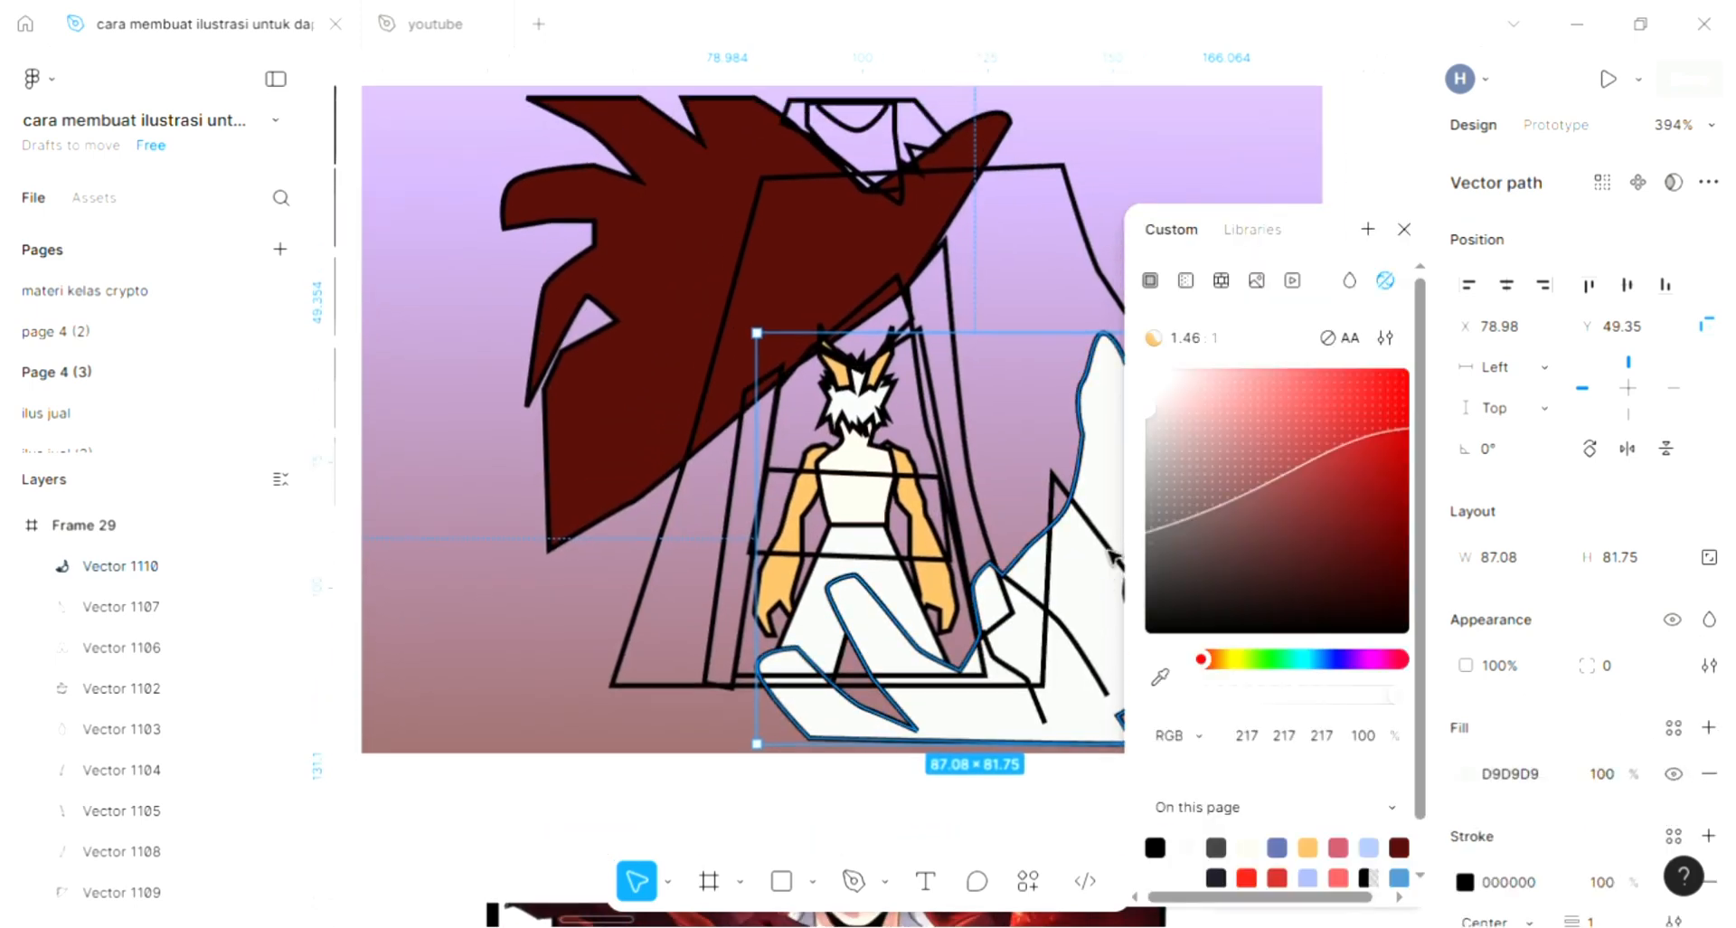
{"action": "left_click", "coordinate": [1158, 671]}
{"action": "scroll", "coordinate": [853, 555], "scroll_direction": "down", "scroll_amount": 2}
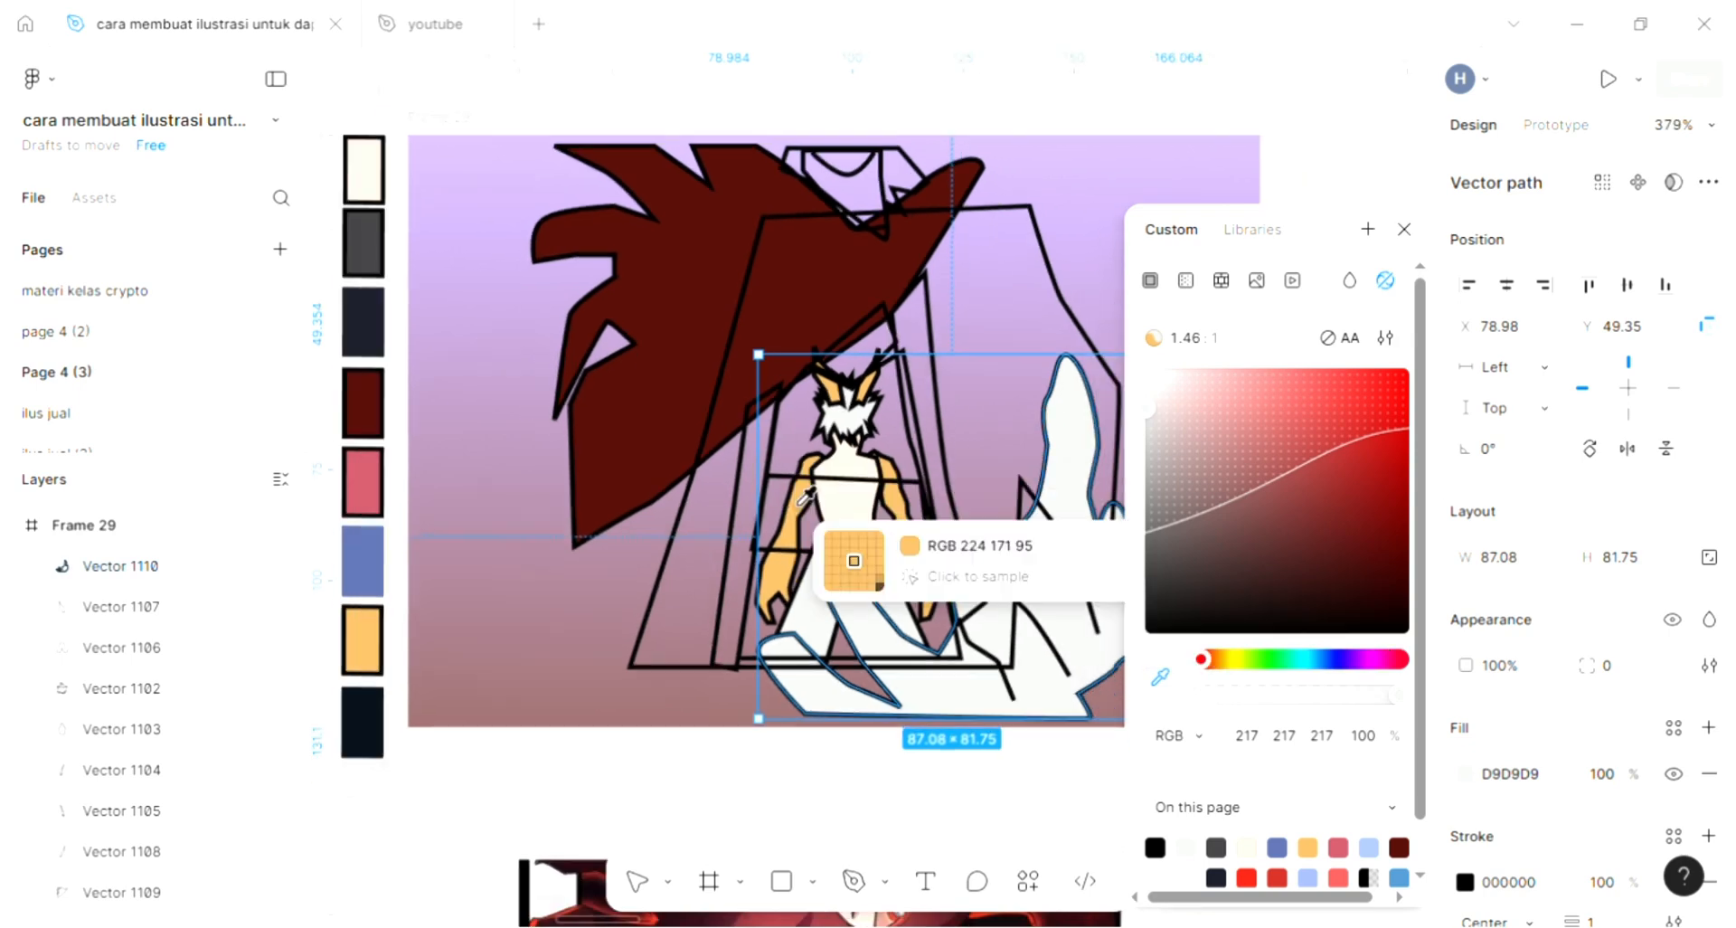
{"action": "left_click", "coordinate": [855, 499]}
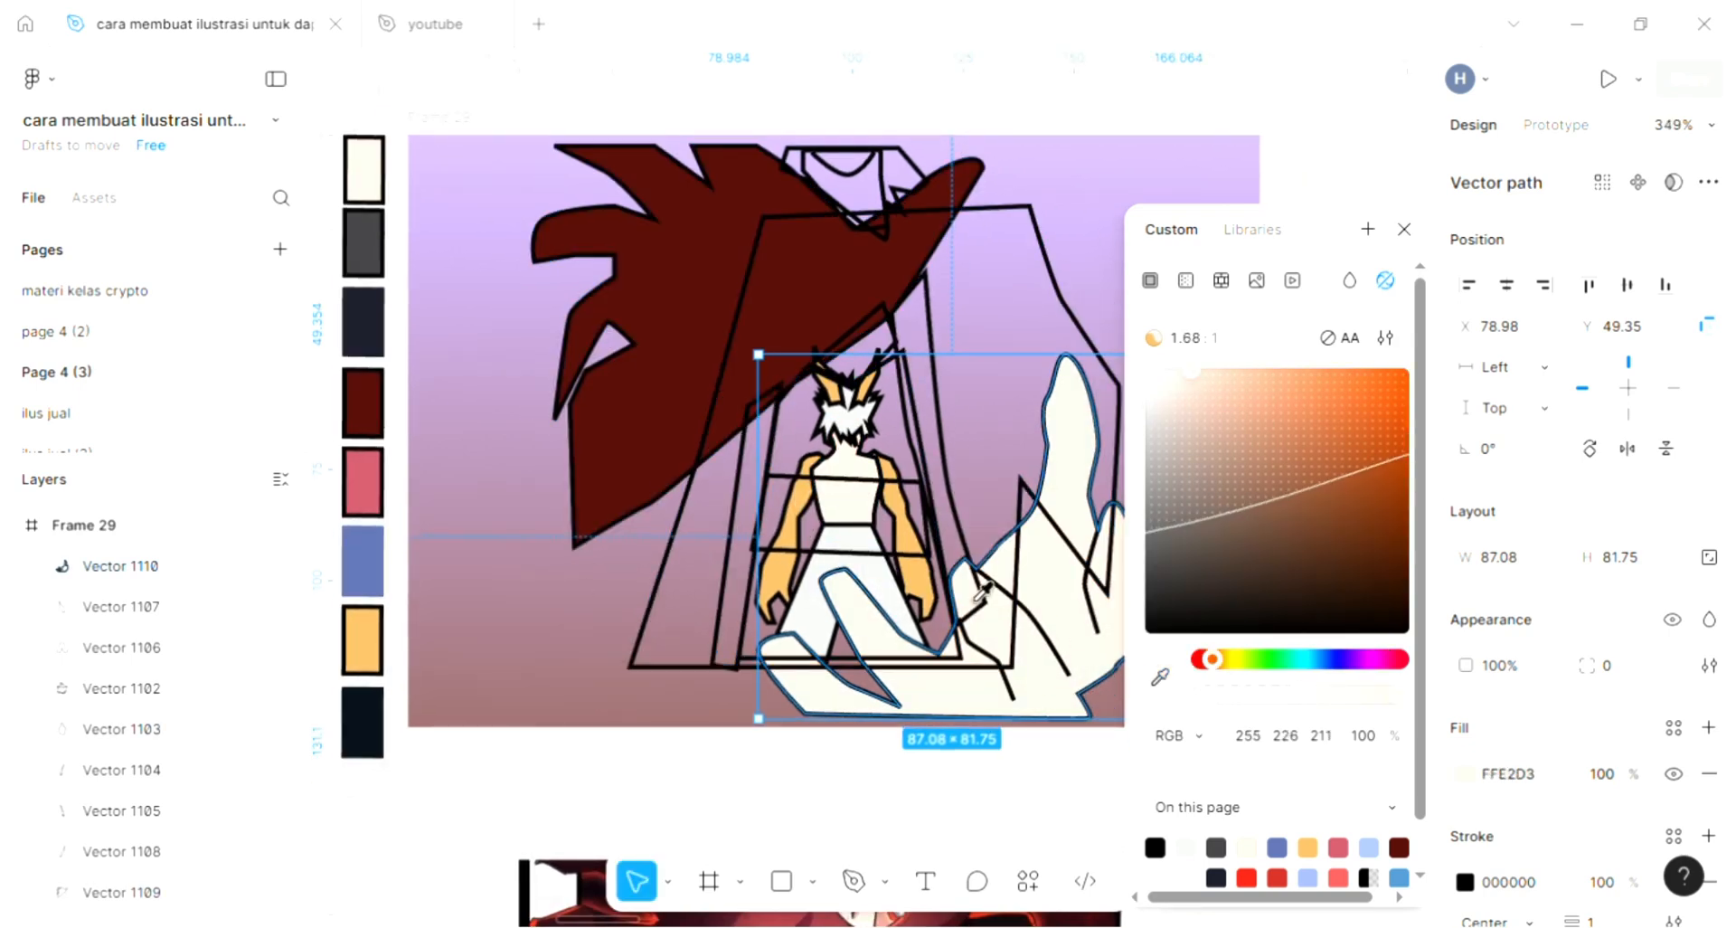
{"action": "left_click", "coordinate": [841, 513]}
{"action": "left_click", "coordinate": [658, 592]}
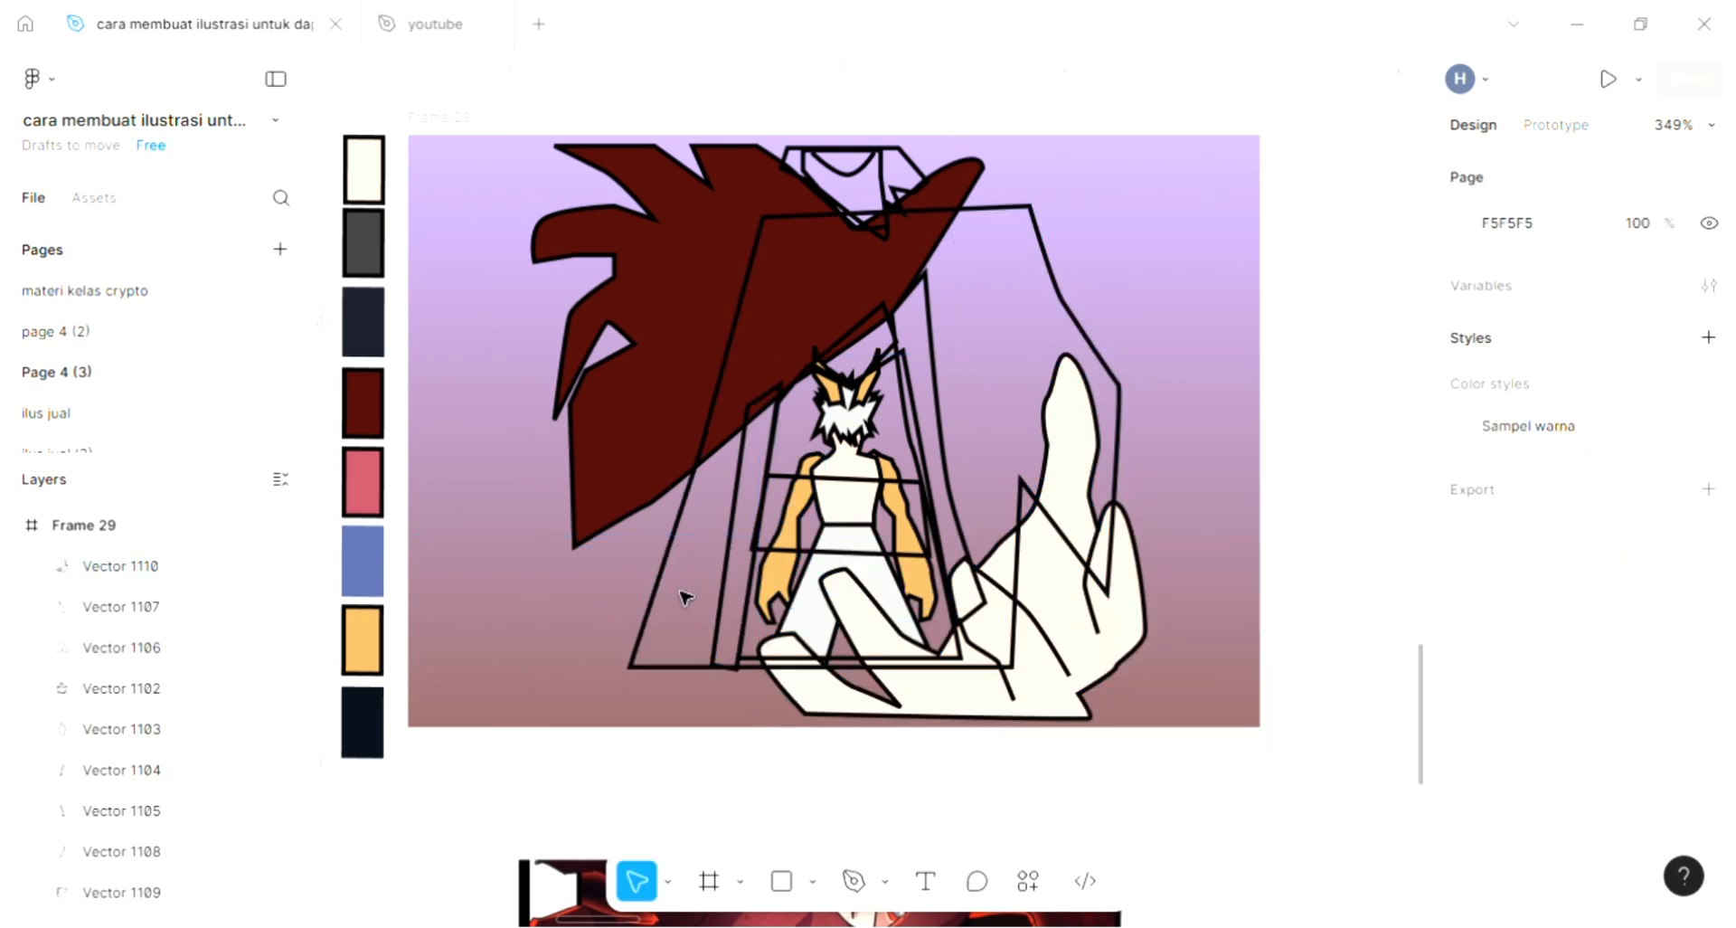
- Fill the large cloak shape with the dark grey 3E3D41 palette swatch and send it to the back of the frame
{"action": "left_click", "coordinate": [1063, 298]}
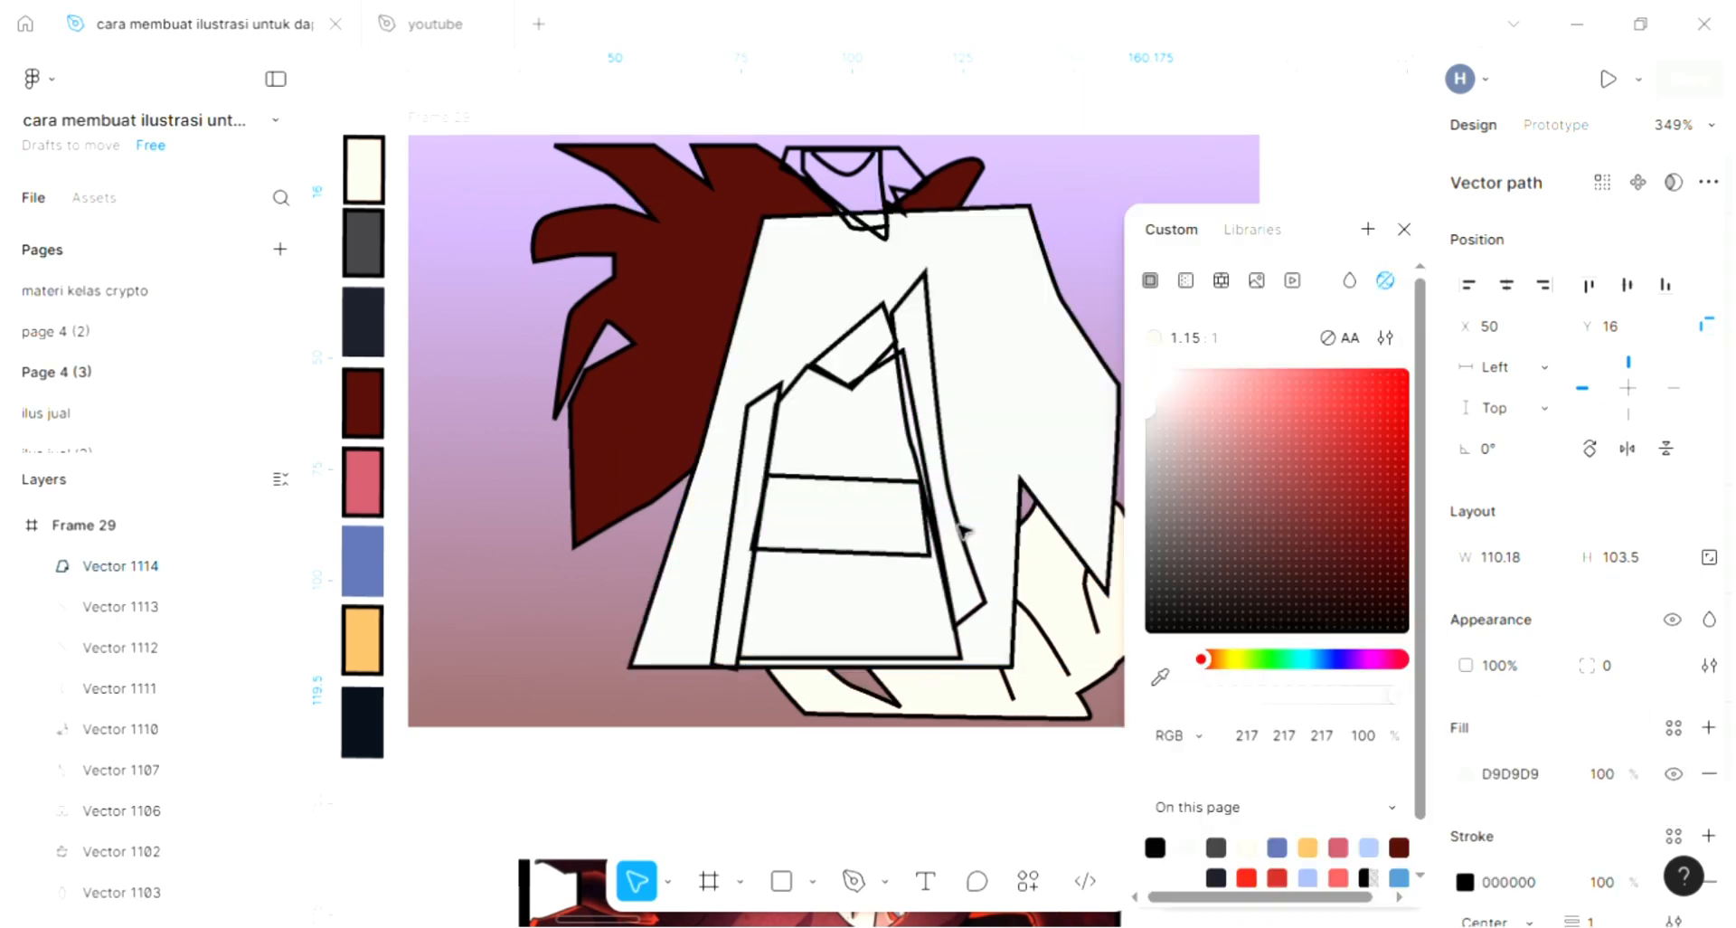
{"action": "scroll", "coordinate": [972, 542], "scroll_direction": "down", "scroll_amount": 1}
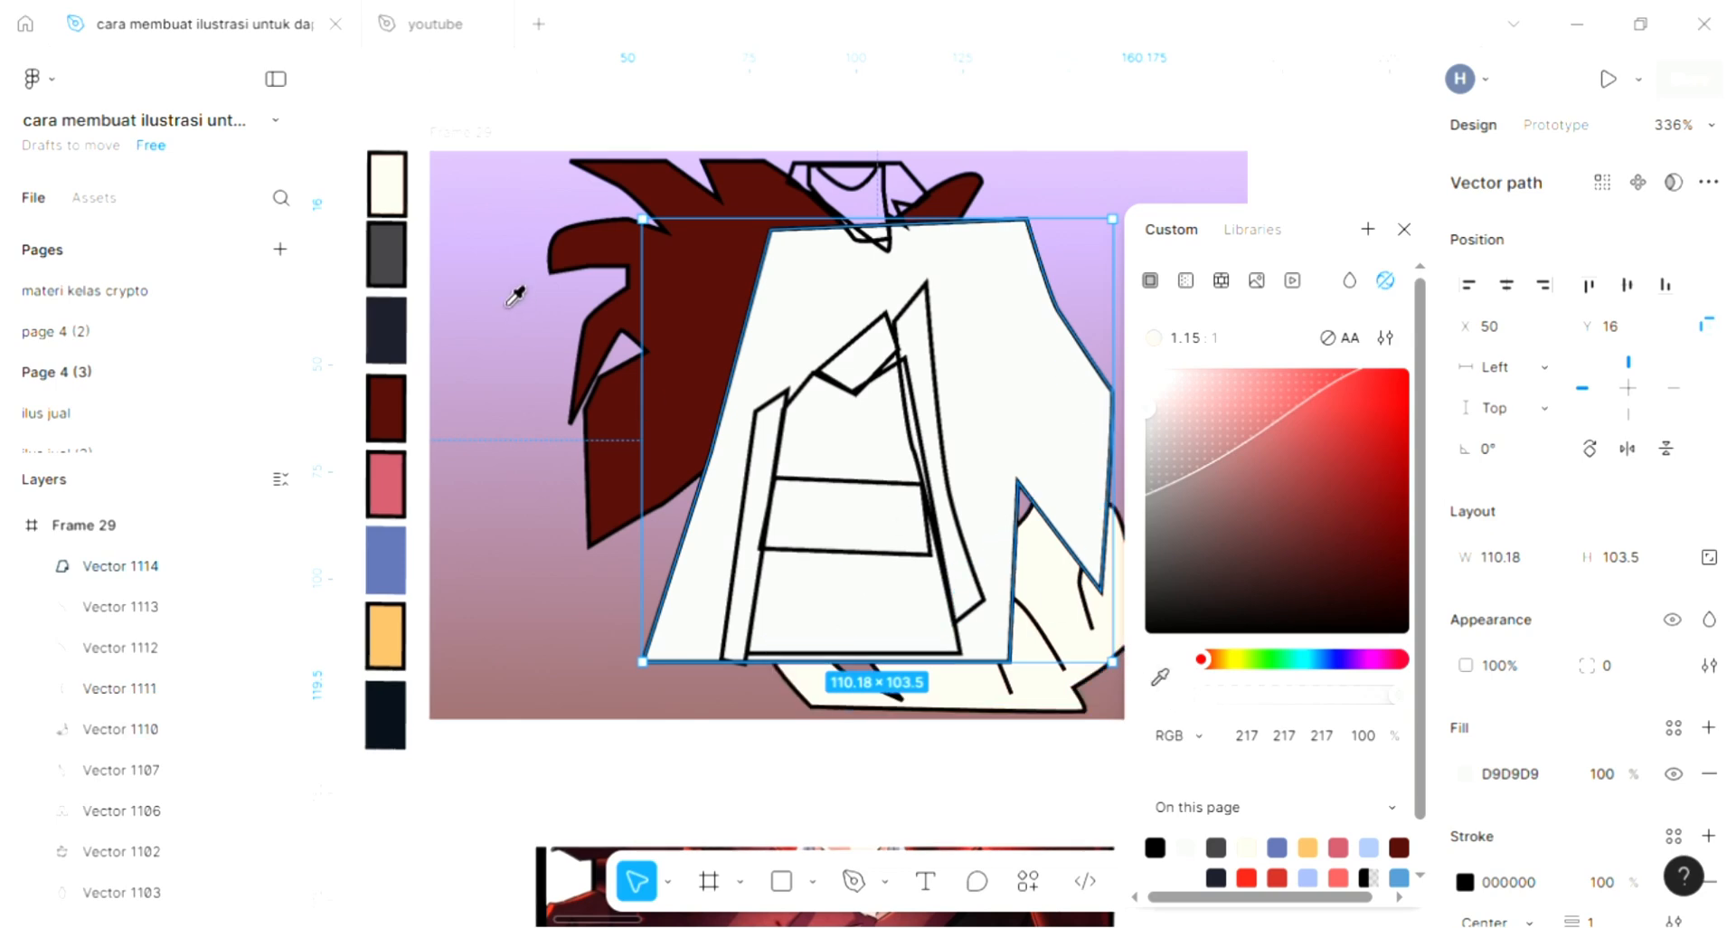
{"action": "left_click", "coordinate": [396, 268]}
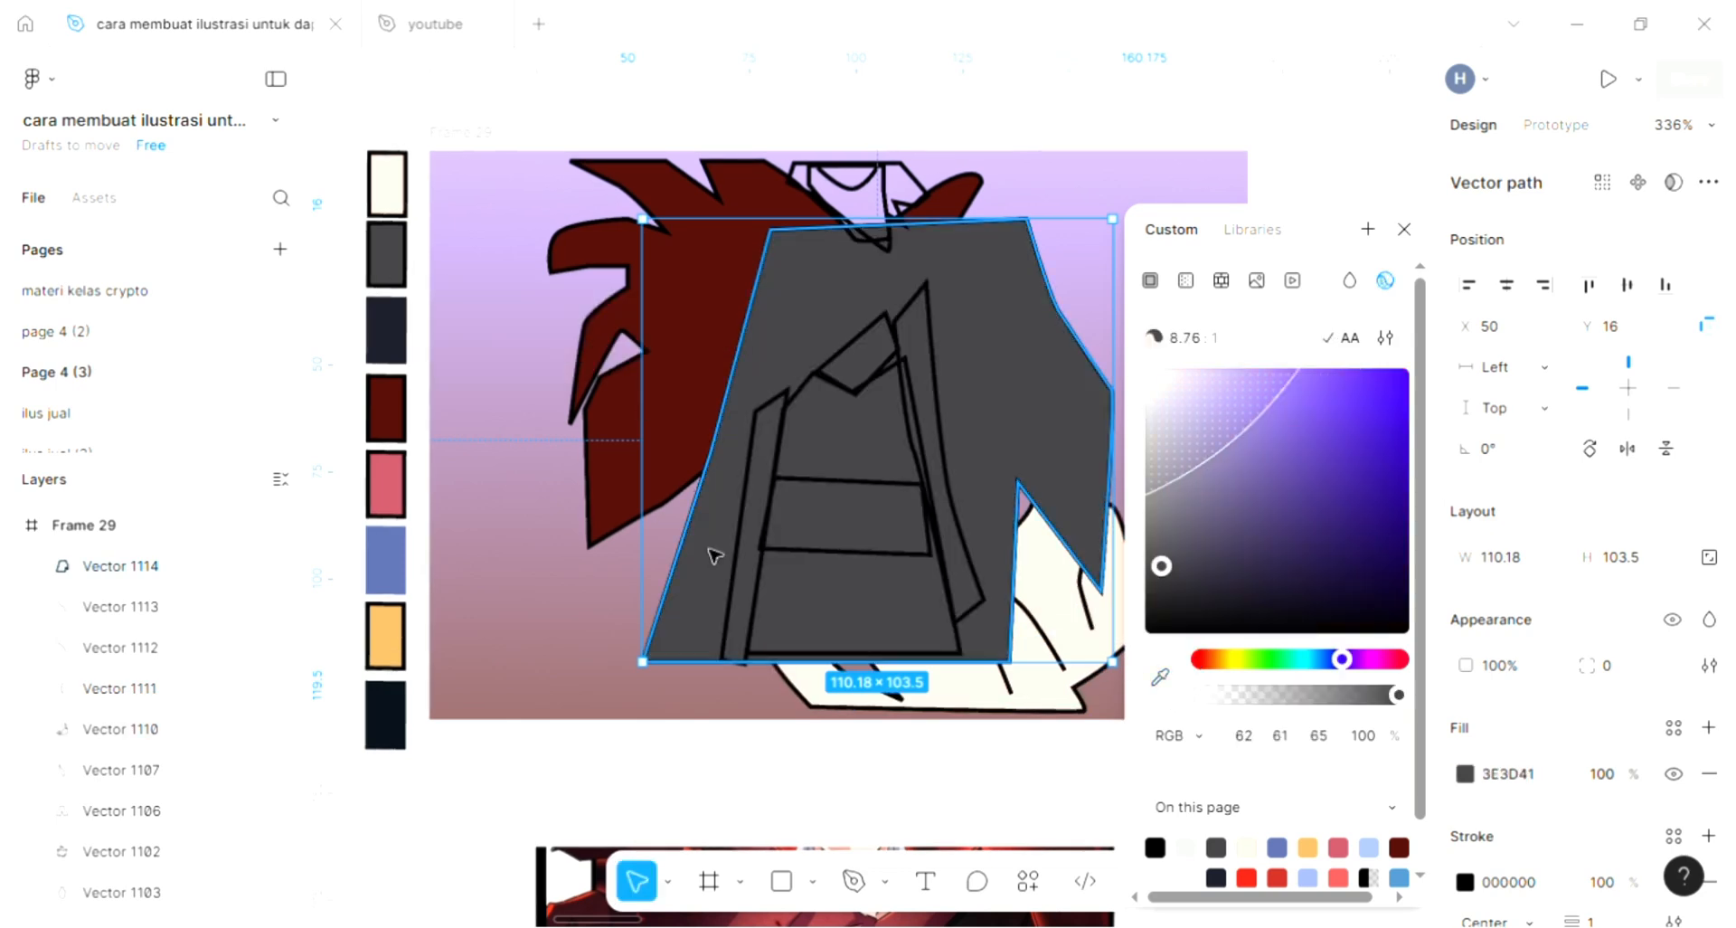
{"action": "left_click", "coordinate": [605, 608]}
{"action": "left_click", "coordinate": [708, 563]}
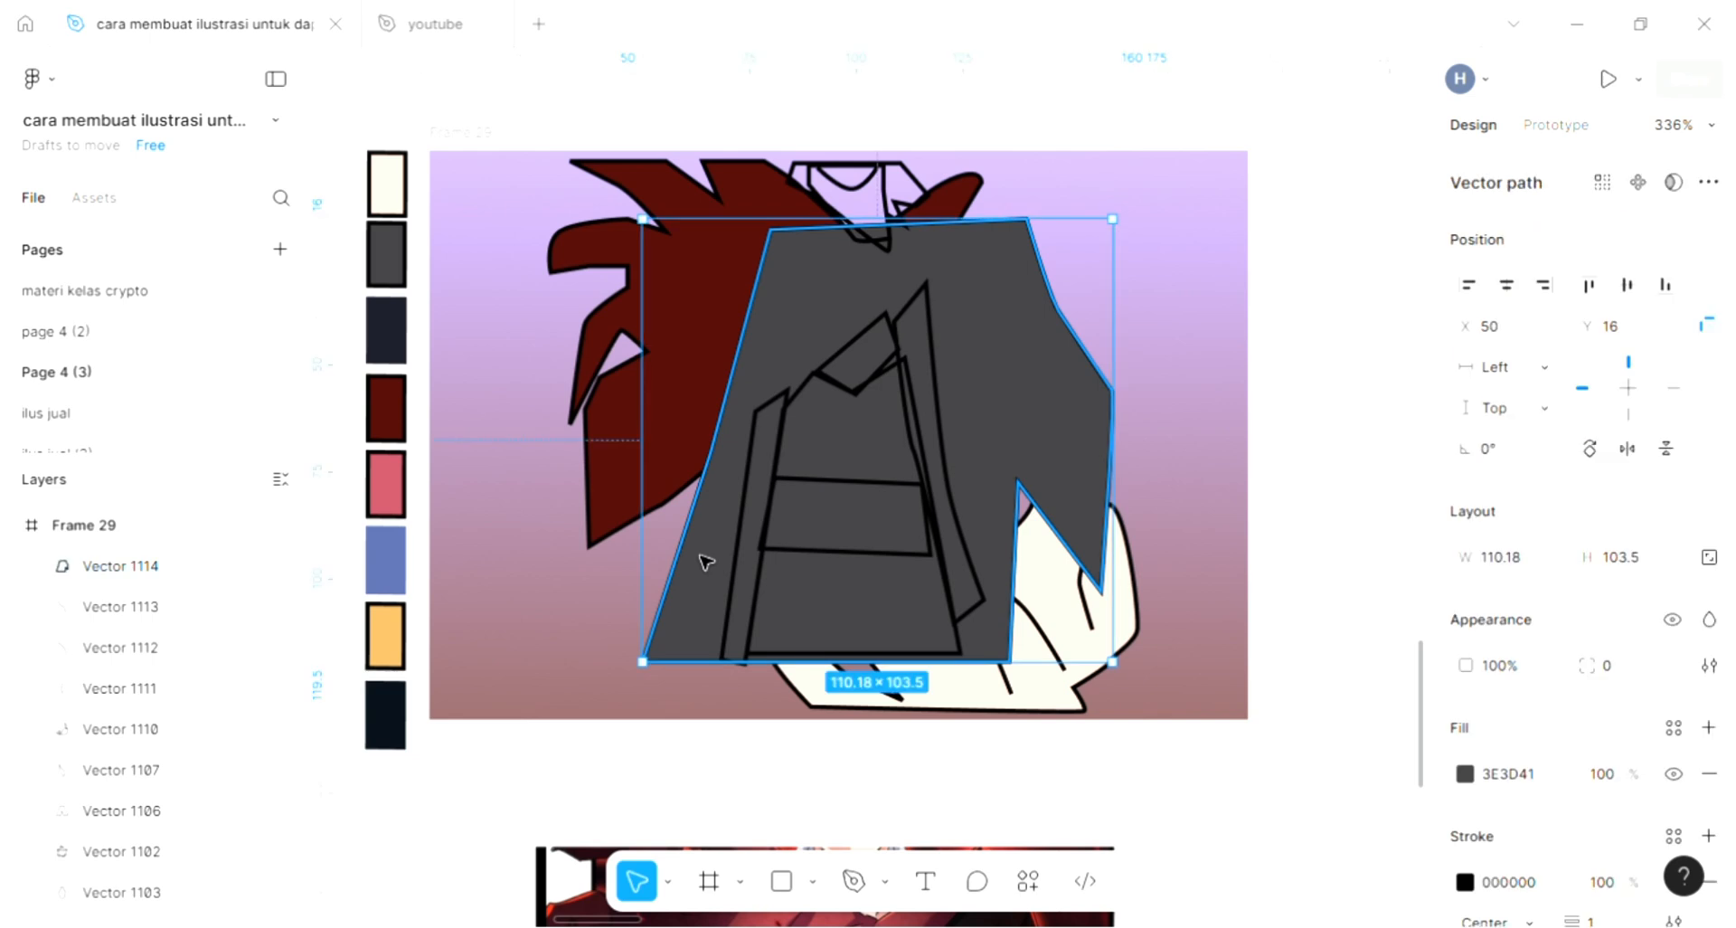
{"action": "key", "text": "["}
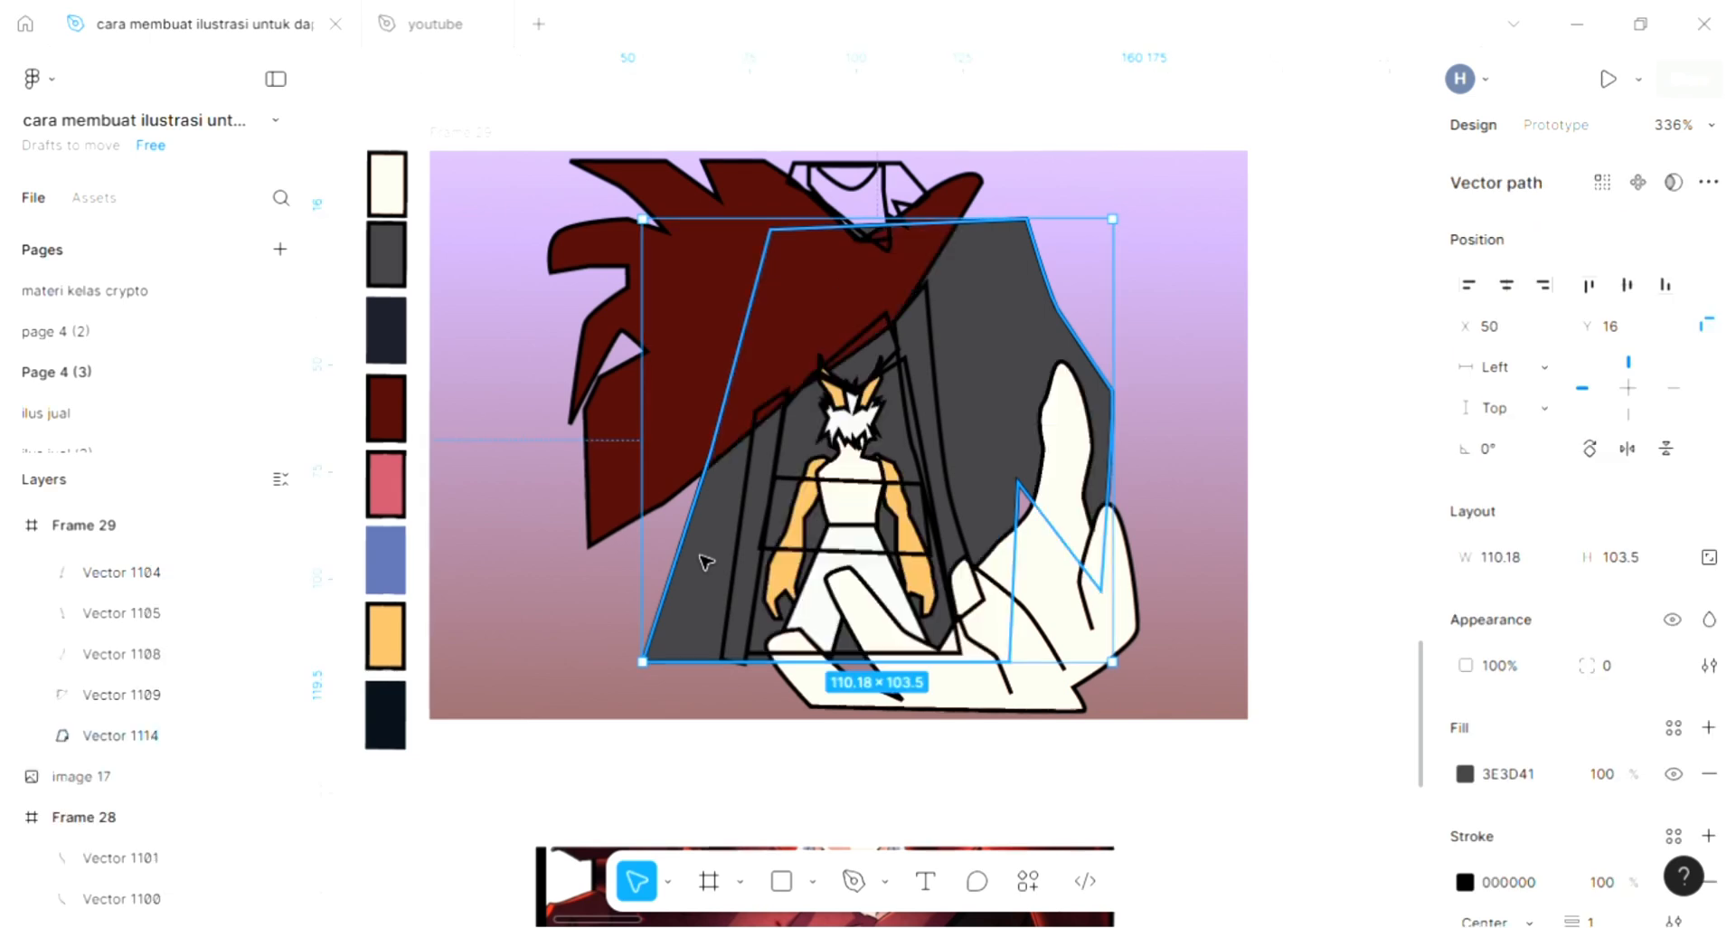
- Add light grey D9D9D9 fills to the two narrow cloak trim strips on either side of the small character
{"action": "left_click", "coordinate": [761, 551]}
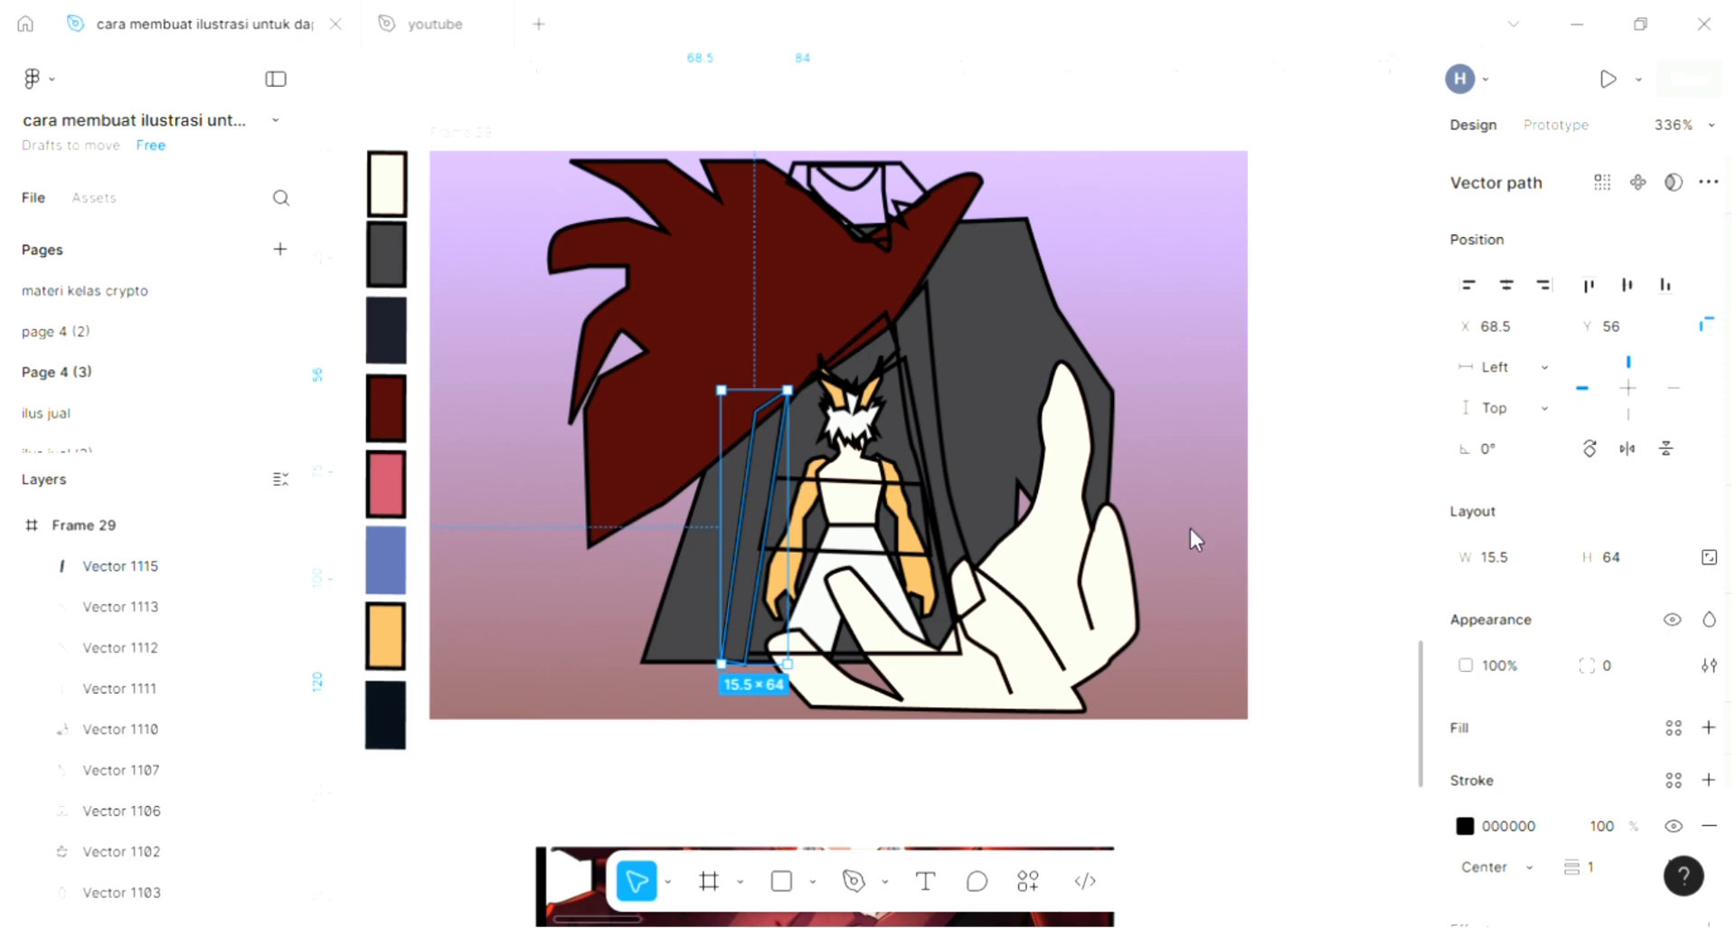
{"action": "left_click", "coordinate": [1708, 727]}
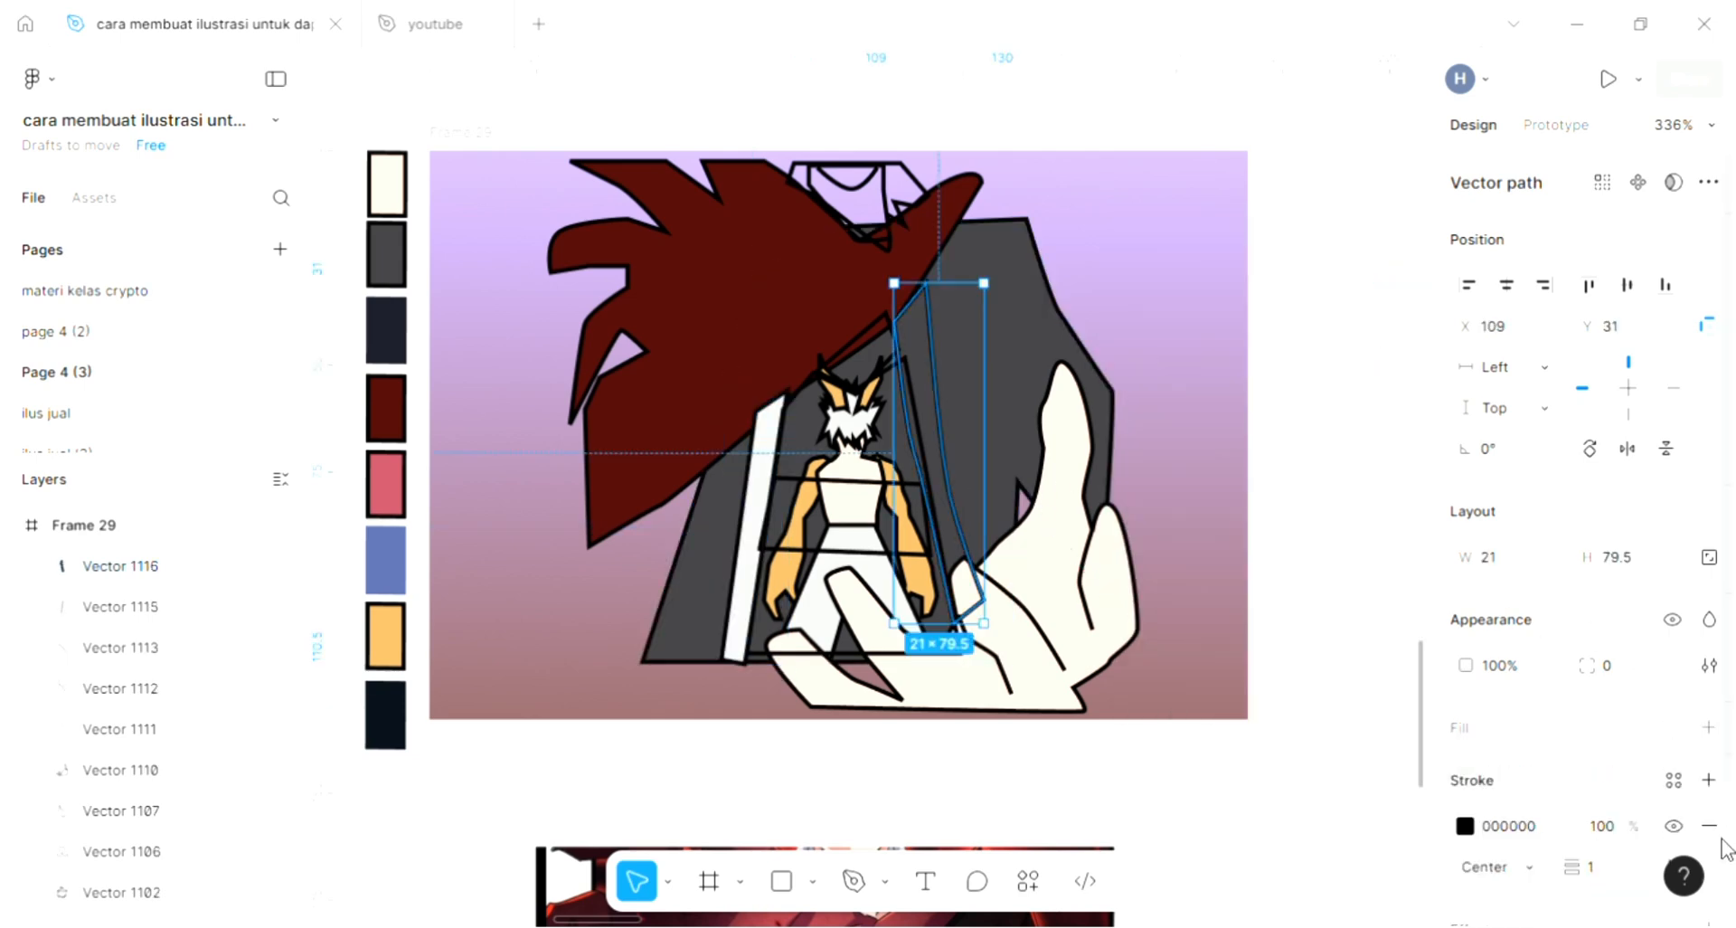
{"action": "left_click", "coordinate": [1708, 727]}
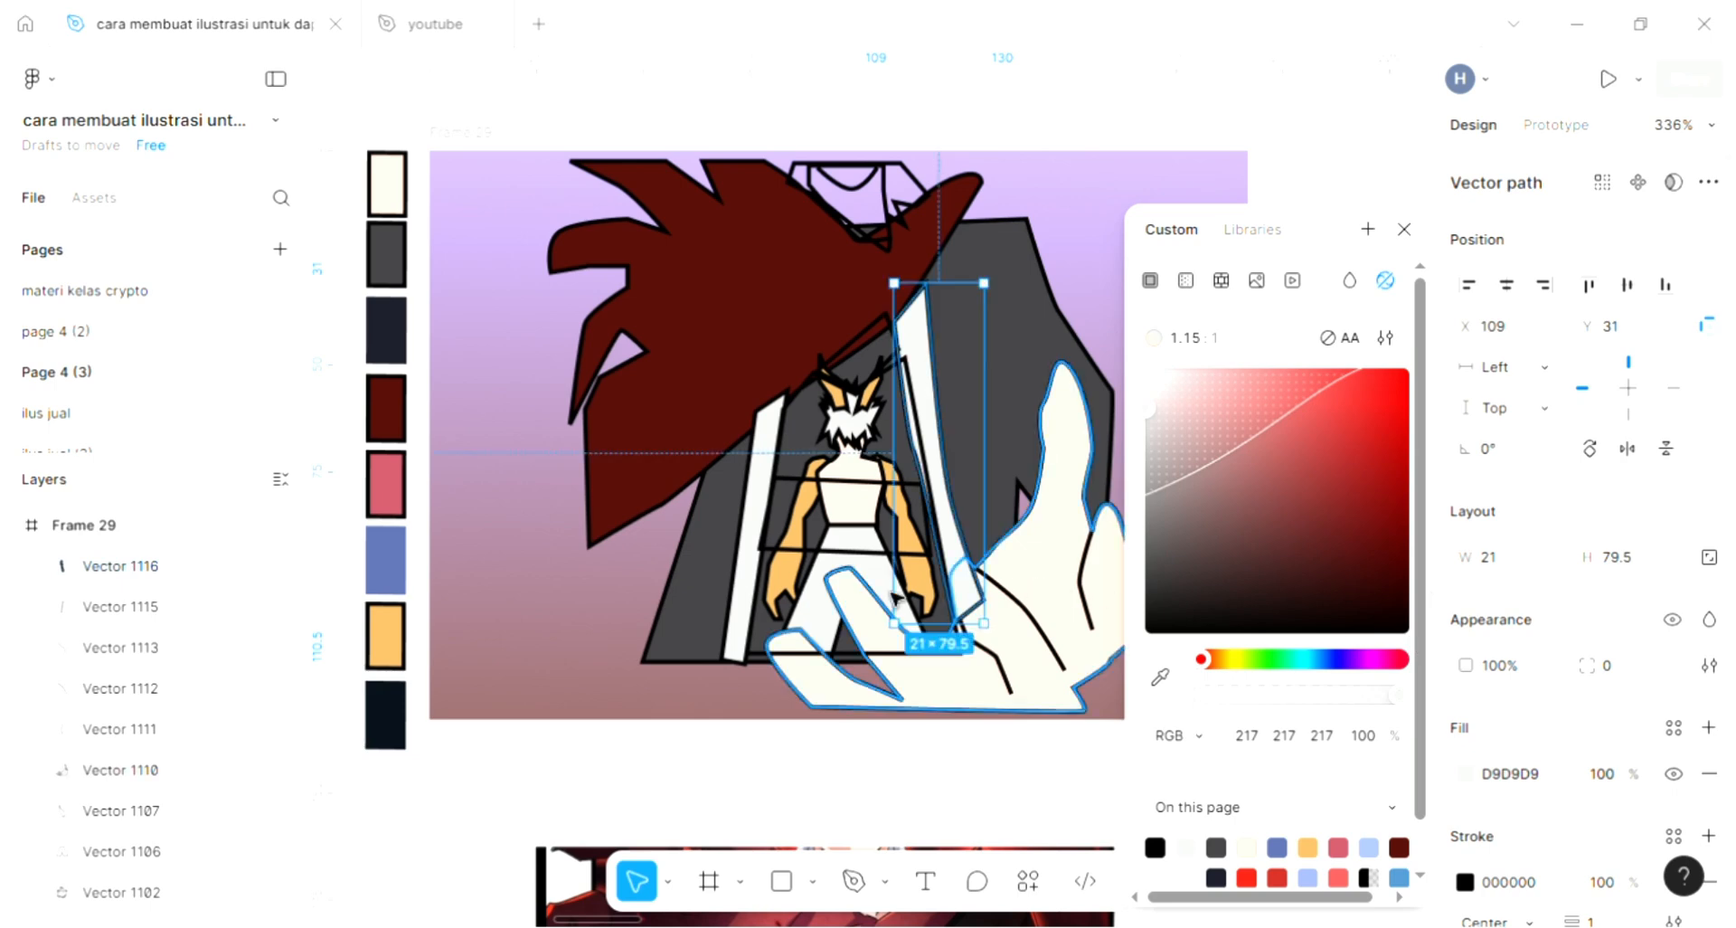
- Fill the wide waist band across the small character with dark red 510D09 sampled from the hair, and deselect it
{"action": "scroll", "coordinate": [785, 608], "scroll_direction": "up", "scroll_amount": 1}
{"action": "scroll", "coordinate": [785, 607], "scroll_direction": "up", "scroll_amount": 1}
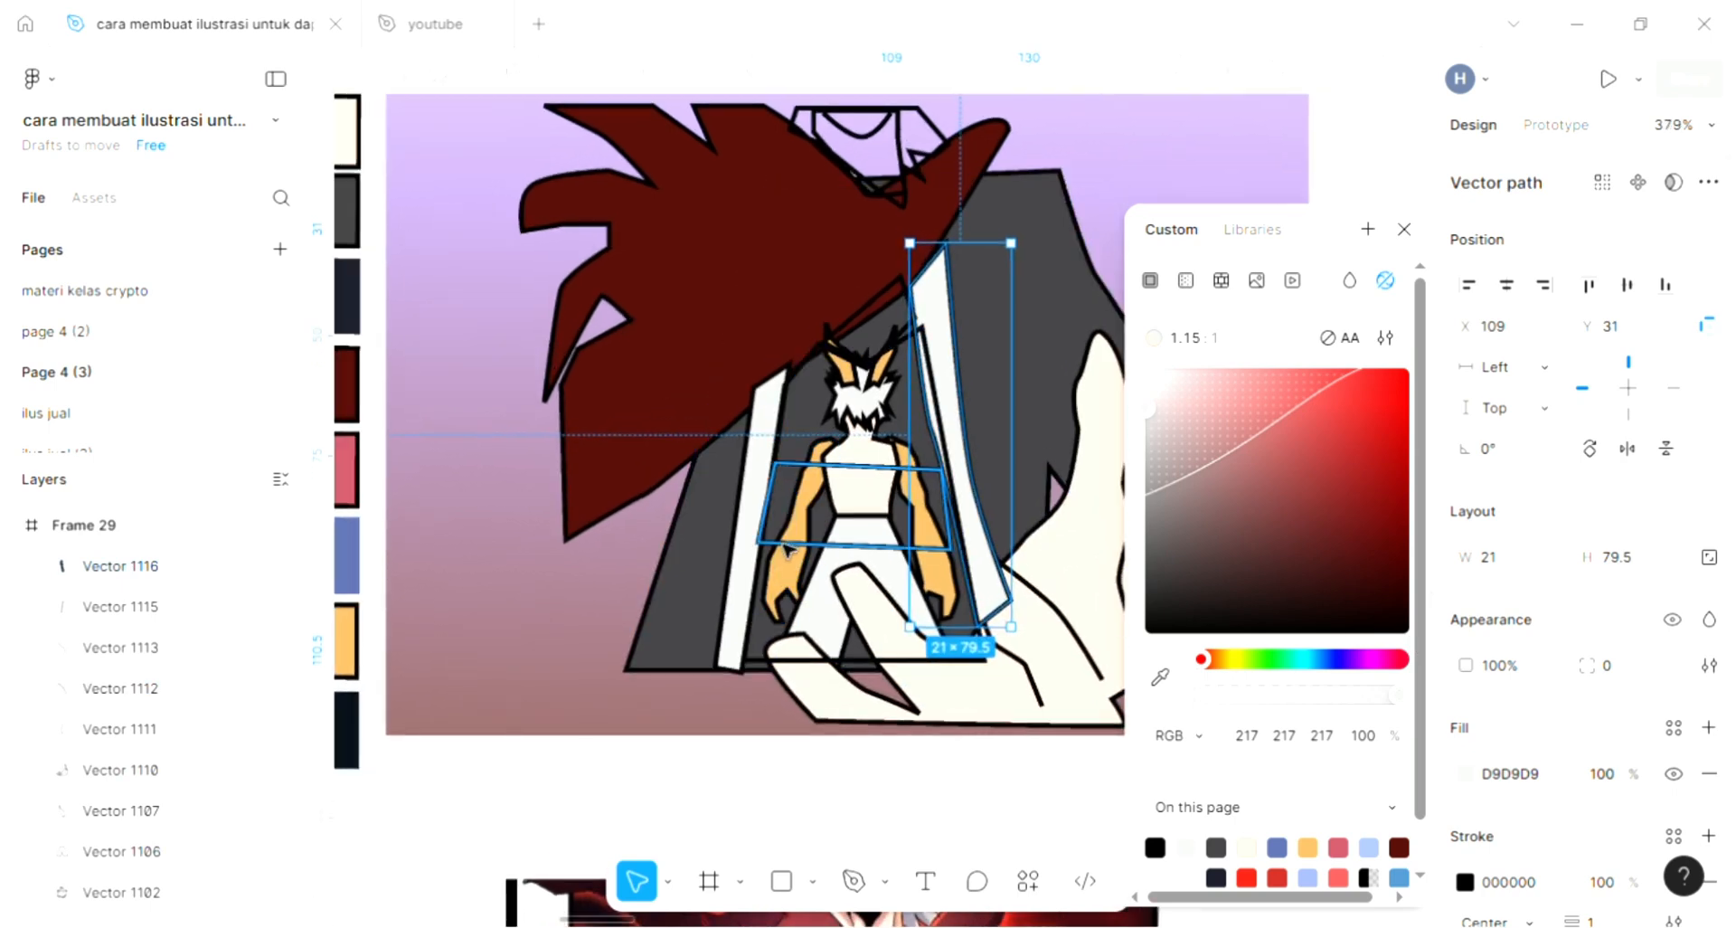
{"action": "left_click", "coordinate": [868, 555]}
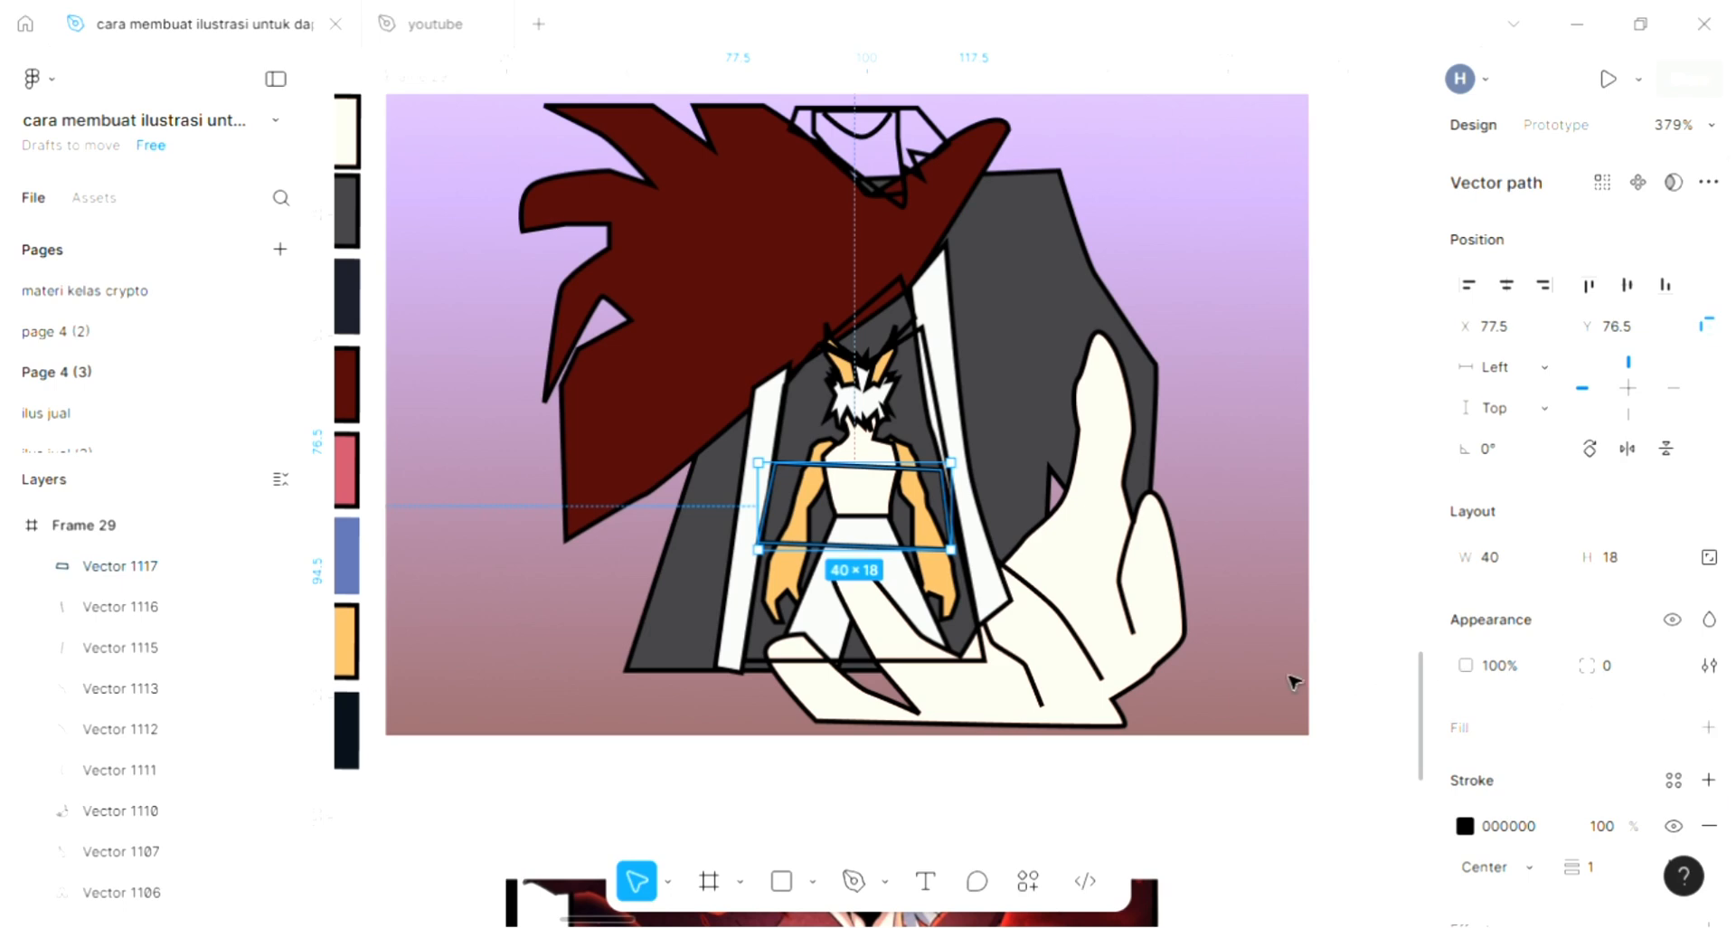
{"action": "left_click", "coordinate": [1708, 727]}
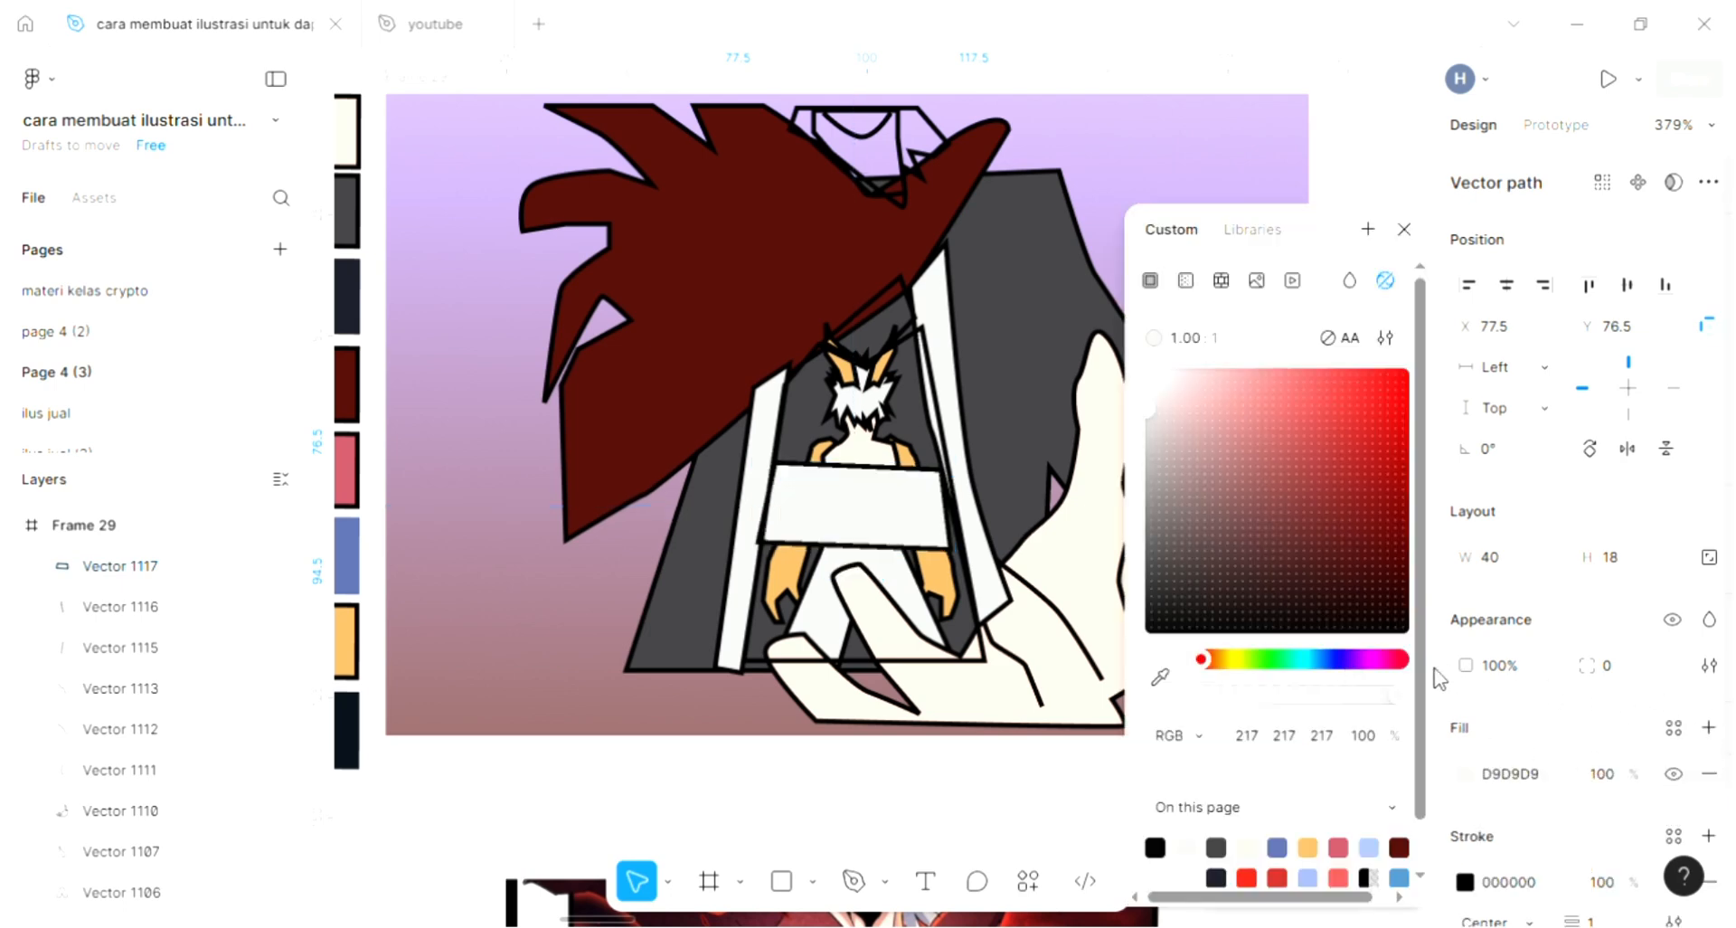
{"action": "key", "text": "i"}
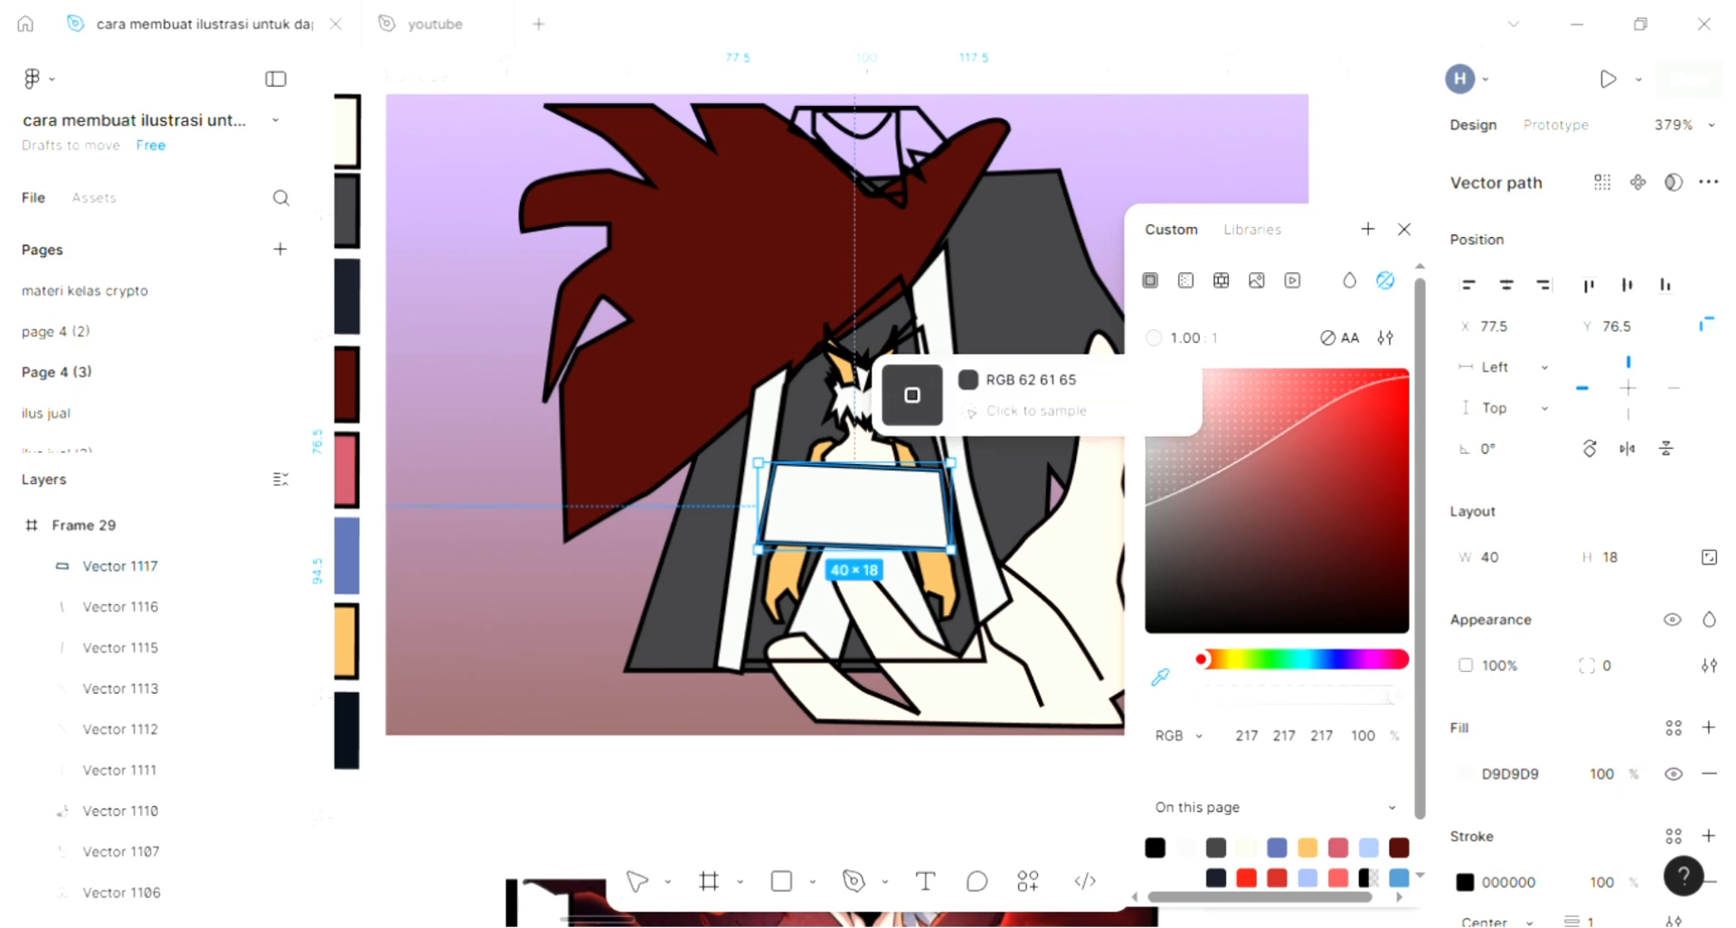
{"action": "left_click", "coordinate": [820, 280]}
{"action": "left_click", "coordinate": [512, 647]}
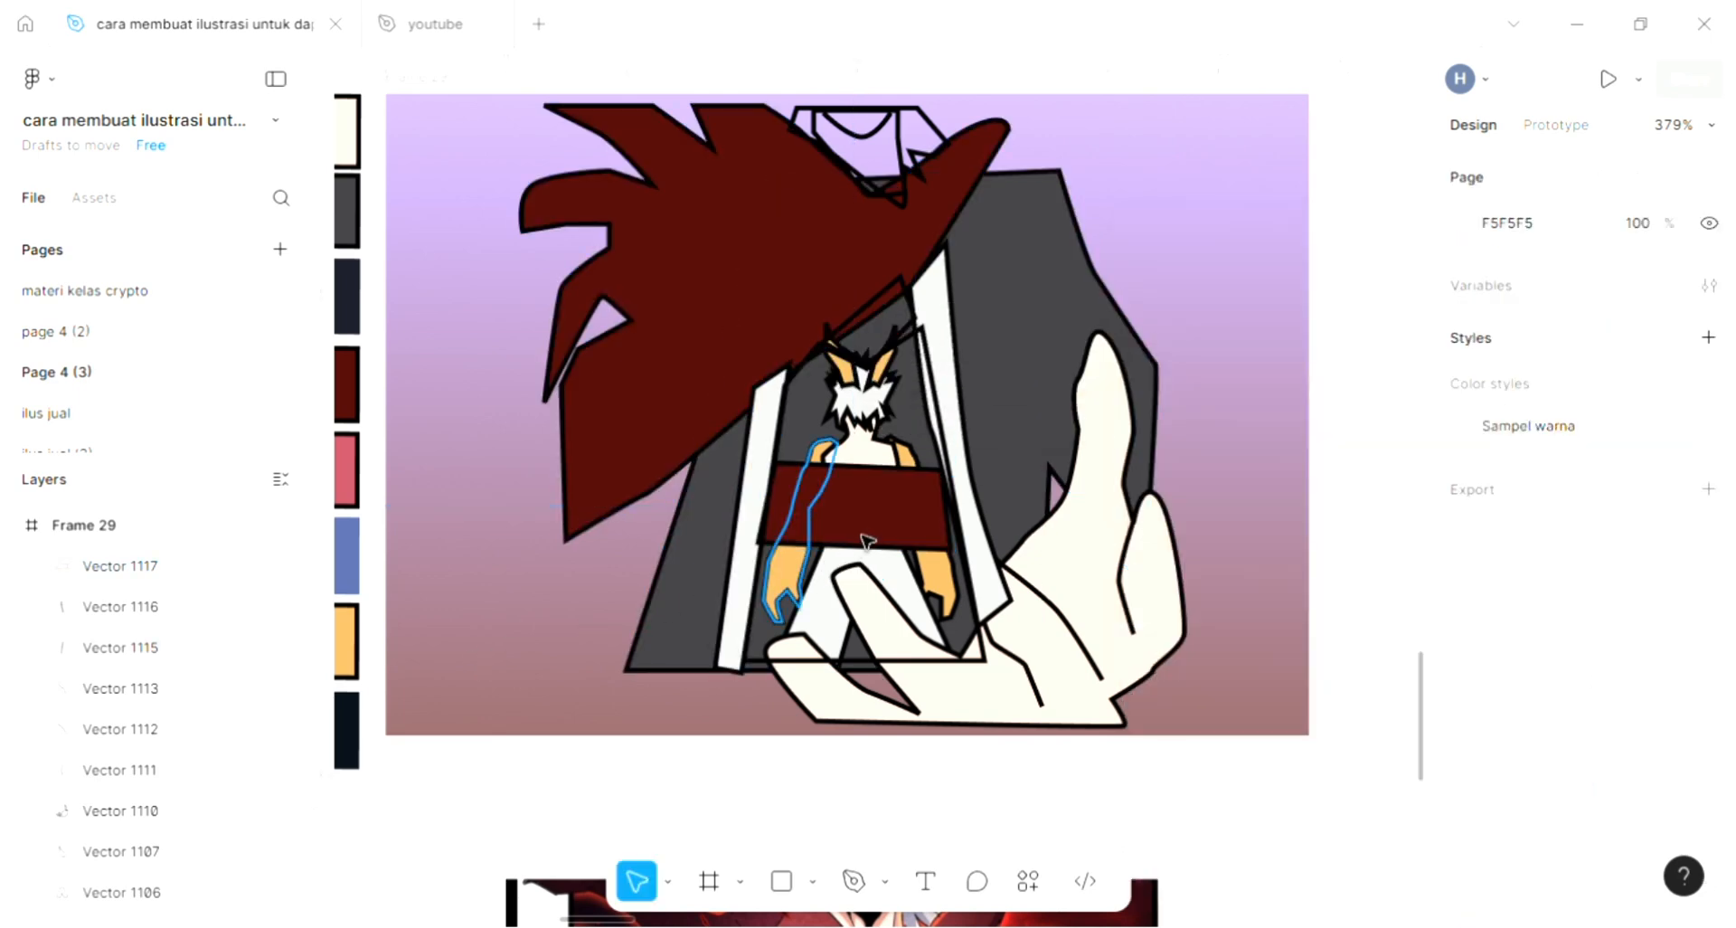
- Send the dark red waist band backward until it sits behind the small character's torso and both arms
{"action": "left_click", "coordinate": [868, 534]}
{"action": "key", "text": "ctrl+bracketleft"}
{"action": "key", "text": "ctrl+bracketleft"}
{"action": "key", "text": "ctrl+bracketleft"}
{"action": "key", "text": "ctrl+bracketleft"}
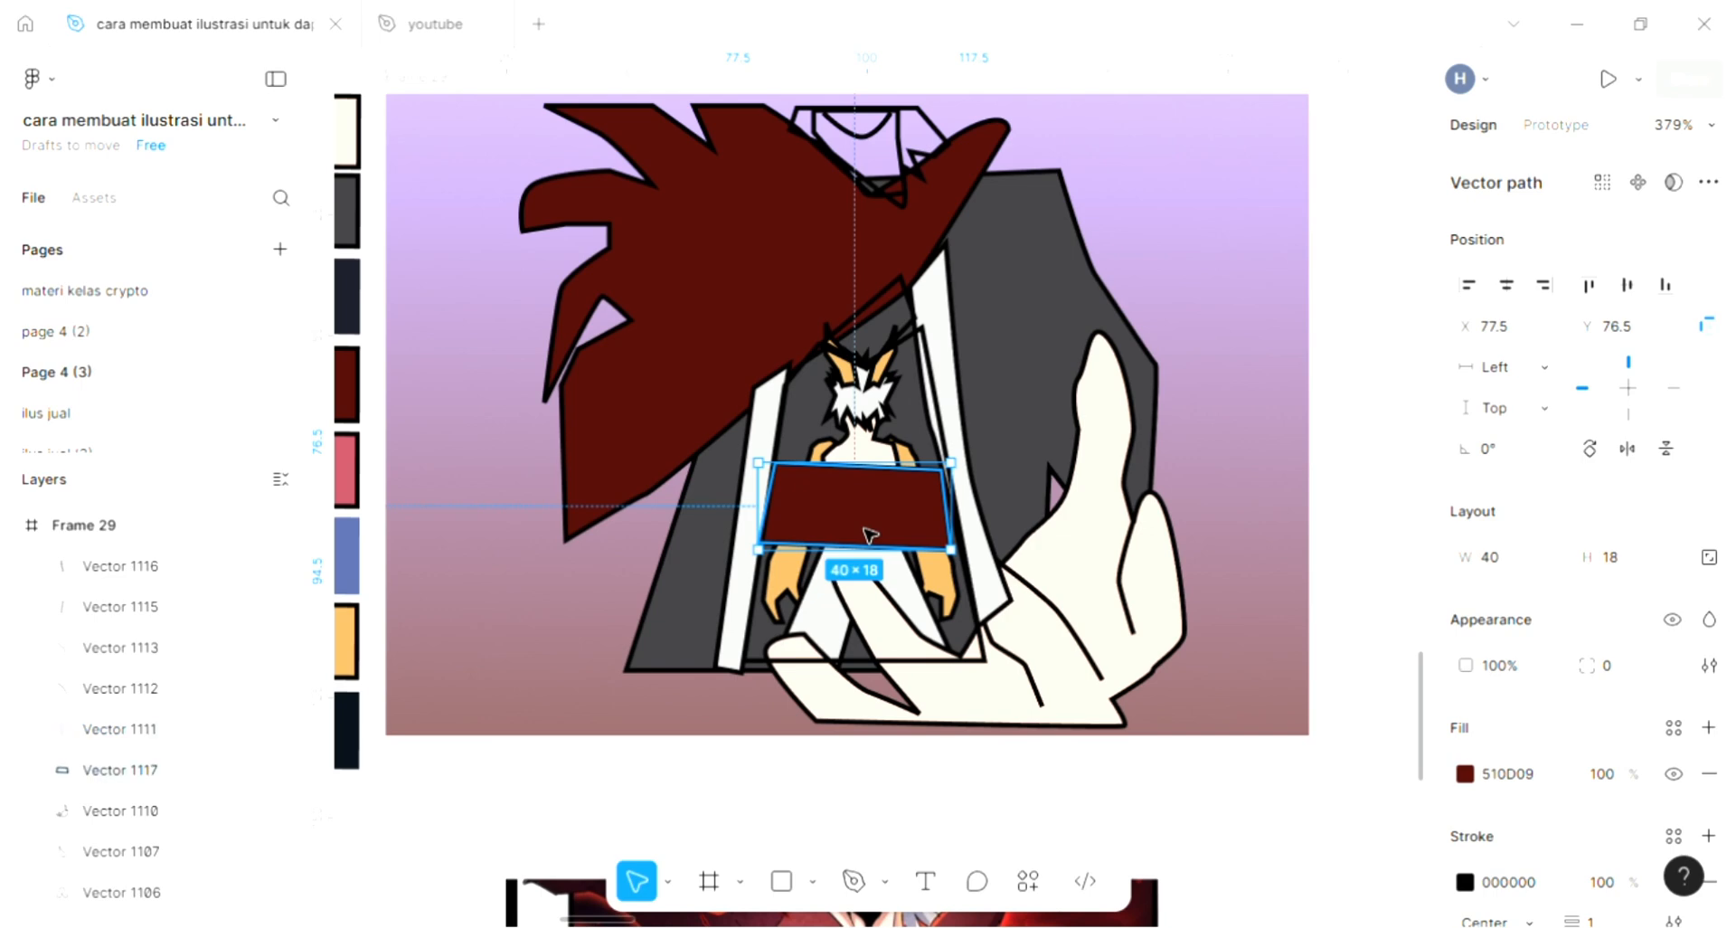
{"action": "key", "text": "ctrl+bracketleft"}
{"action": "key", "text": "ctrl+bracketleft"}
{"action": "key", "text": "ctrl+bracketleft"}
{"action": "key", "text": "ctrl+bracketleft"}
{"action": "key", "text": "ctrl+bracketleft"}
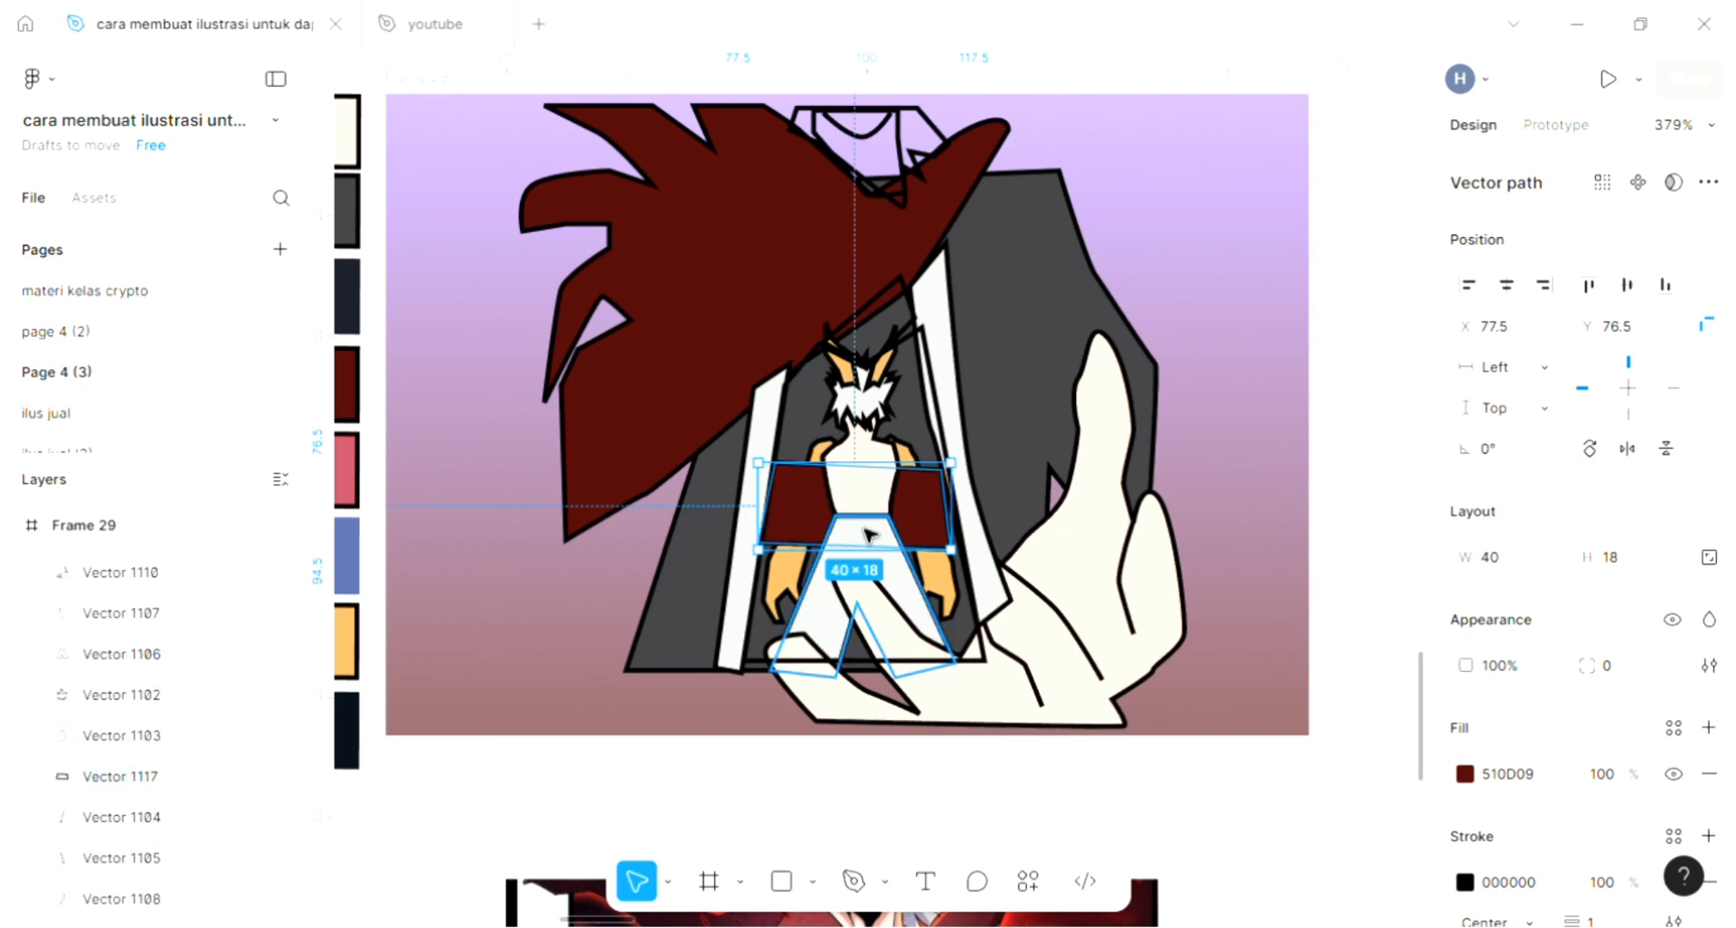
{"action": "key", "text": "ctrl+bracketleft"}
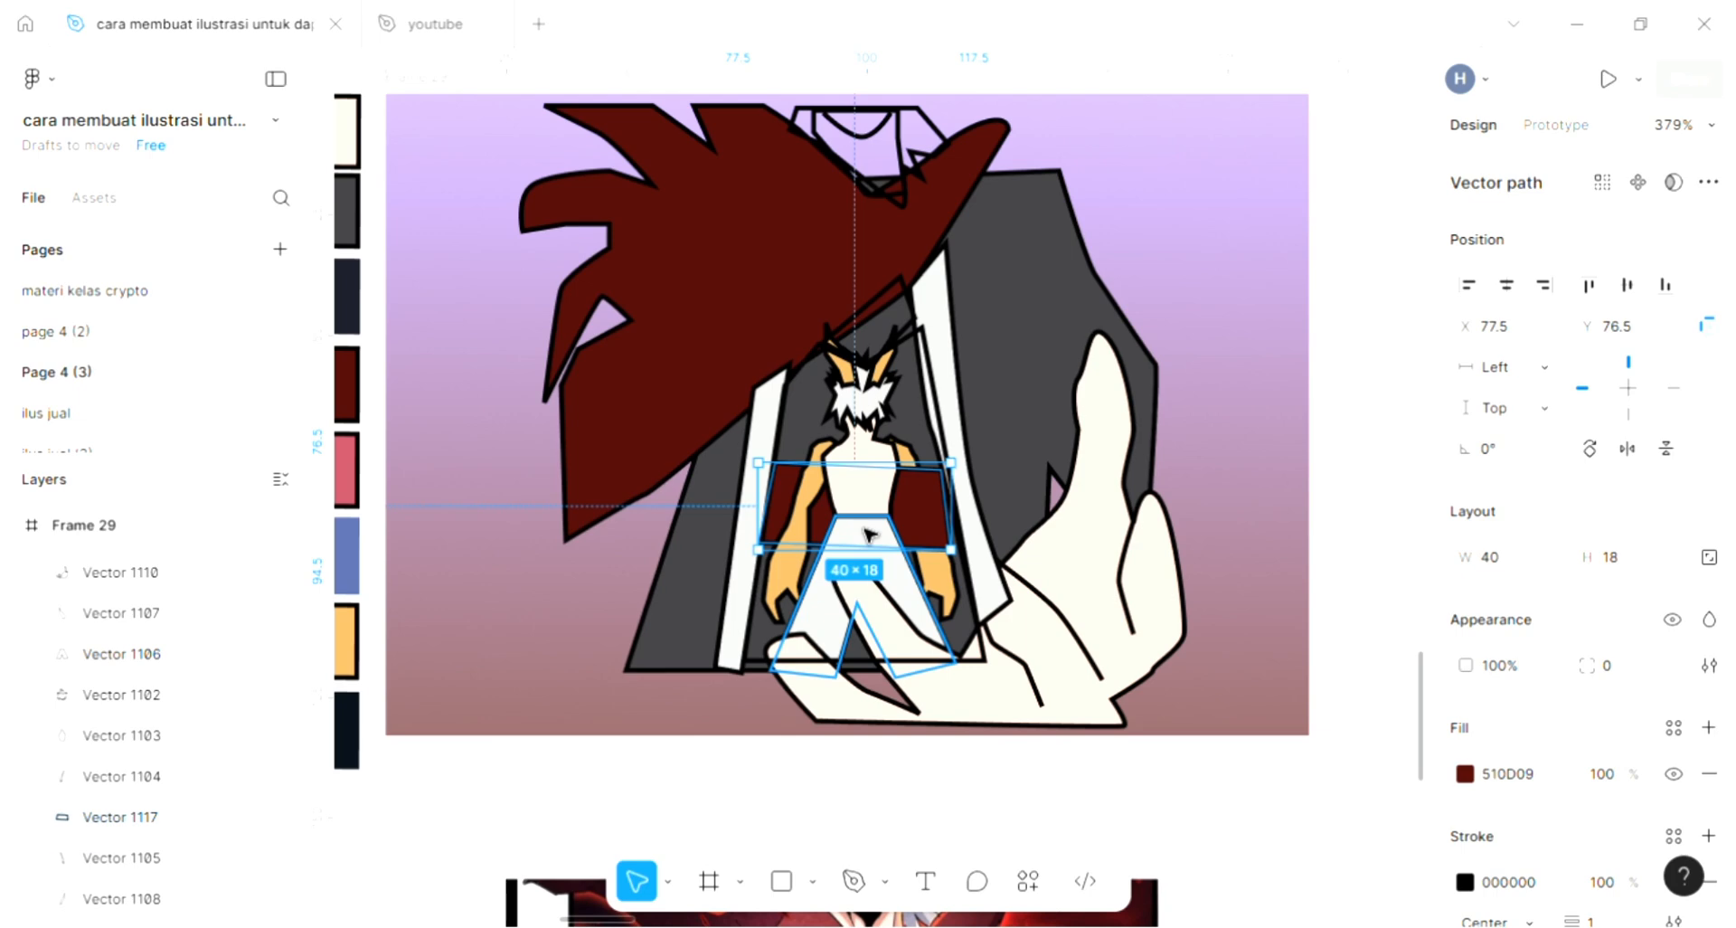
{"action": "key", "text": "ctrl+bracketleft"}
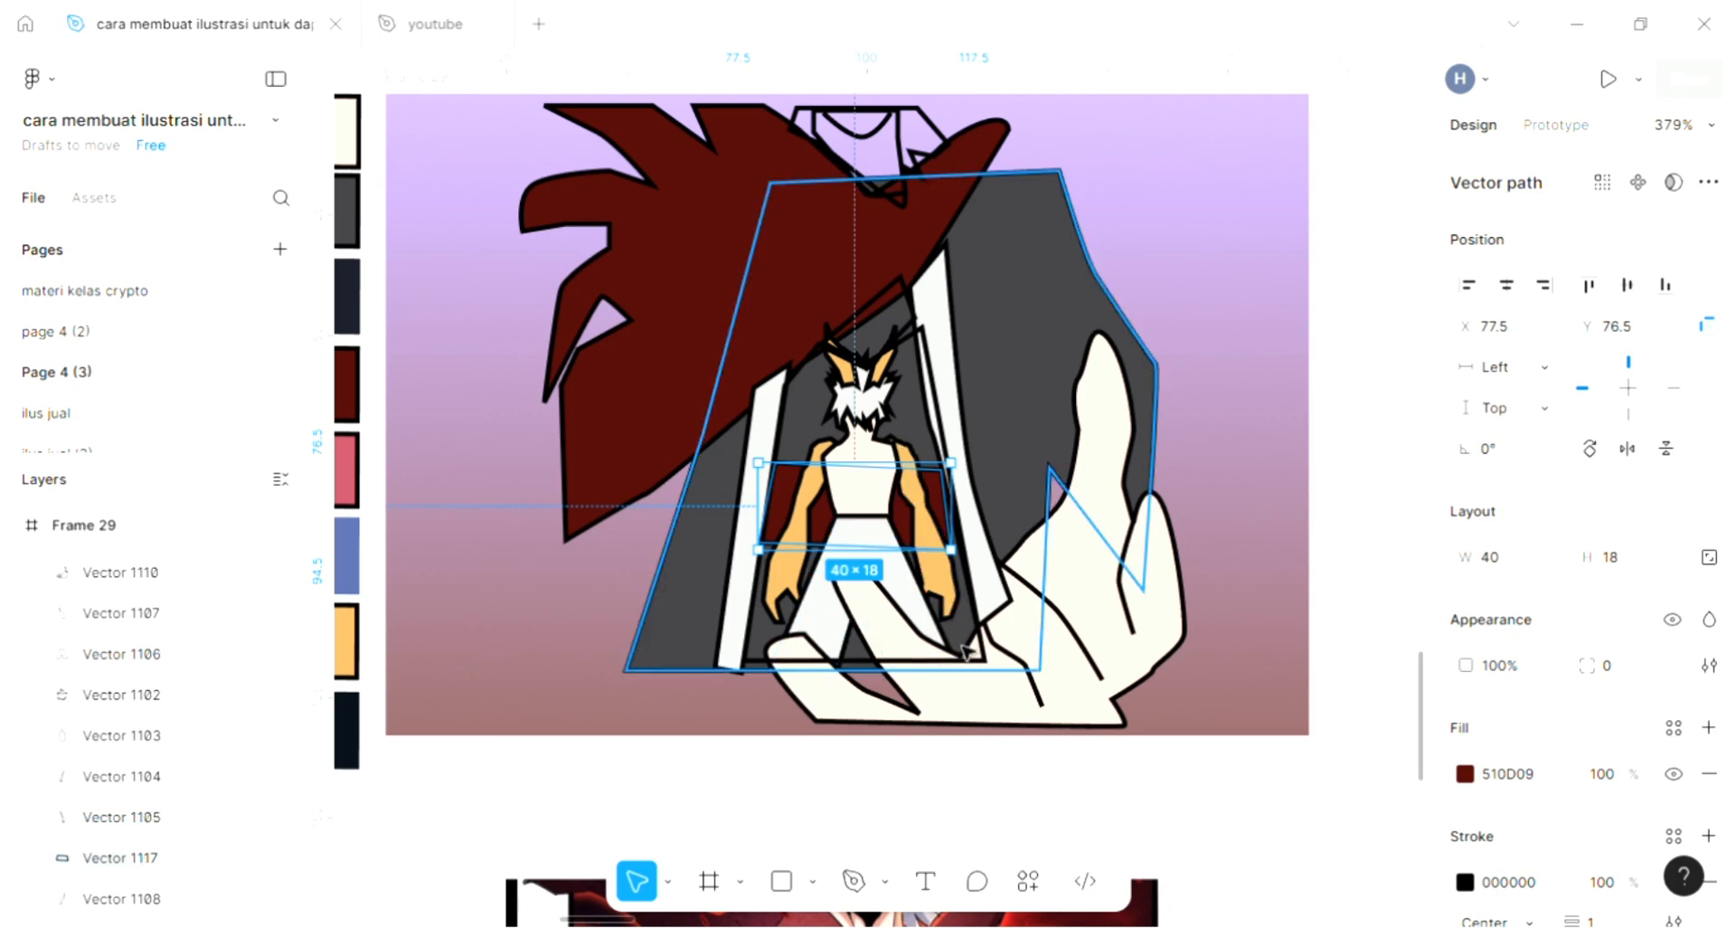
- Add a light grey D9D9D9 fill to the inner robe shape between the trim strips and close the colour settings
{"action": "left_click", "coordinate": [974, 671]}
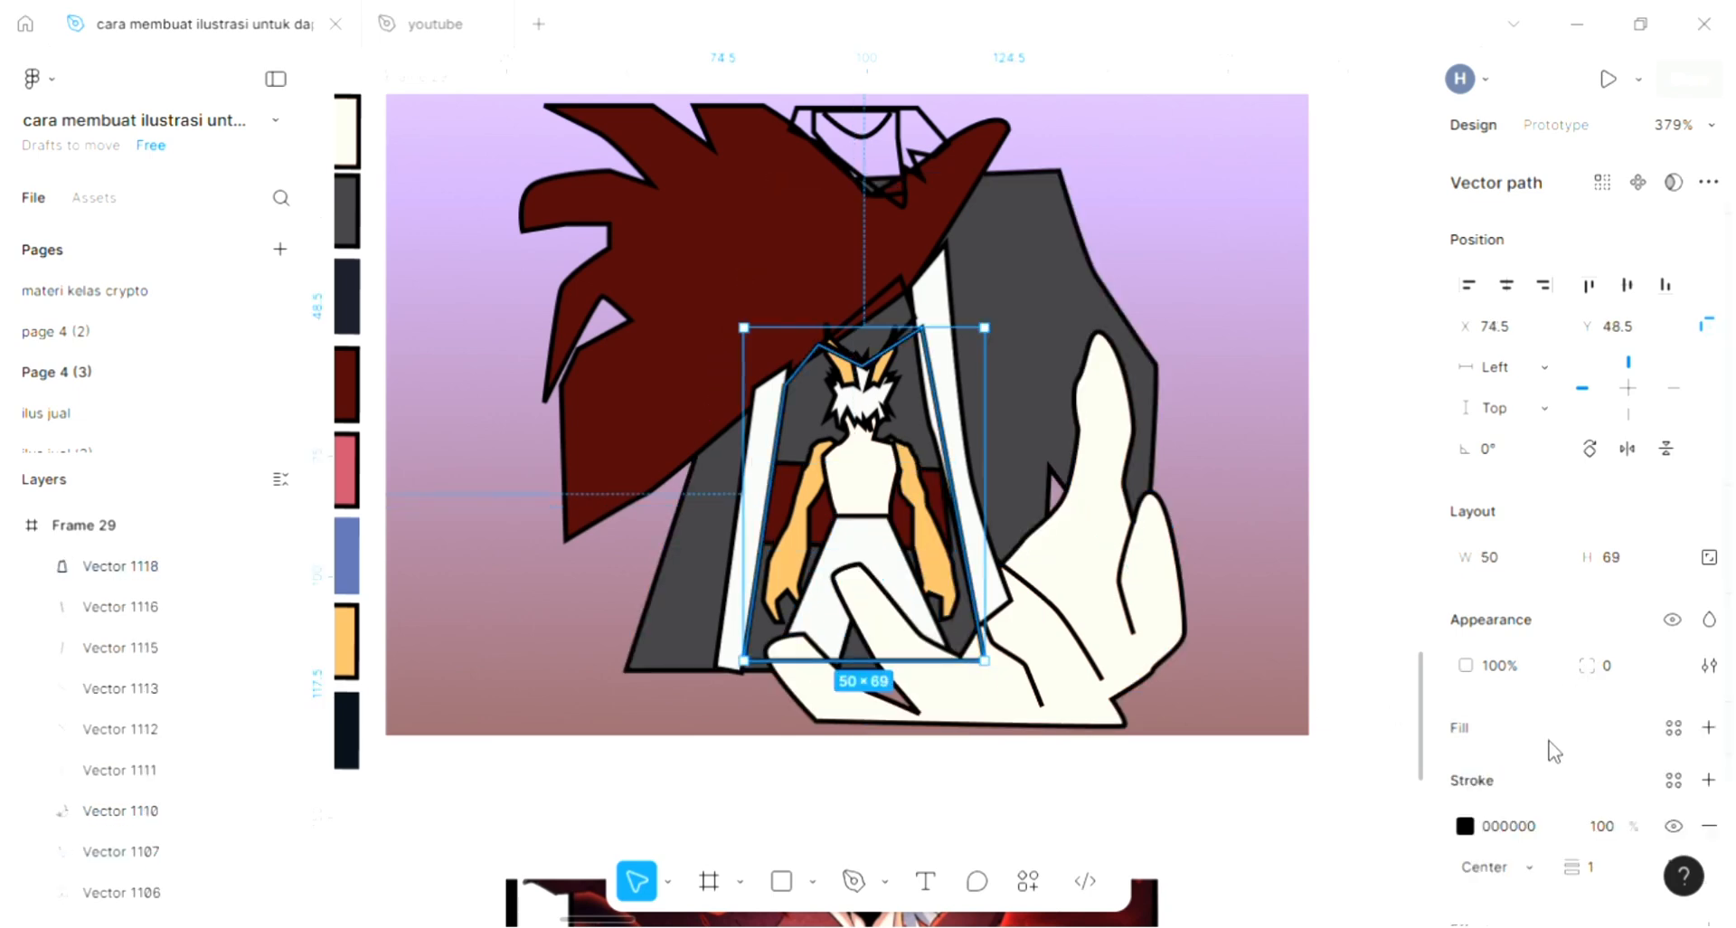
{"action": "left_click", "coordinate": [1709, 727]}
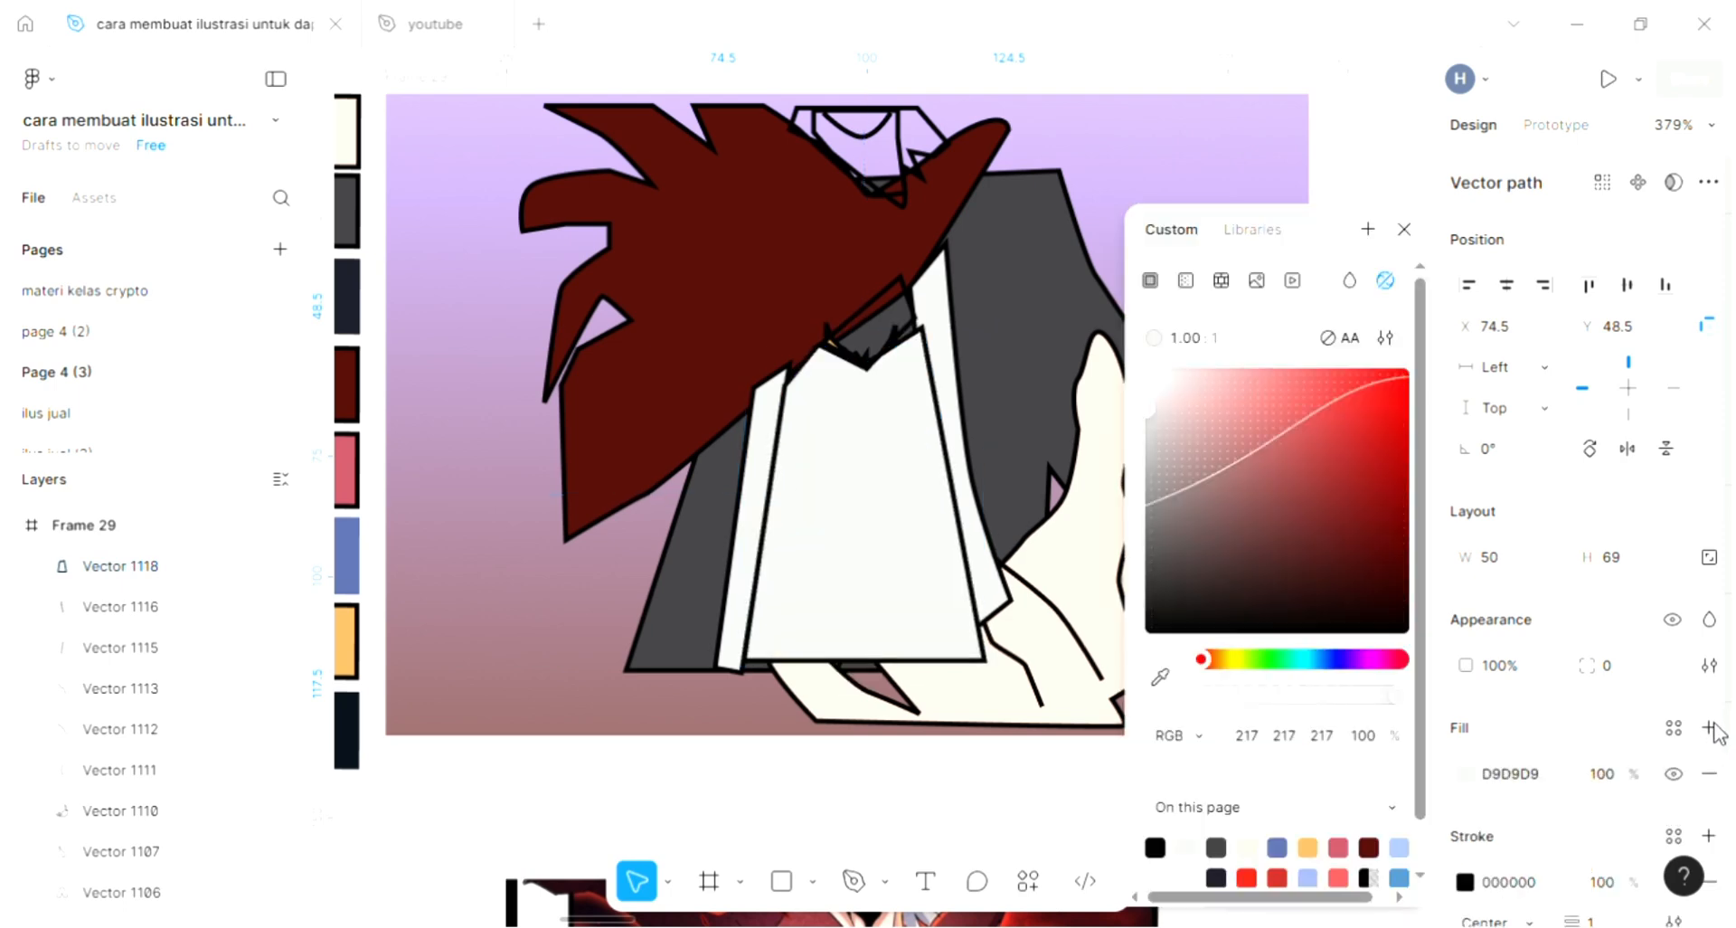
{"action": "left_click", "coordinate": [1406, 230]}
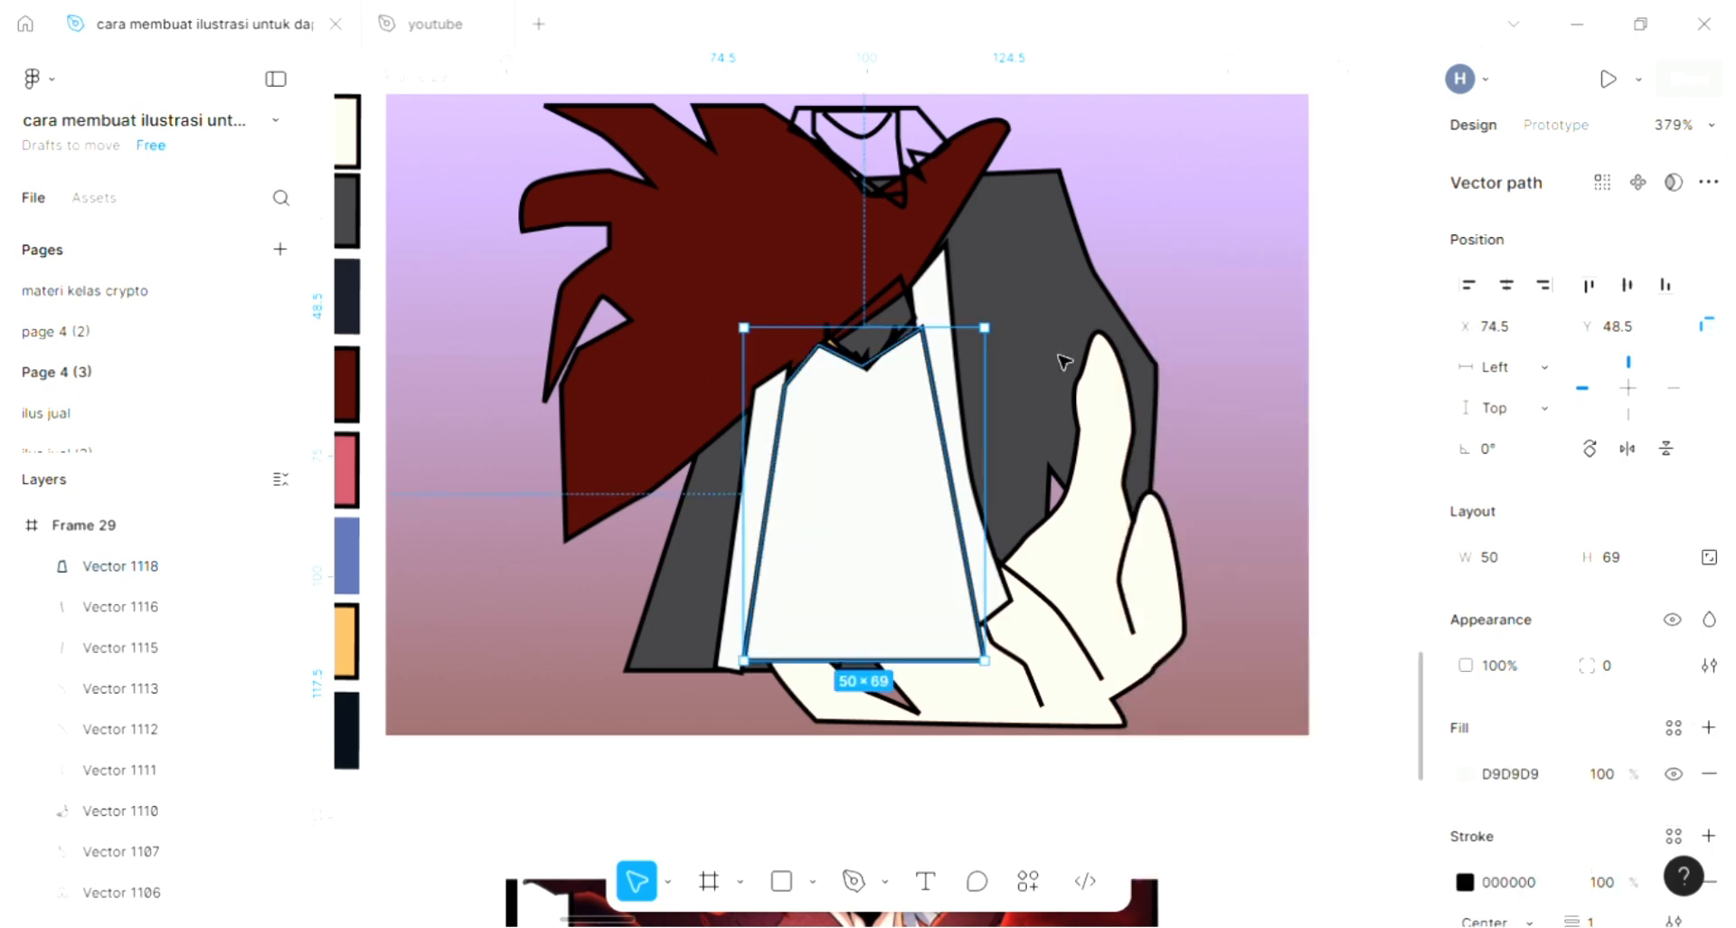
- Send the light grey inner robe shape backward behind the small character and the red waist band, and deselect it
{"action": "key", "text": "ctrl+bracketleft"}
{"action": "key", "text": "ctrl+bracketleft"}
{"action": "key", "text": "ctrl+bracketleft"}
{"action": "key", "text": "ctrl+bracketleft"}
{"action": "key", "text": "ctrl+bracketleft"}
{"action": "key", "text": "ctrl+bracketleft"}
{"action": "key", "text": "ctrl+bracketleft"}
{"action": "key", "text": "ctrl+bracketleft"}
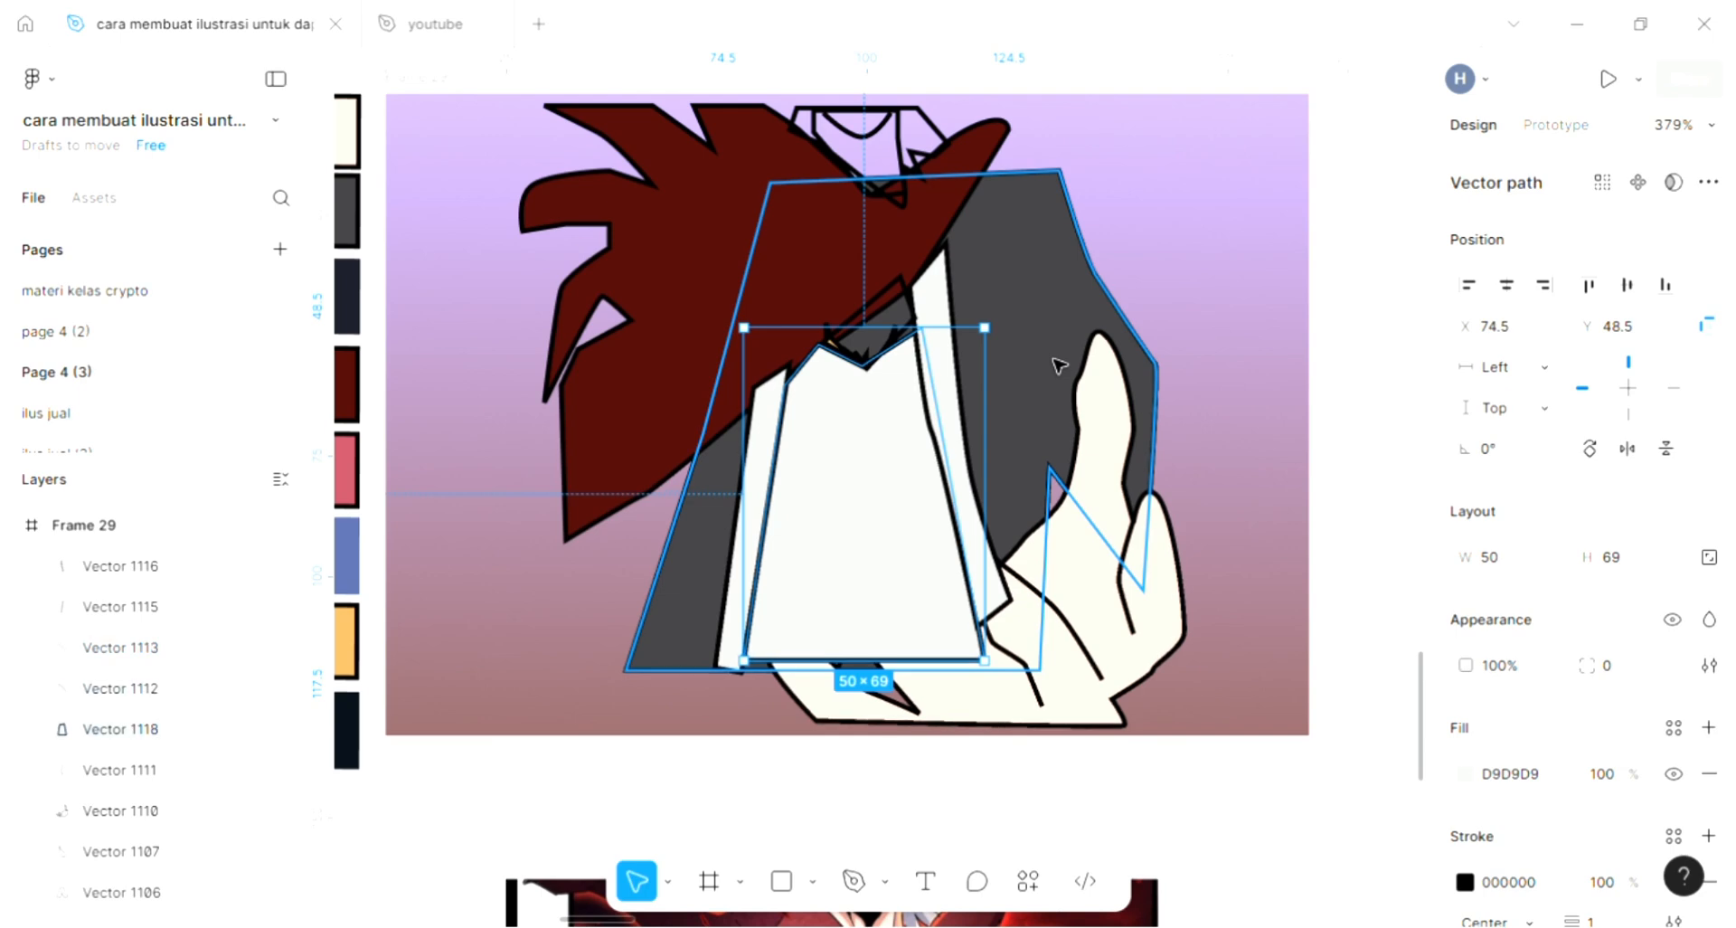
{"action": "key", "text": "ctrl+bracketleft"}
{"action": "key", "text": "ctrl+bracketleft"}
{"action": "key", "text": "ctrl+bracketleft"}
{"action": "key", "text": "ctrl+bracketleft"}
{"action": "key", "text": "ctrl+bracketleft"}
{"action": "key", "text": "ctrl+bracketleft"}
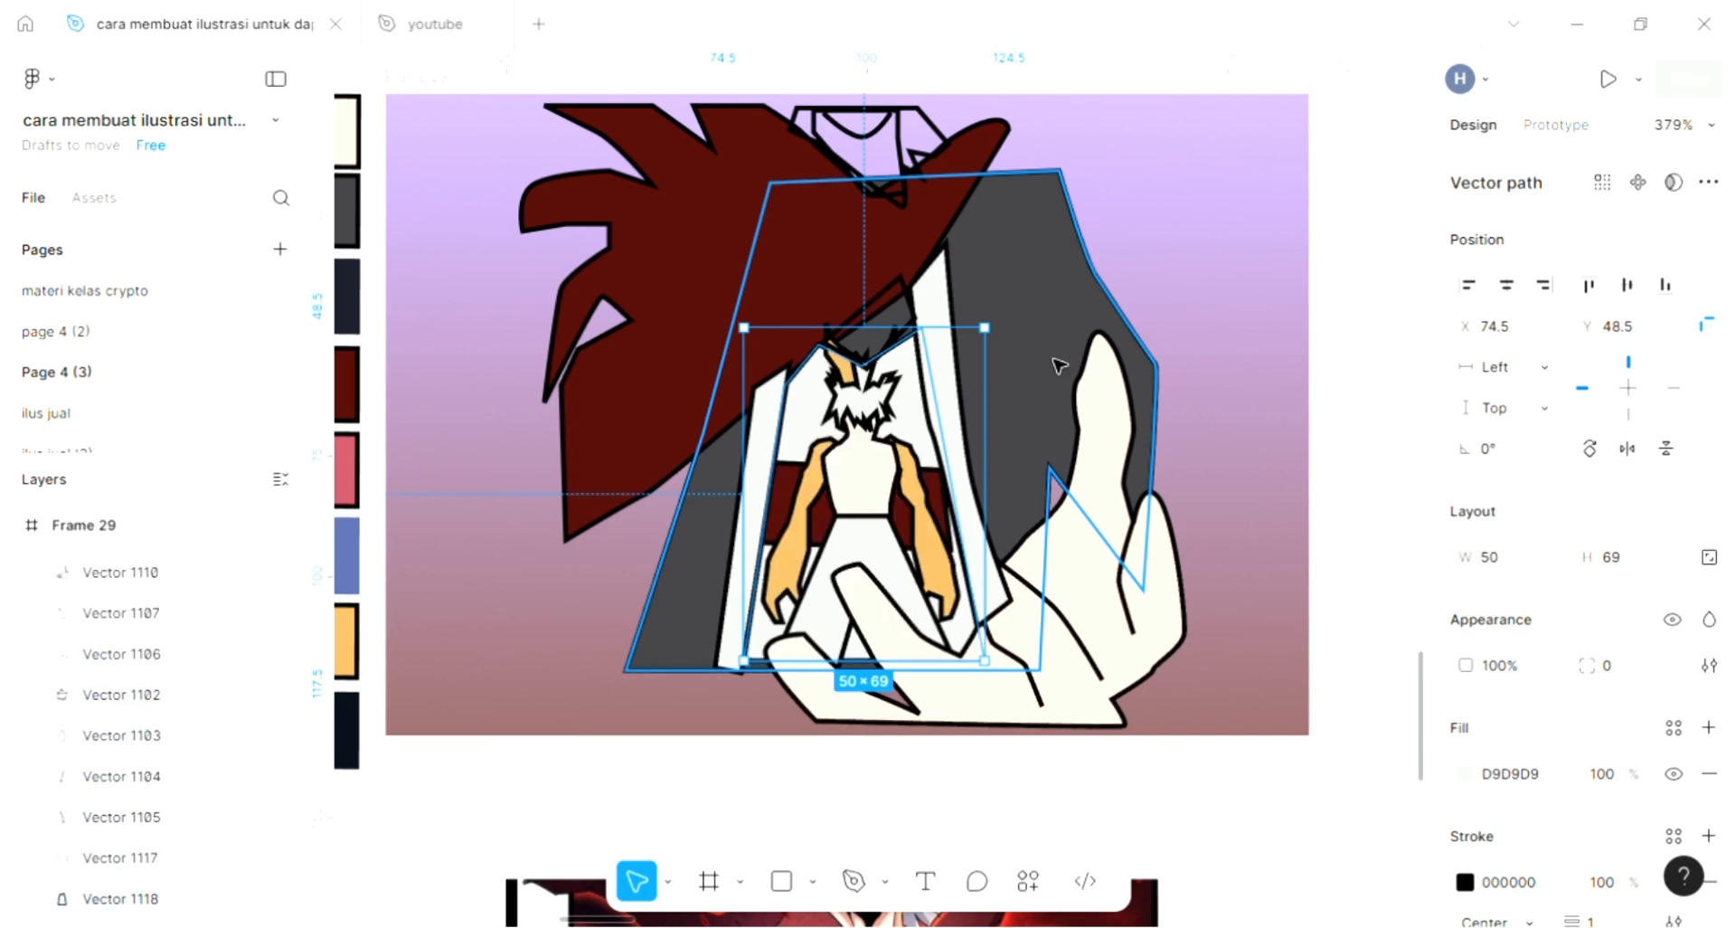
{"action": "left_click", "coordinate": [1211, 680]}
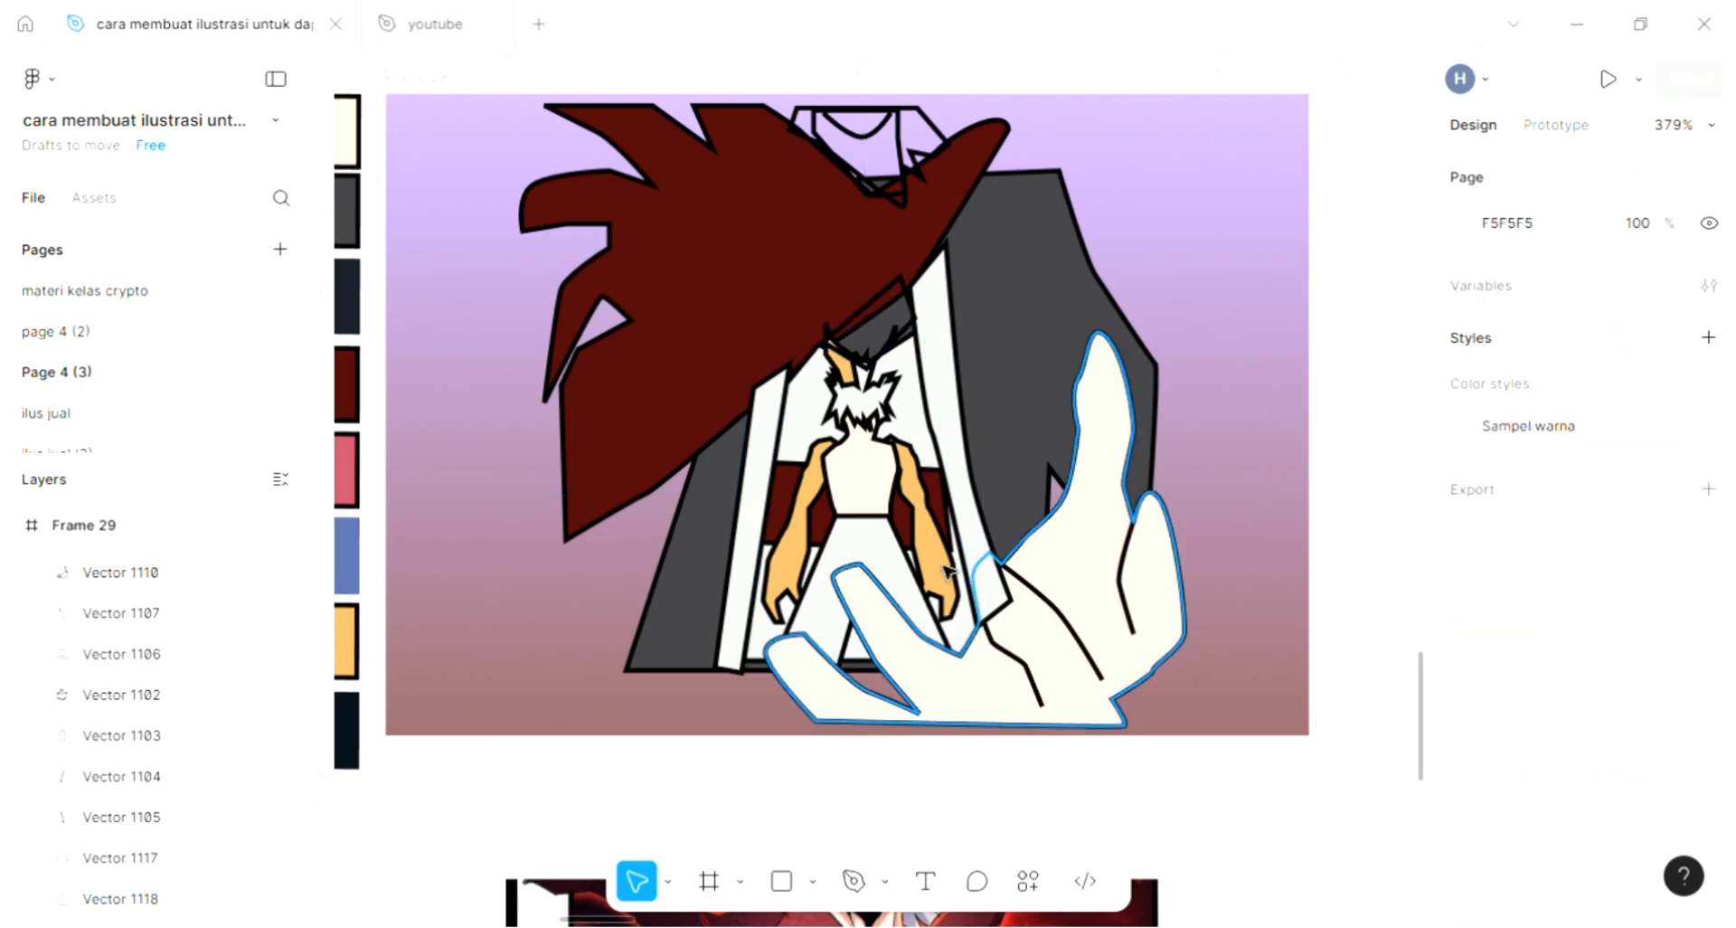
- Send the right-hand cloak trim strip backward until it sits behind the giant hand, and deselect it
{"action": "left_click", "coordinate": [983, 551]}
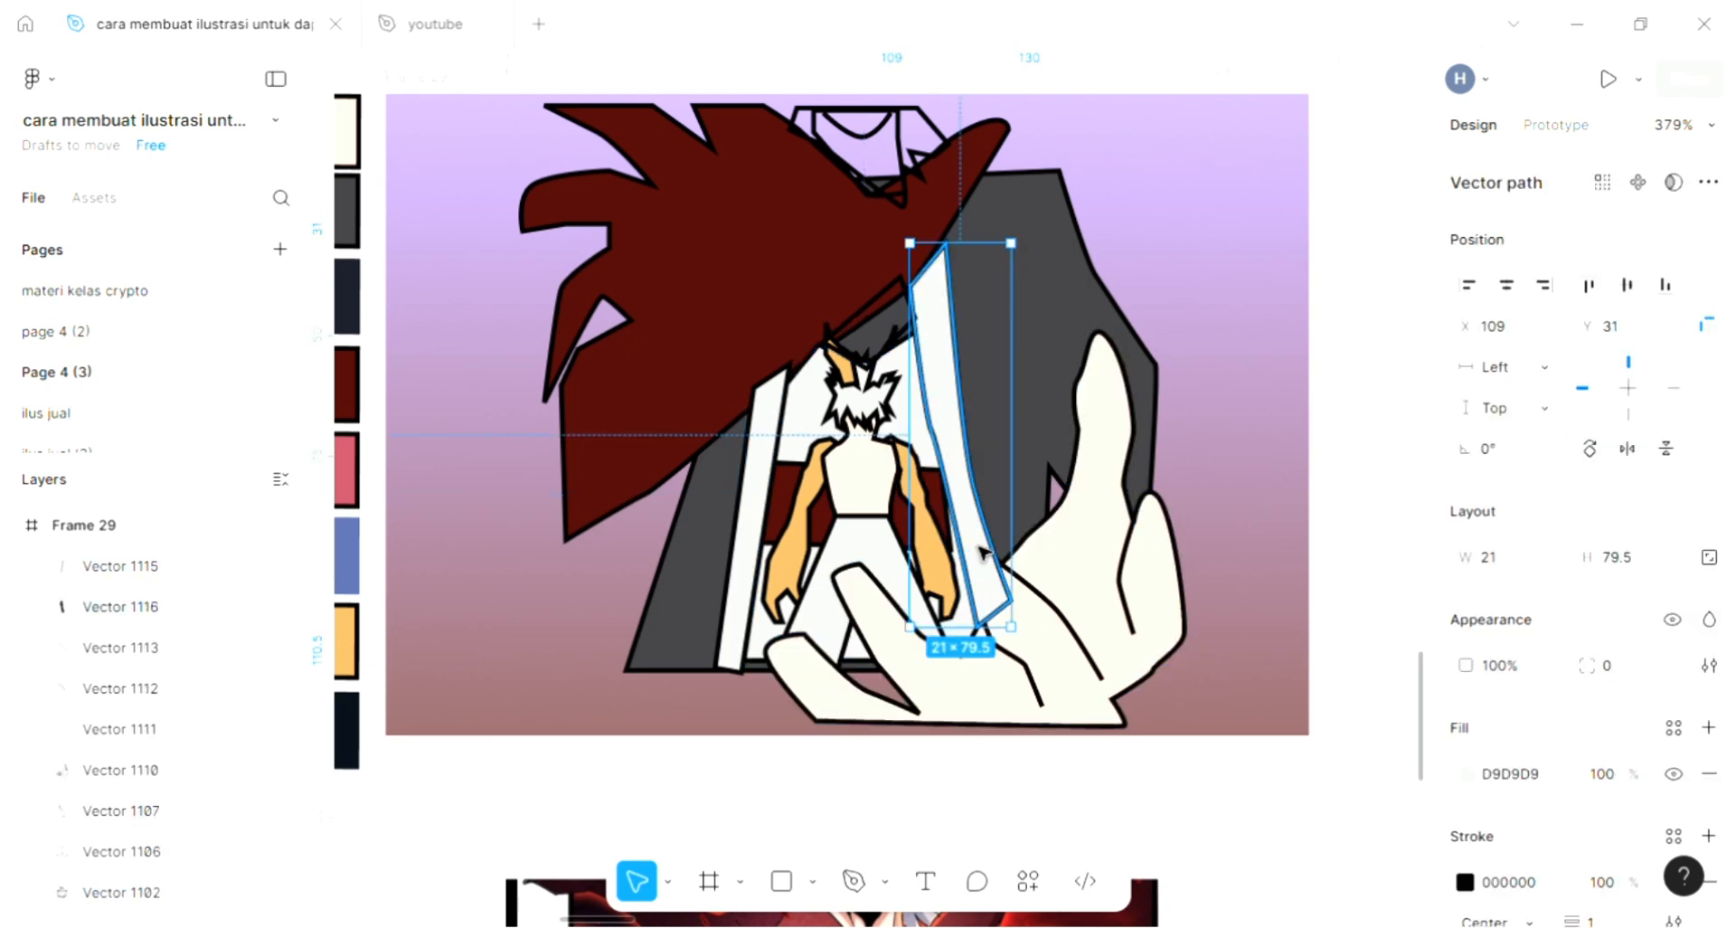
{"action": "key", "text": "ctrl+bracketleft"}
{"action": "key", "text": "ctrl+bracketleft"}
{"action": "key", "text": "ctrl+bracketleft"}
{"action": "key", "text": "ctrl+bracketleft"}
{"action": "key", "text": "ctrl+bracketleft"}
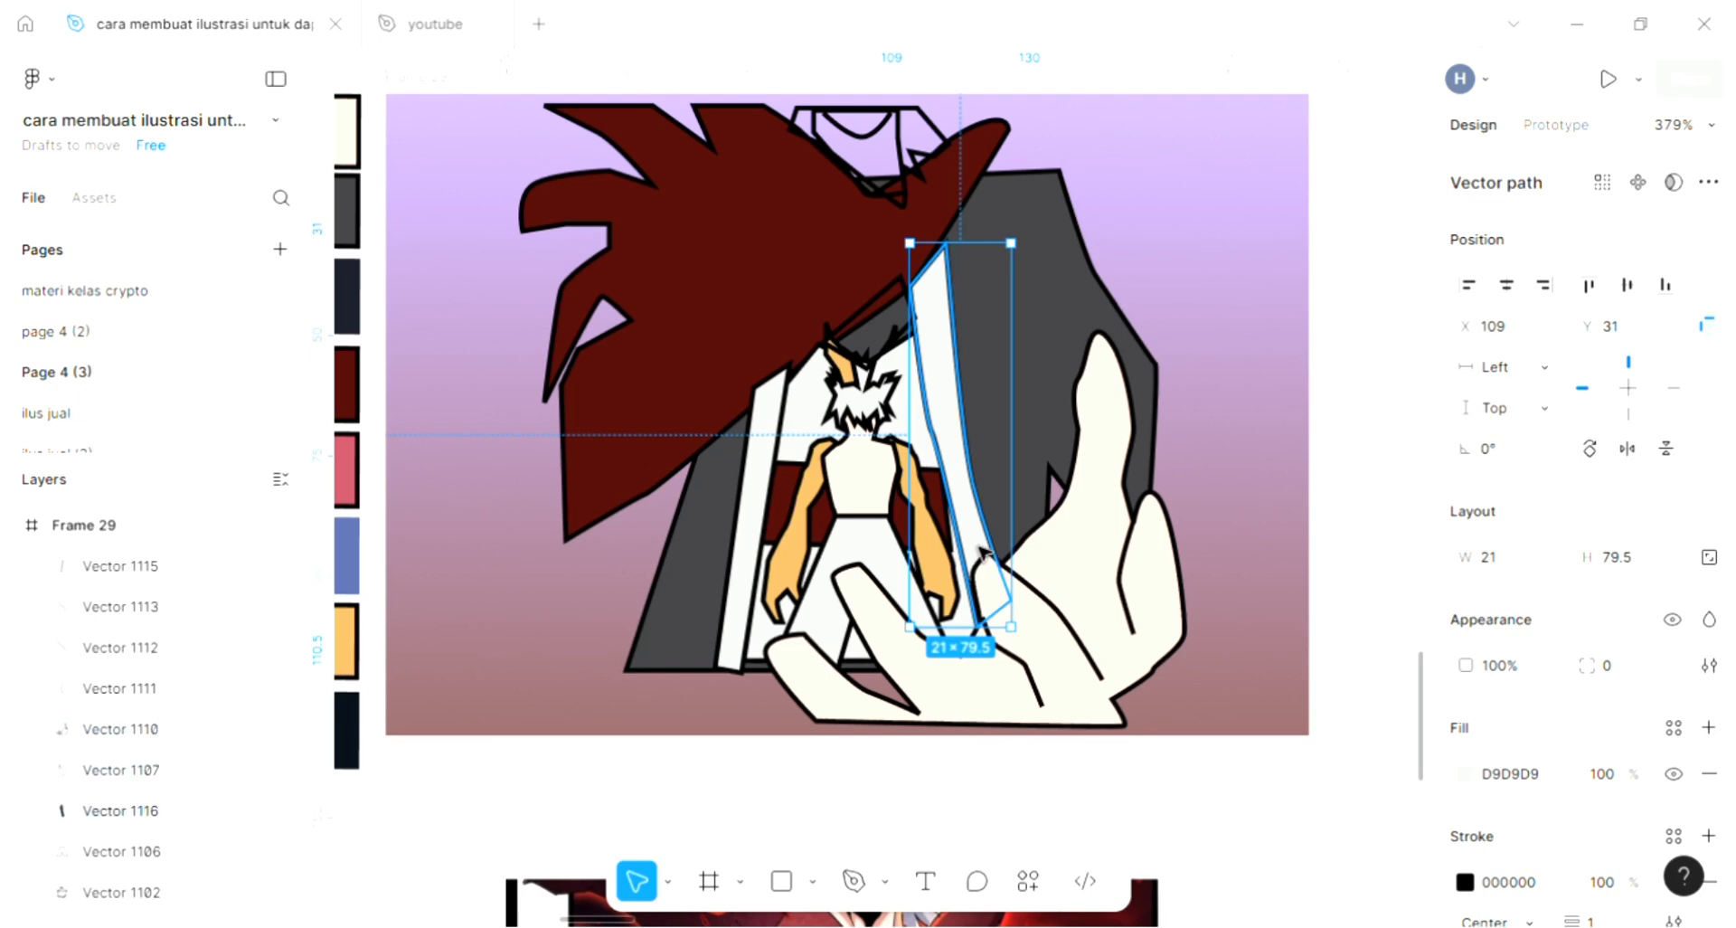
{"action": "left_click", "coordinate": [552, 611]}
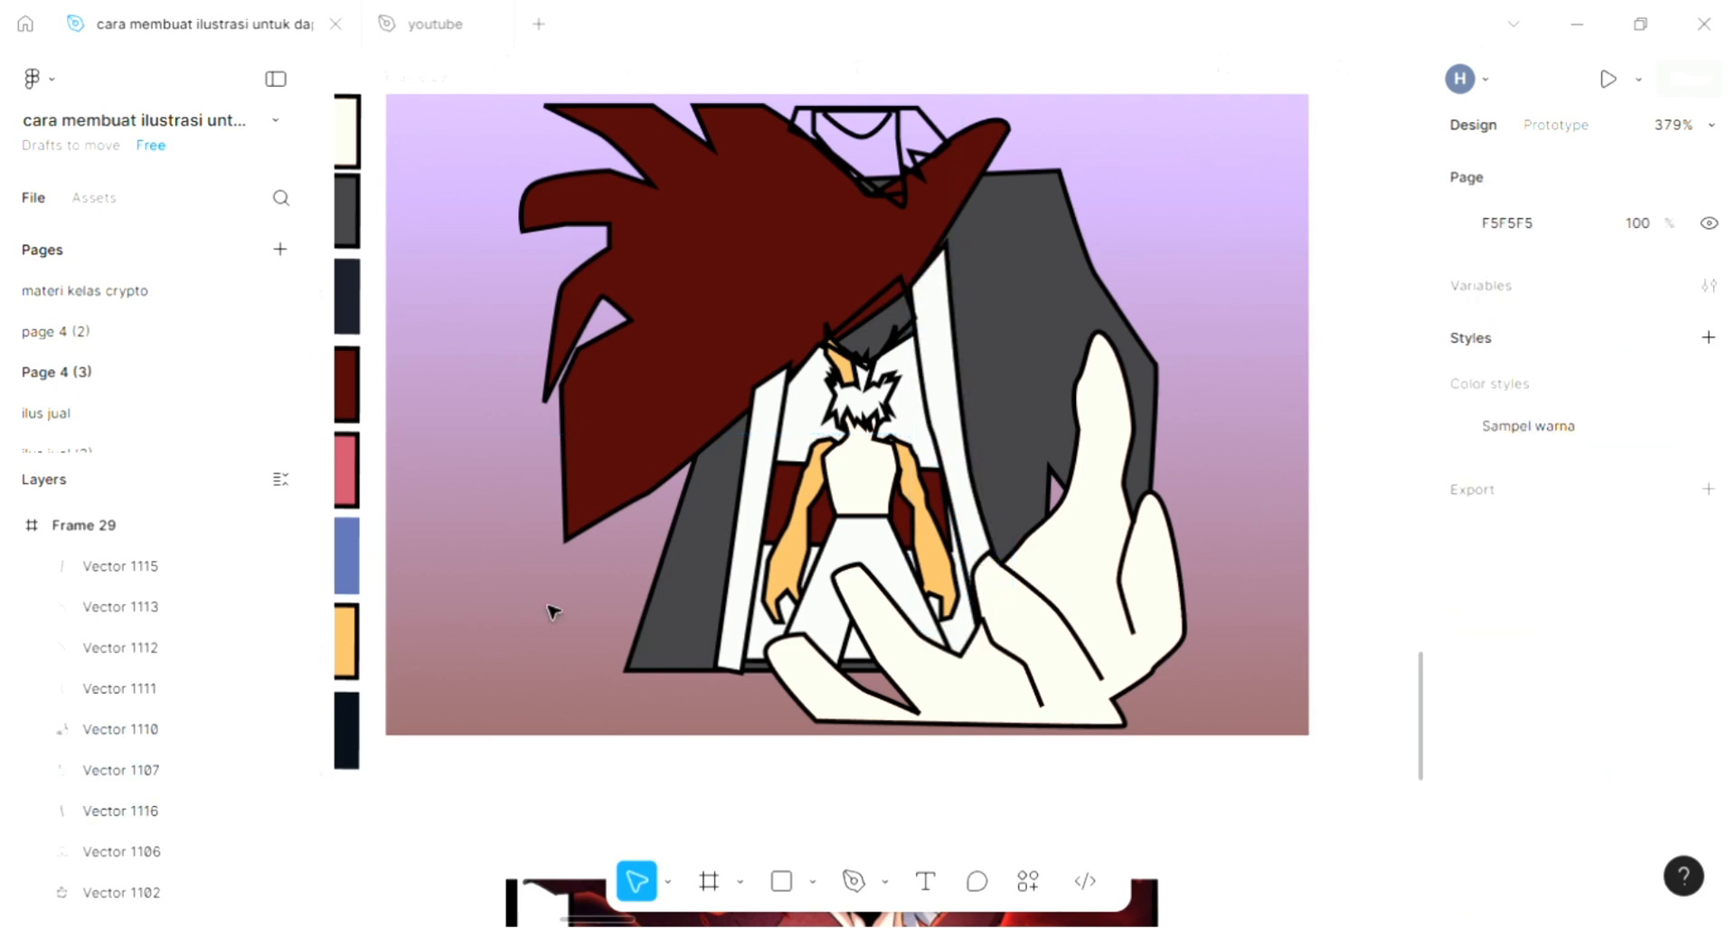
- Draw a short vertical line about 3.5 high down the middle of the small character's torso with the Pen tool and deselect it
{"action": "scroll", "coordinate": [1031, 660], "scroll_direction": "up", "scroll_amount": 3}
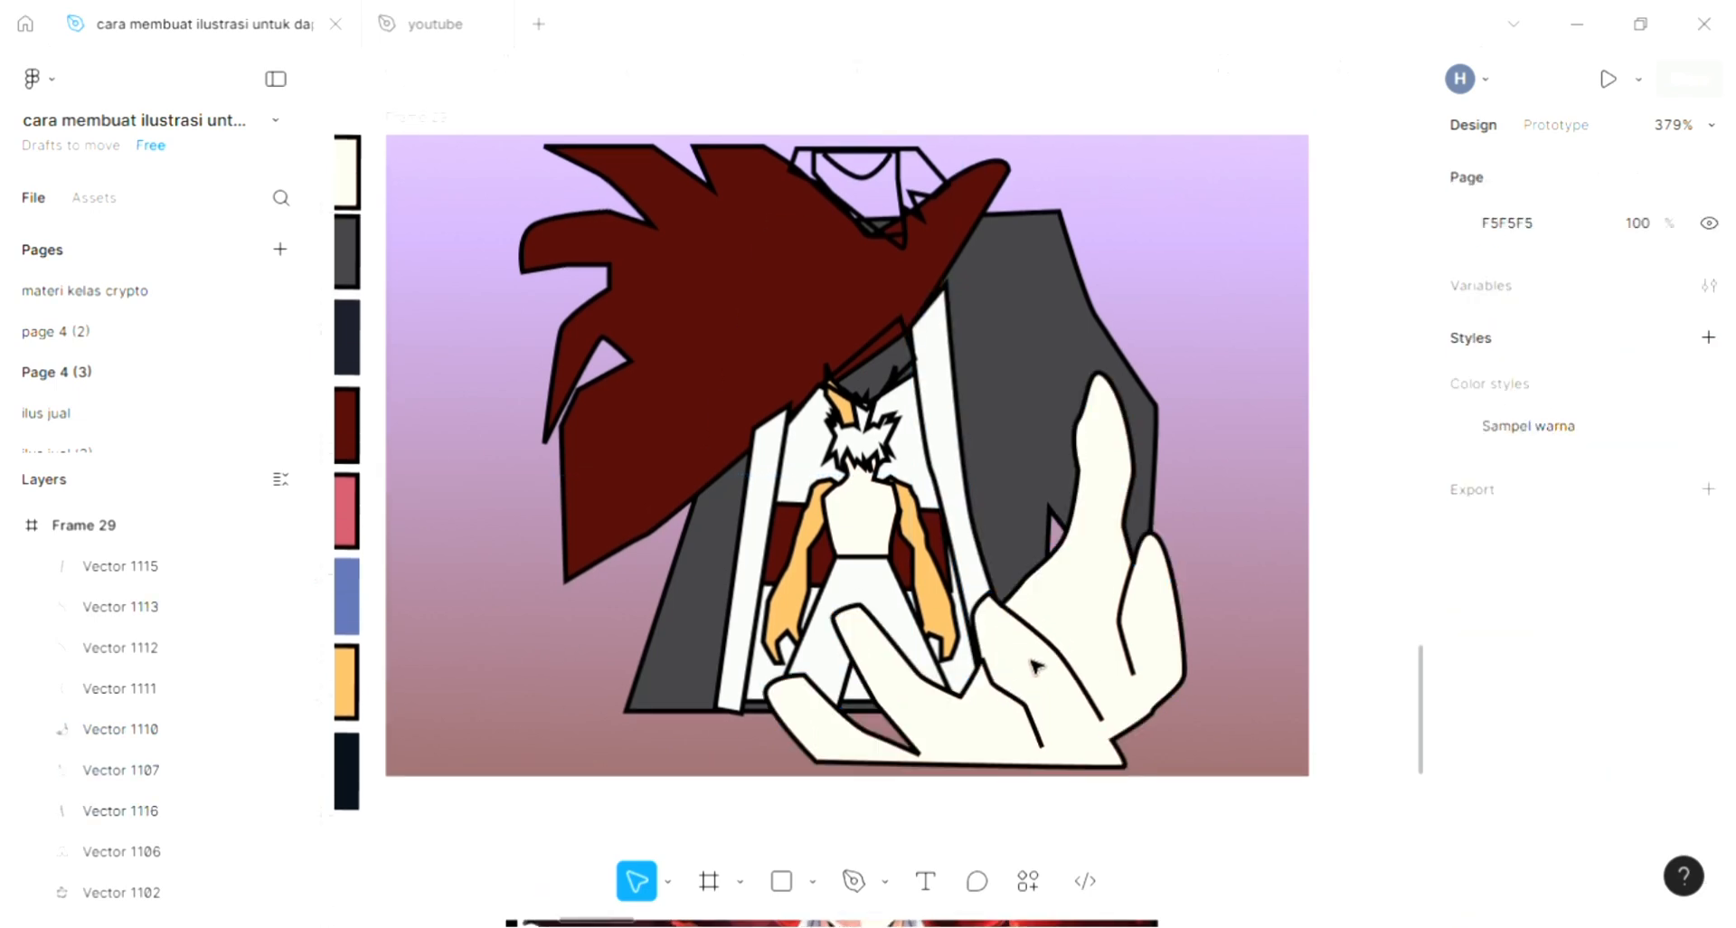
{"action": "left_click", "coordinate": [853, 881]}
{"action": "scroll", "coordinate": [949, 706], "scroll_direction": "up", "scroll_amount": 3}
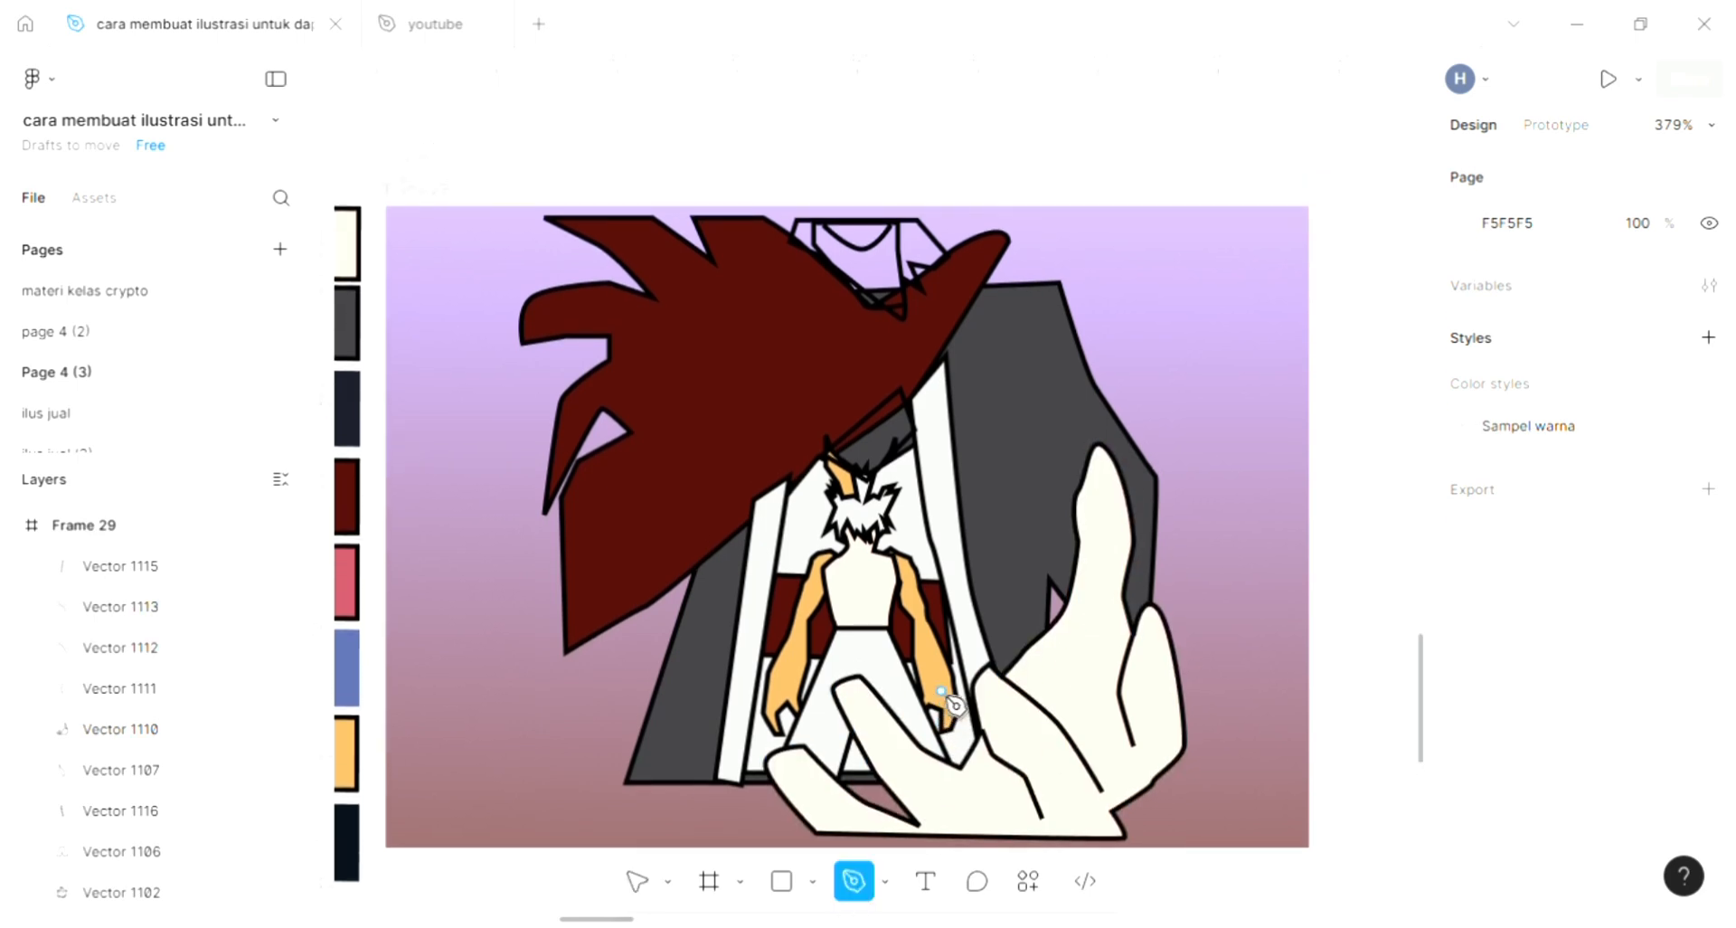
{"action": "scroll", "coordinate": [827, 624], "scroll_direction": "up", "scroll_amount": 5}
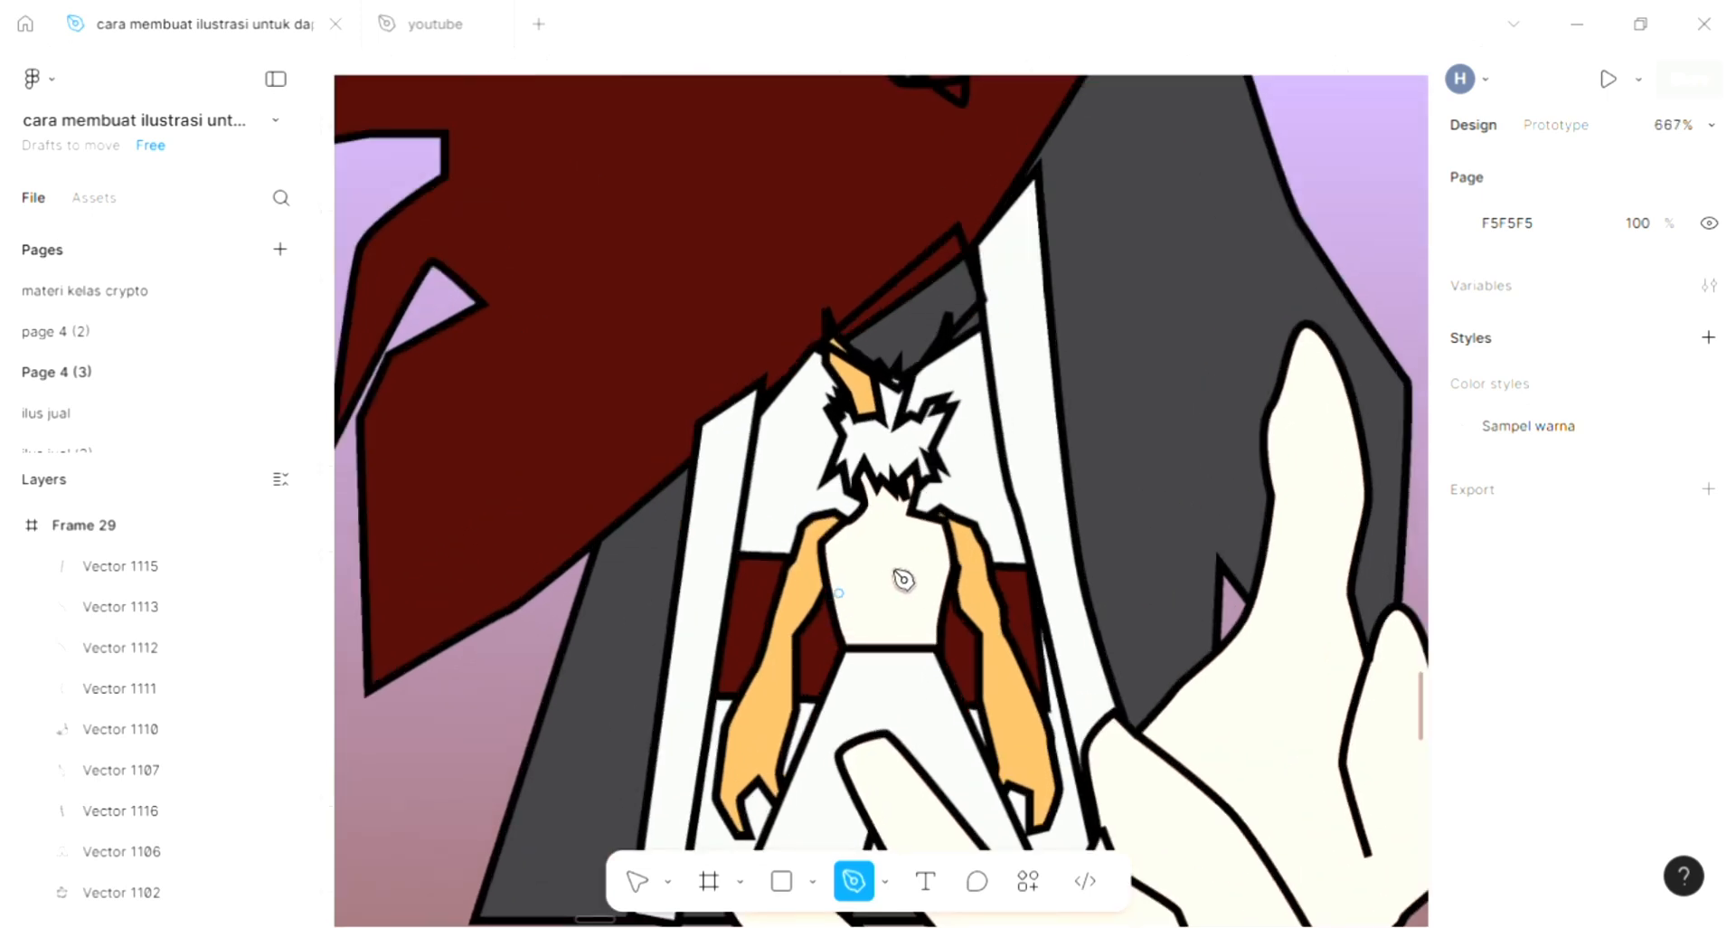
{"action": "scroll", "coordinate": [902, 578], "scroll_direction": "up", "scroll_amount": 3}
{"action": "left_click", "coordinate": [884, 515]}
{"action": "left_click", "coordinate": [884, 583]}
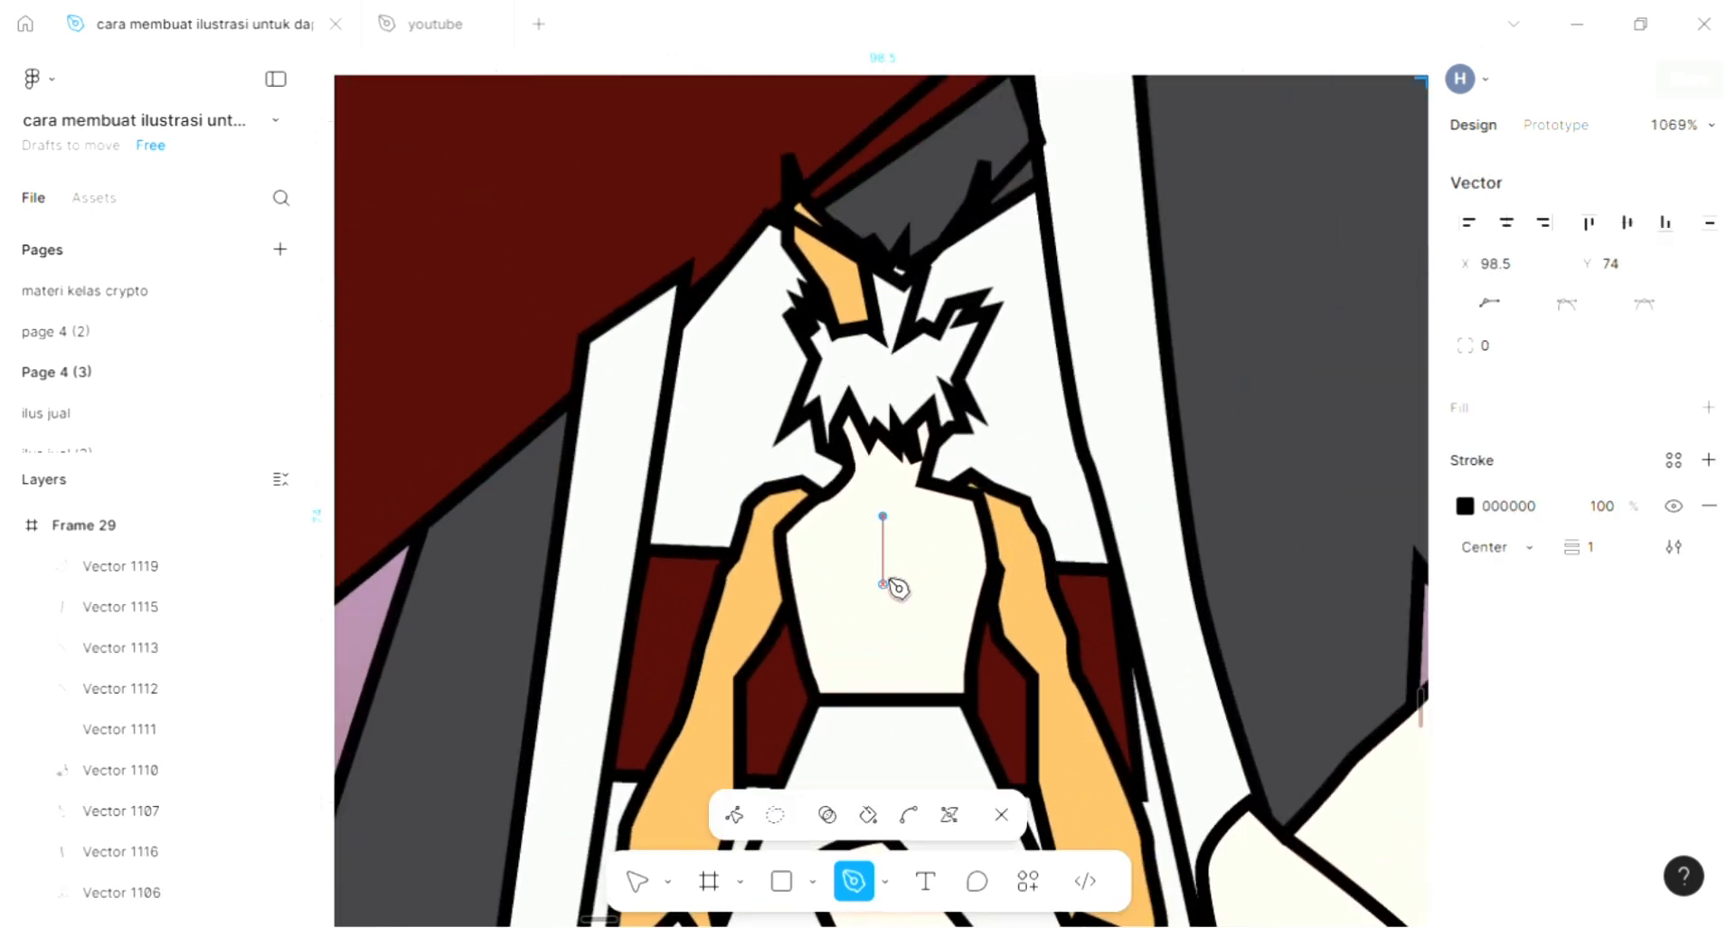
{"action": "left_click", "coordinate": [883, 562]}
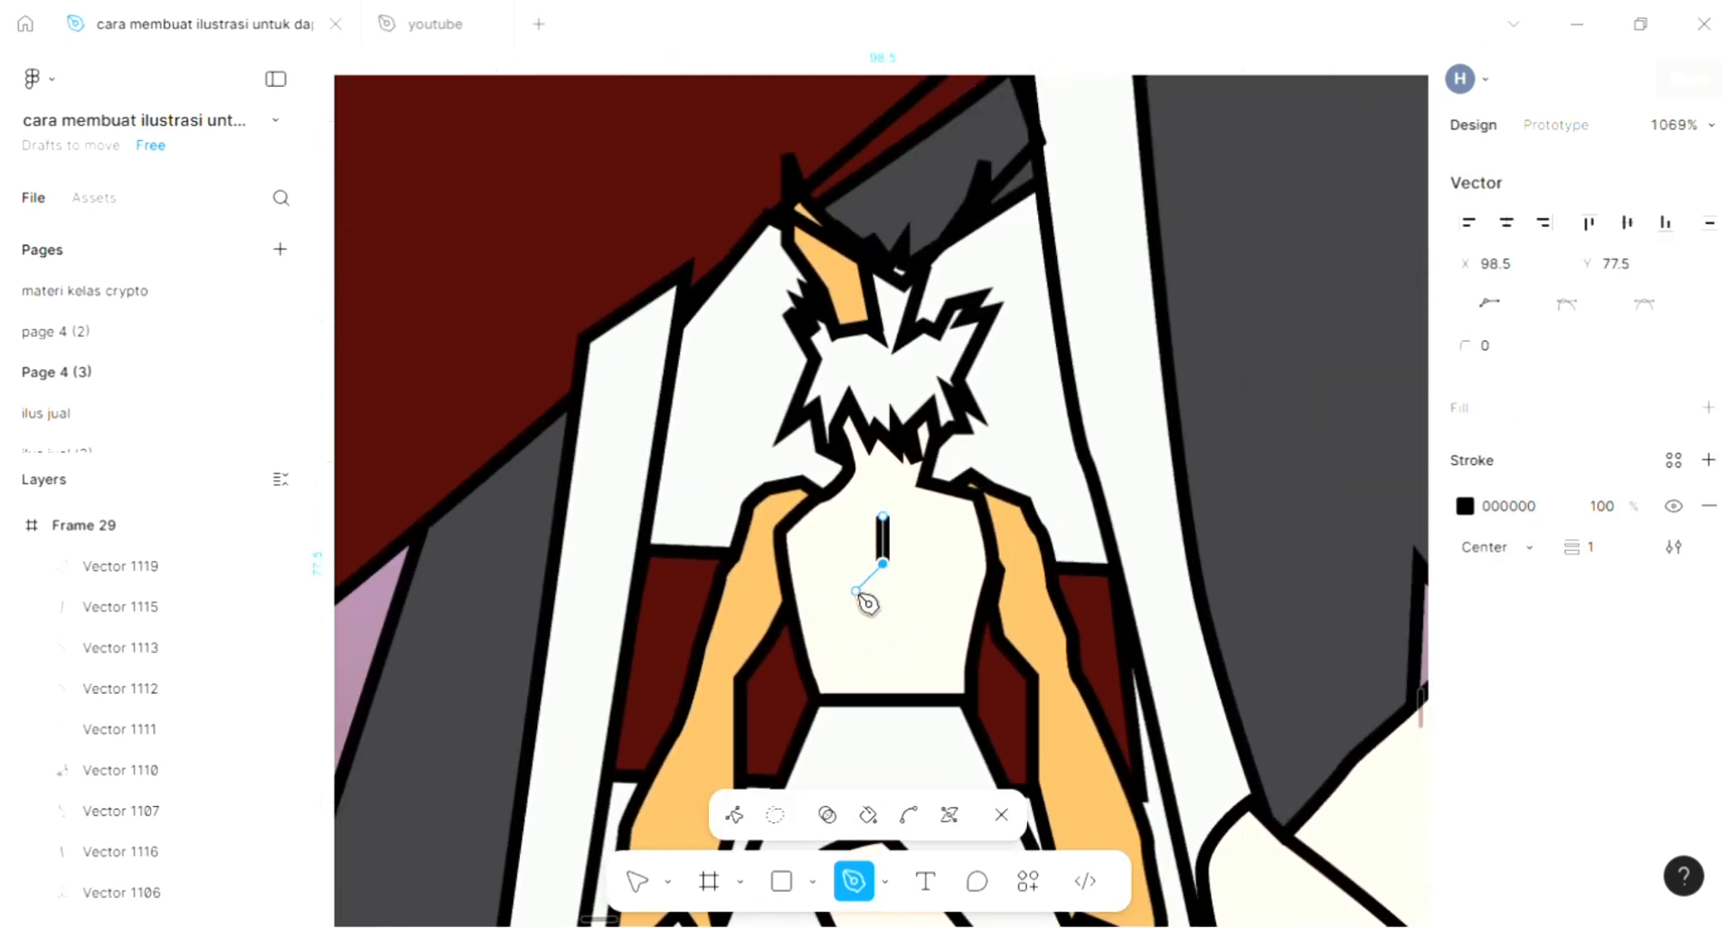
{"action": "key", "text": "Escape"}
{"action": "key", "text": "Escape"}
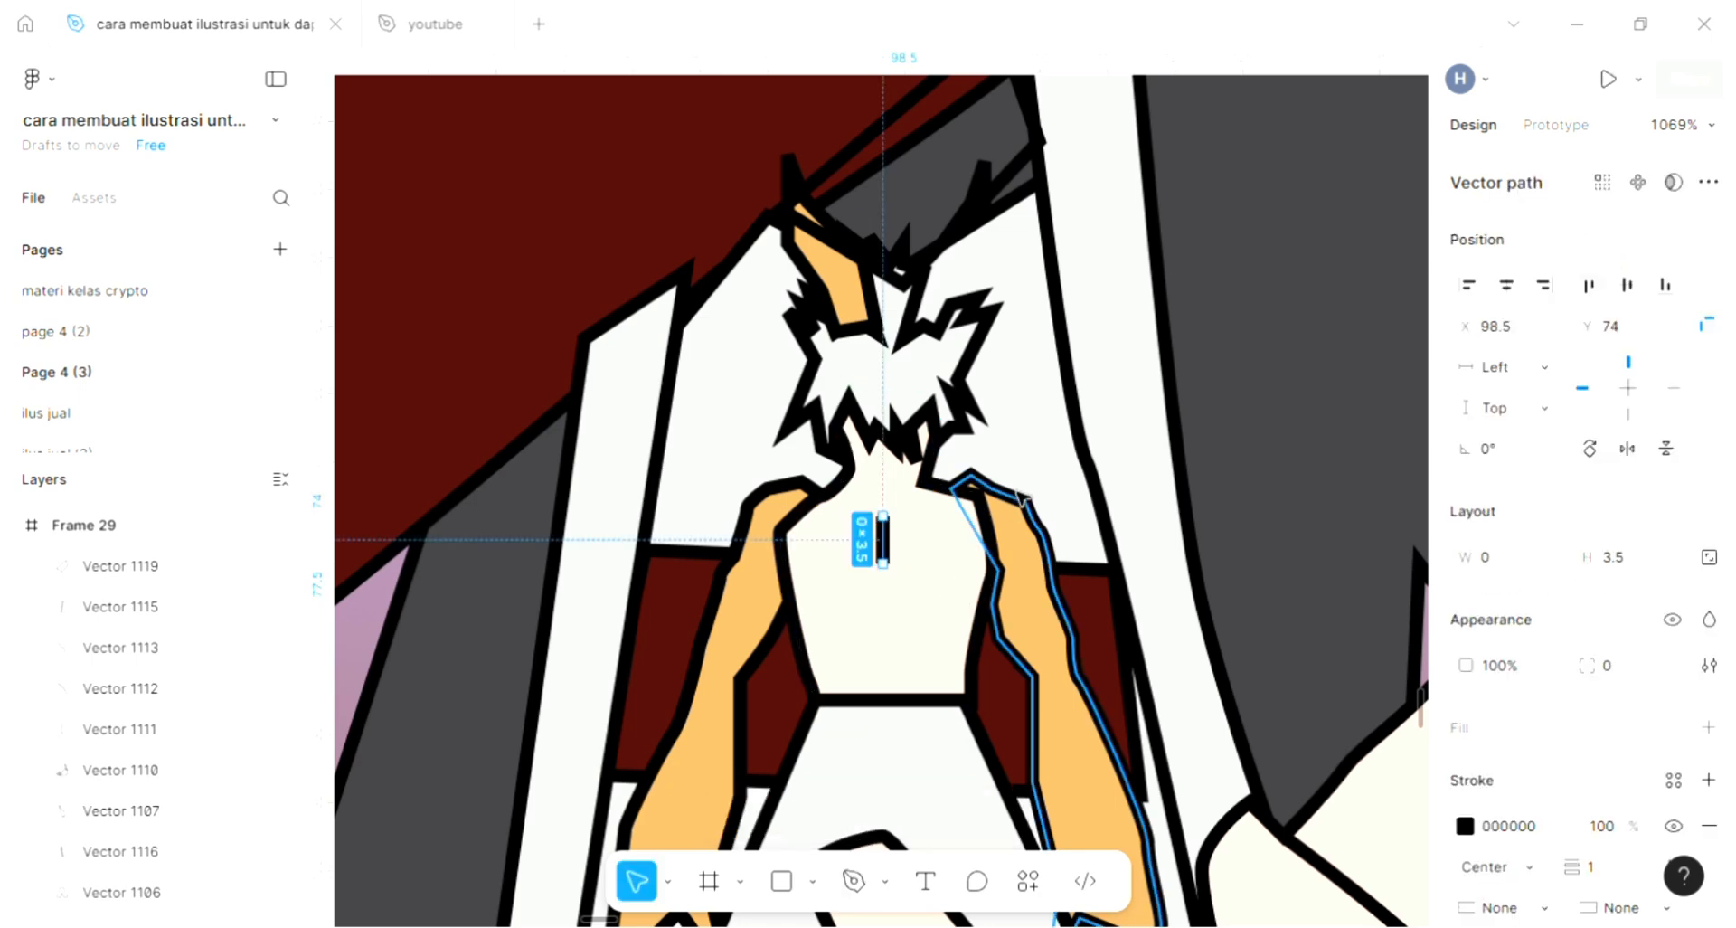
{"action": "left_click", "coordinate": [1018, 467]}
- Draw a short slanted line about 2.5 × 1 on the torso's left half below the vertical line and bring it to the front
{"action": "key", "text": "p"}
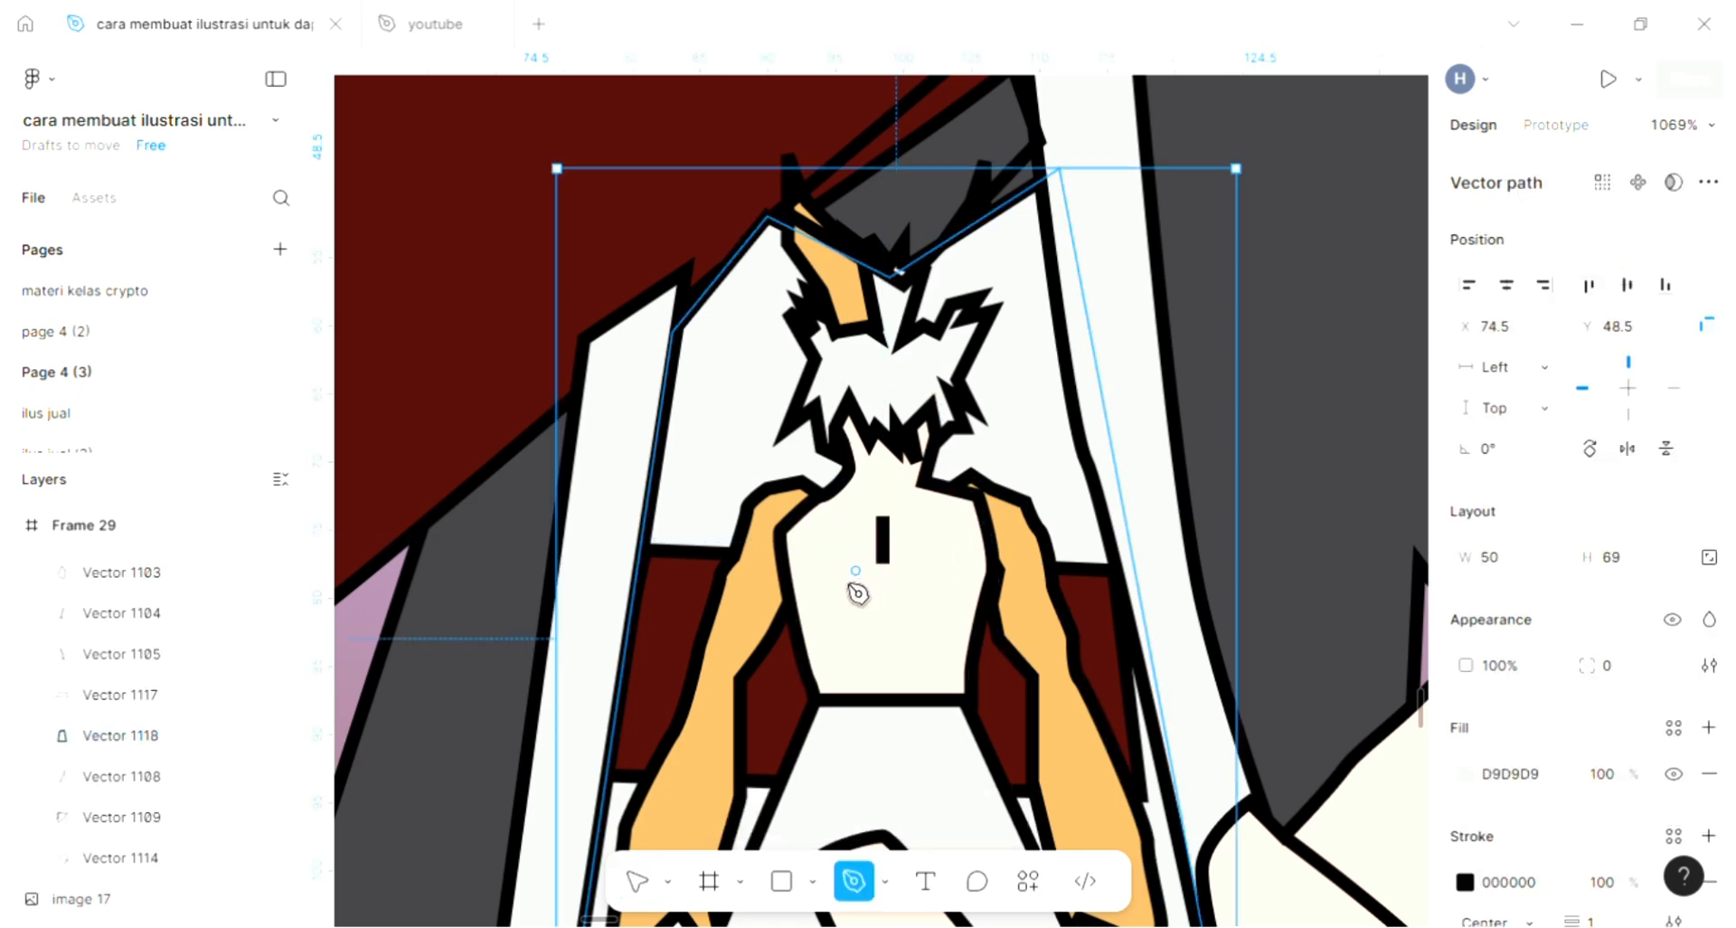
{"action": "left_click", "coordinate": [814, 583]}
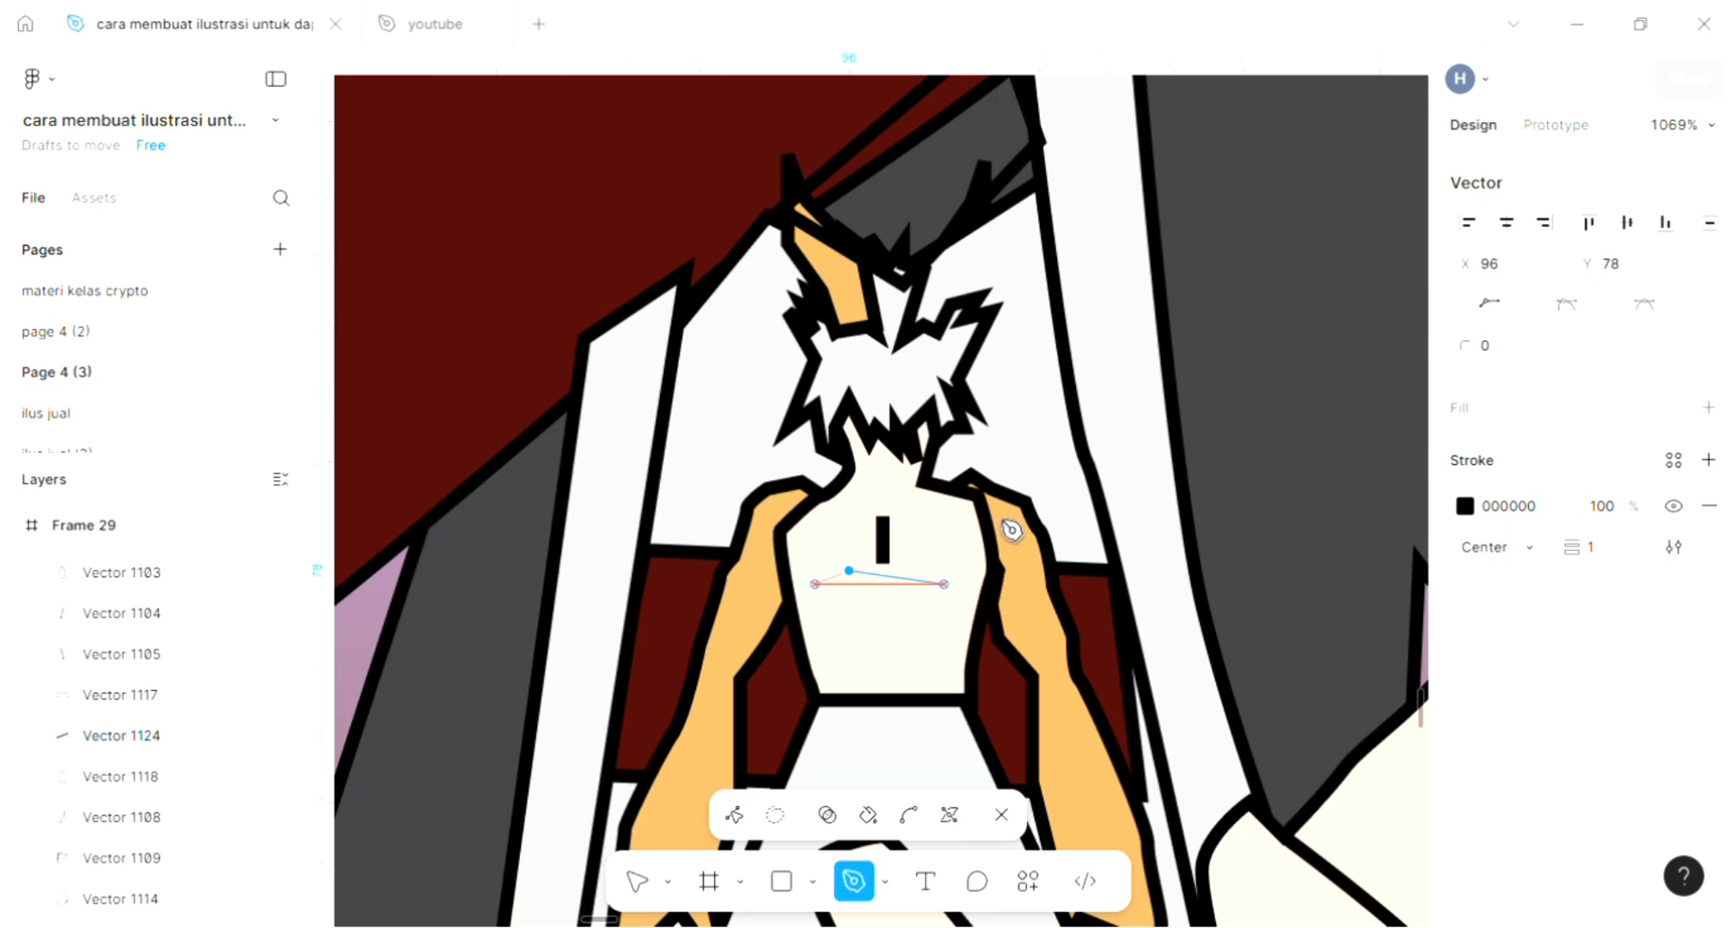
{"action": "key", "text": "Escape"}
{"action": "left_click", "coordinate": [1007, 459]}
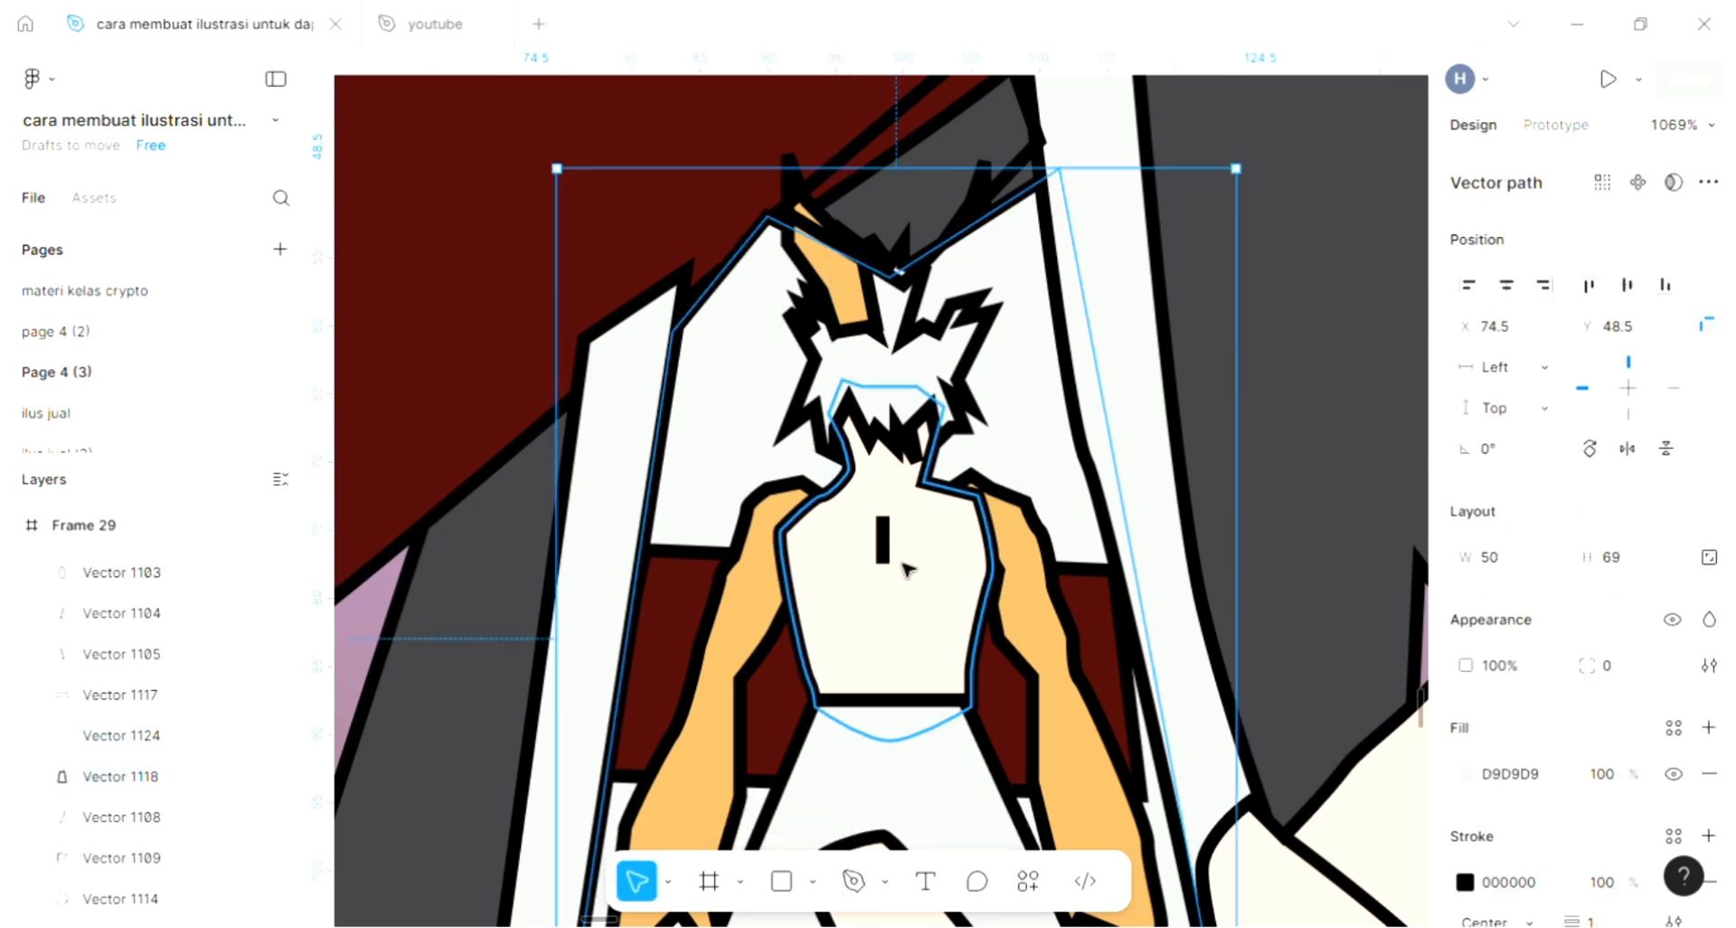
{"action": "key", "text": "ctrl+z"}
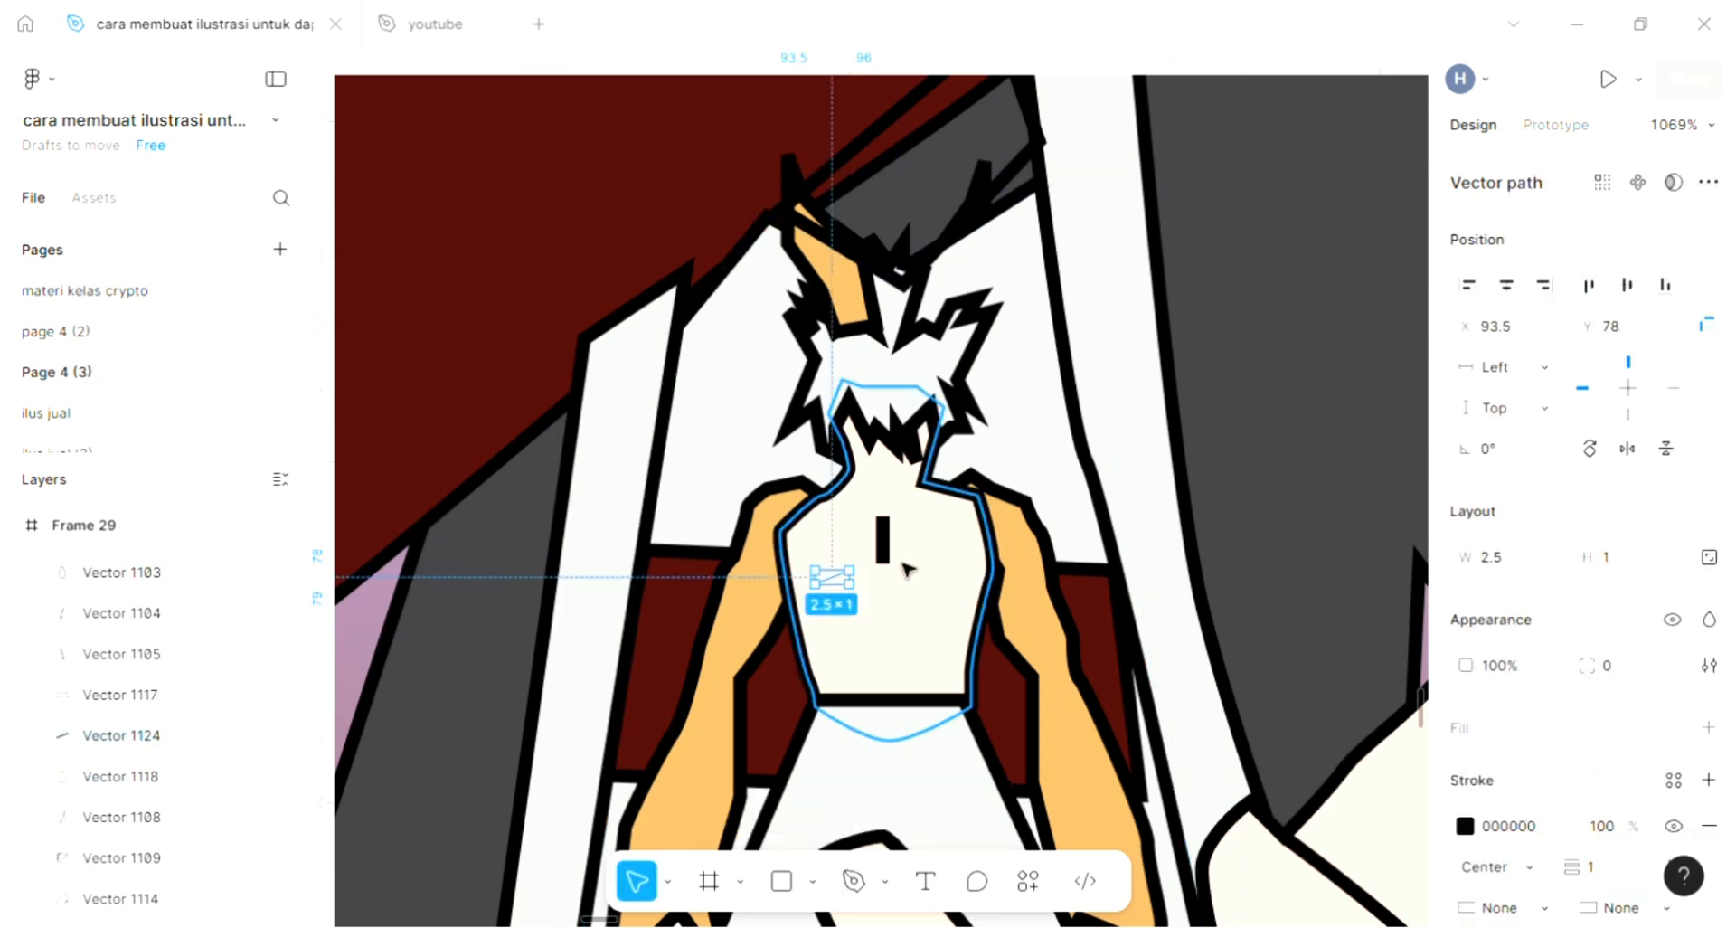
{"action": "key", "text": "ctrl+shift+bracketleft"}
{"action": "key", "text": "ctrl+shift+bracketright"}
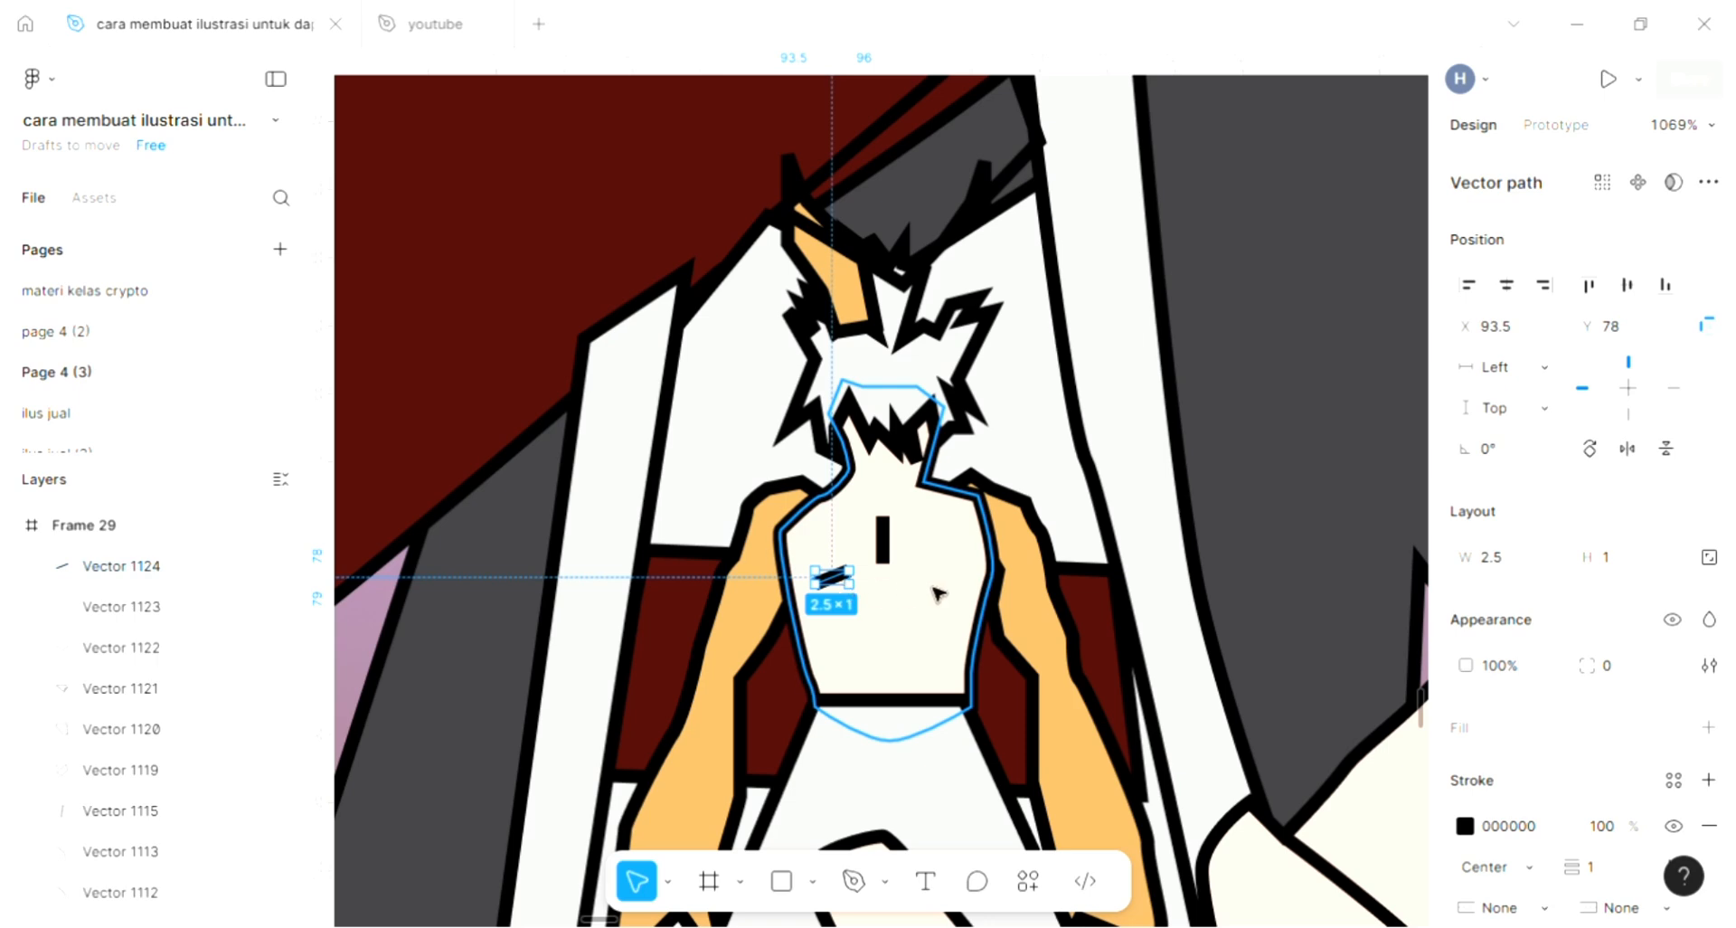
- Duplicate the slanted torso line to the right half at X 100 and flip the copy horizontally
{"action": "left_click_drag", "start_coordinate": [846, 580], "coordinate": [936, 580]}
{"action": "right_click", "coordinate": [936, 579]}
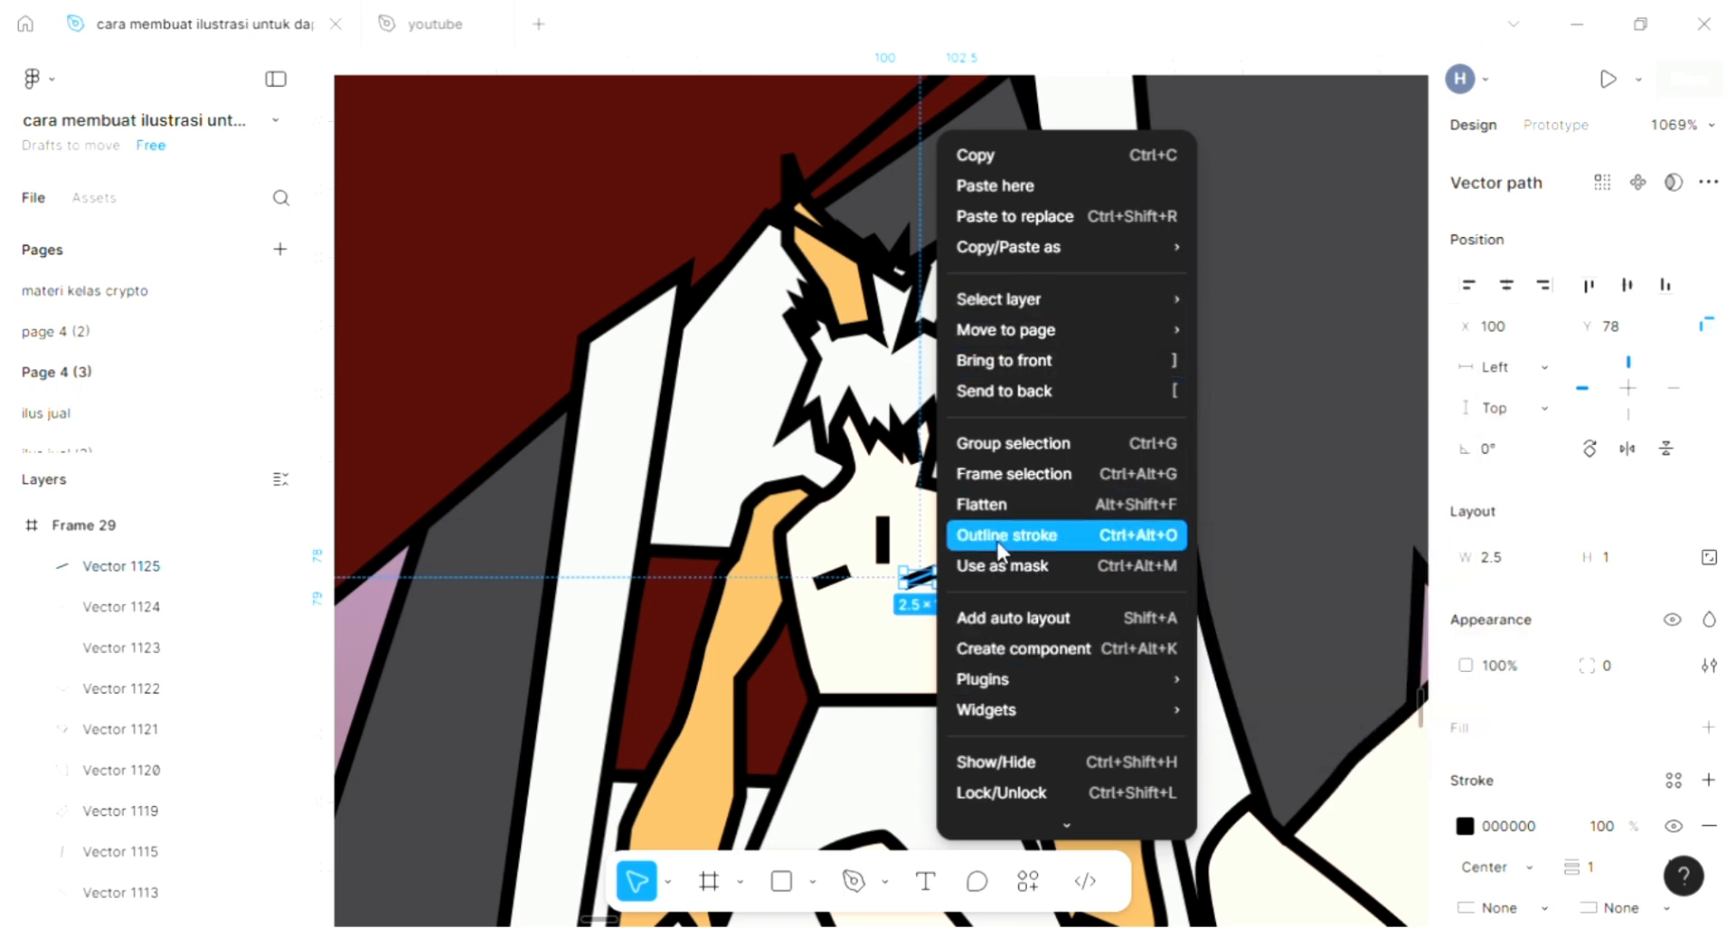
{"action": "left_click", "coordinate": [923, 580]}
{"action": "right_click", "coordinate": [924, 581]}
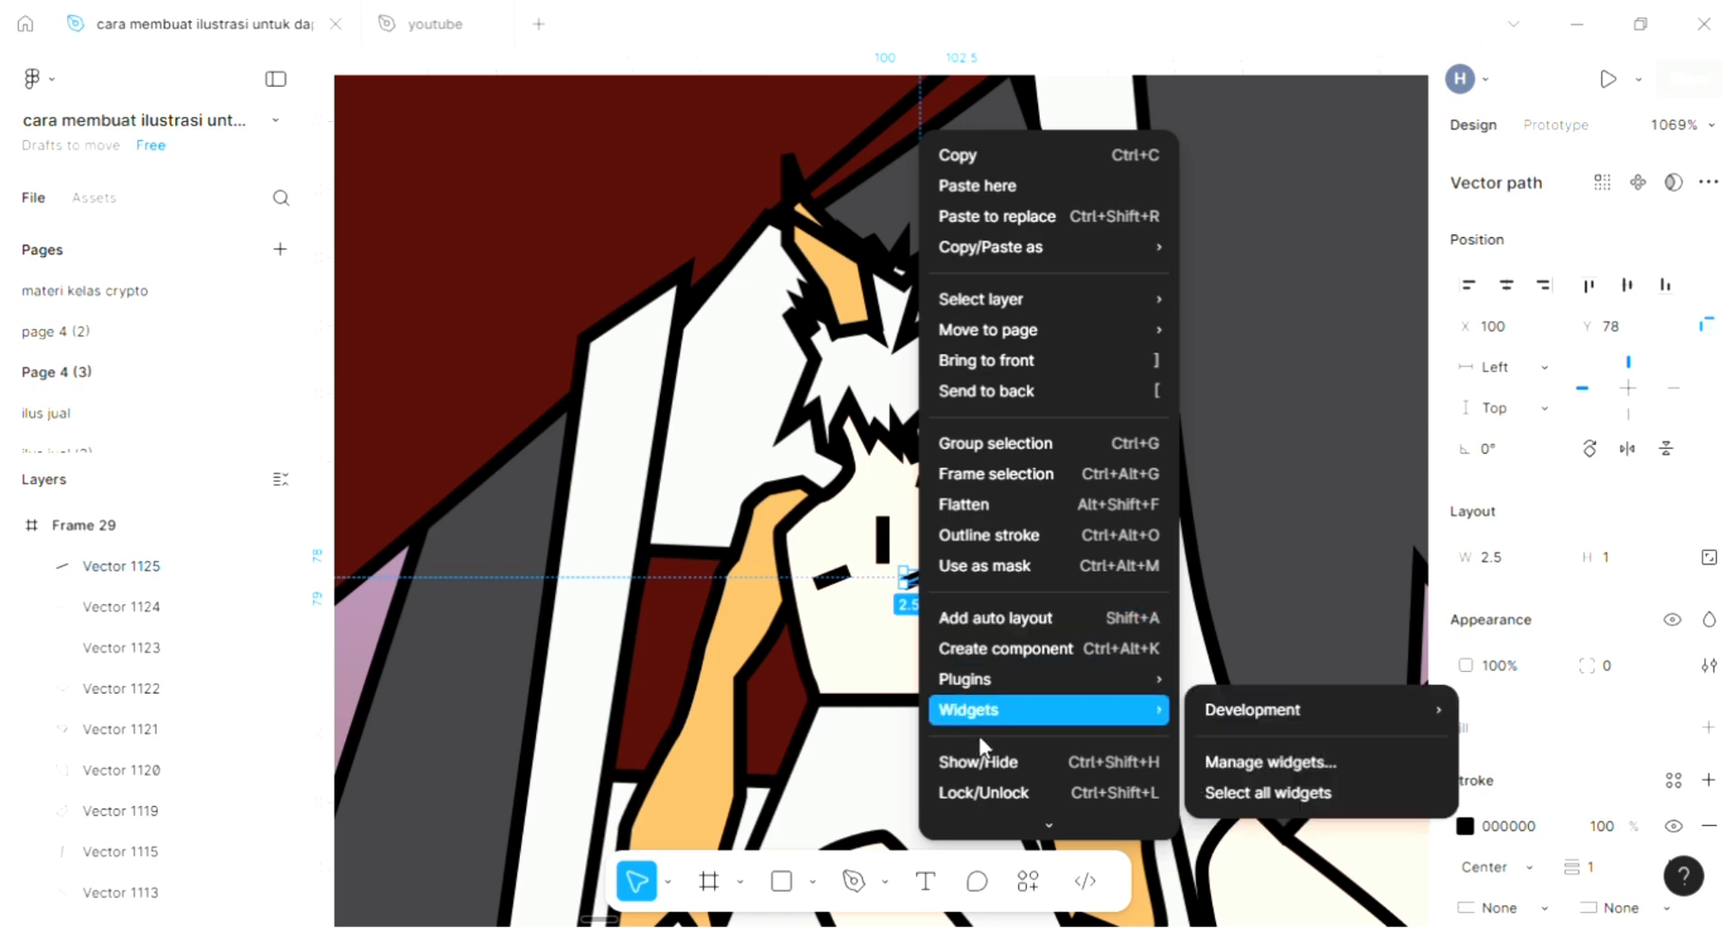
{"action": "left_click", "coordinate": [1208, 507]}
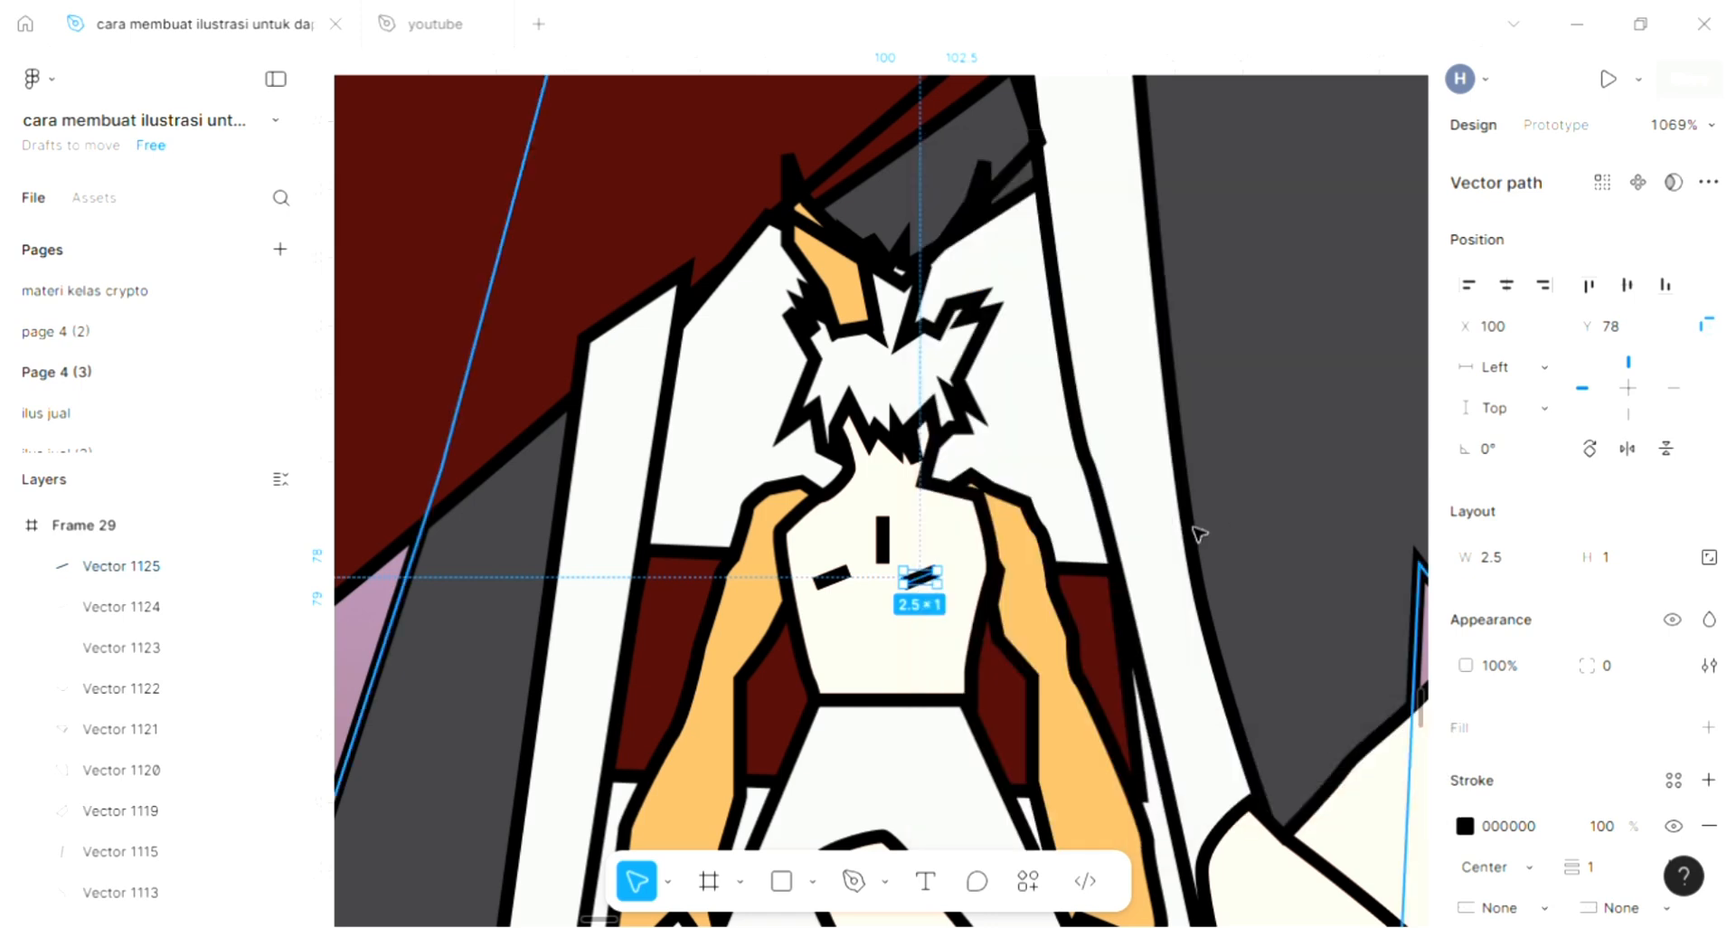
{"action": "right_click", "coordinate": [937, 586]}
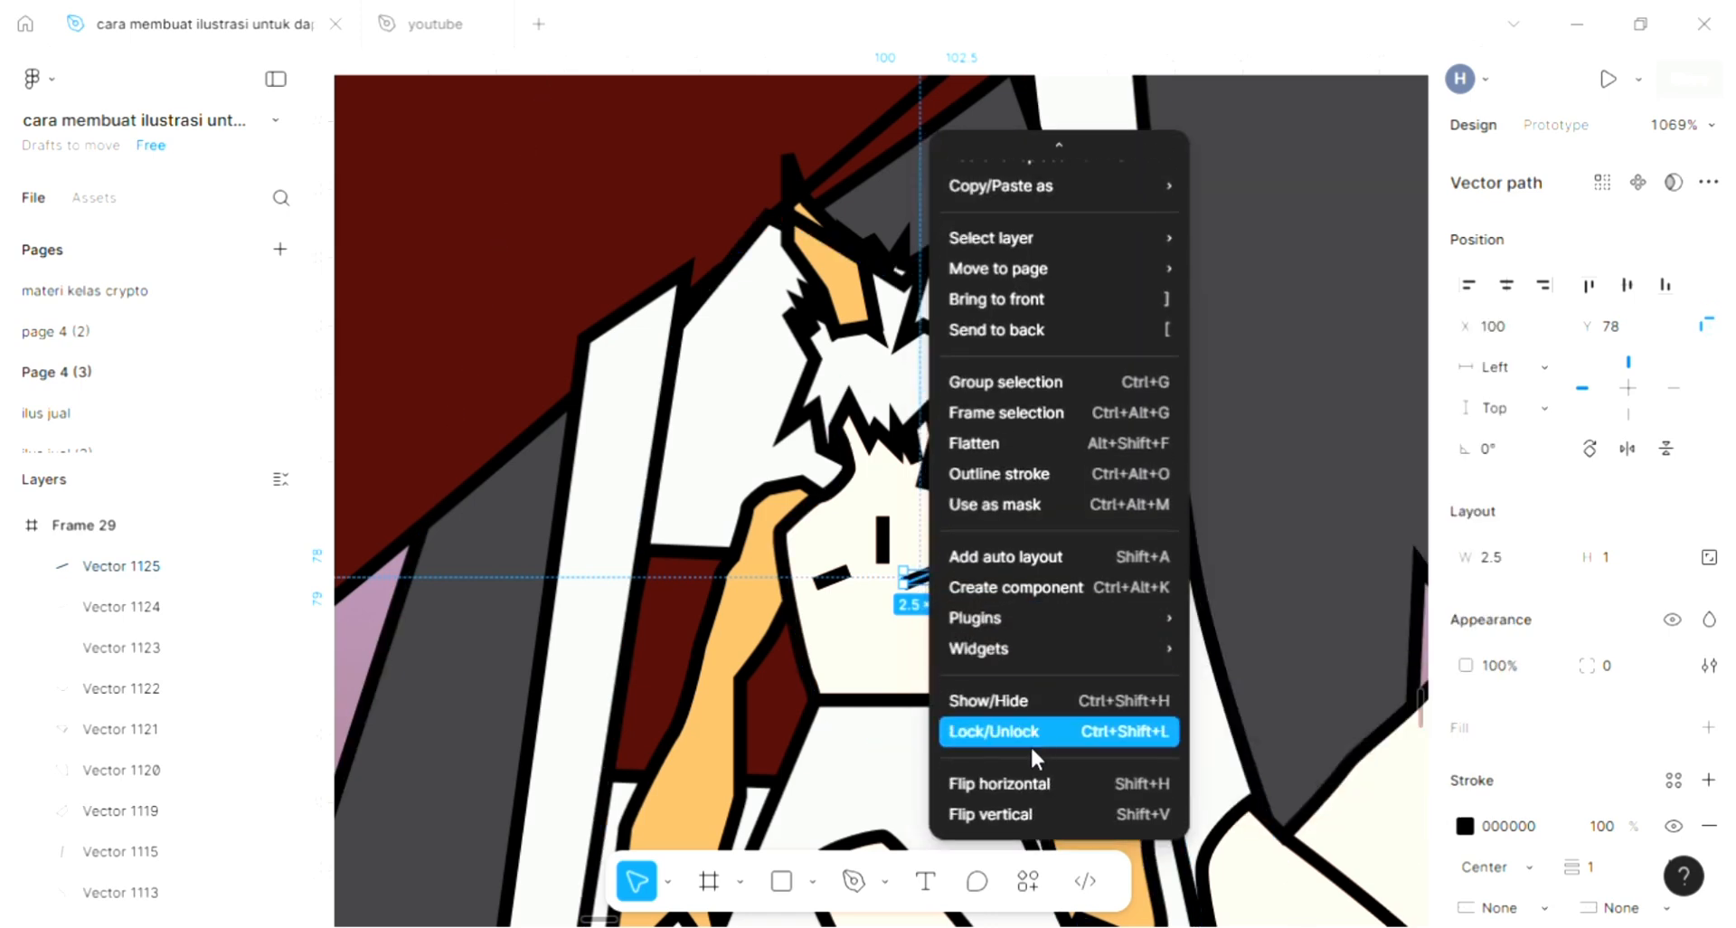
{"action": "left_click", "coordinate": [1027, 780]}
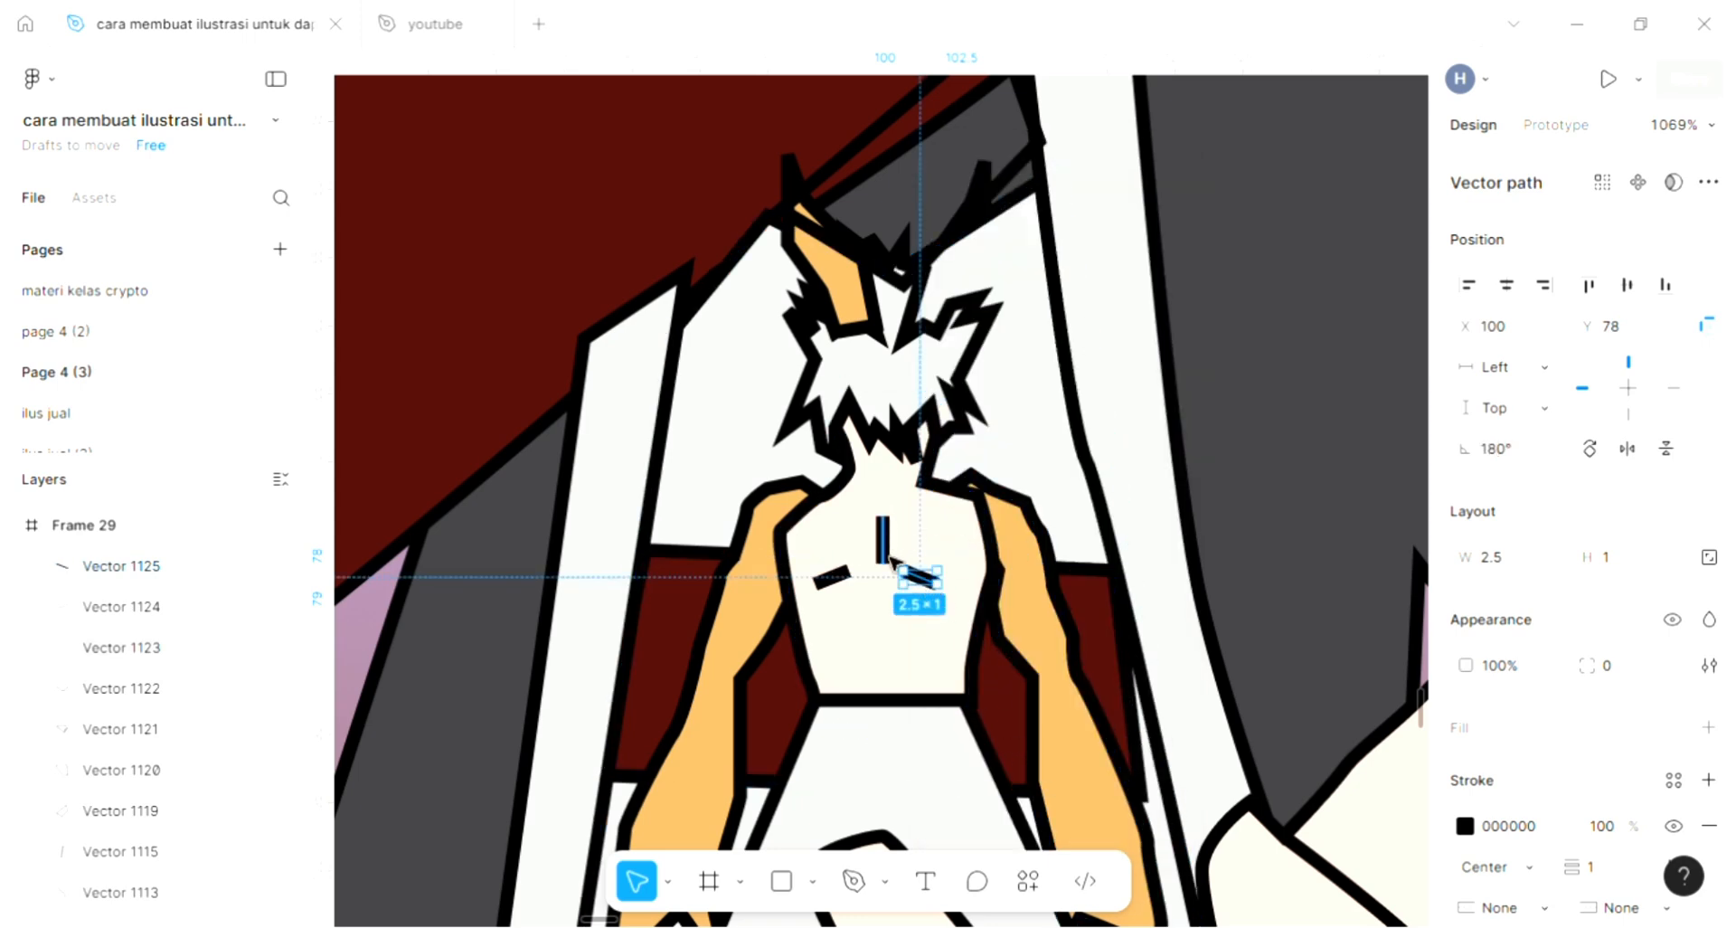
- Shift the vertical torso line slightly left to X 98 and clear the selection
{"action": "left_click", "coordinate": [892, 561]}
{"action": "left_click_drag", "start_coordinate": [896, 560], "coordinate": [882, 562]}
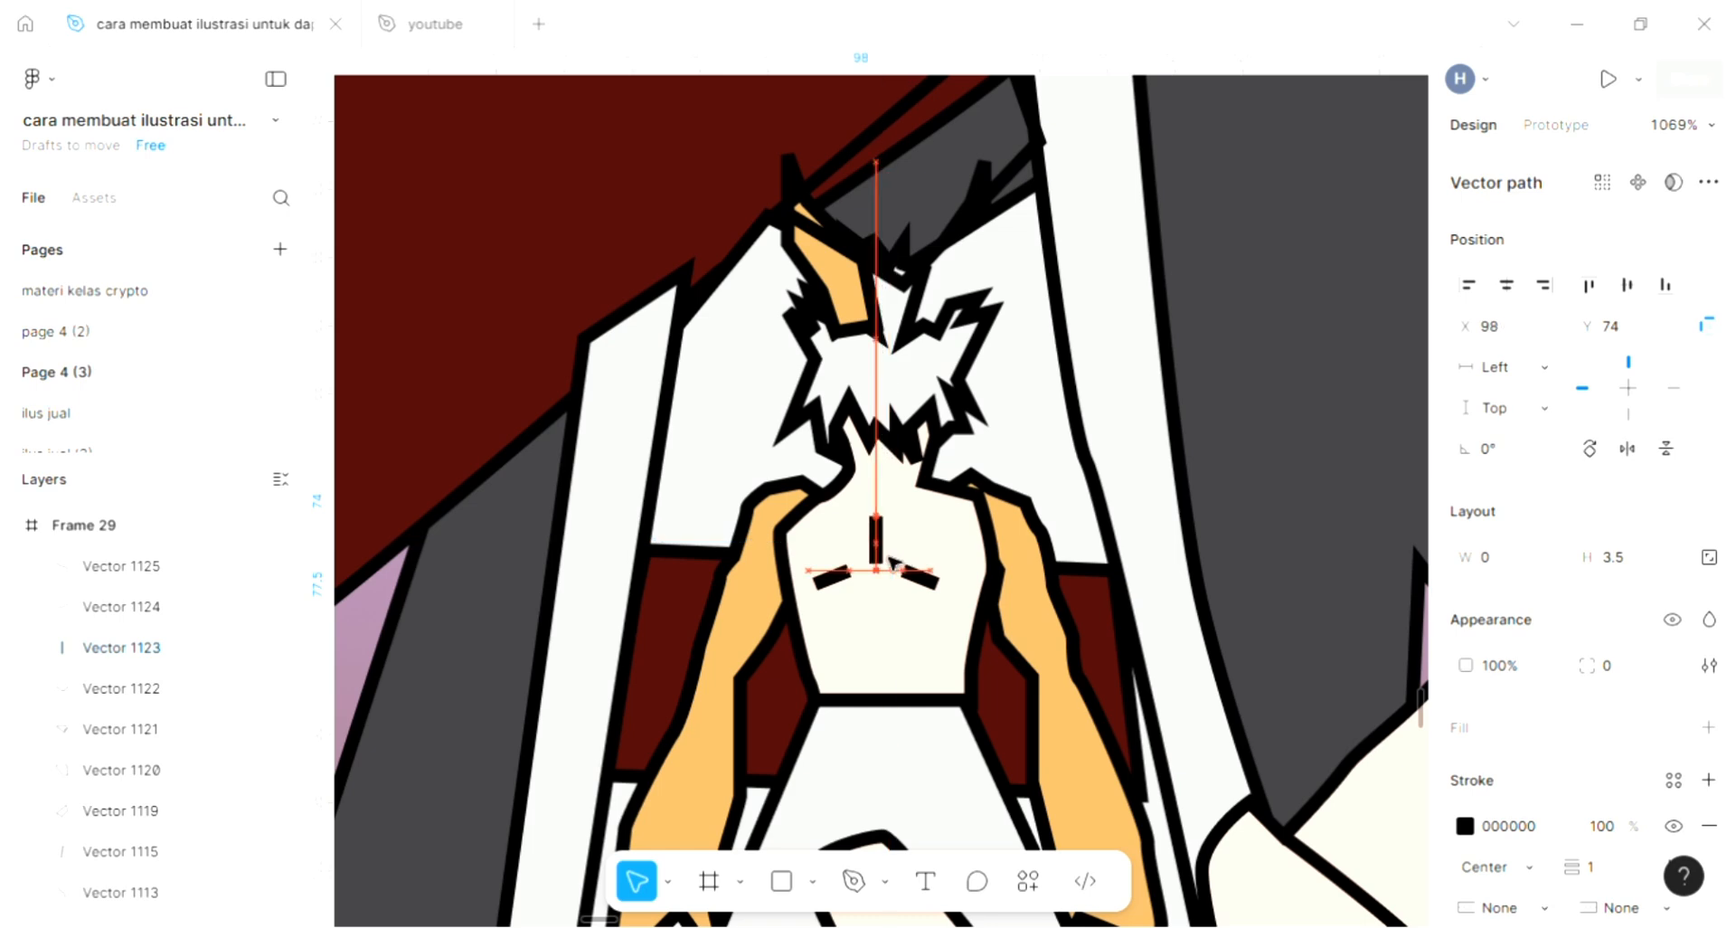
{"action": "left_click", "coordinate": [1155, 540]}
{"action": "scroll", "coordinate": [1155, 540], "scroll_direction": "down", "scroll_amount": 5}
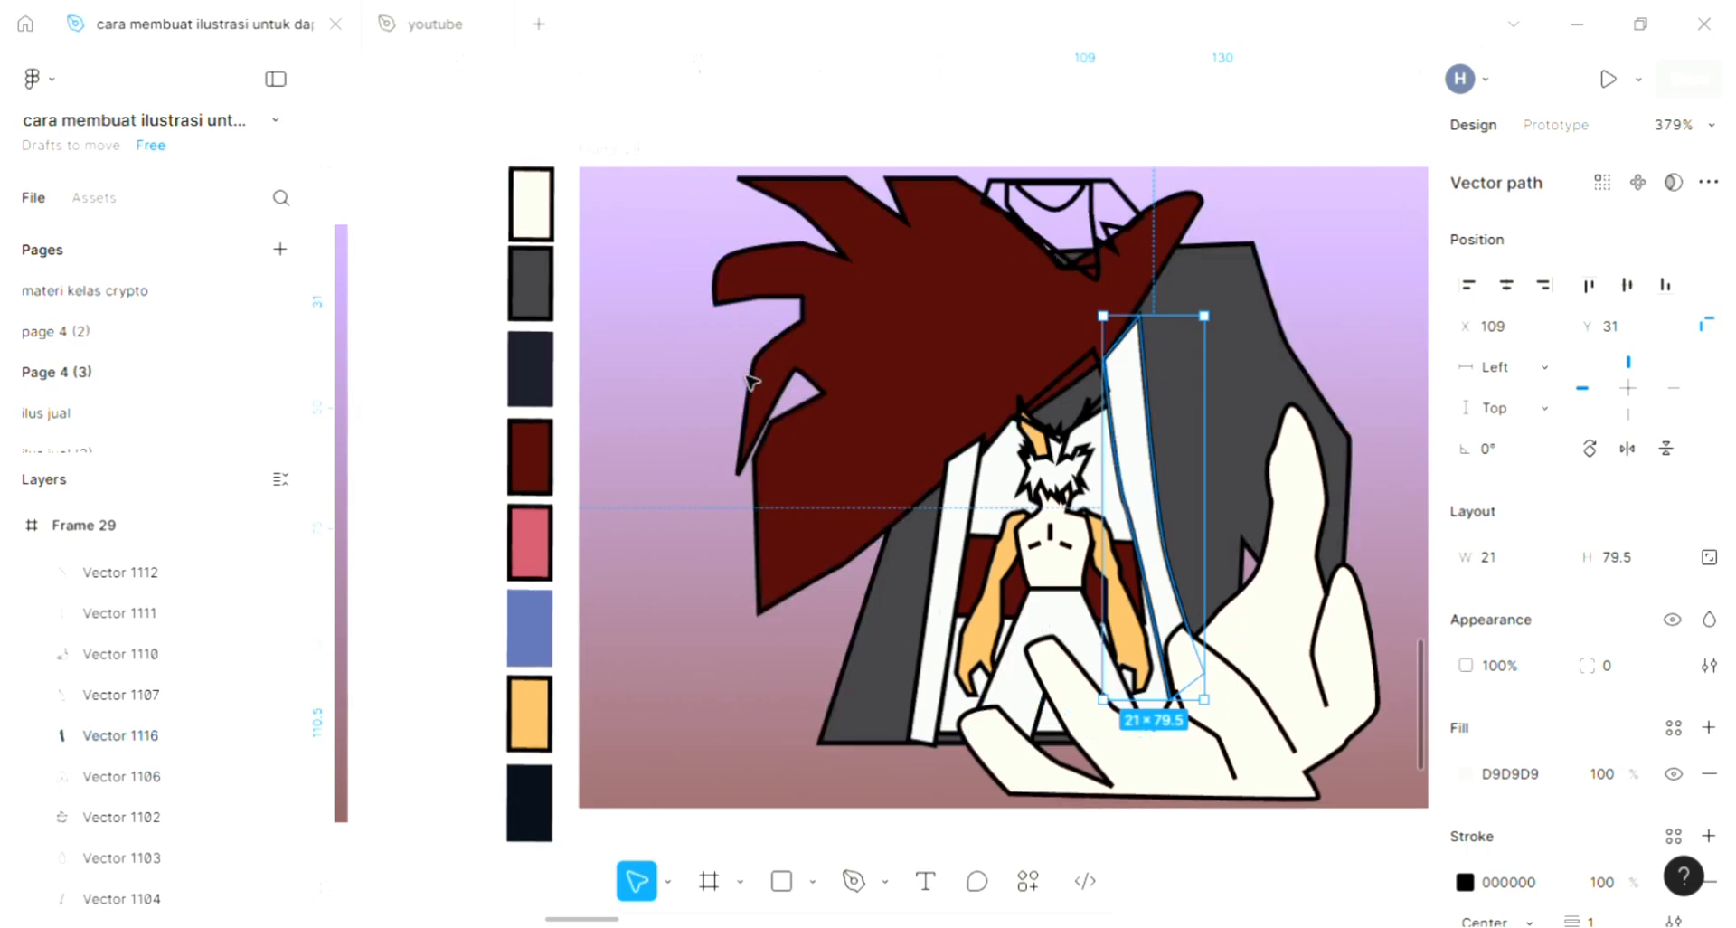
{"action": "left_click", "coordinate": [708, 585]}
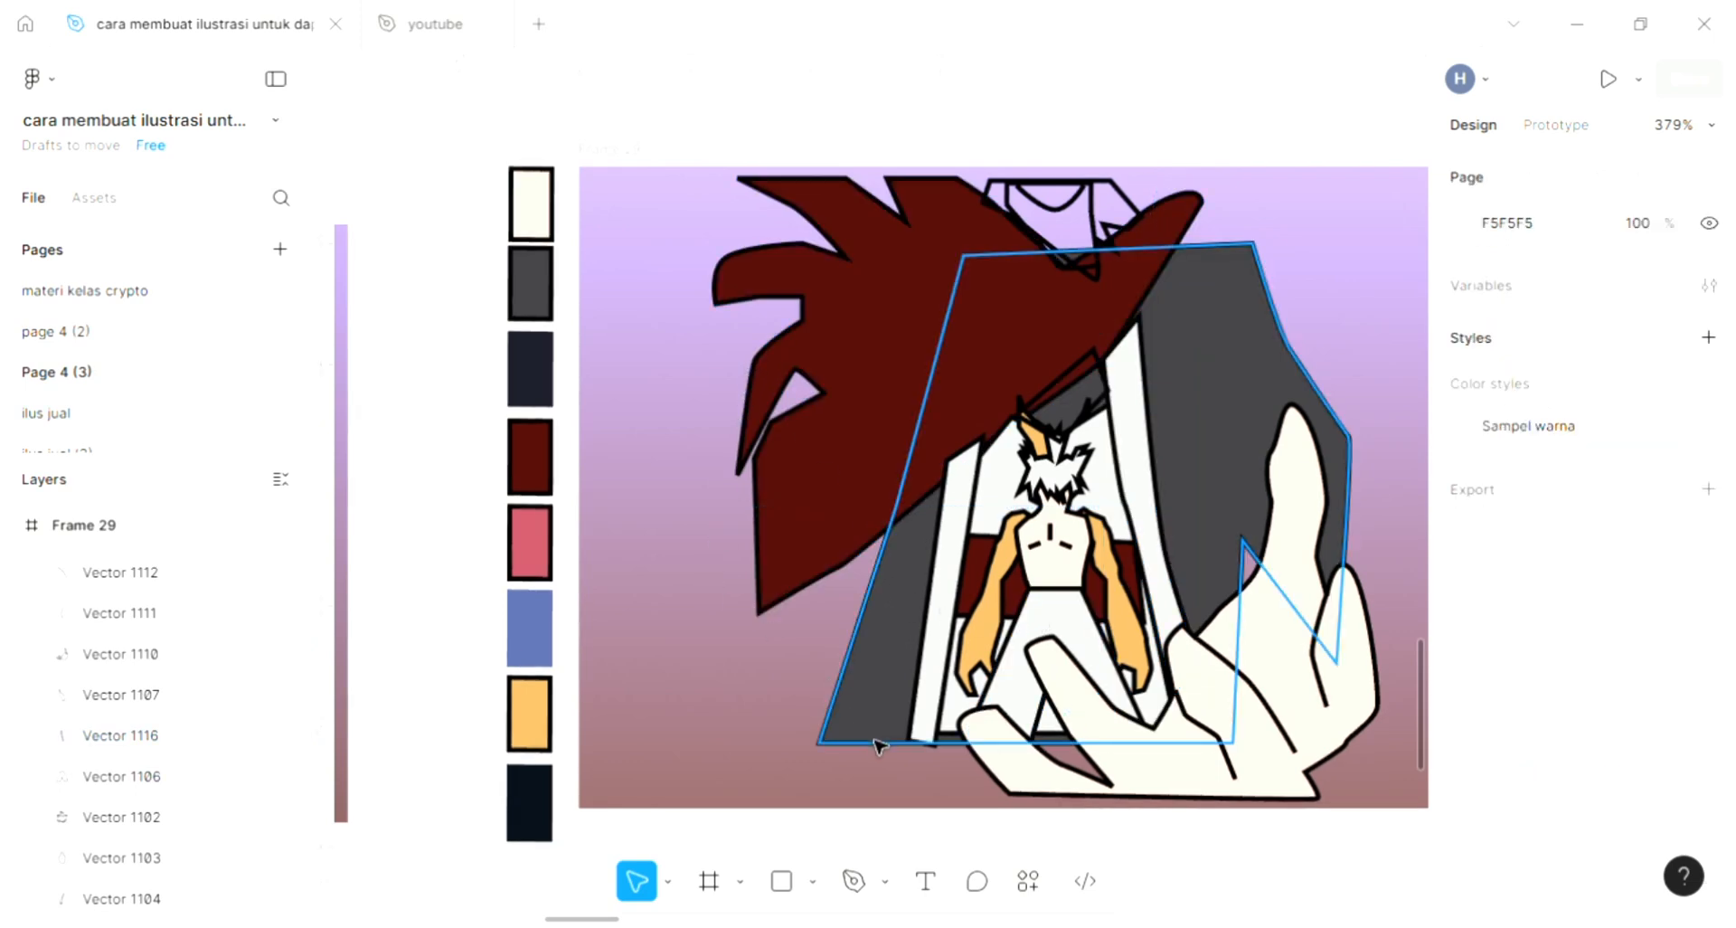
- Draw a curved fold line in the middle of the large dark red shape with the Pen tool and deselect it
{"action": "left_click", "coordinate": [854, 880]}
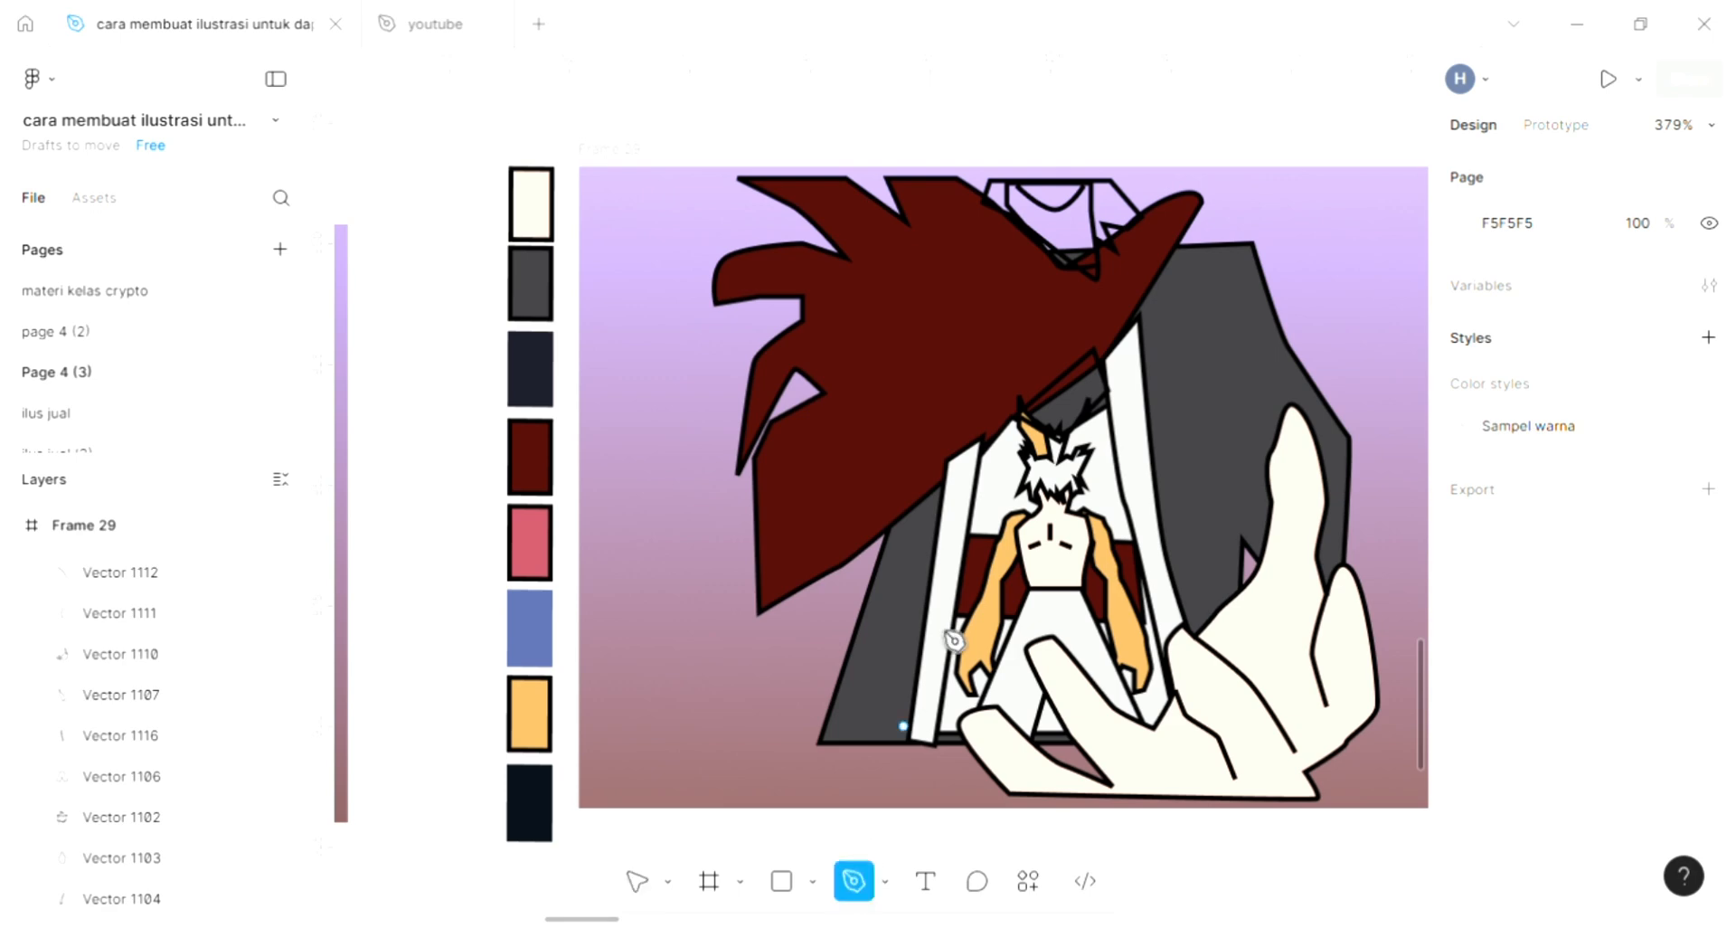
{"action": "scroll", "coordinate": [968, 604], "scroll_direction": "up", "scroll_amount": 2}
{"action": "left_click_drag", "start_coordinate": [939, 440], "coordinate": [952, 390]}
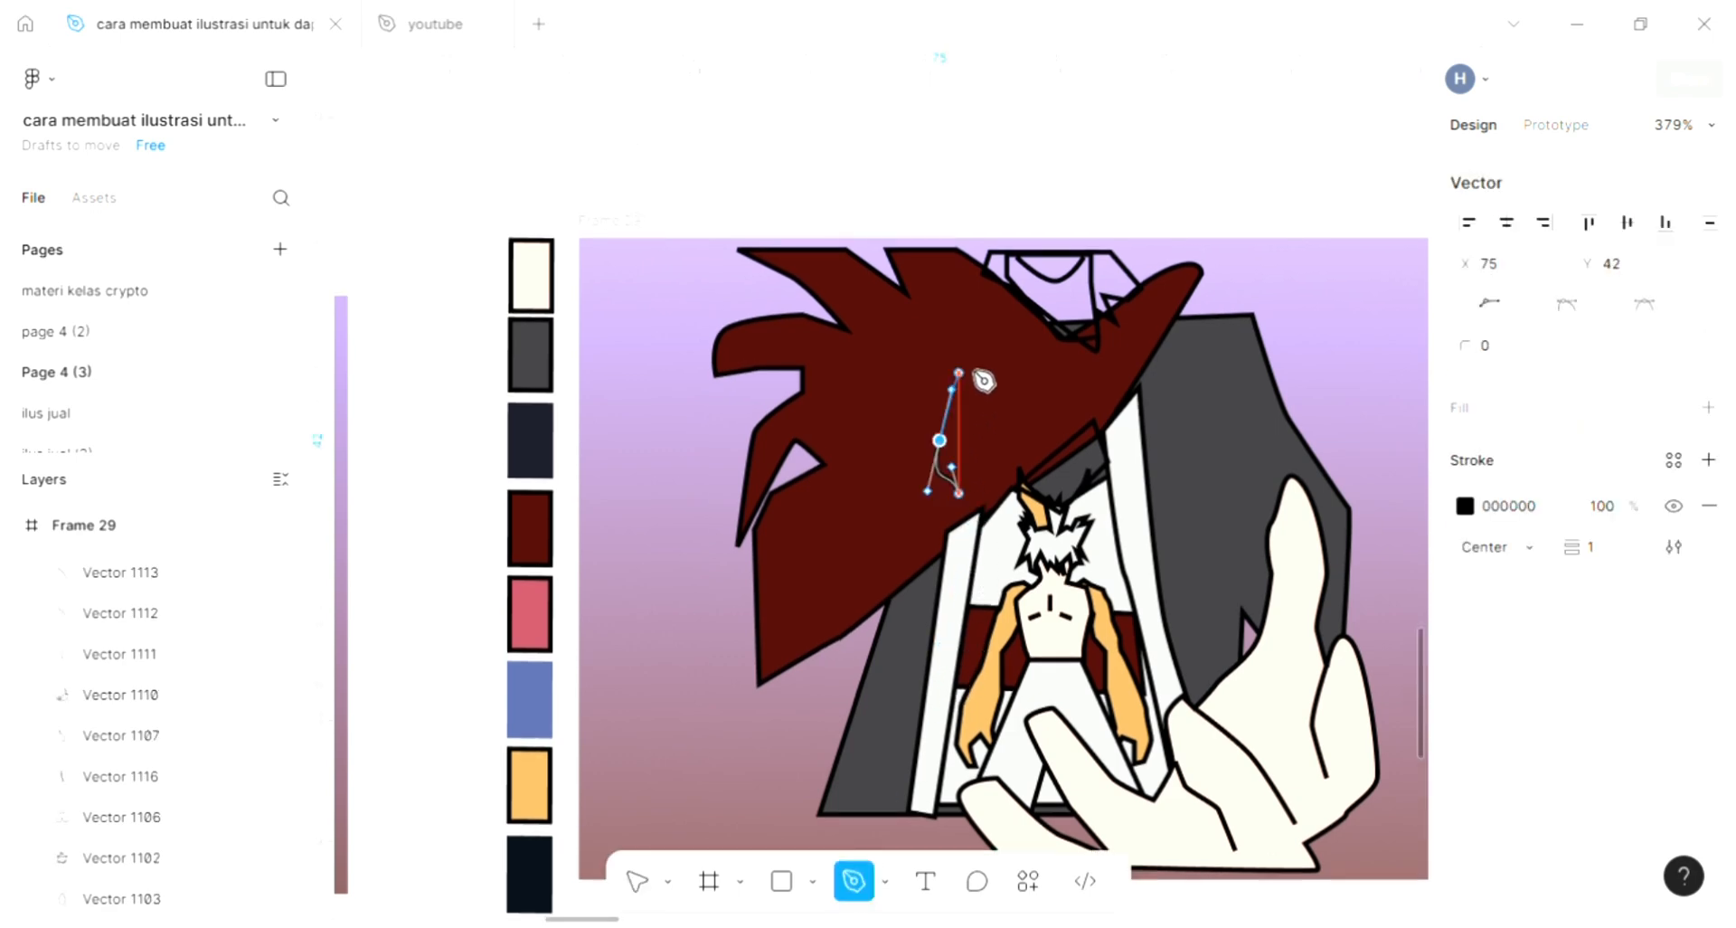
{"action": "left_click", "coordinate": [968, 365]}
{"action": "key", "text": "Escape"}
{"action": "key", "text": "Escape"}
{"action": "left_click", "coordinate": [711, 184]}
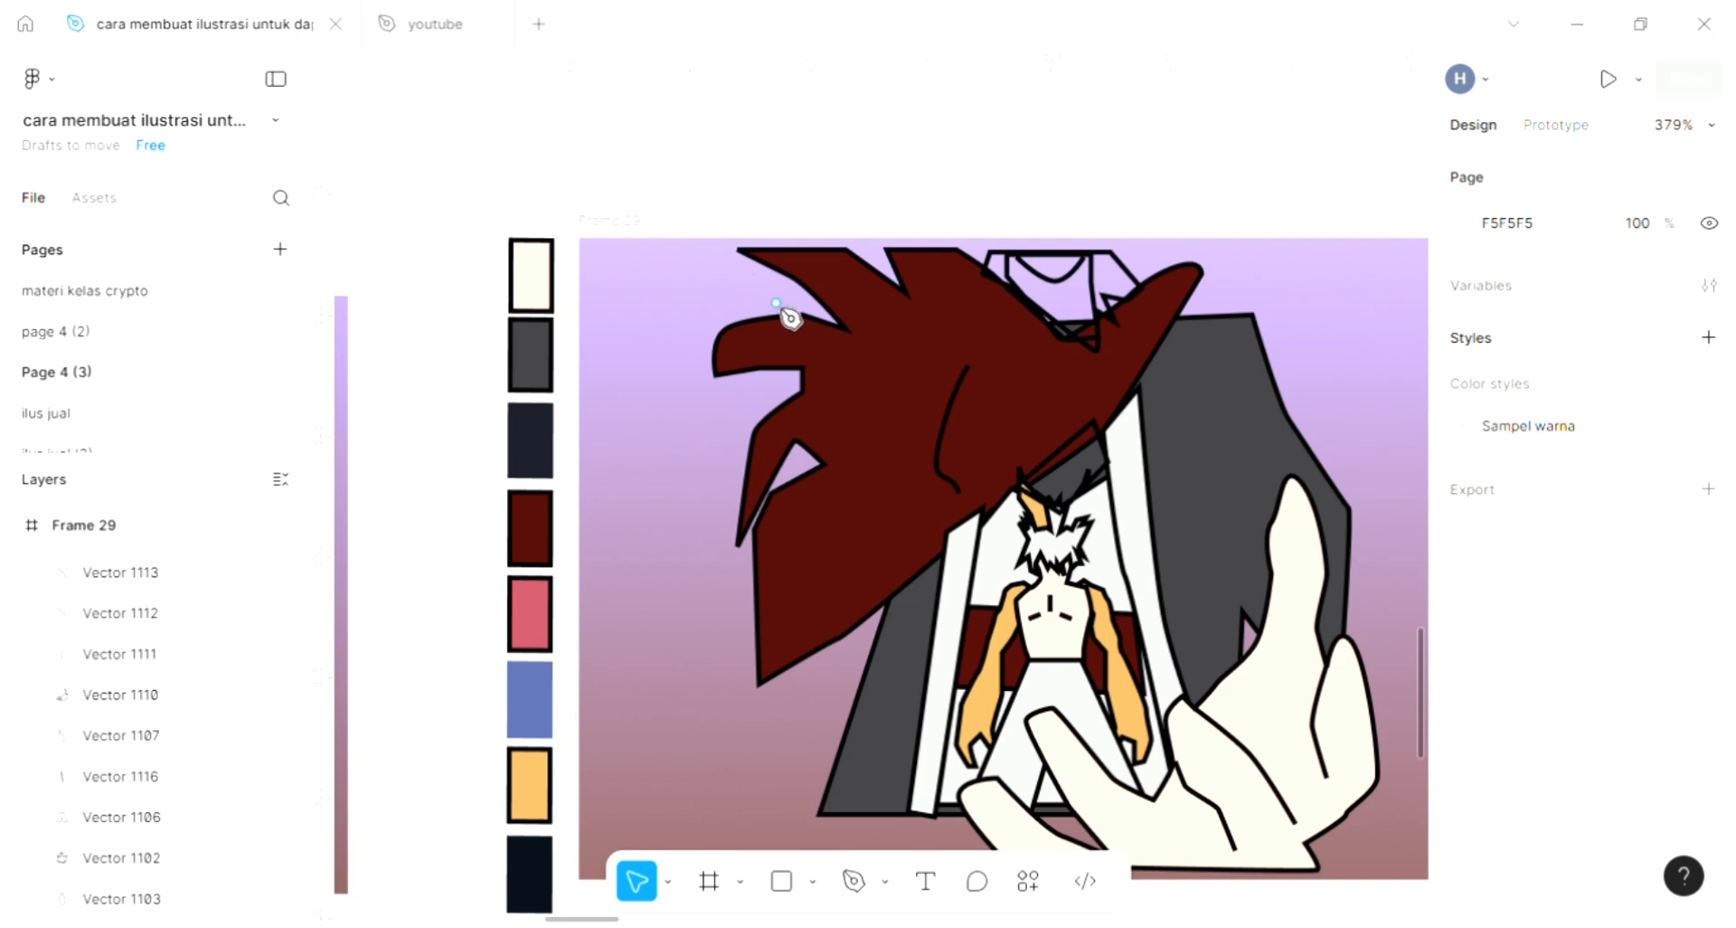
- Draw a zigzag detail line about 27.5 × 28 across the upper part of the large dark red shape and deselect it
{"action": "key", "text": "p"}
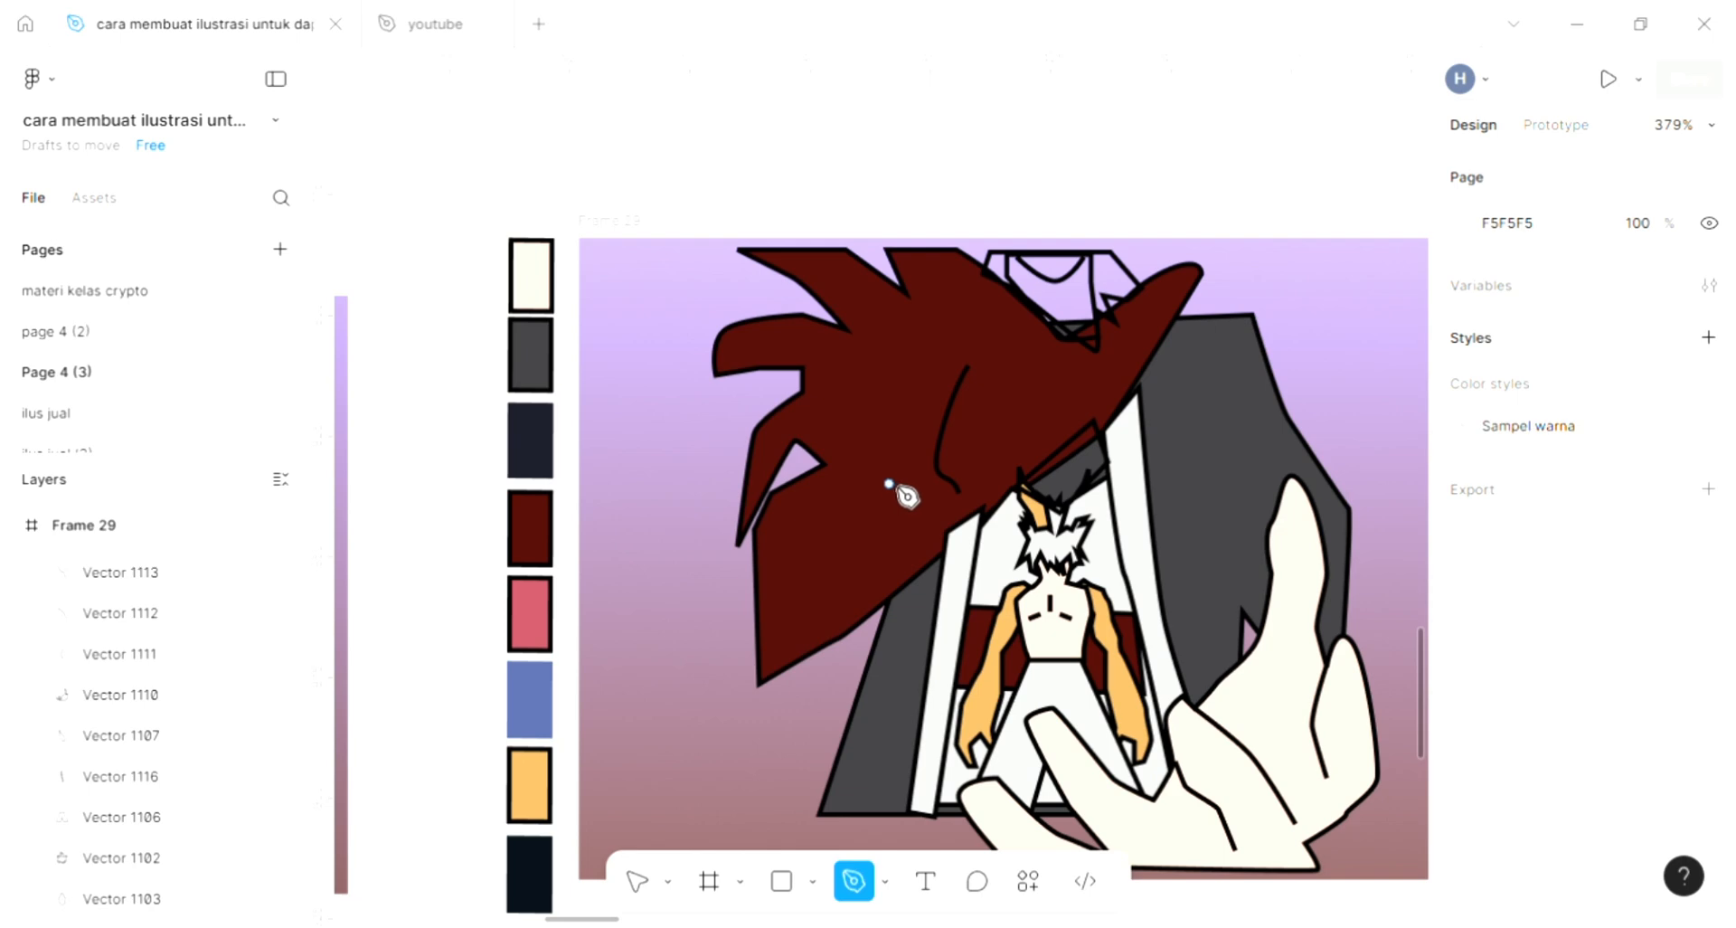
{"action": "left_click", "coordinate": [884, 401]}
{"action": "left_click", "coordinate": [850, 377]}
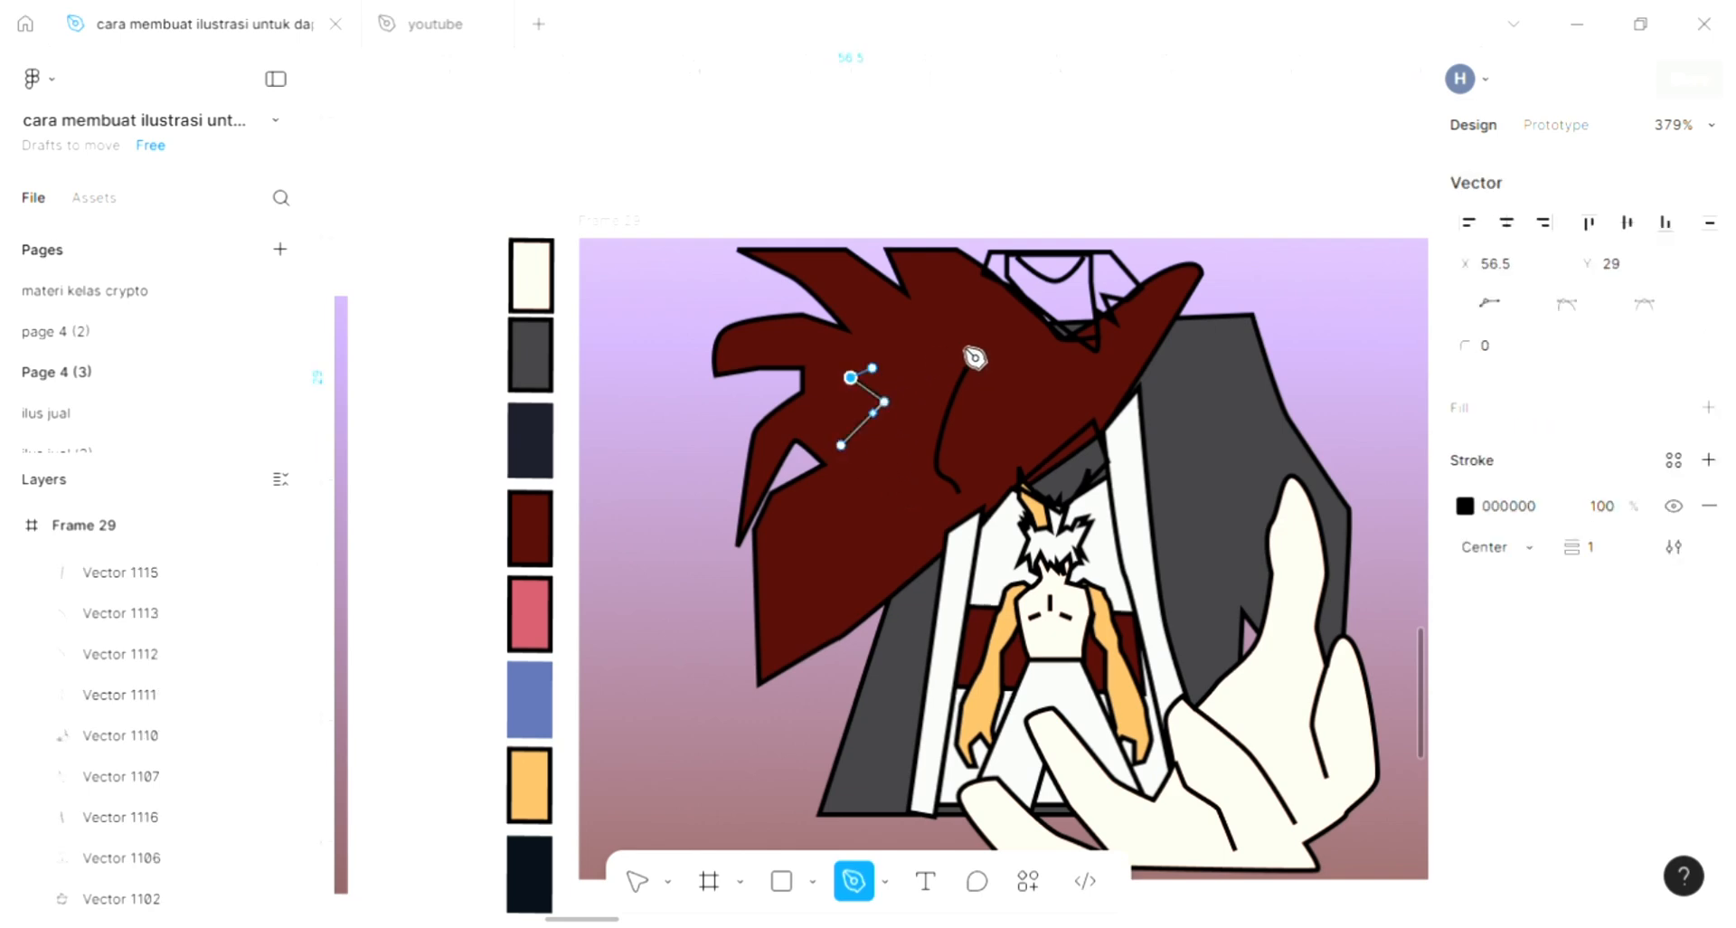
{"action": "left_click", "coordinate": [964, 341]}
{"action": "left_click", "coordinate": [903, 327]}
{"action": "left_click", "coordinate": [973, 311]}
{"action": "key", "text": "Escape"}
{"action": "key", "text": "Escape"}
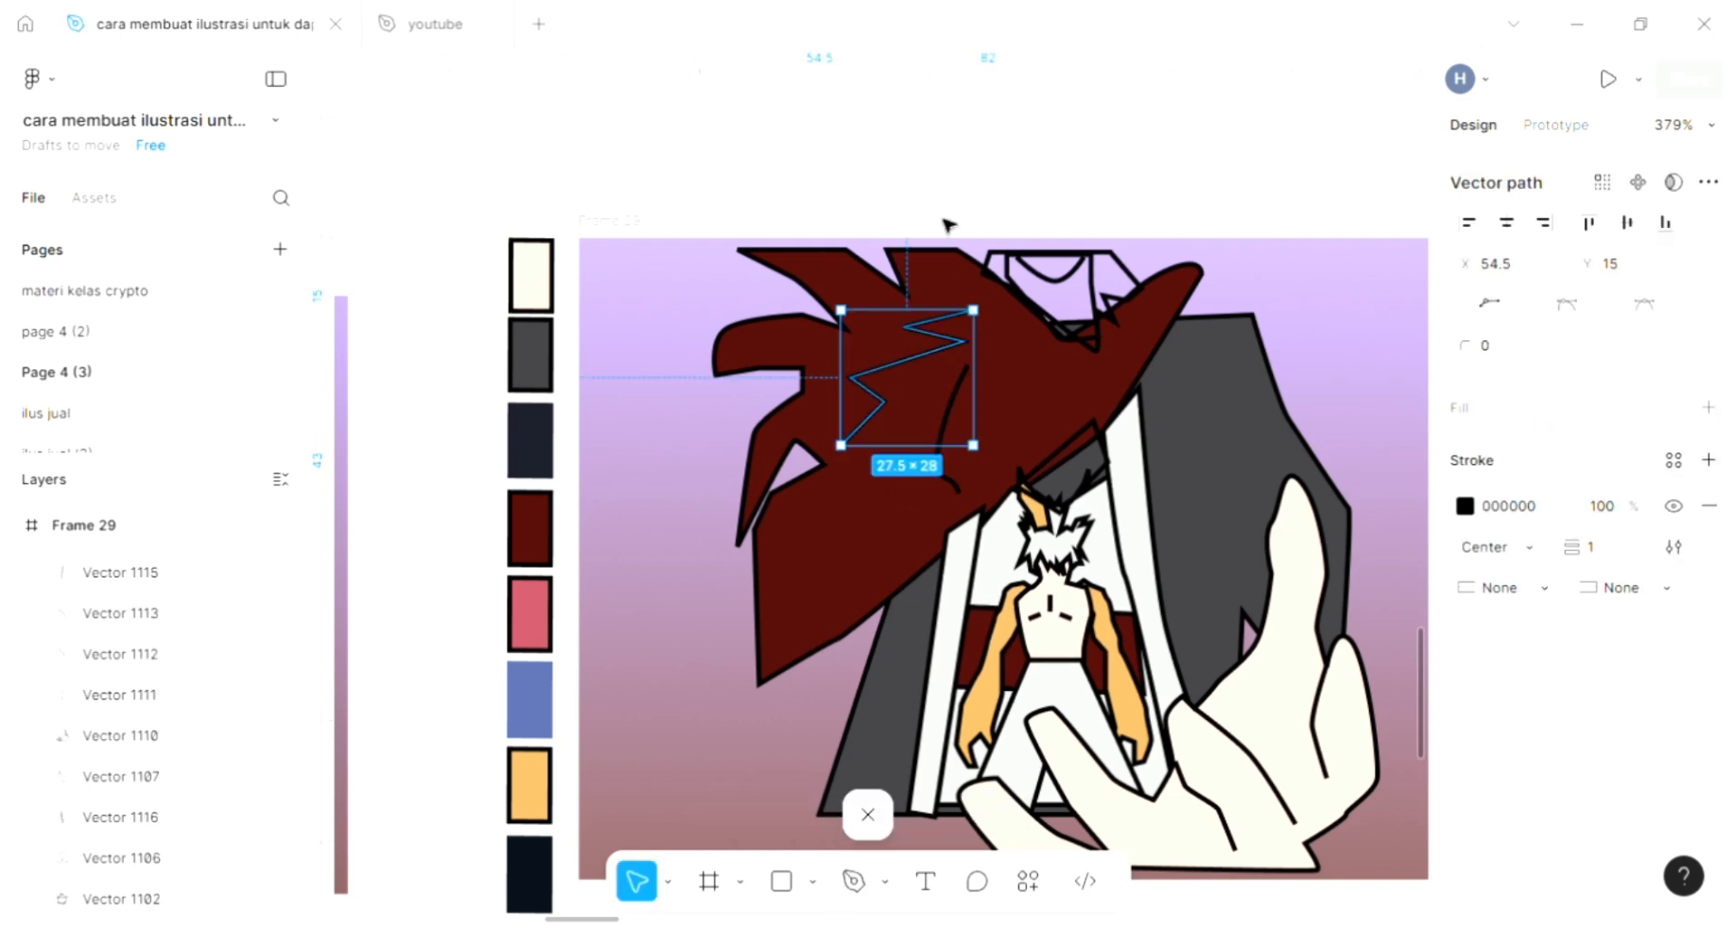
{"action": "left_click", "coordinate": [944, 158]}
- Add a light grey D9D9D9 fill to the wide jagged collar shape above the dark red shape and send it to the back
{"action": "scroll", "coordinate": [1008, 522], "scroll_direction": "right", "scroll_amount": 1}
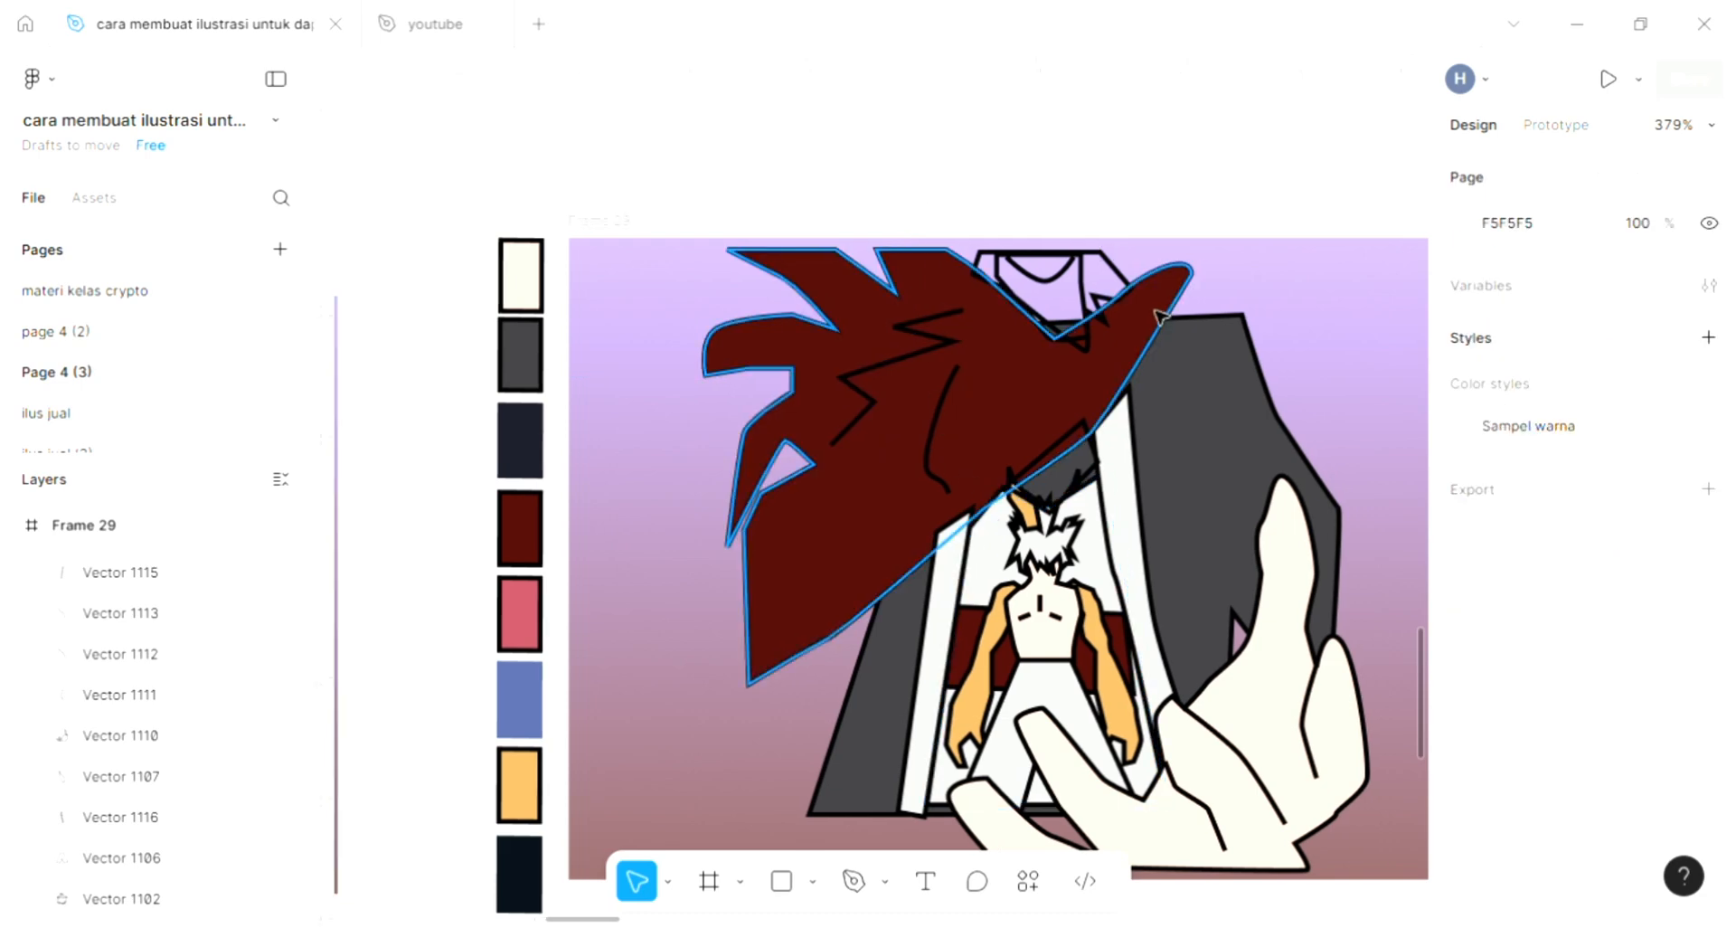
{"action": "left_click", "coordinate": [1109, 267]}
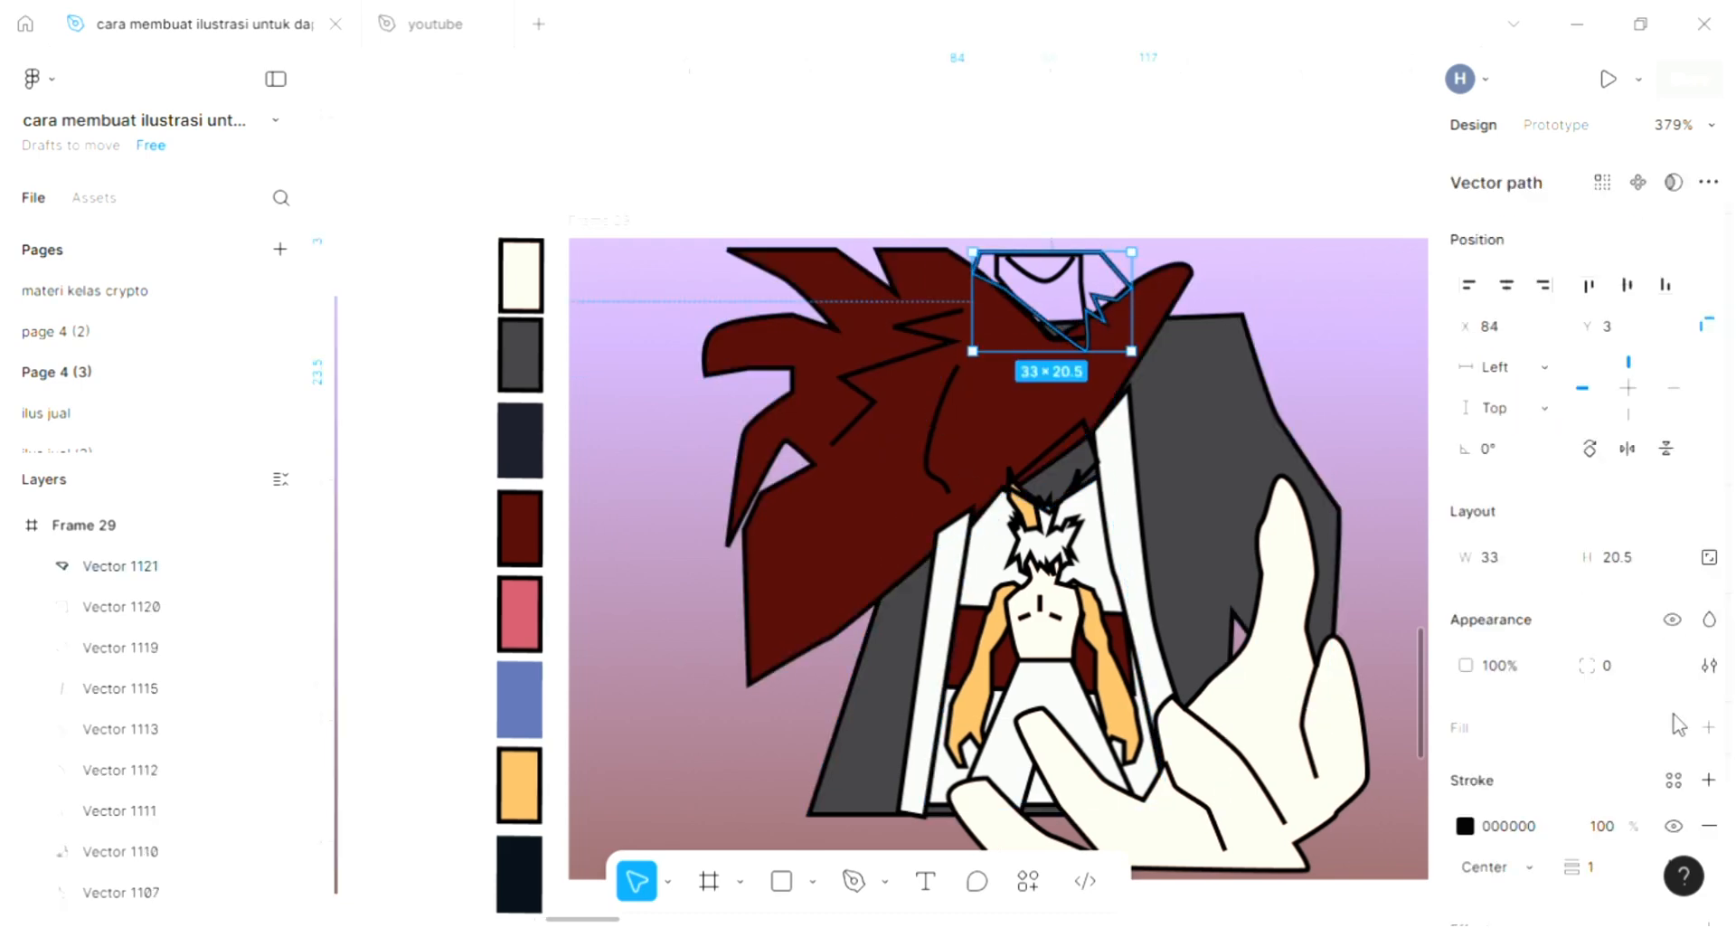
{"action": "left_click", "coordinate": [1709, 728]}
{"action": "left_click", "coordinate": [1465, 773]}
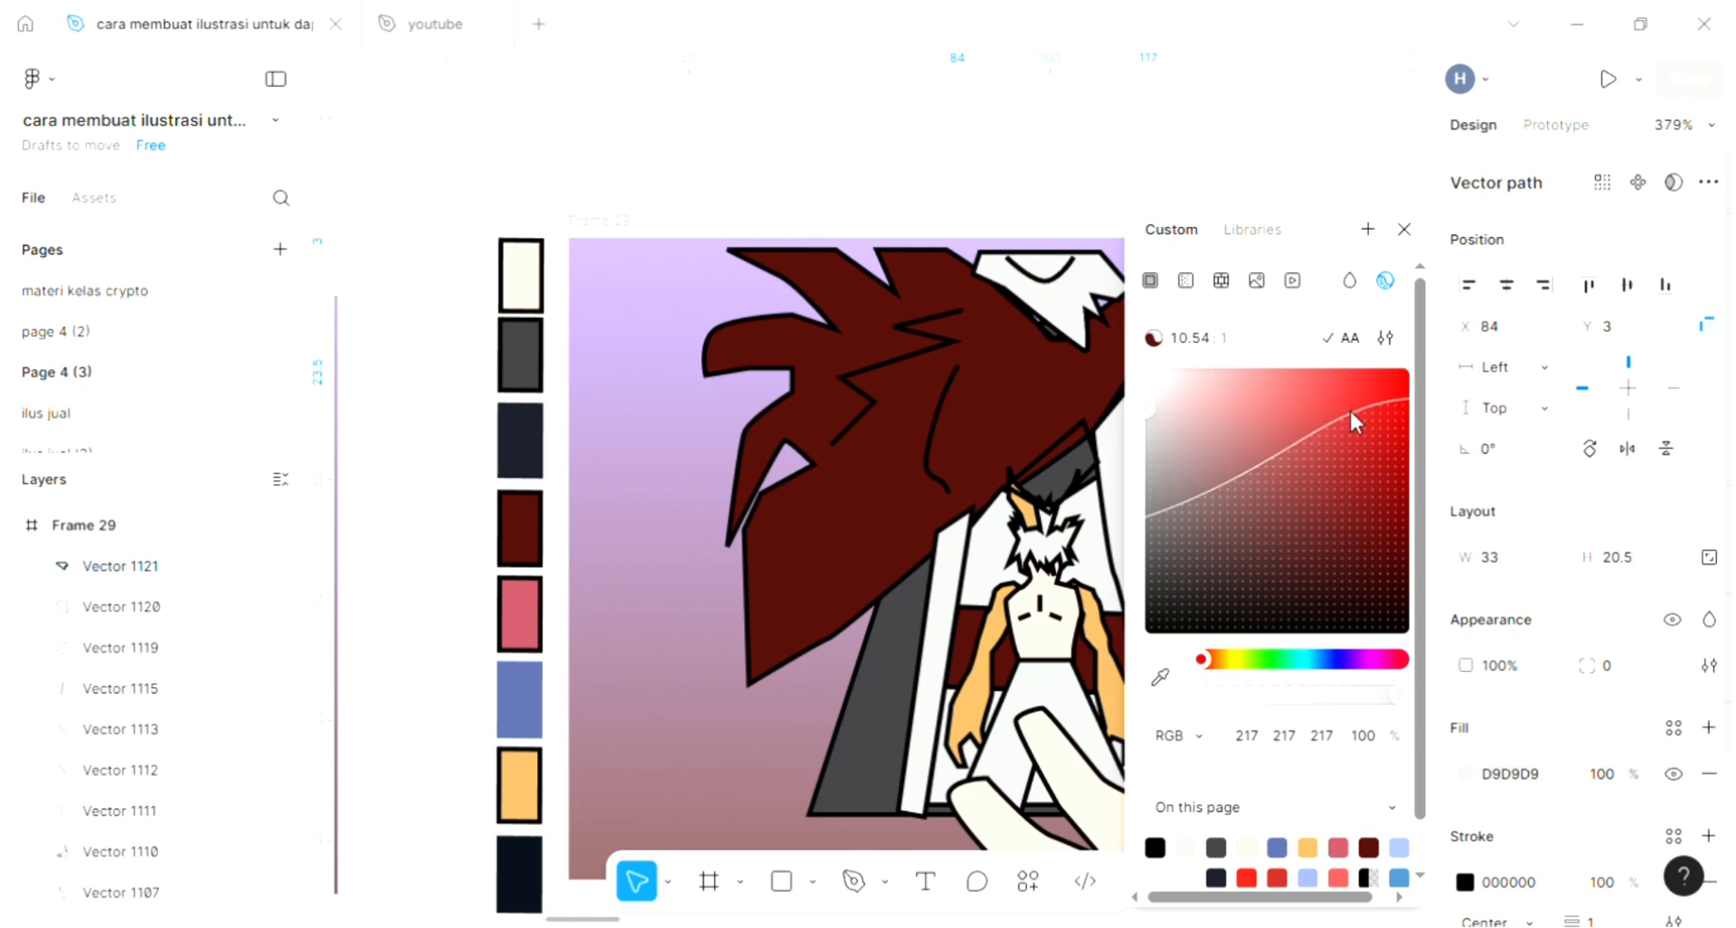
{"action": "left_click", "coordinate": [1405, 230]}
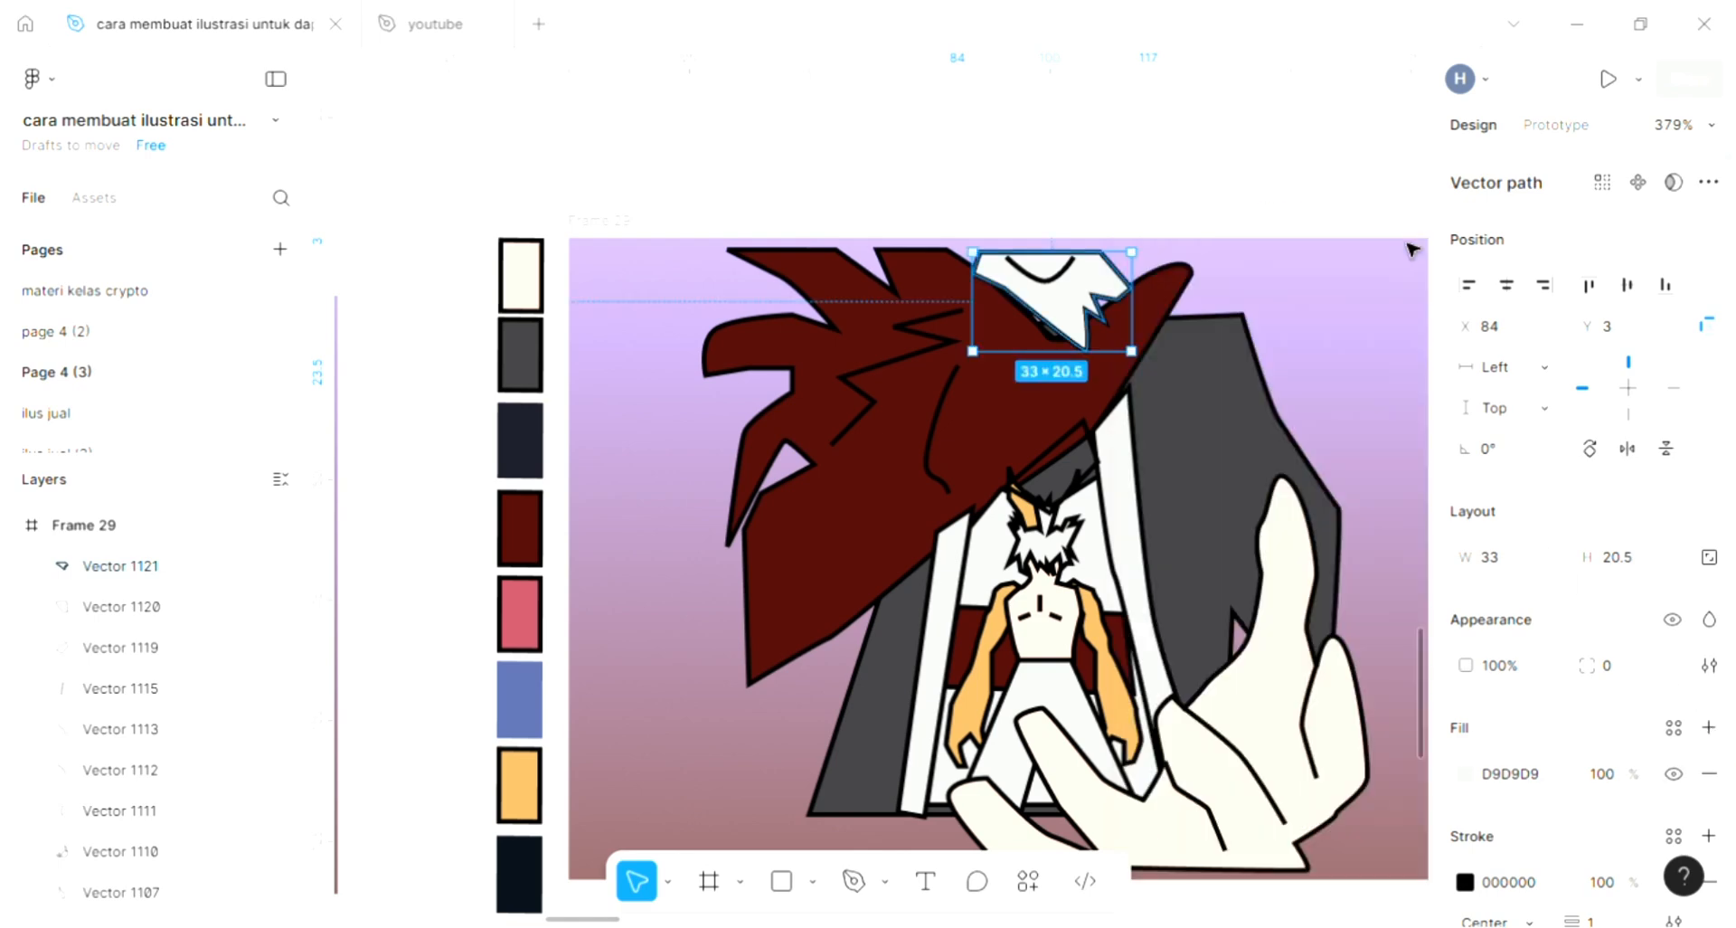
{"action": "key", "text": "ctrl+shift+bracketleft"}
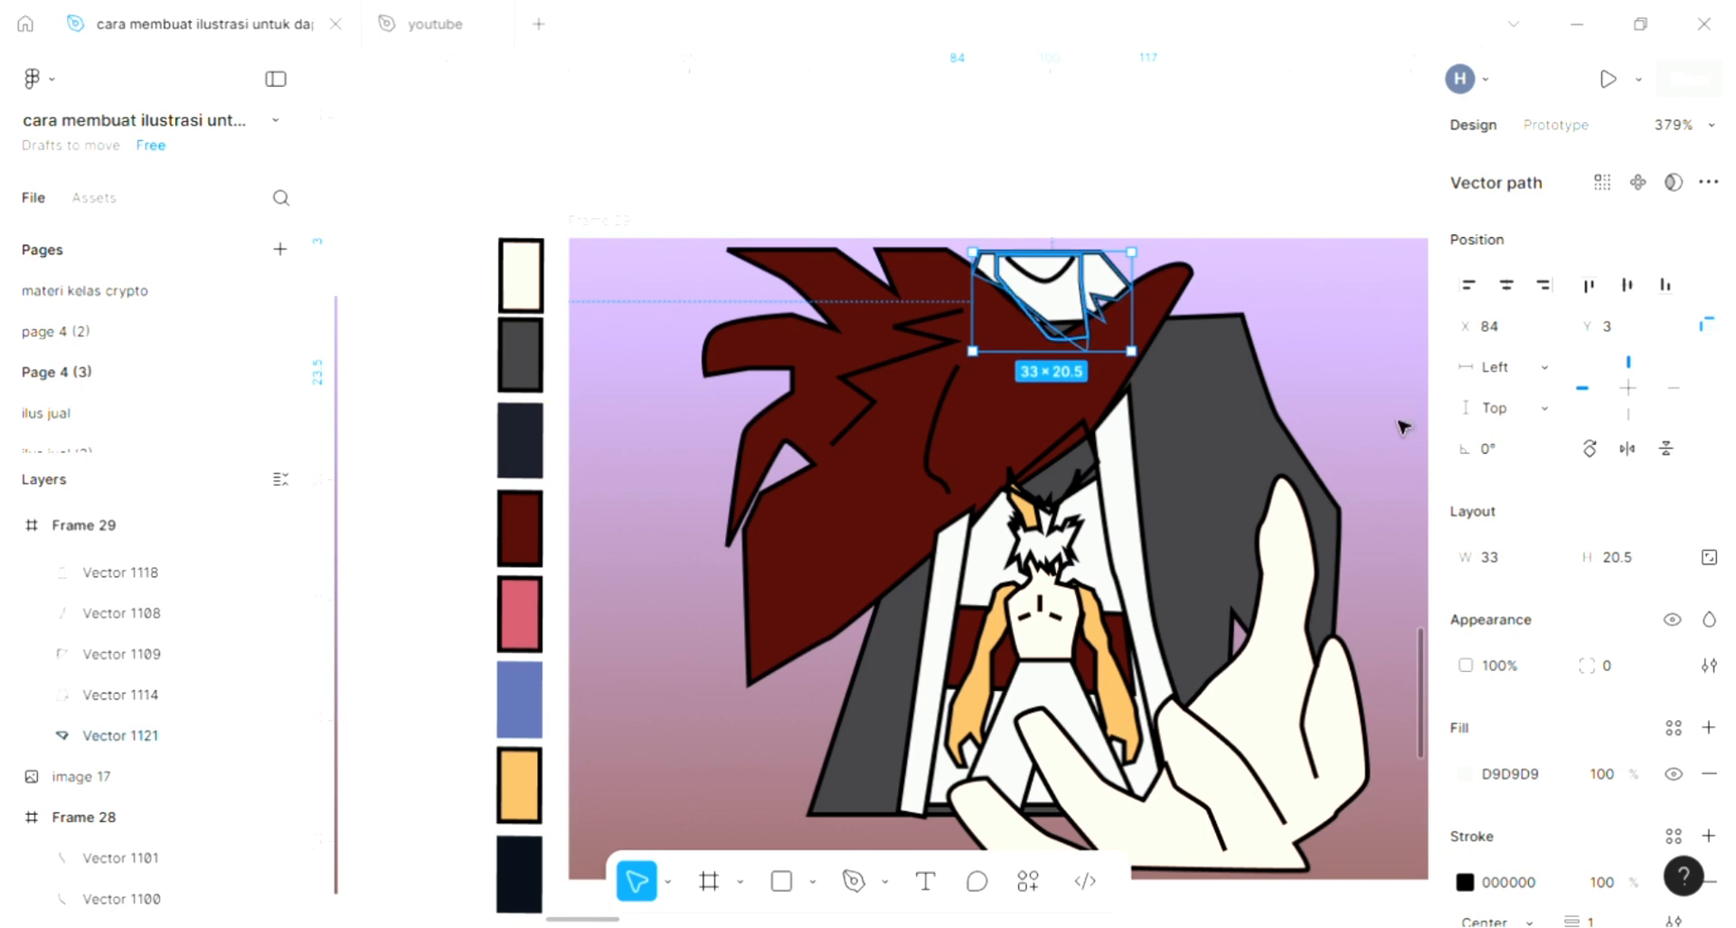
- Fill the tapered neck shape inside the collar with FFE2D3 sampled from the cream palette swatch and deselect it
{"action": "key", "text": "Tab"}
{"action": "left_click", "coordinate": [1709, 729]}
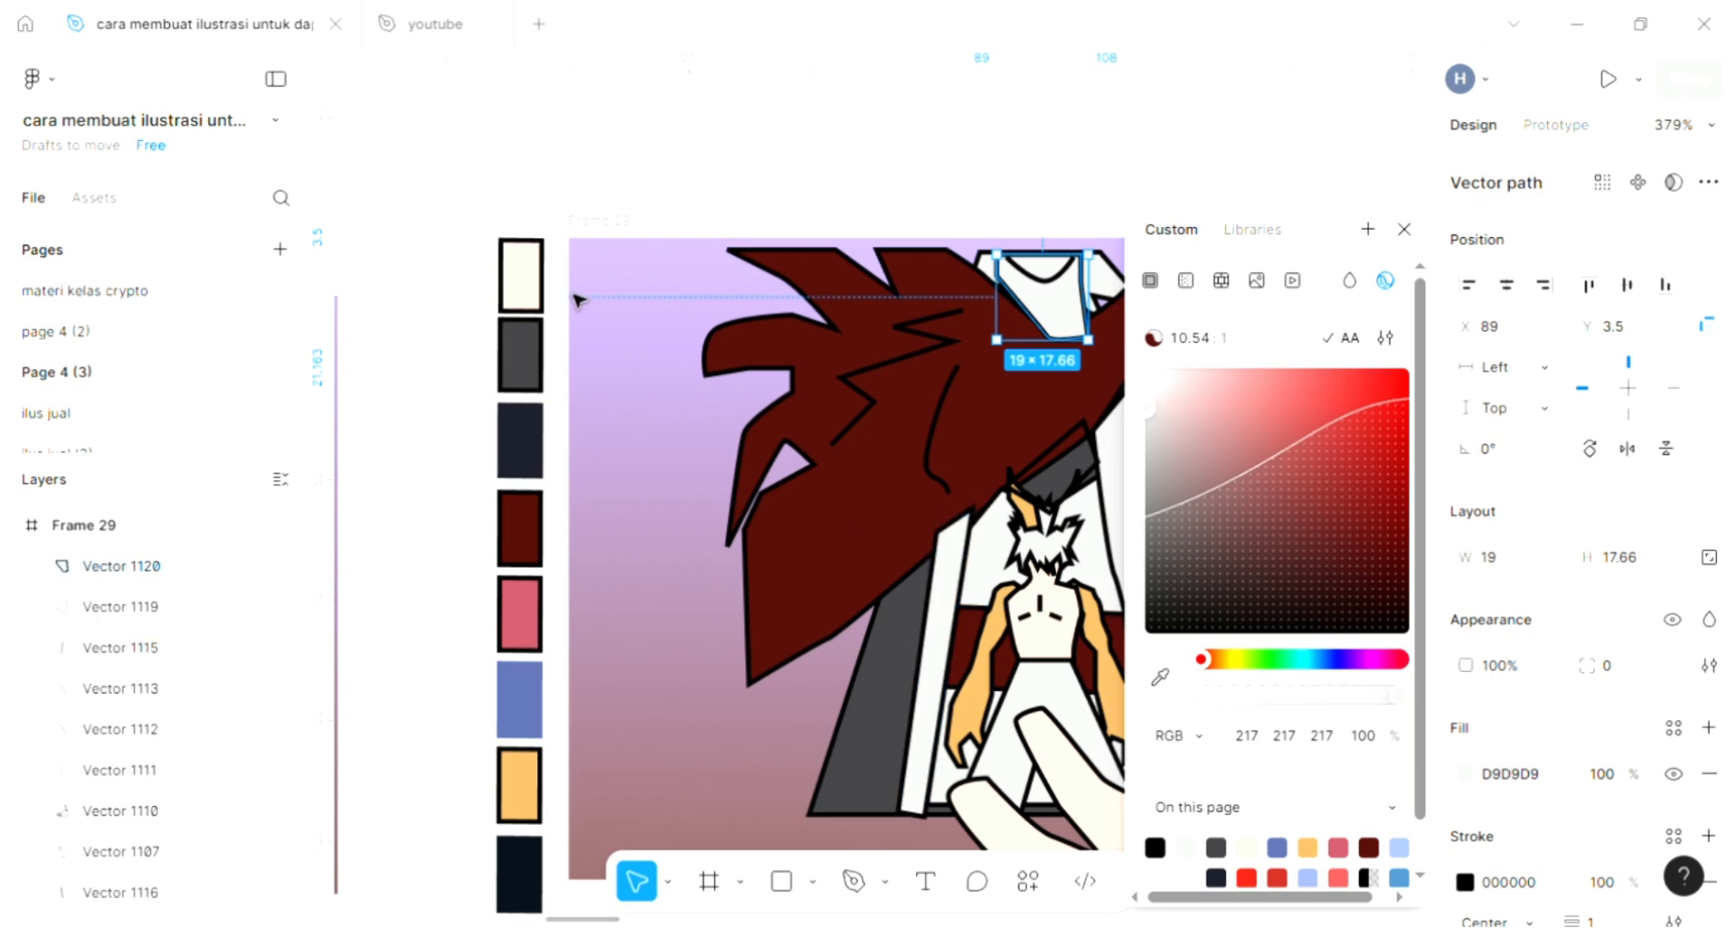
{"action": "left_click", "coordinate": [1161, 680]}
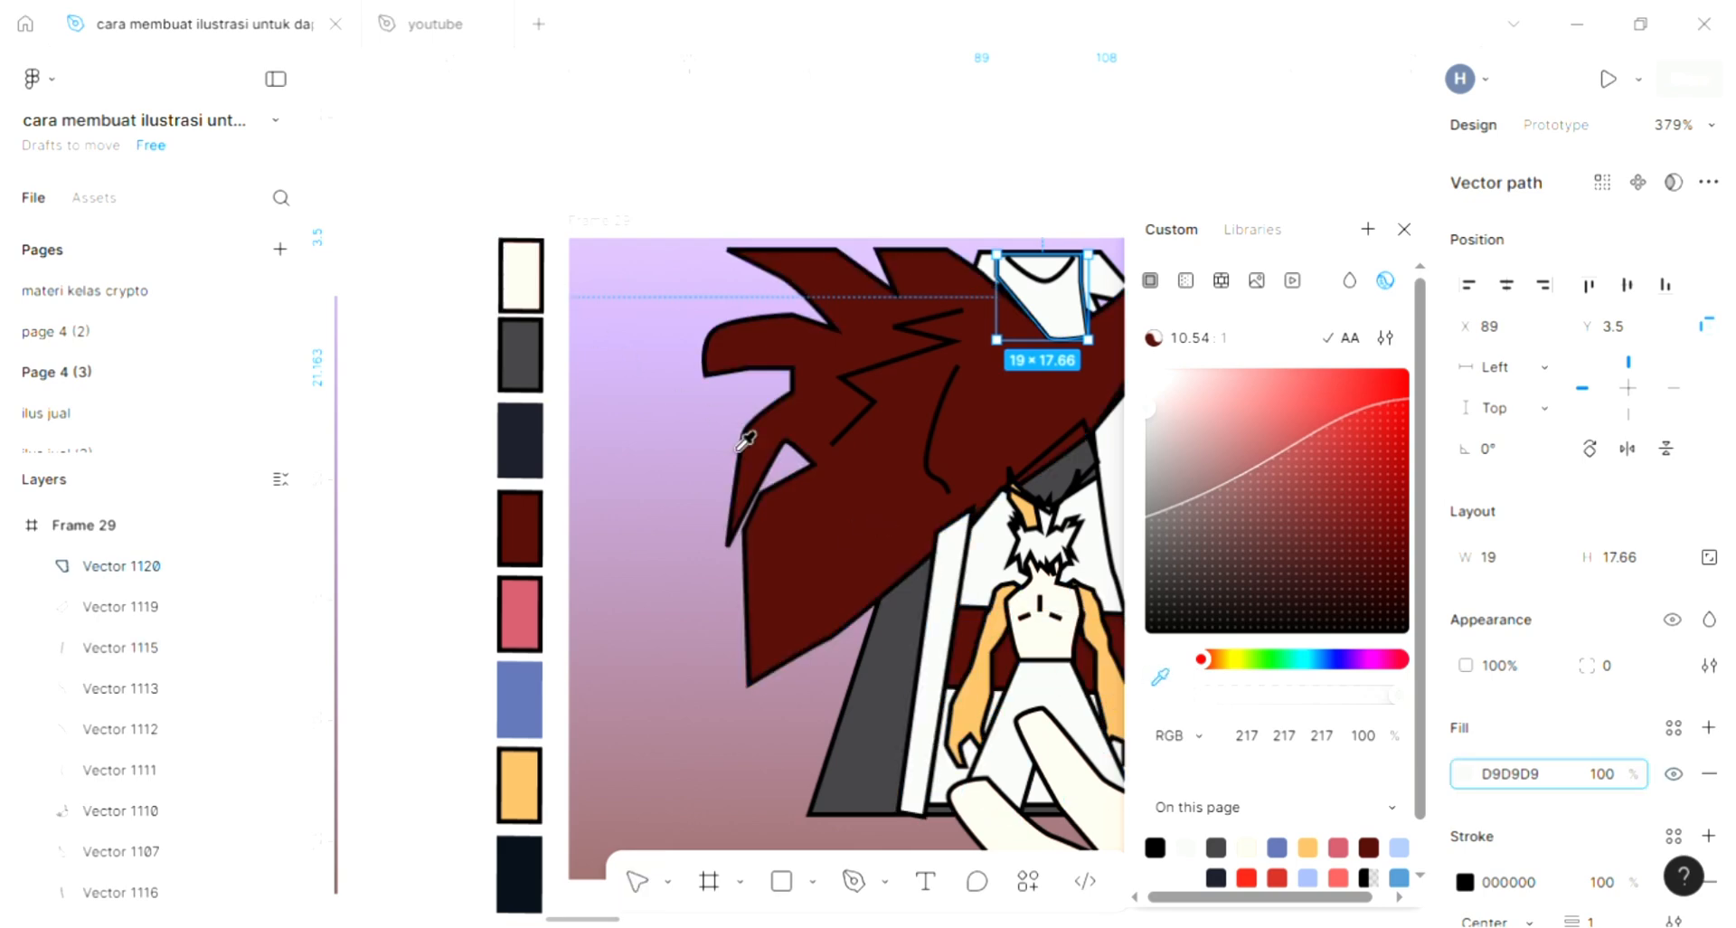
{"action": "left_click", "coordinate": [516, 271]}
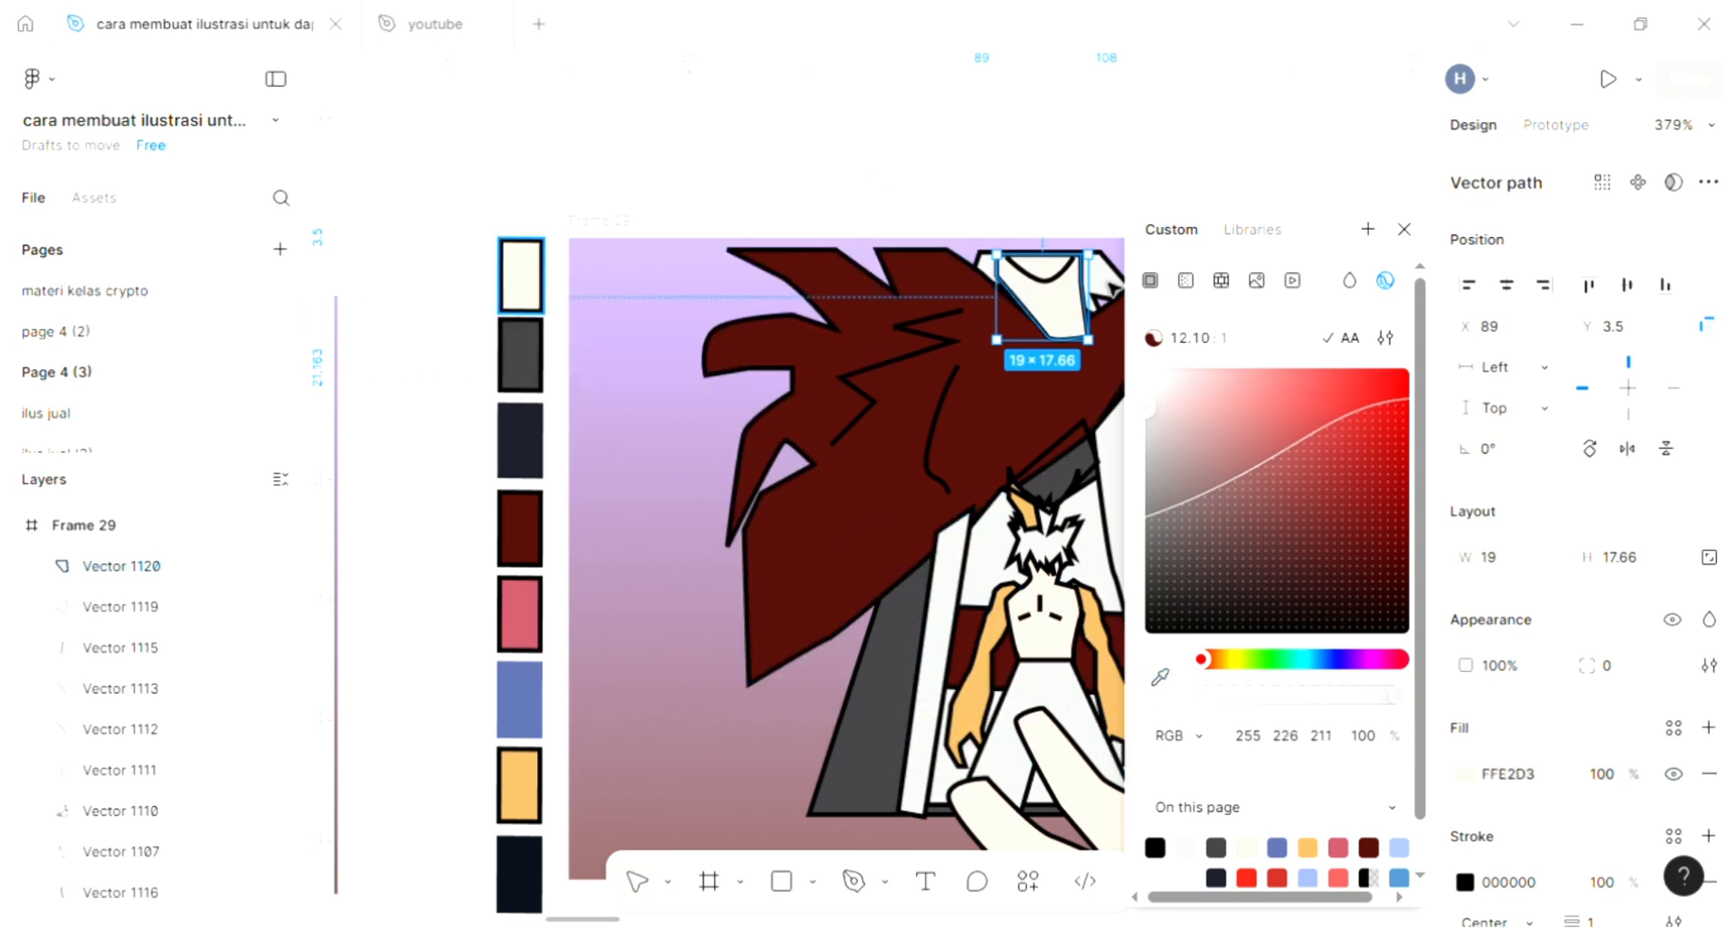
{"action": "key", "text": "Escape"}
{"action": "key", "text": "Escape"}
{"action": "scroll", "coordinate": [1142, 601], "scroll_direction": "up", "scroll_amount": 5, "text": "ctrl"}
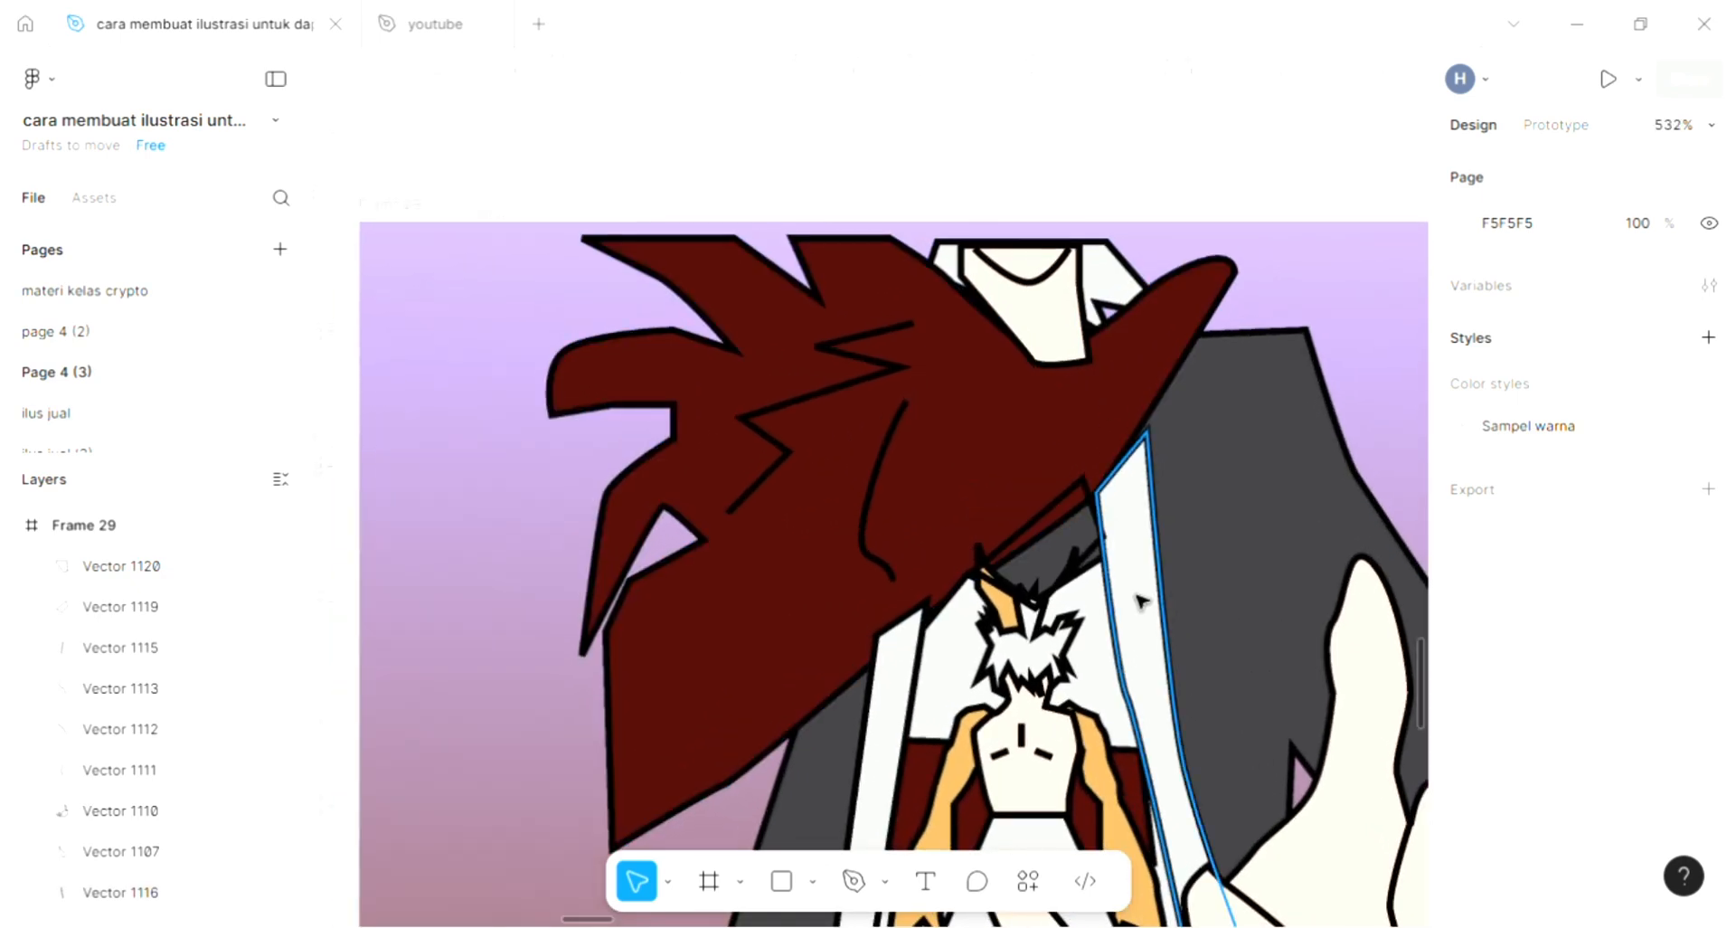
{"action": "scroll", "coordinate": [1172, 575], "scroll_direction": "down", "scroll_amount": 3, "text": "ctrl"}
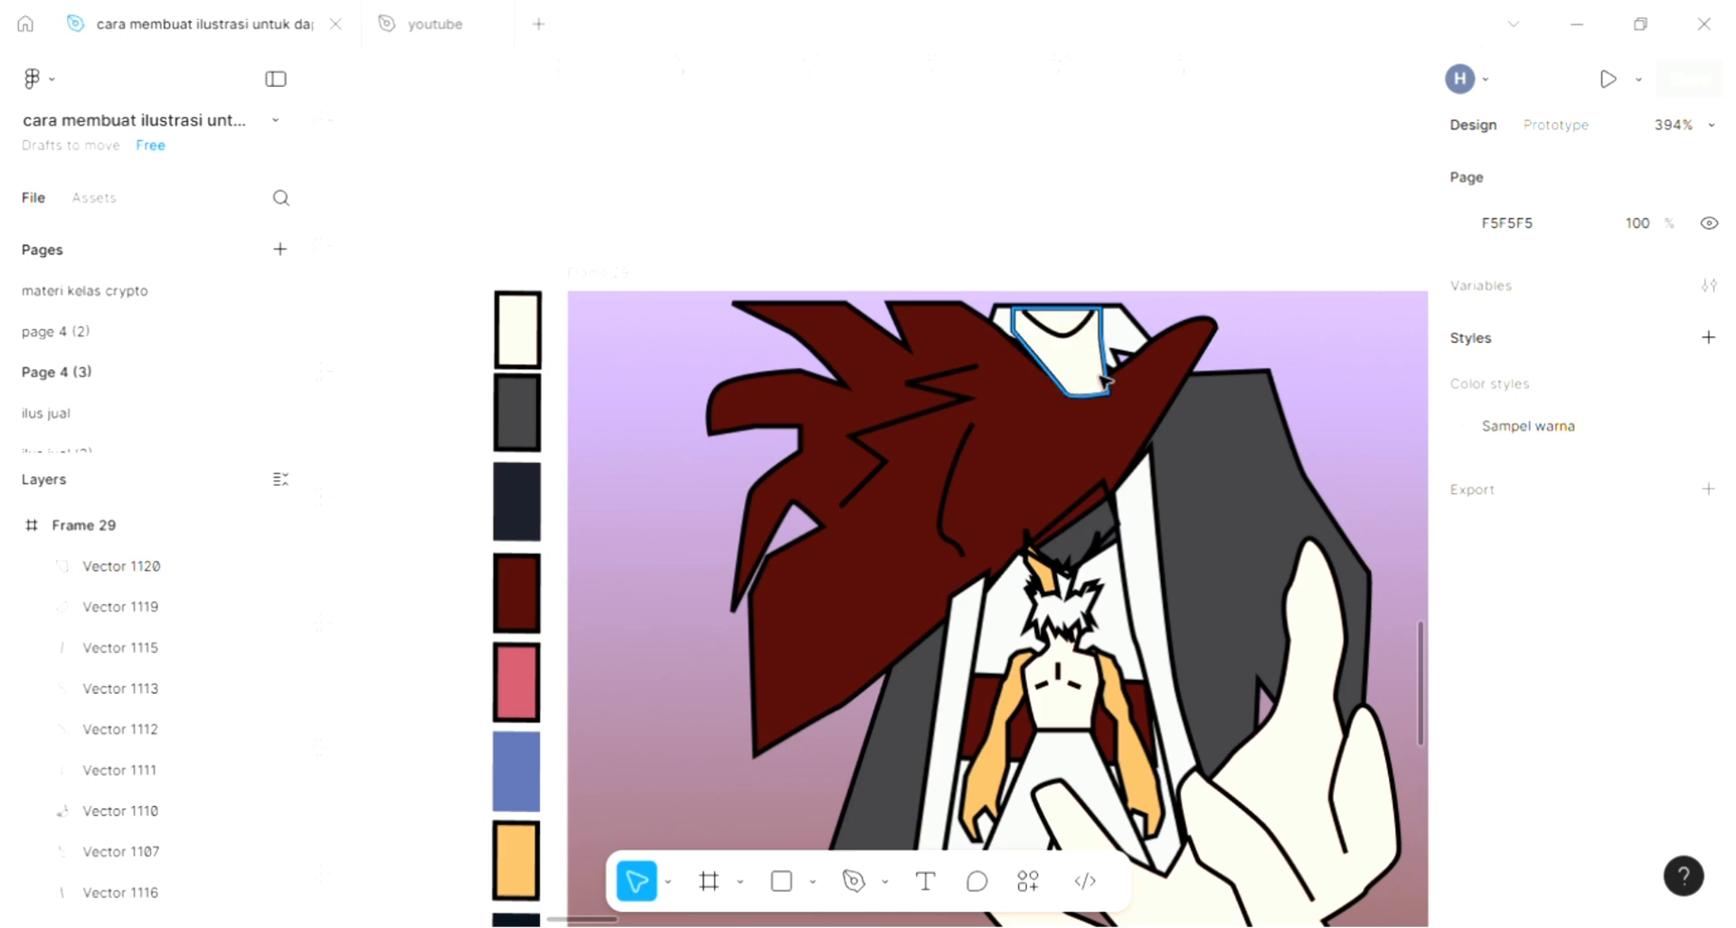
- Send the cream neck shape backward until it sits behind the dark red shape but in front of the collar, and deselect it
{"action": "left_click", "coordinate": [1104, 381]}
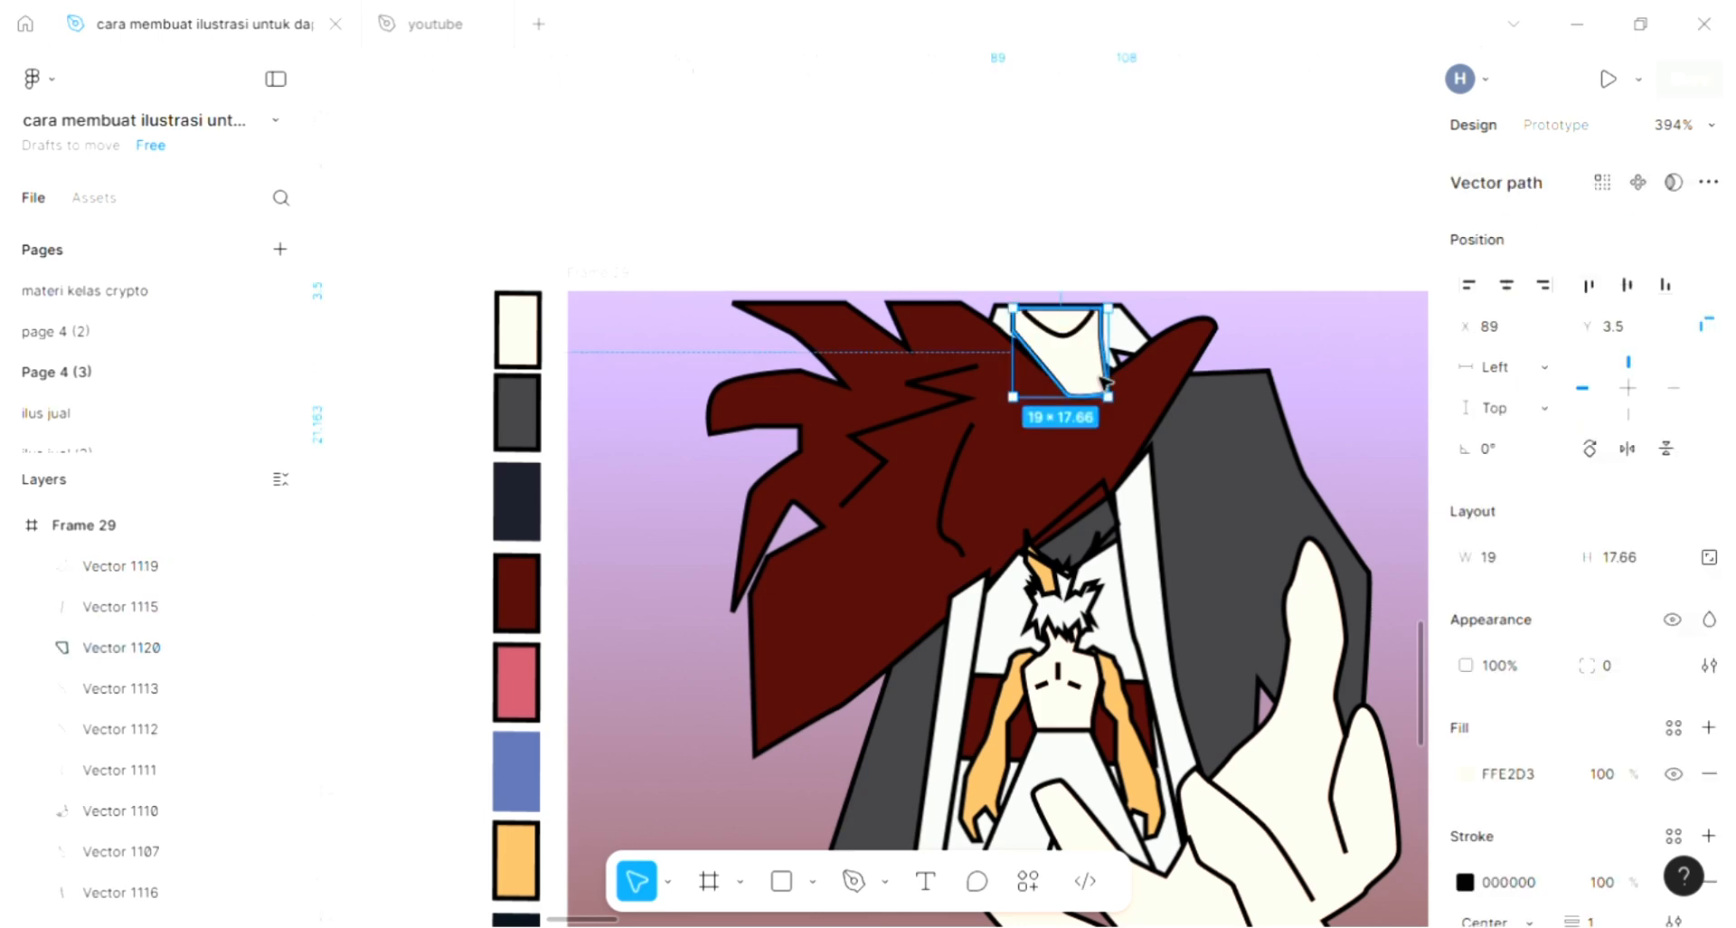
{"action": "key", "text": "ctrl+bracketleft"}
{"action": "key", "text": "ctrl+bracketleft"}
{"action": "key", "text": "ctrl+bracketleft"}
{"action": "key", "text": "ctrl+bracketleft"}
{"action": "key", "text": "ctrl+bracketleft"}
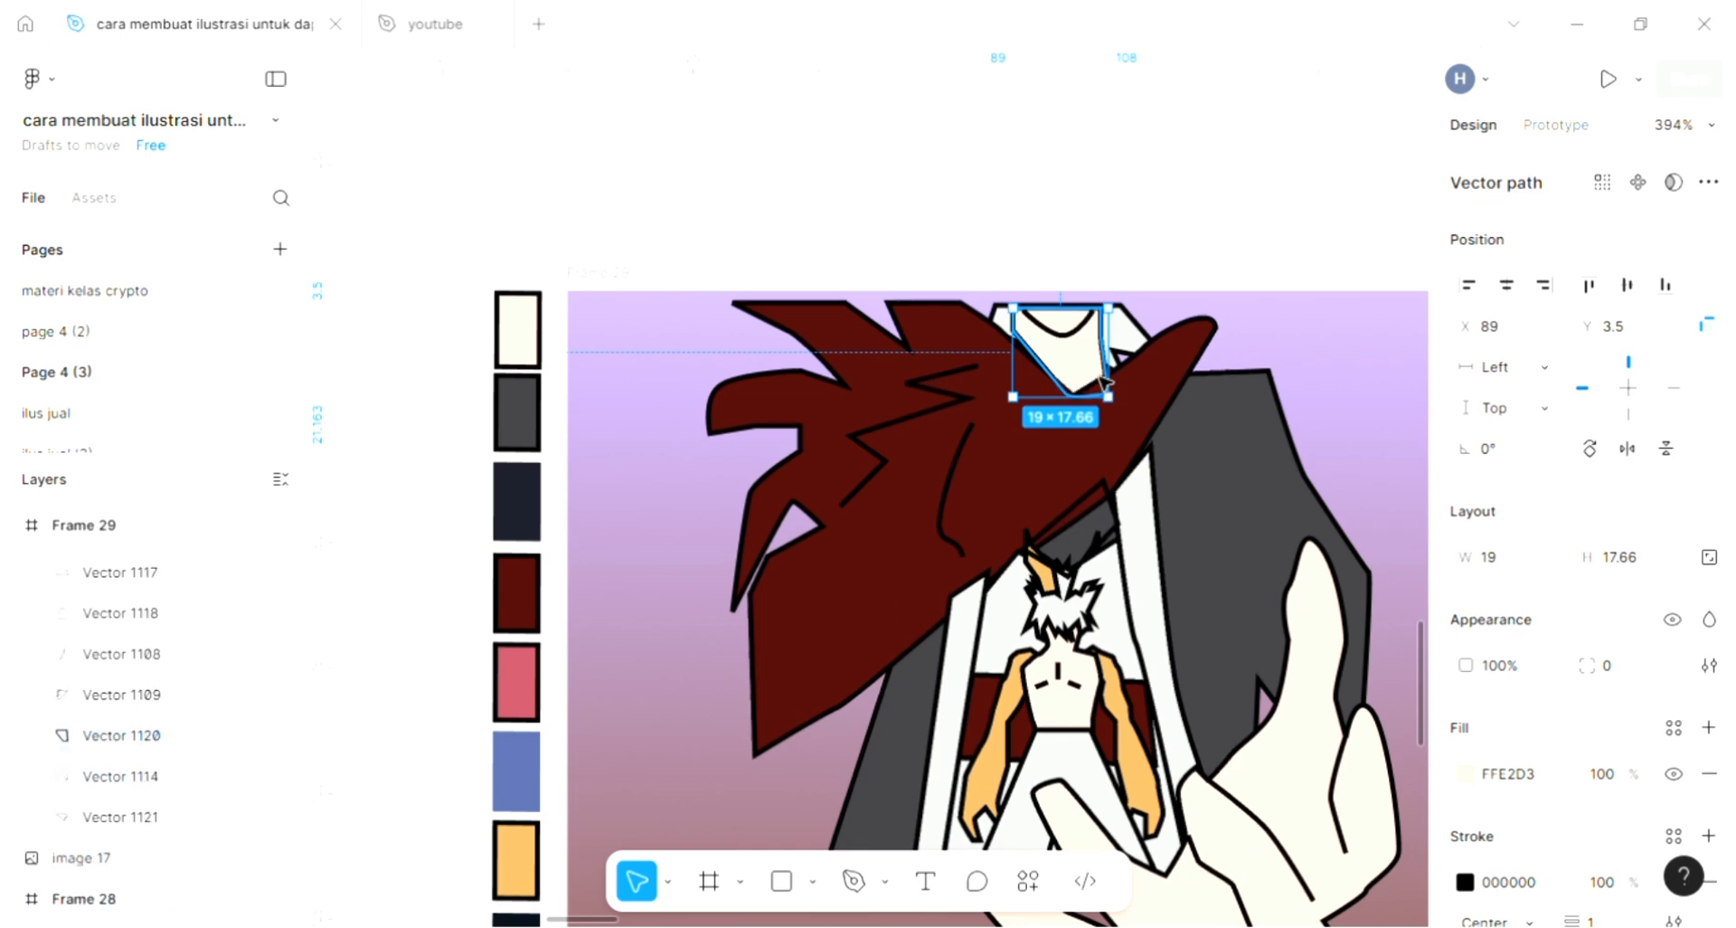
{"action": "key", "text": "ctrl+bracketleft"}
{"action": "key", "text": "ctrl+bracketright"}
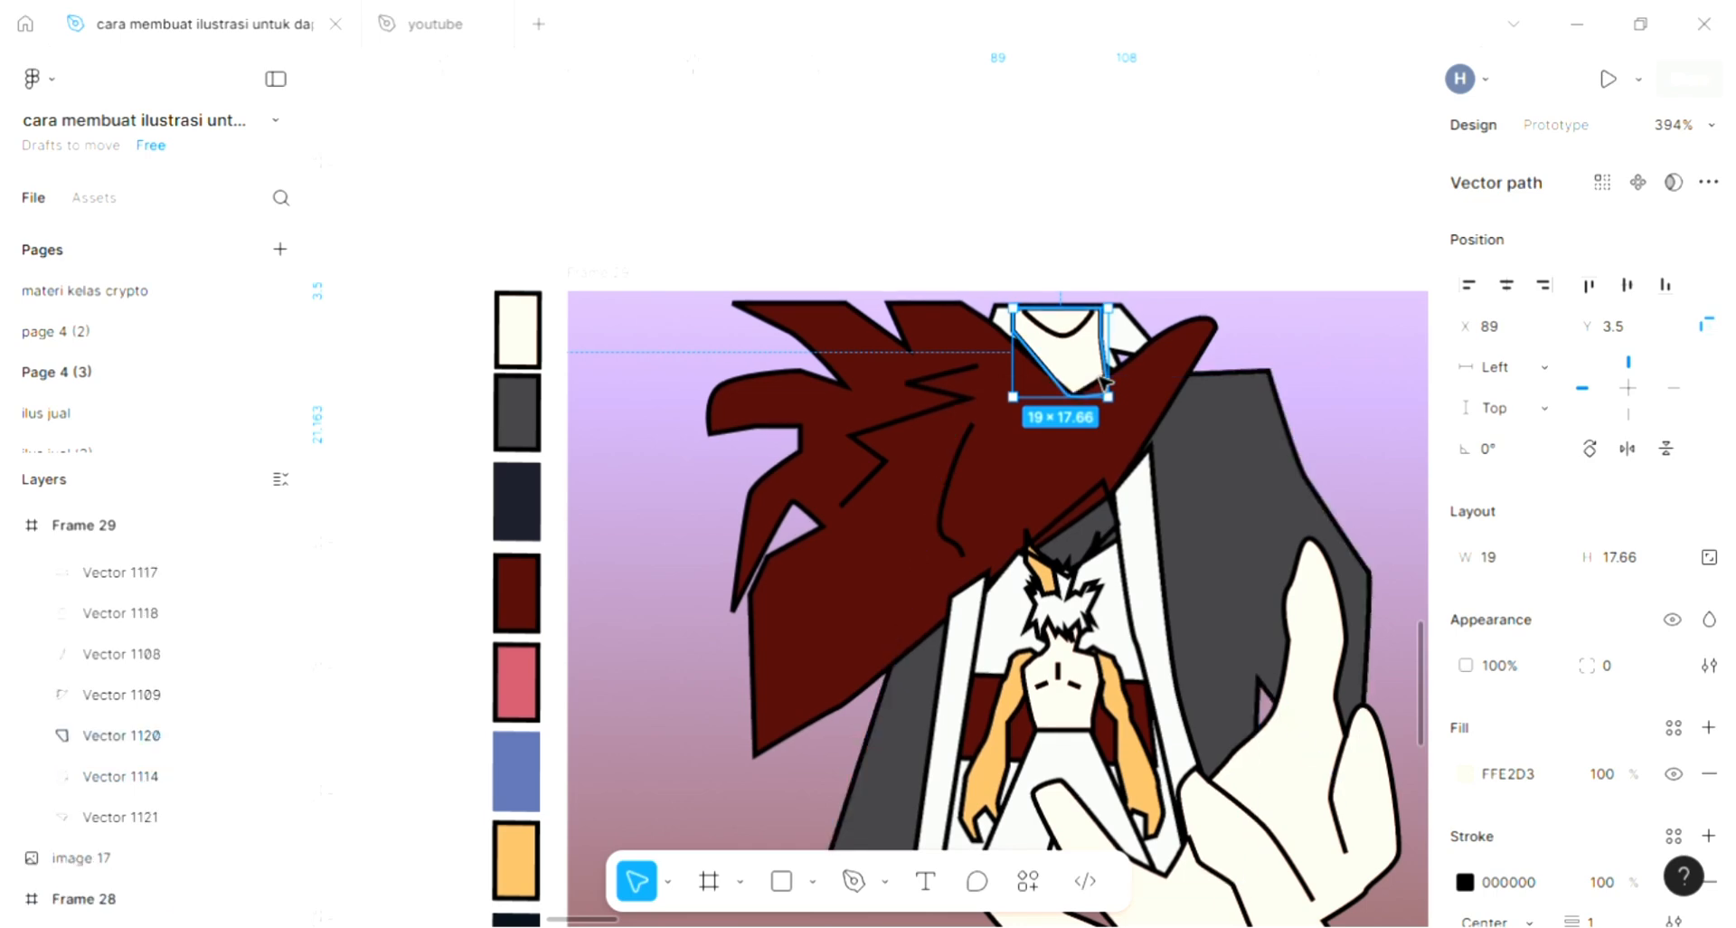
{"action": "left_click", "coordinate": [1333, 407]}
- Draw a closed rectangular belt about 3 high across the small figure's waist with the Pen tool
{"action": "scroll", "coordinate": [1333, 407], "scroll_direction": "down", "scroll_amount": 2}
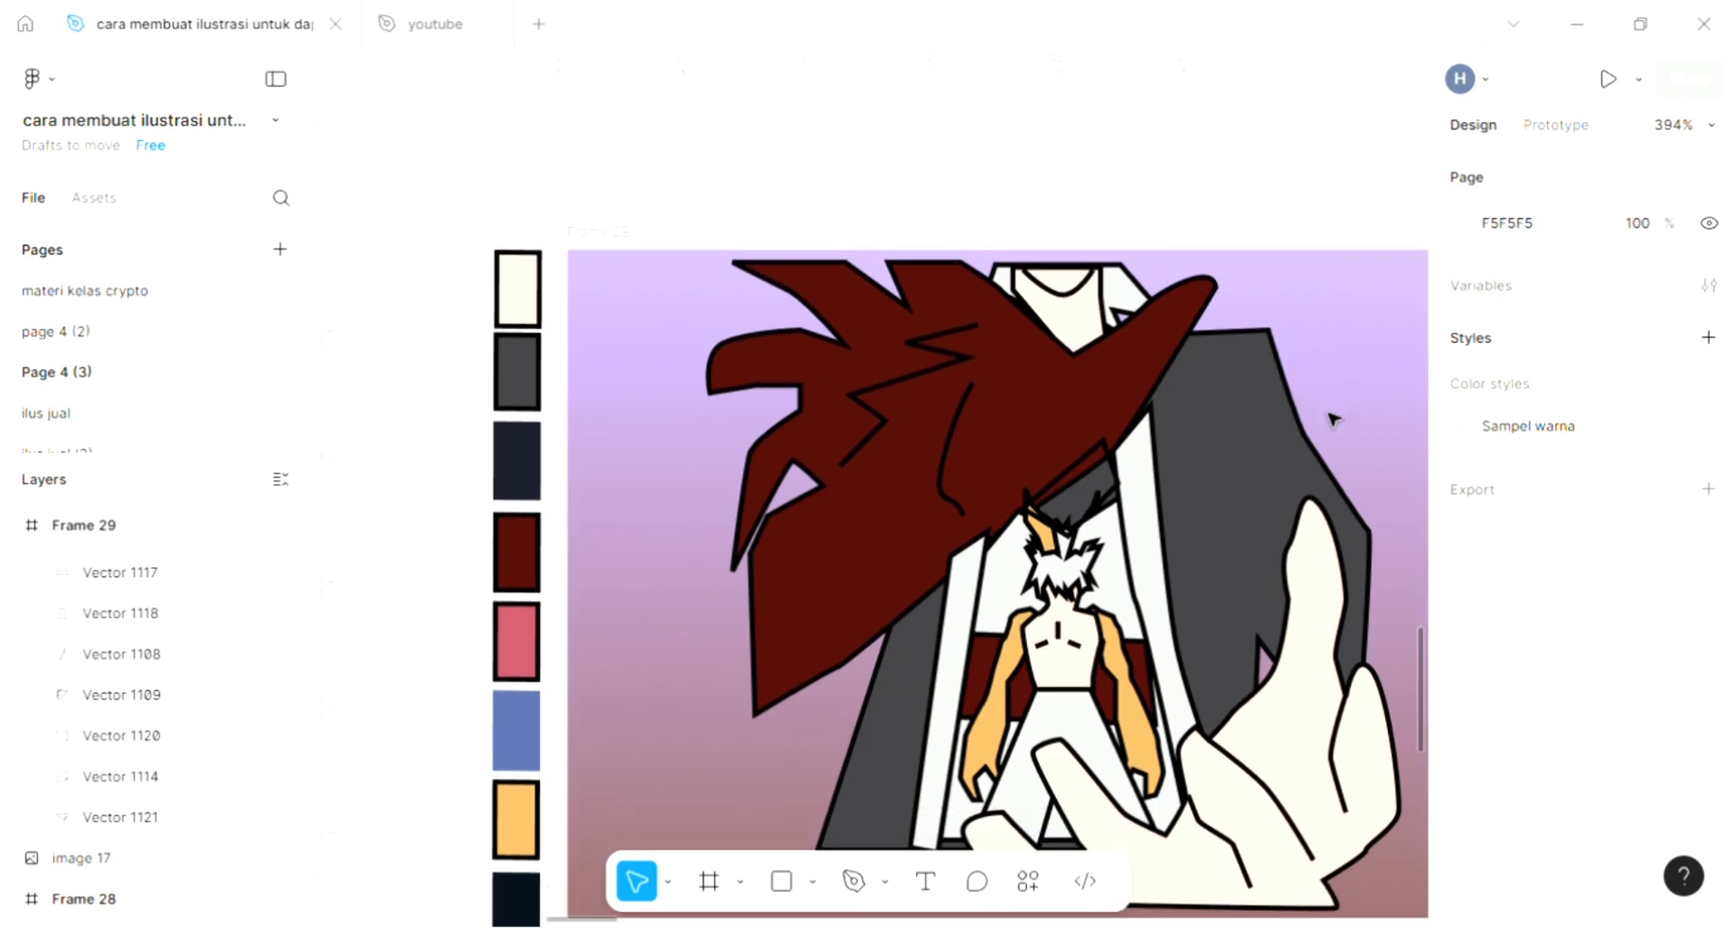
{"action": "scroll", "coordinate": [1323, 435], "scroll_direction": "down", "scroll_amount": 3}
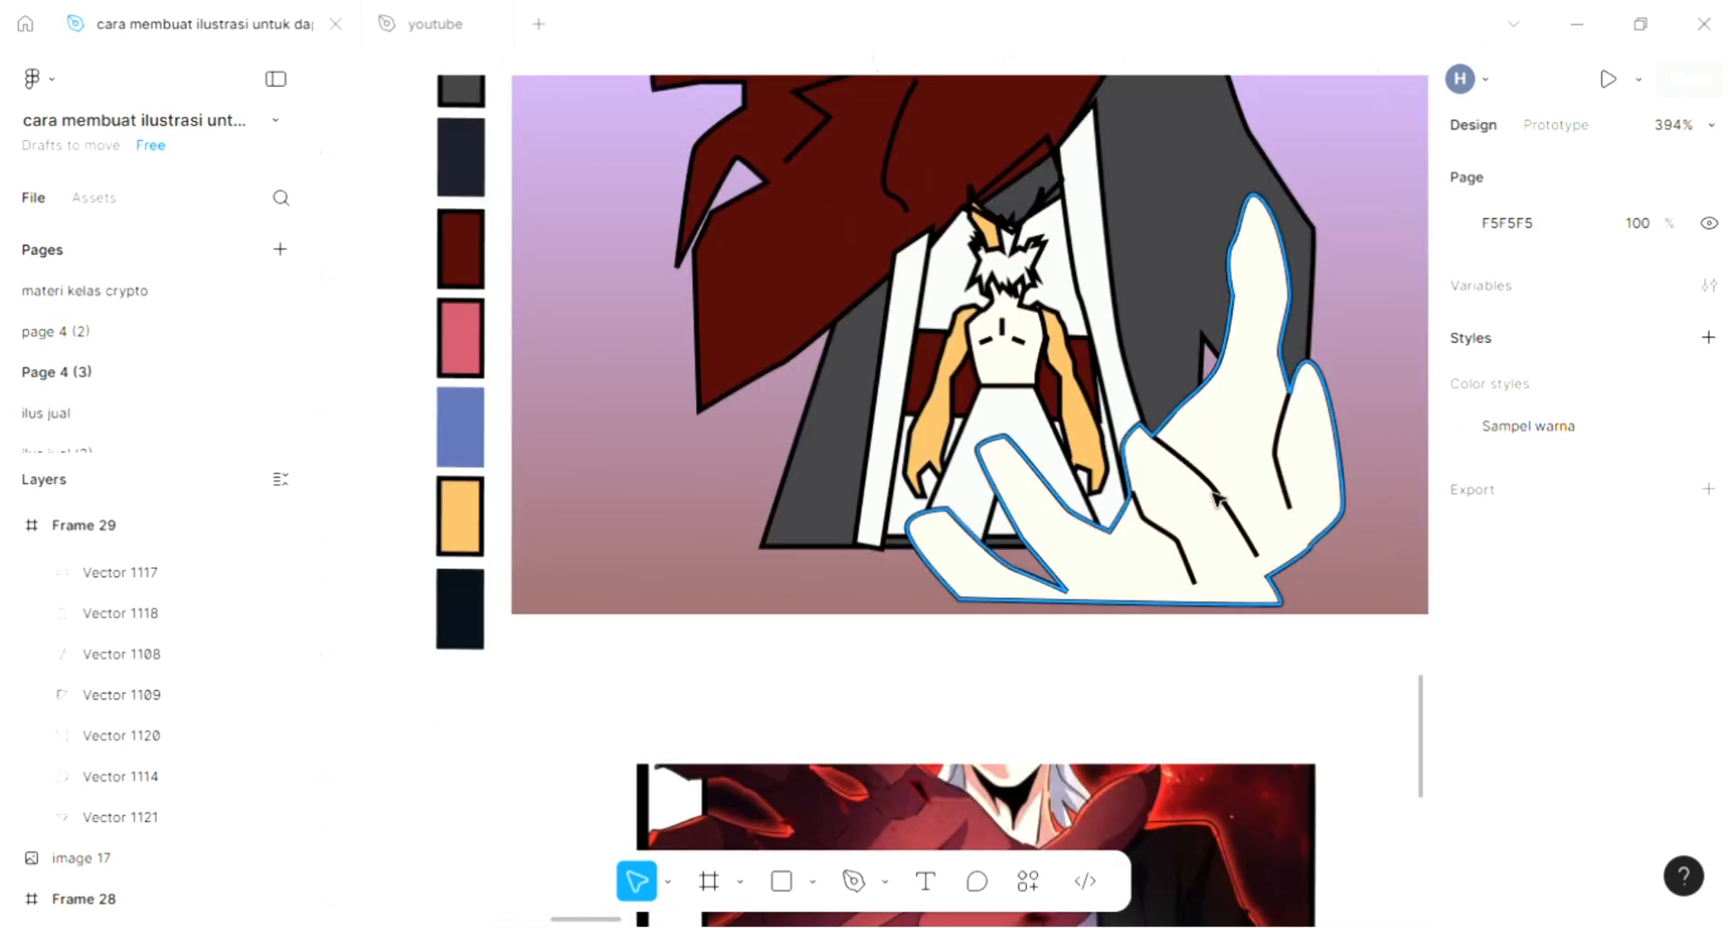
{"action": "scroll", "coordinate": [1216, 505], "scroll_direction": "up", "scroll_amount": 4}
{"action": "scroll", "coordinate": [817, 750], "scroll_direction": "down", "scroll_amount": 1}
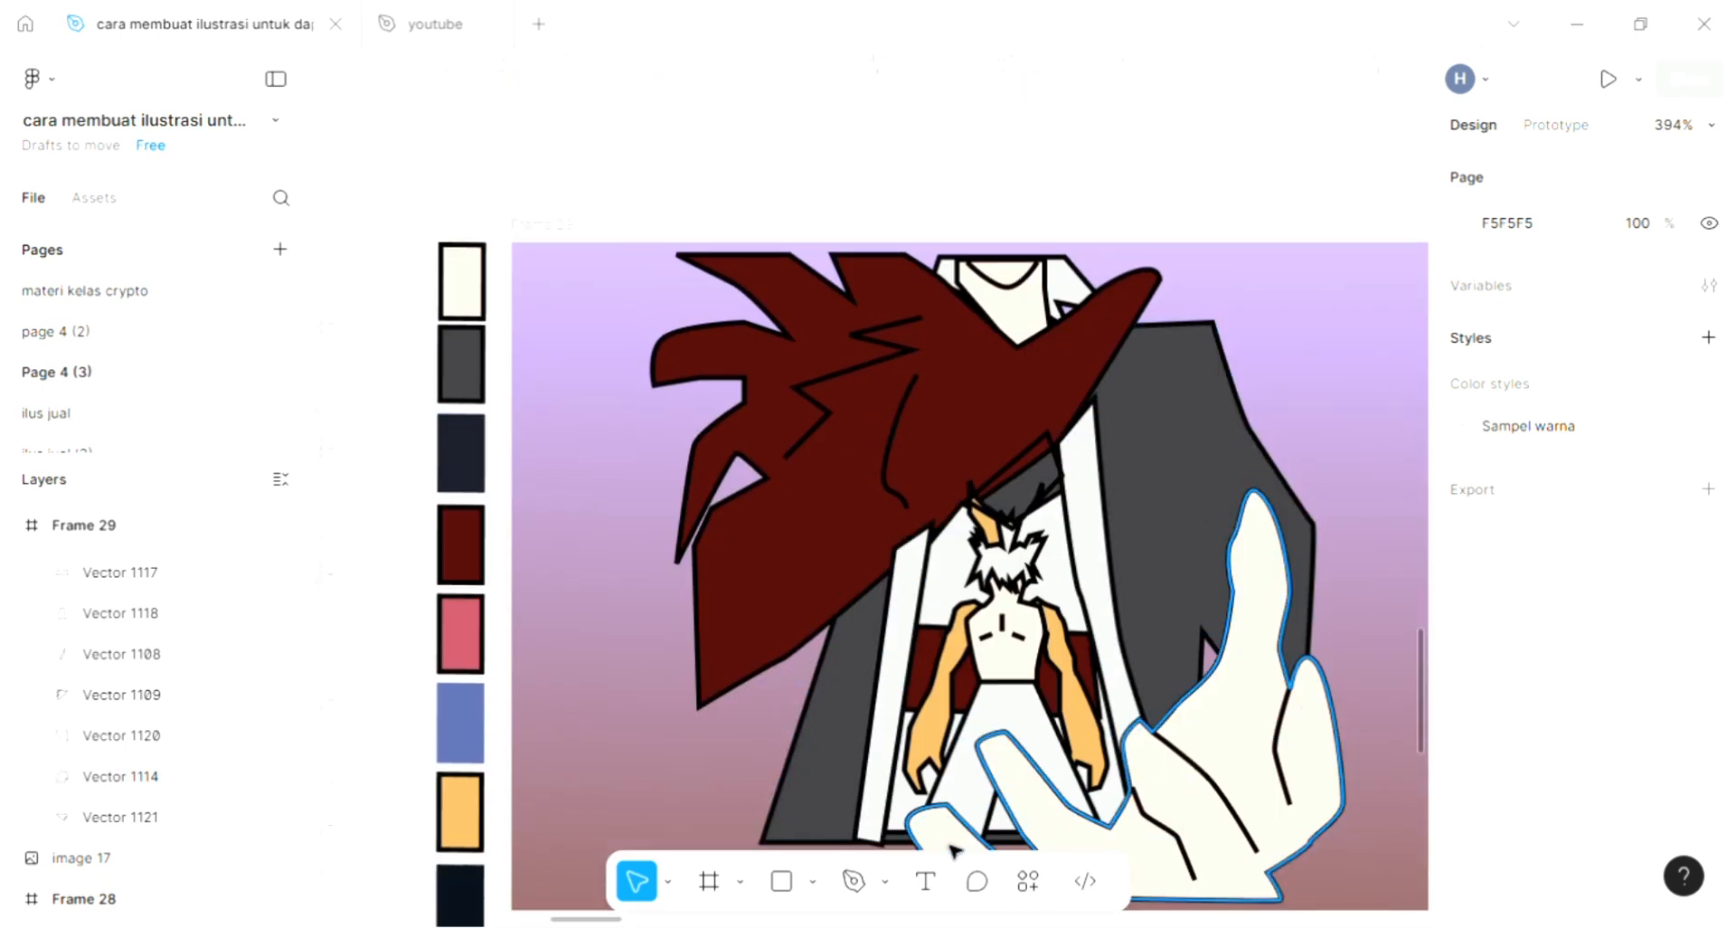
{"action": "left_click", "coordinate": [855, 882]}
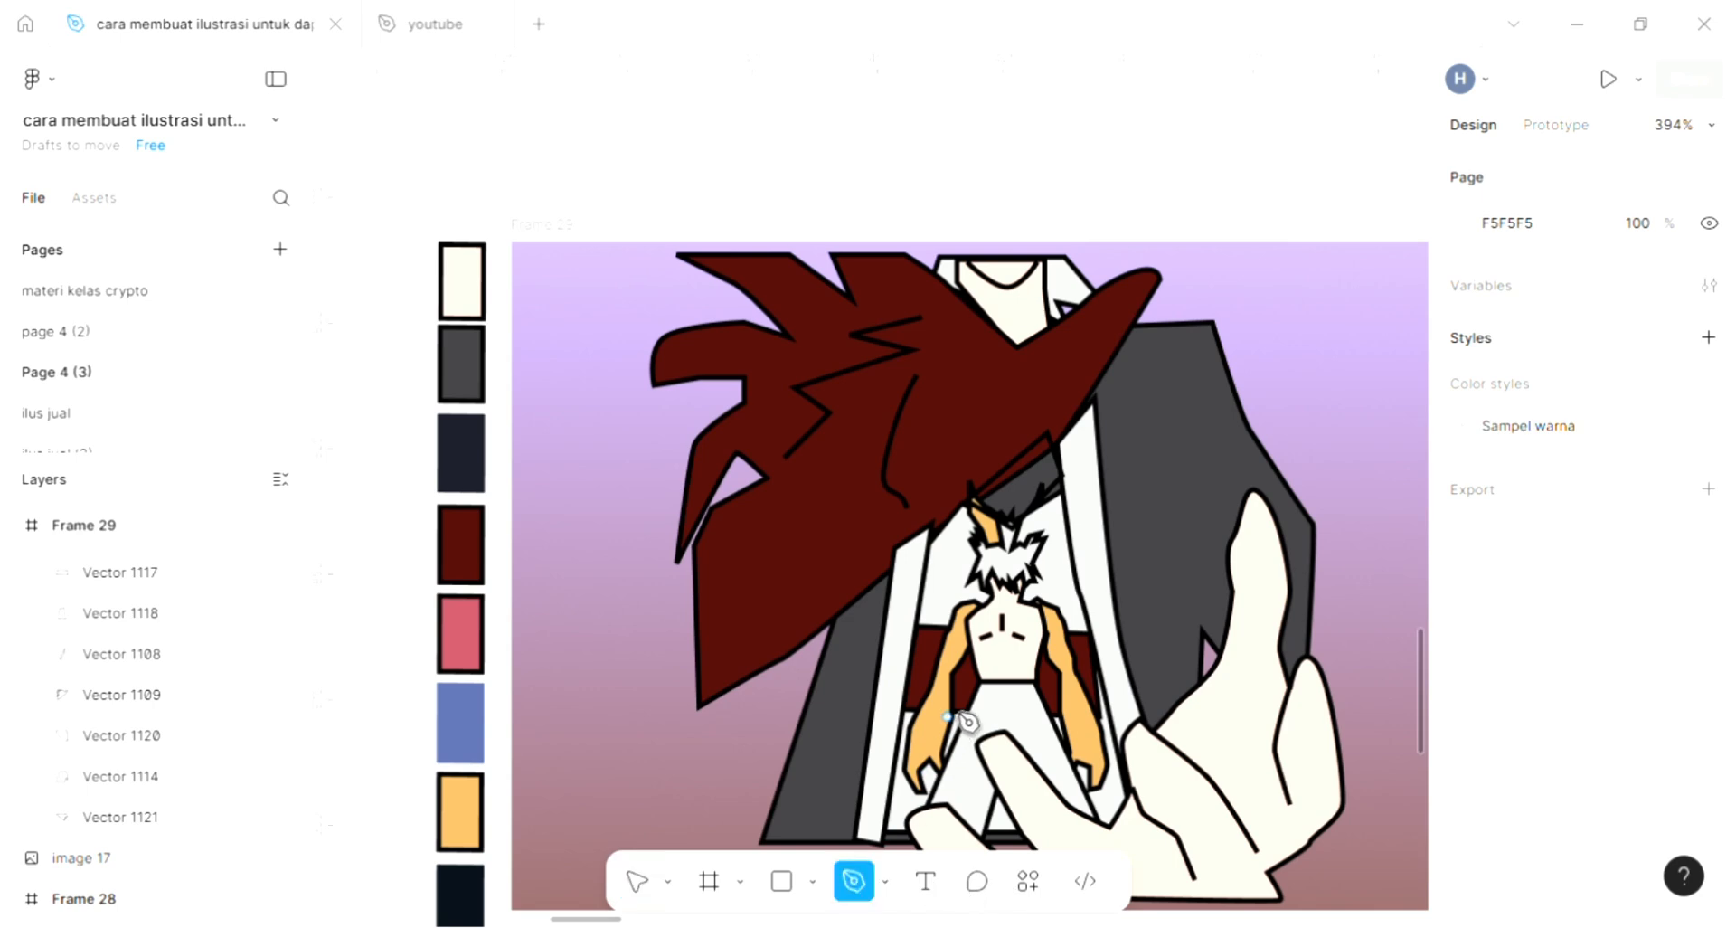
{"action": "scroll", "coordinate": [1004, 678], "scroll_direction": "up", "scroll_amount": 8}
{"action": "left_click", "coordinate": [984, 649]}
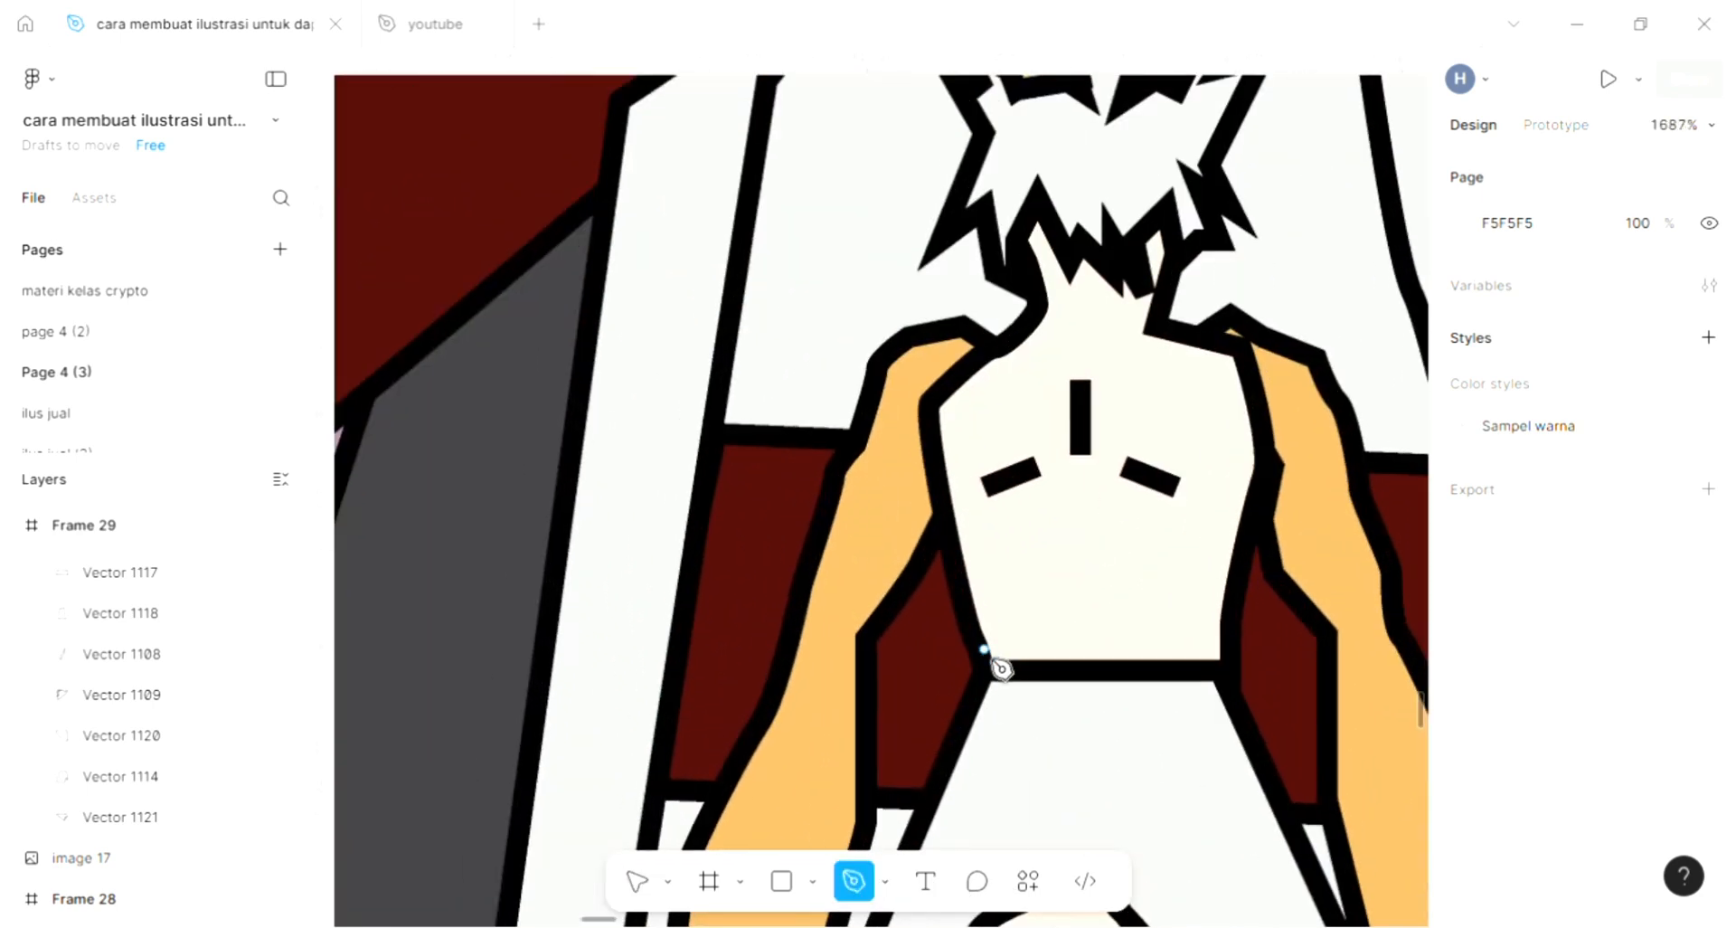
{"action": "left_click", "coordinate": [1220, 649]}
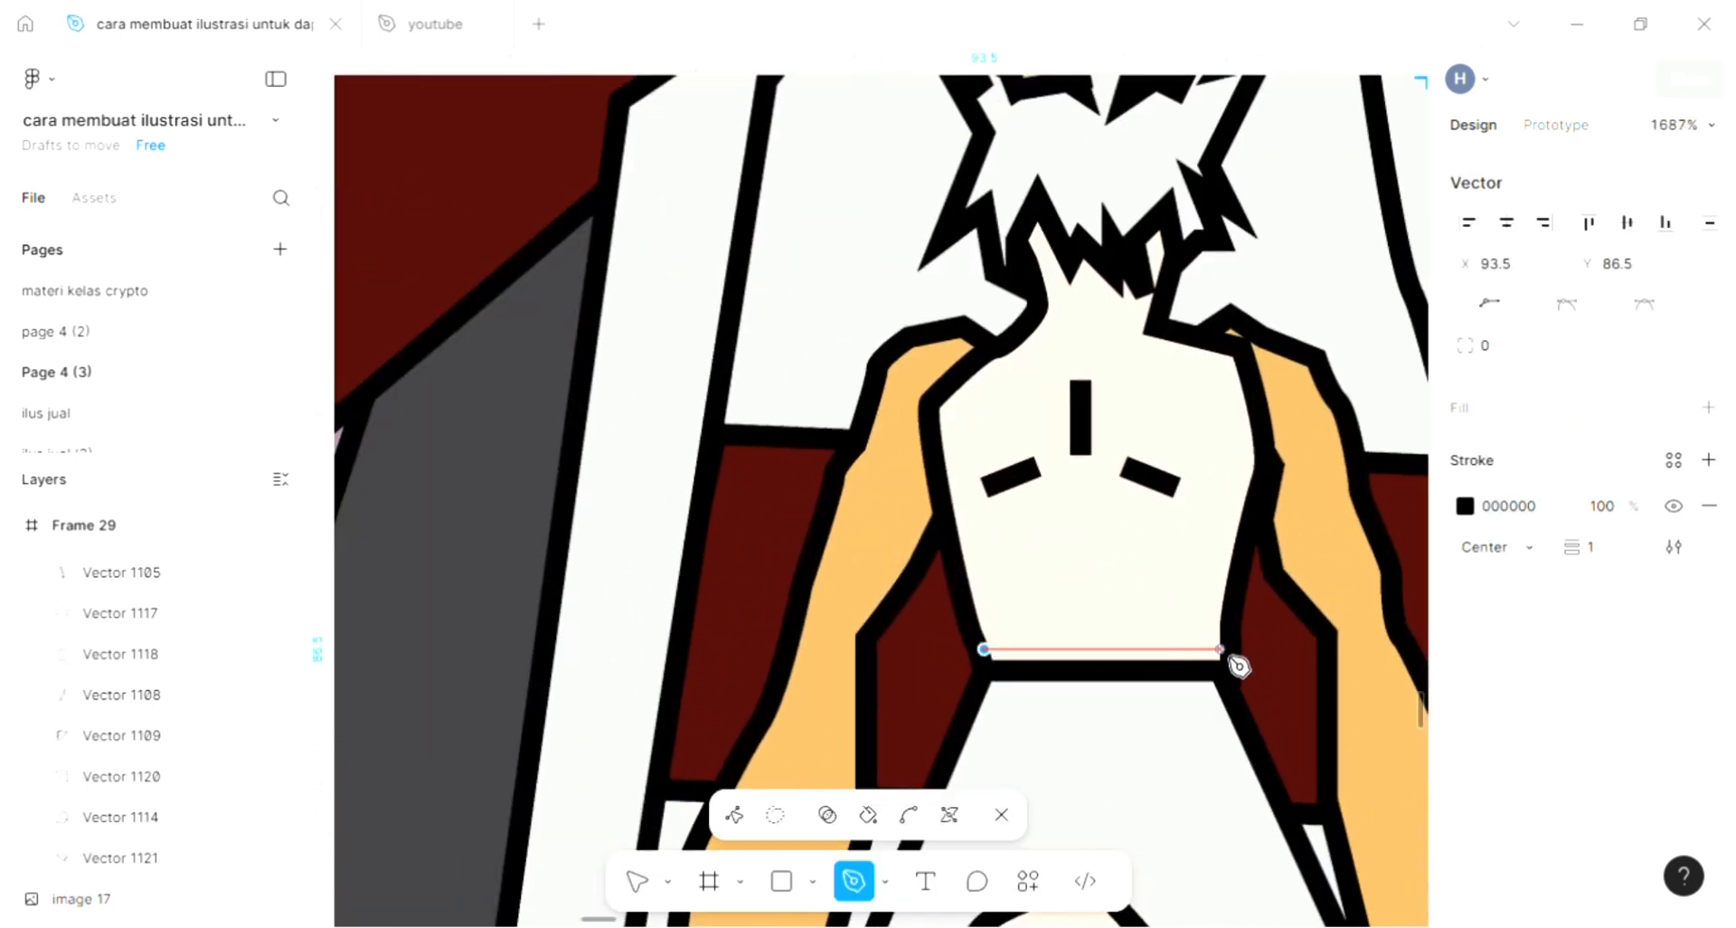
{"action": "left_click", "coordinate": [1220, 713]}
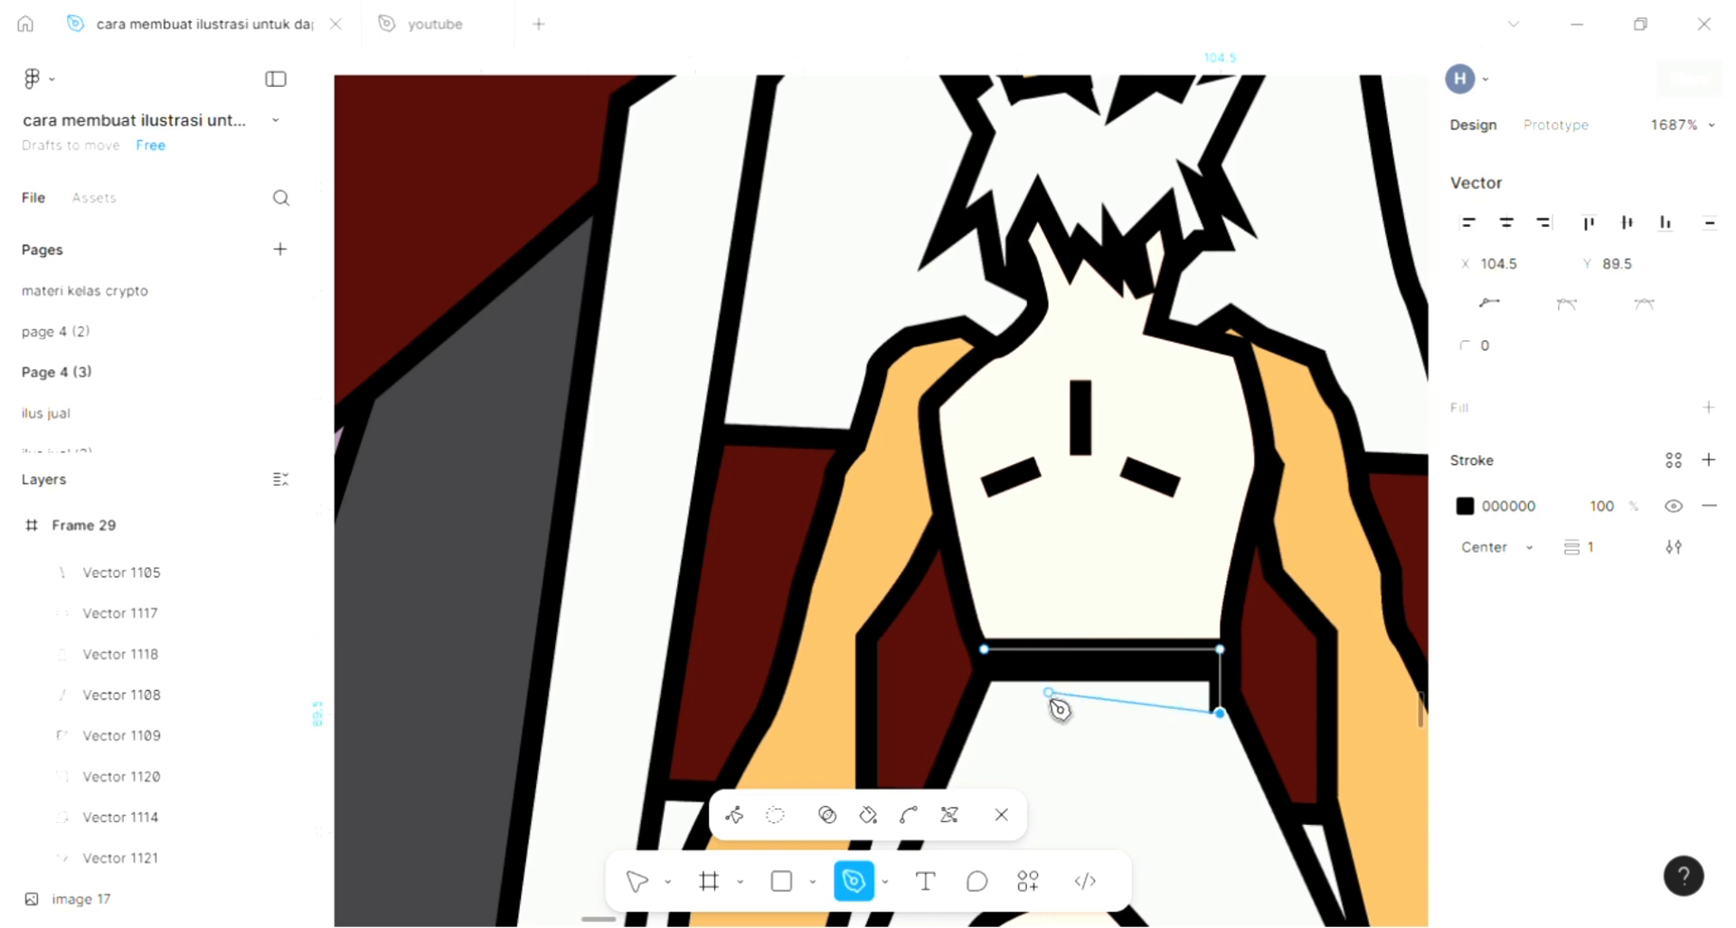
{"action": "left_click", "coordinate": [983, 714]}
{"action": "left_click", "coordinate": [983, 648]}
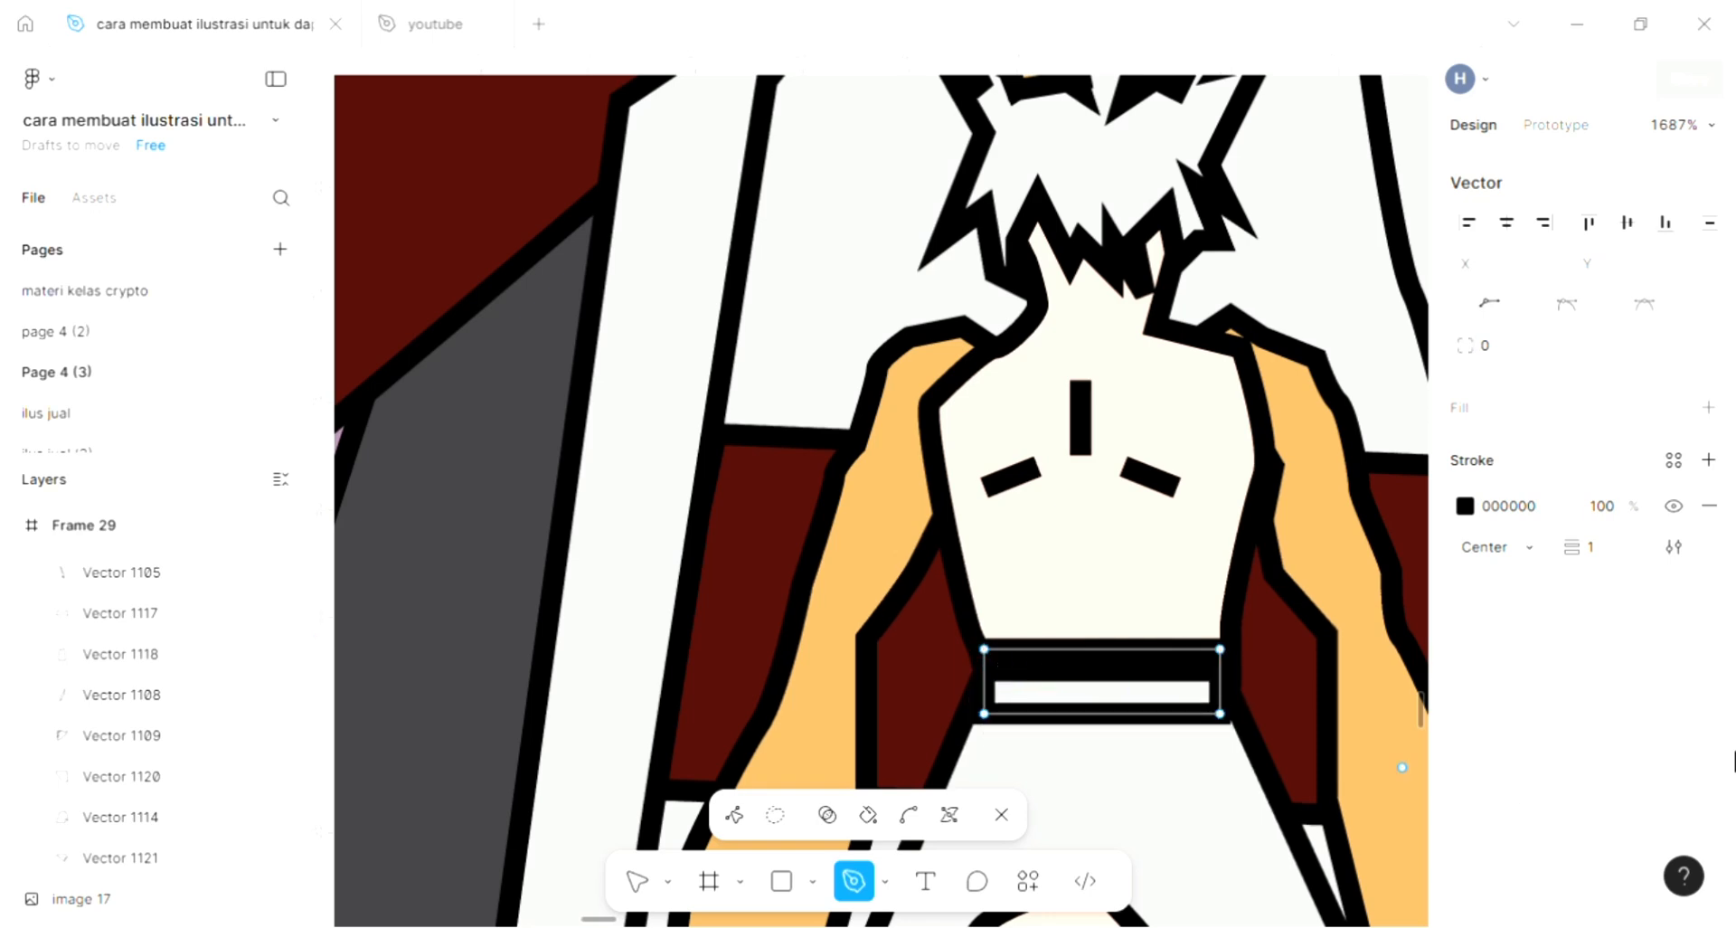
- Fill the belt with 3E3D41 sampled from the dark grey coat and deselect it
{"action": "left_click", "coordinate": [1709, 407]}
{"action": "left_click", "coordinate": [1465, 453]}
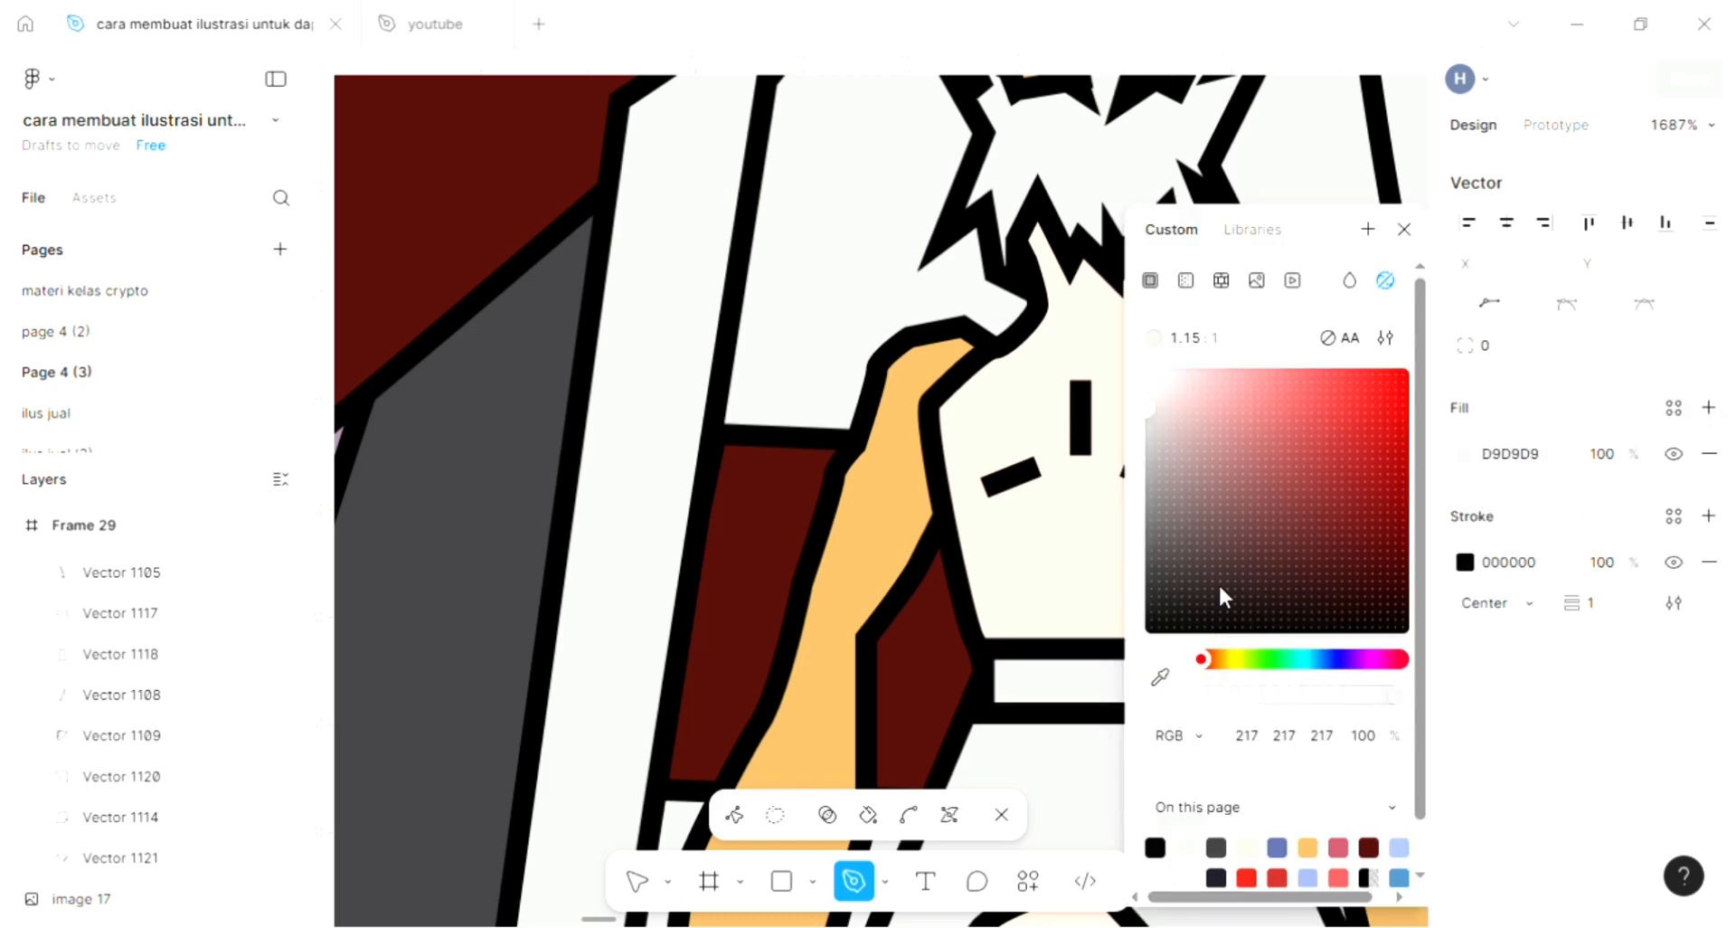
{"action": "key", "text": "i"}
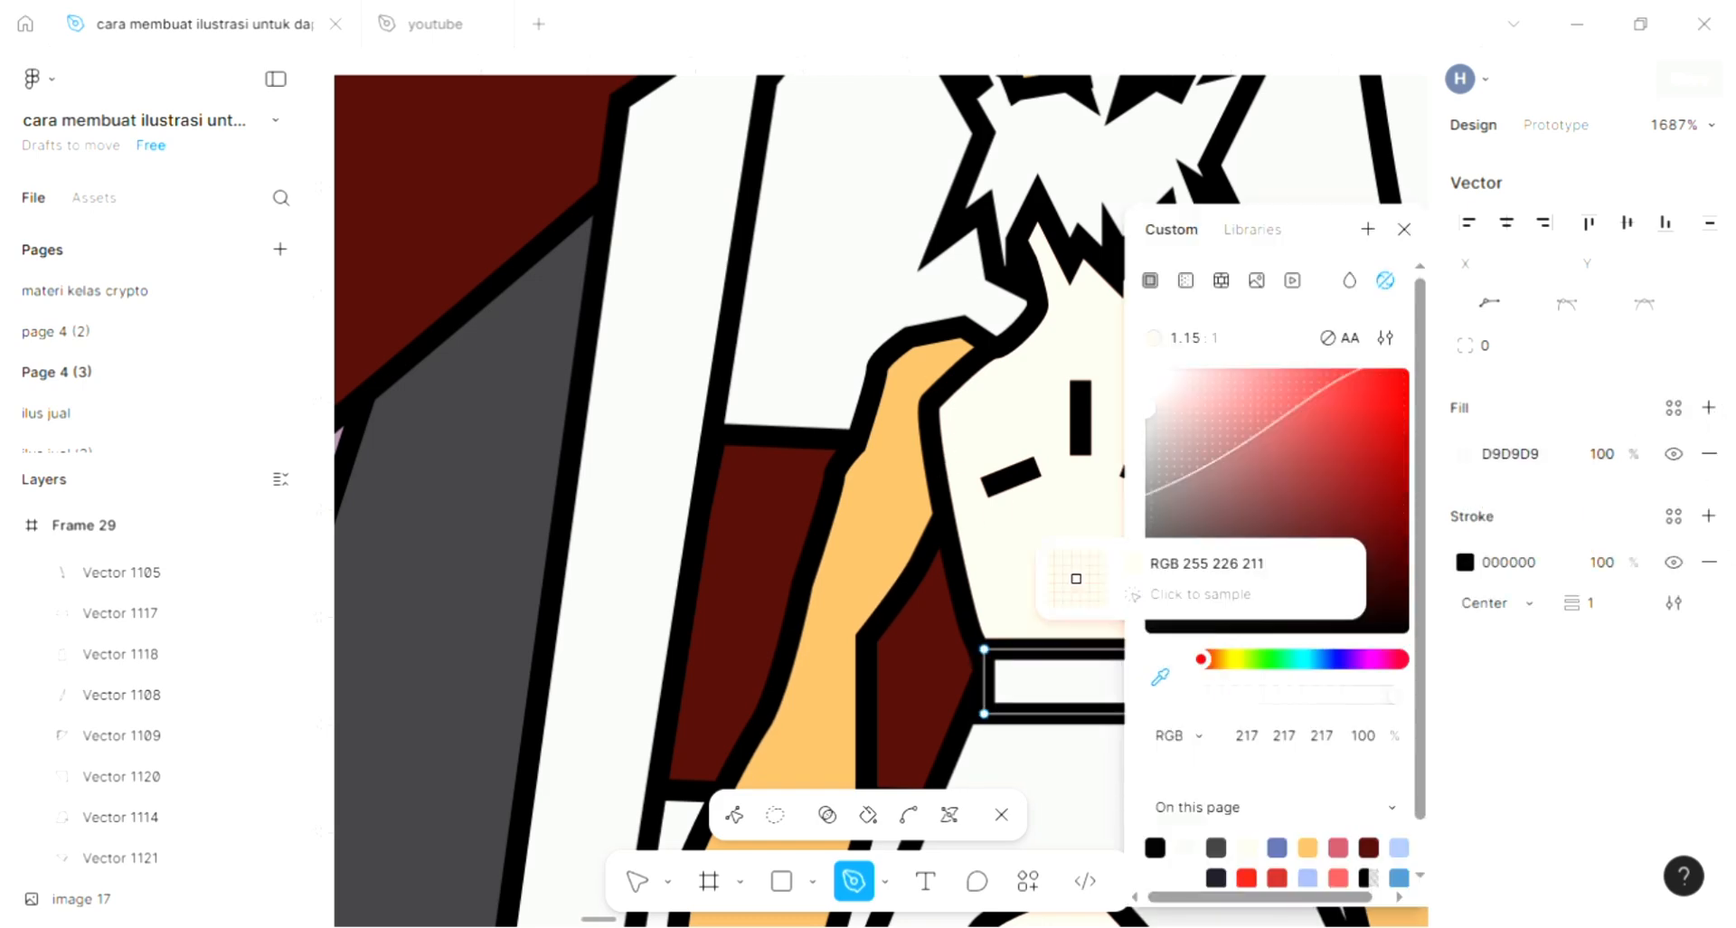
{"action": "scroll", "coordinate": [1077, 579], "scroll_direction": "down", "scroll_amount": 3}
{"action": "left_click", "coordinate": [632, 511]}
{"action": "scroll", "coordinate": [633, 531], "scroll_direction": "down", "scroll_amount": 1}
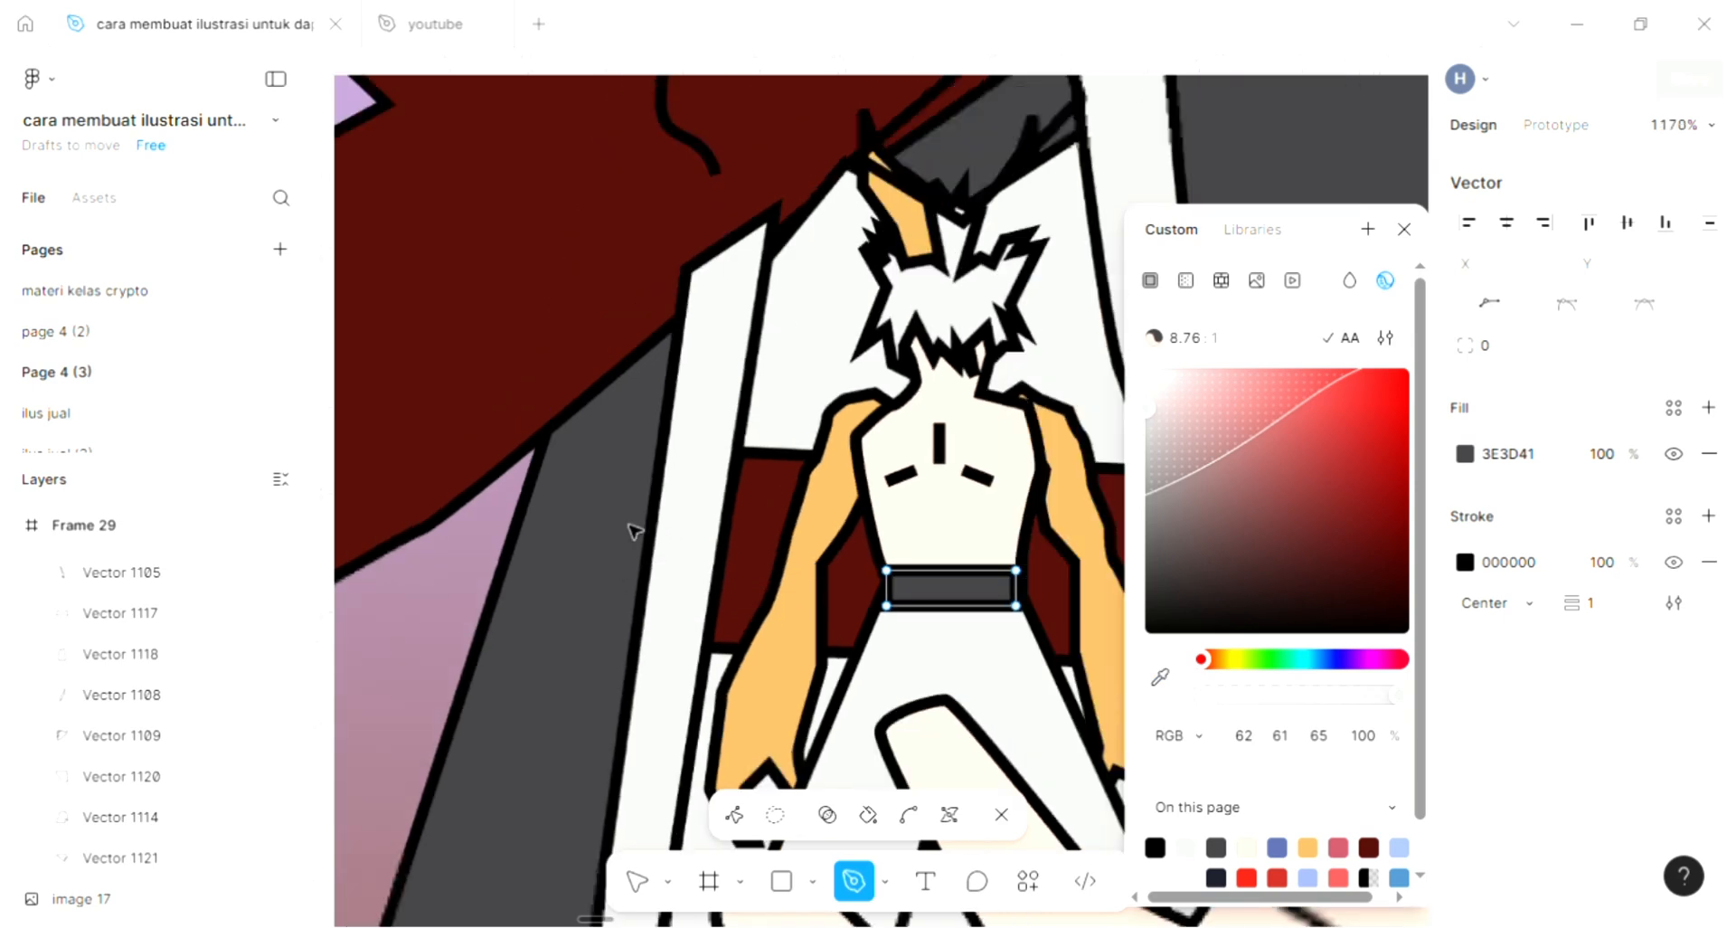
{"action": "scroll", "coordinate": [633, 530], "scroll_direction": "down", "scroll_amount": 6}
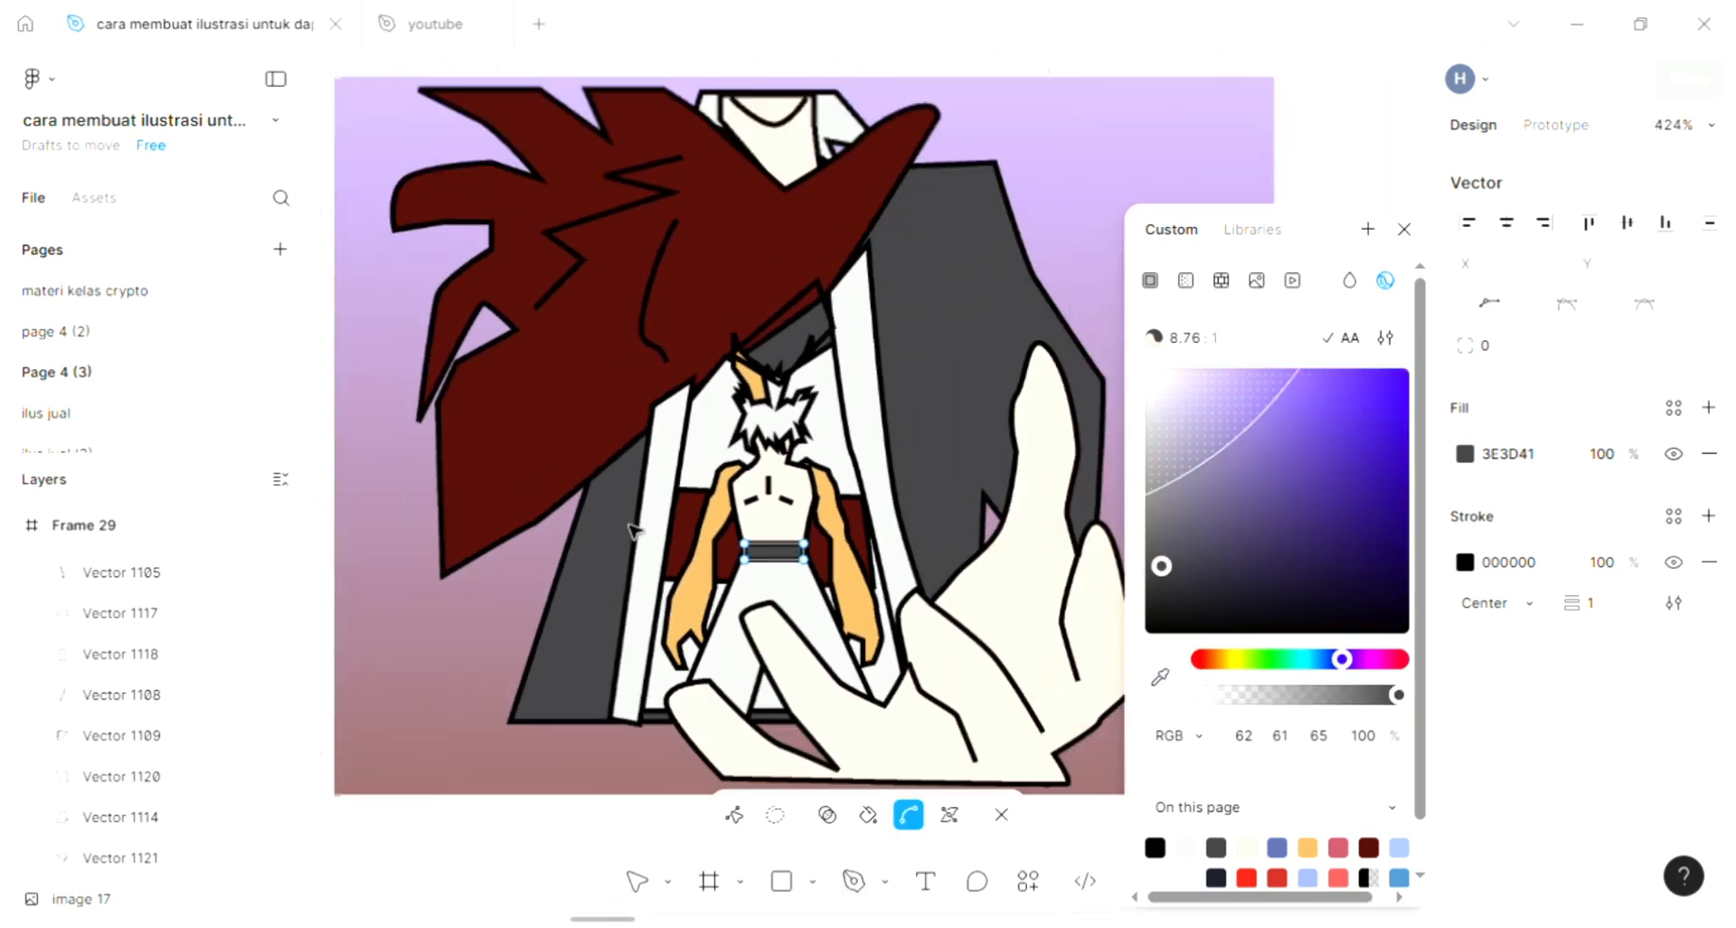
{"action": "scroll", "coordinate": [633, 531], "scroll_direction": "down", "scroll_amount": 1}
{"action": "key", "text": "Escape"}
{"action": "key", "text": "Escape"}
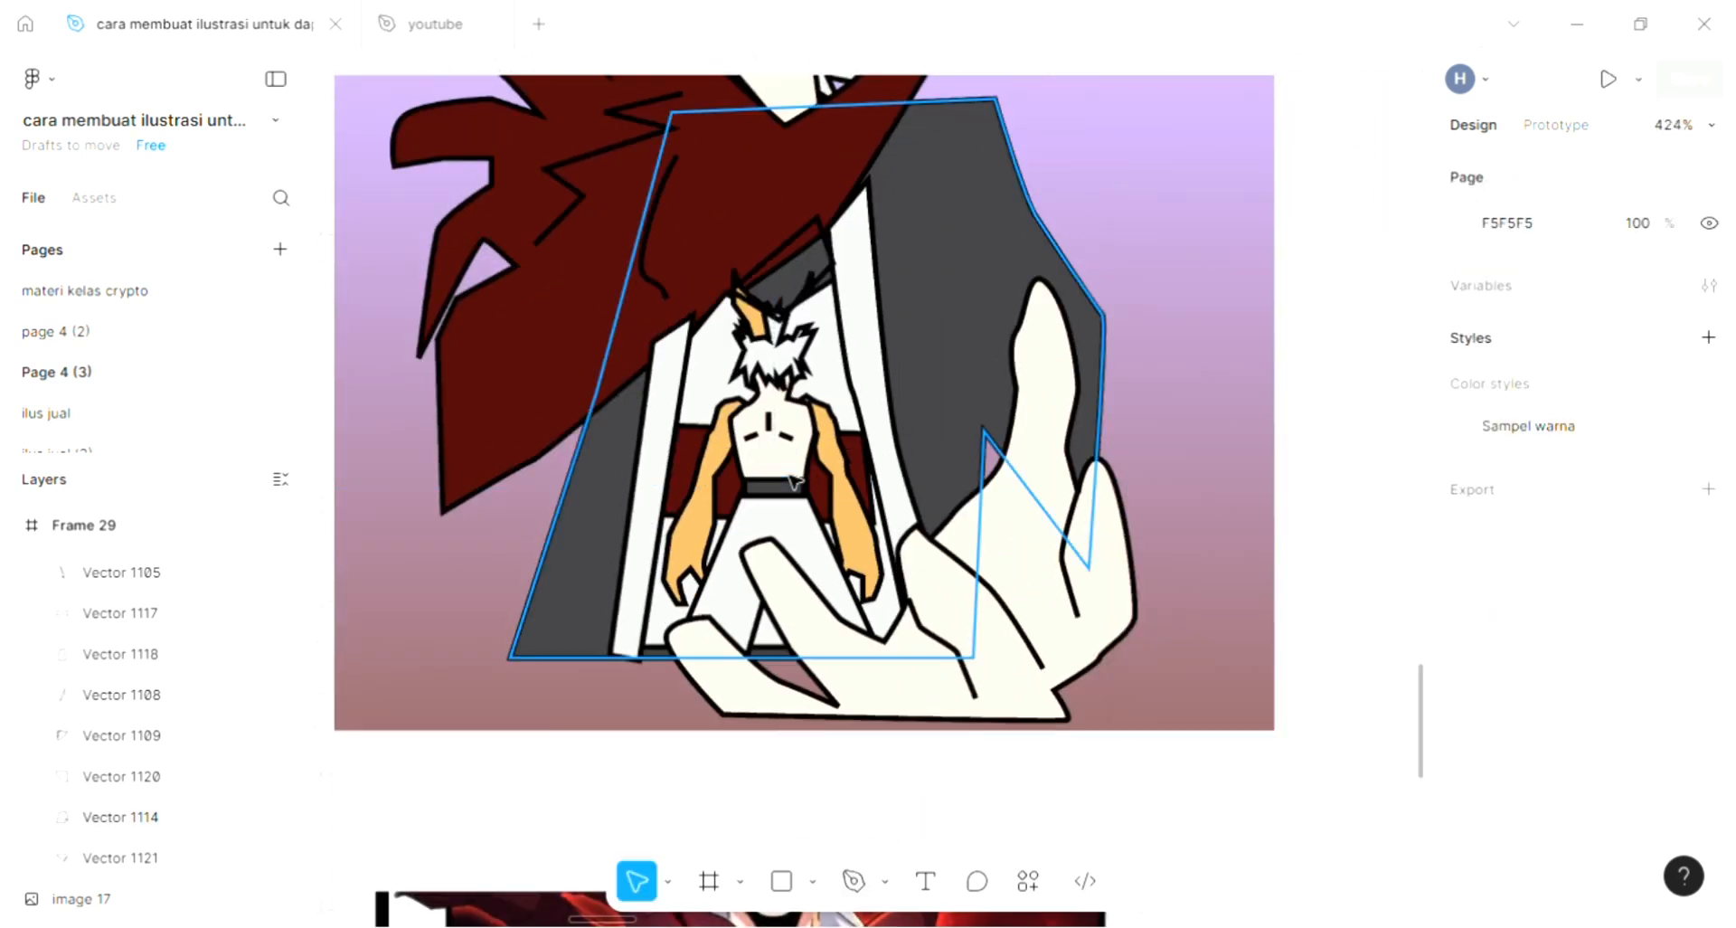
- Draw a slightly curved crease line down the raised finger of the large hand with the Pen tool and deselect it
{"action": "scroll", "coordinate": [795, 480], "scroll_direction": "up", "scroll_amount": 5}
{"action": "scroll", "coordinate": [795, 479], "scroll_direction": "down", "scroll_amount": 4}
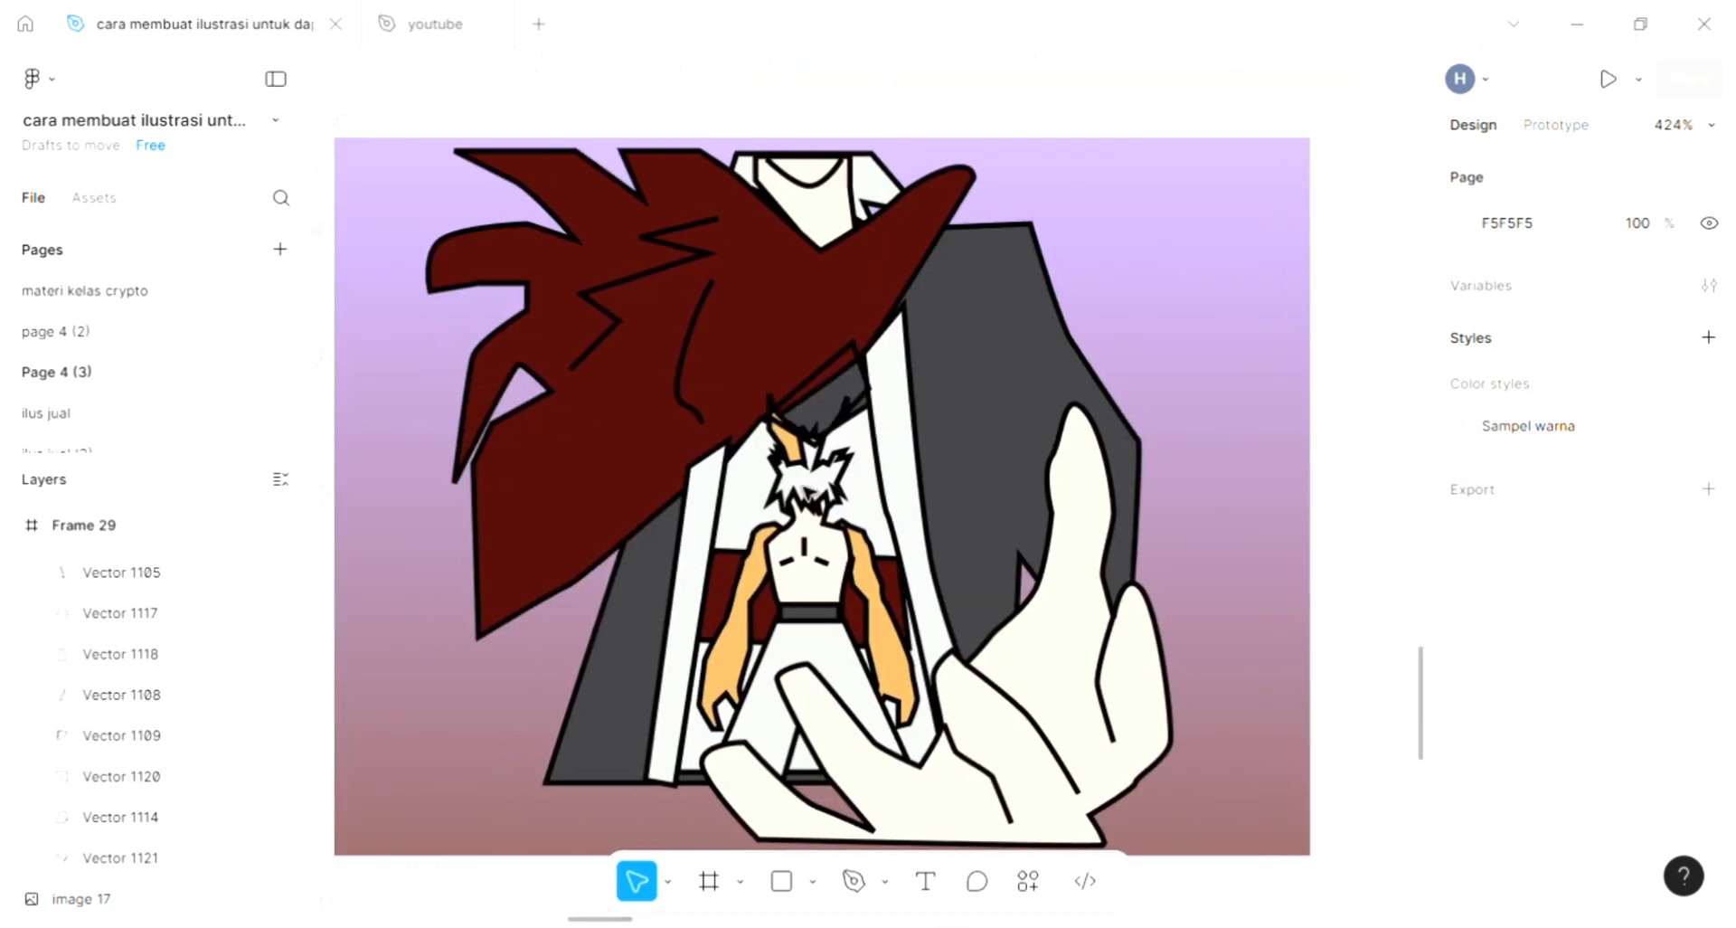
{"action": "scroll", "coordinate": [974, 601], "scroll_direction": "left", "scroll_amount": 1}
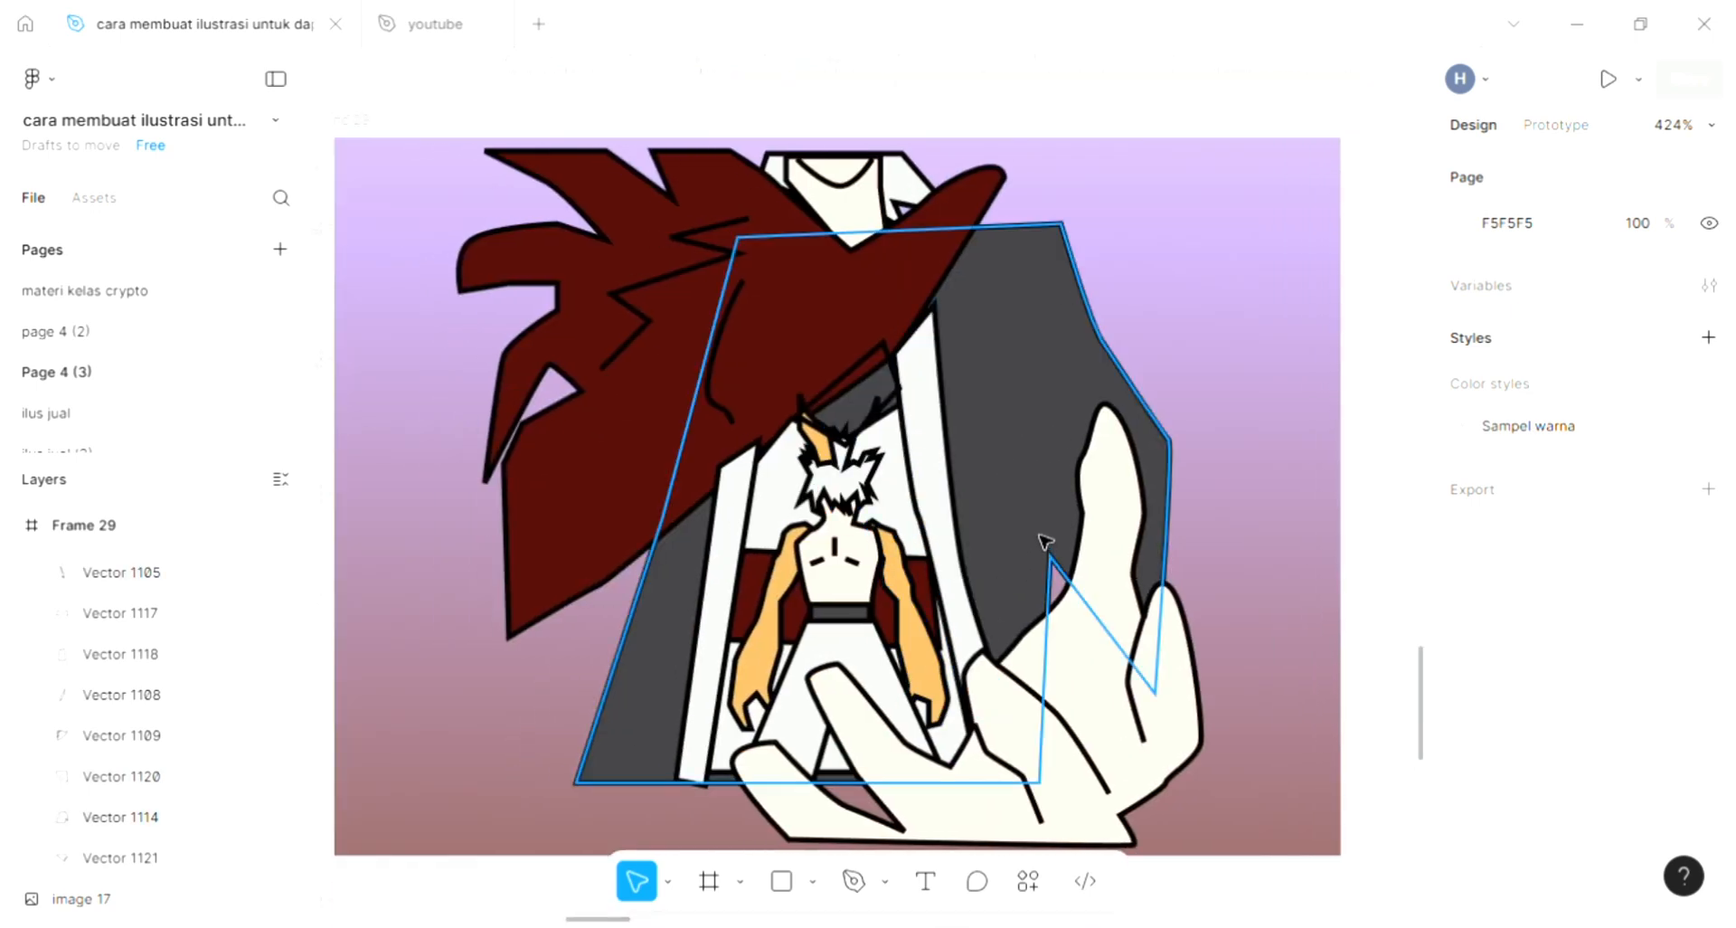
{"action": "scroll", "coordinate": [1045, 541], "scroll_direction": "left", "scroll_amount": 2}
{"action": "scroll", "coordinate": [905, 669], "scroll_direction": "down", "scroll_amount": 2}
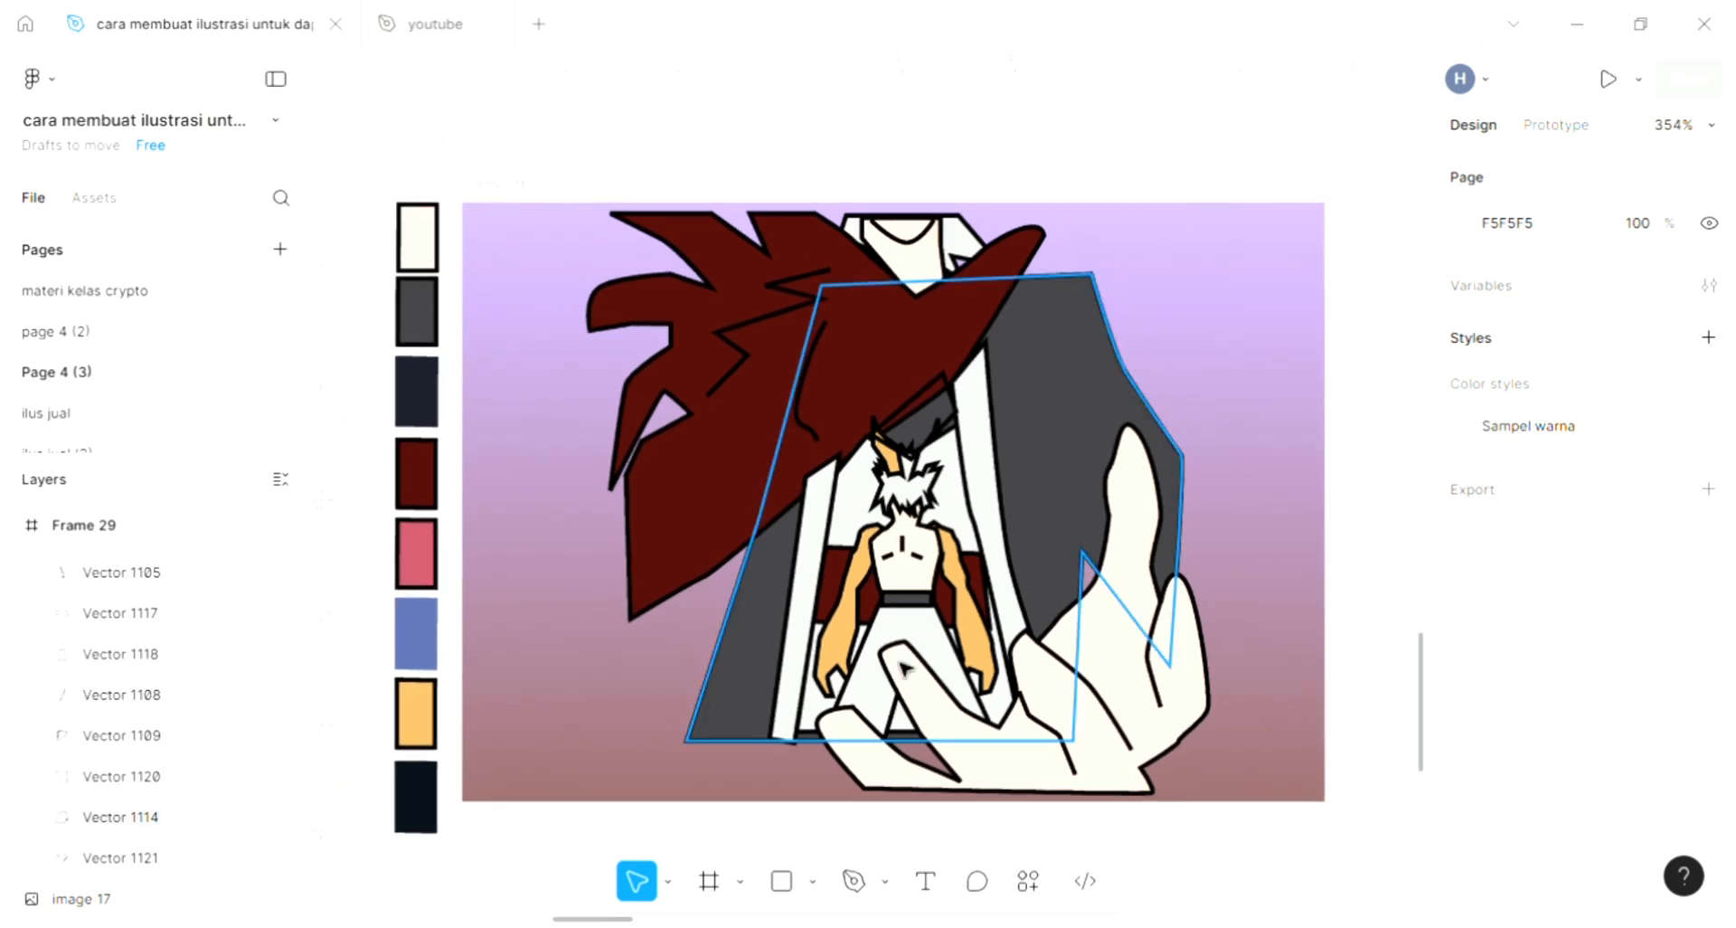
{"action": "left_click", "coordinate": [855, 882]}
{"action": "scroll", "coordinate": [894, 711], "scroll_direction": "down", "scroll_amount": 1}
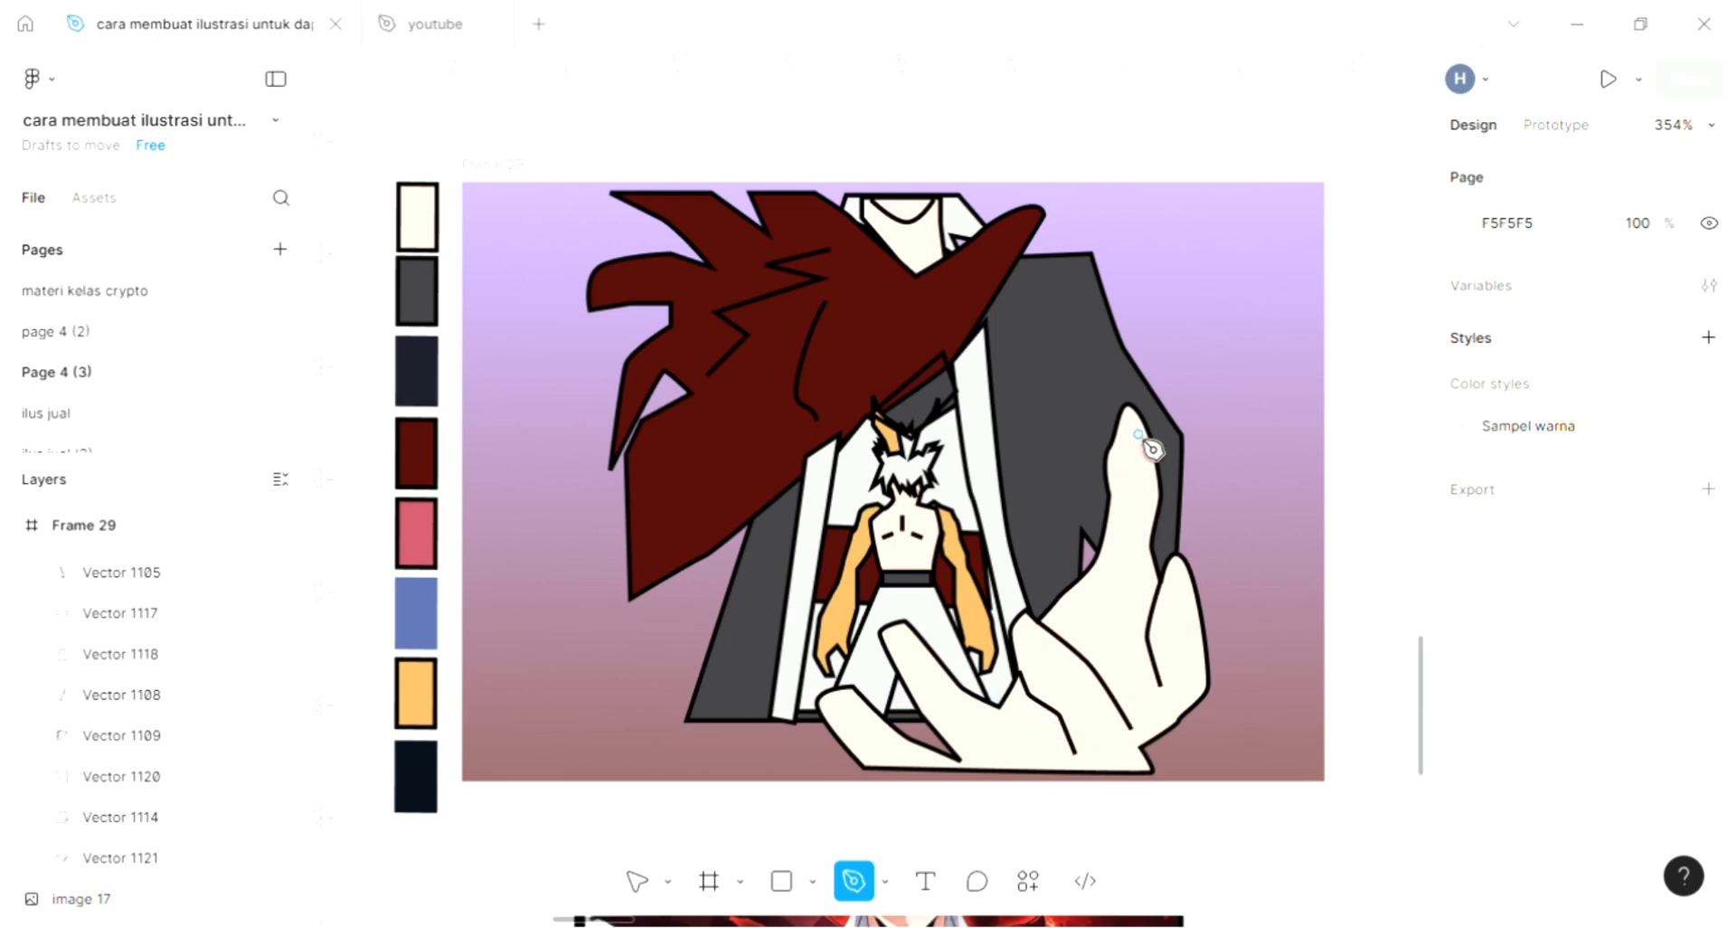
{"action": "left_click_drag", "start_coordinate": [1138, 434], "coordinate": [1138, 444]}
{"action": "left_click_drag", "start_coordinate": [1129, 476], "coordinate": [1129, 489]}
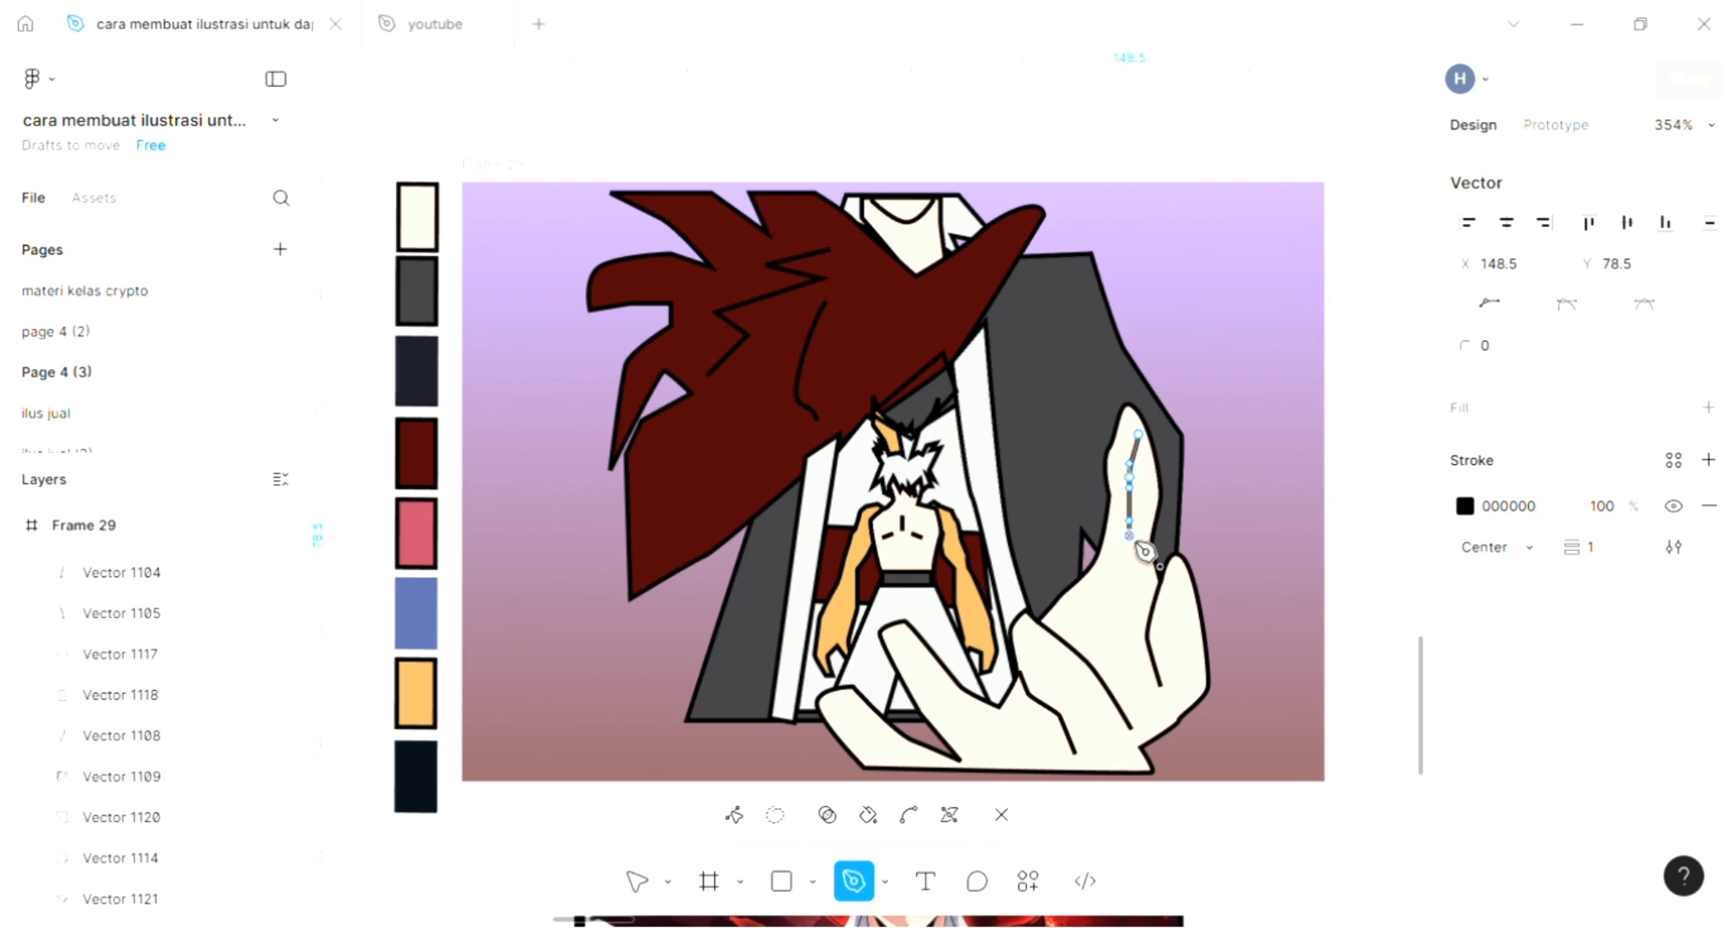
{"action": "key", "text": "Escape"}
{"action": "key", "text": "Escape"}
{"action": "left_click", "coordinate": [1285, 428]}
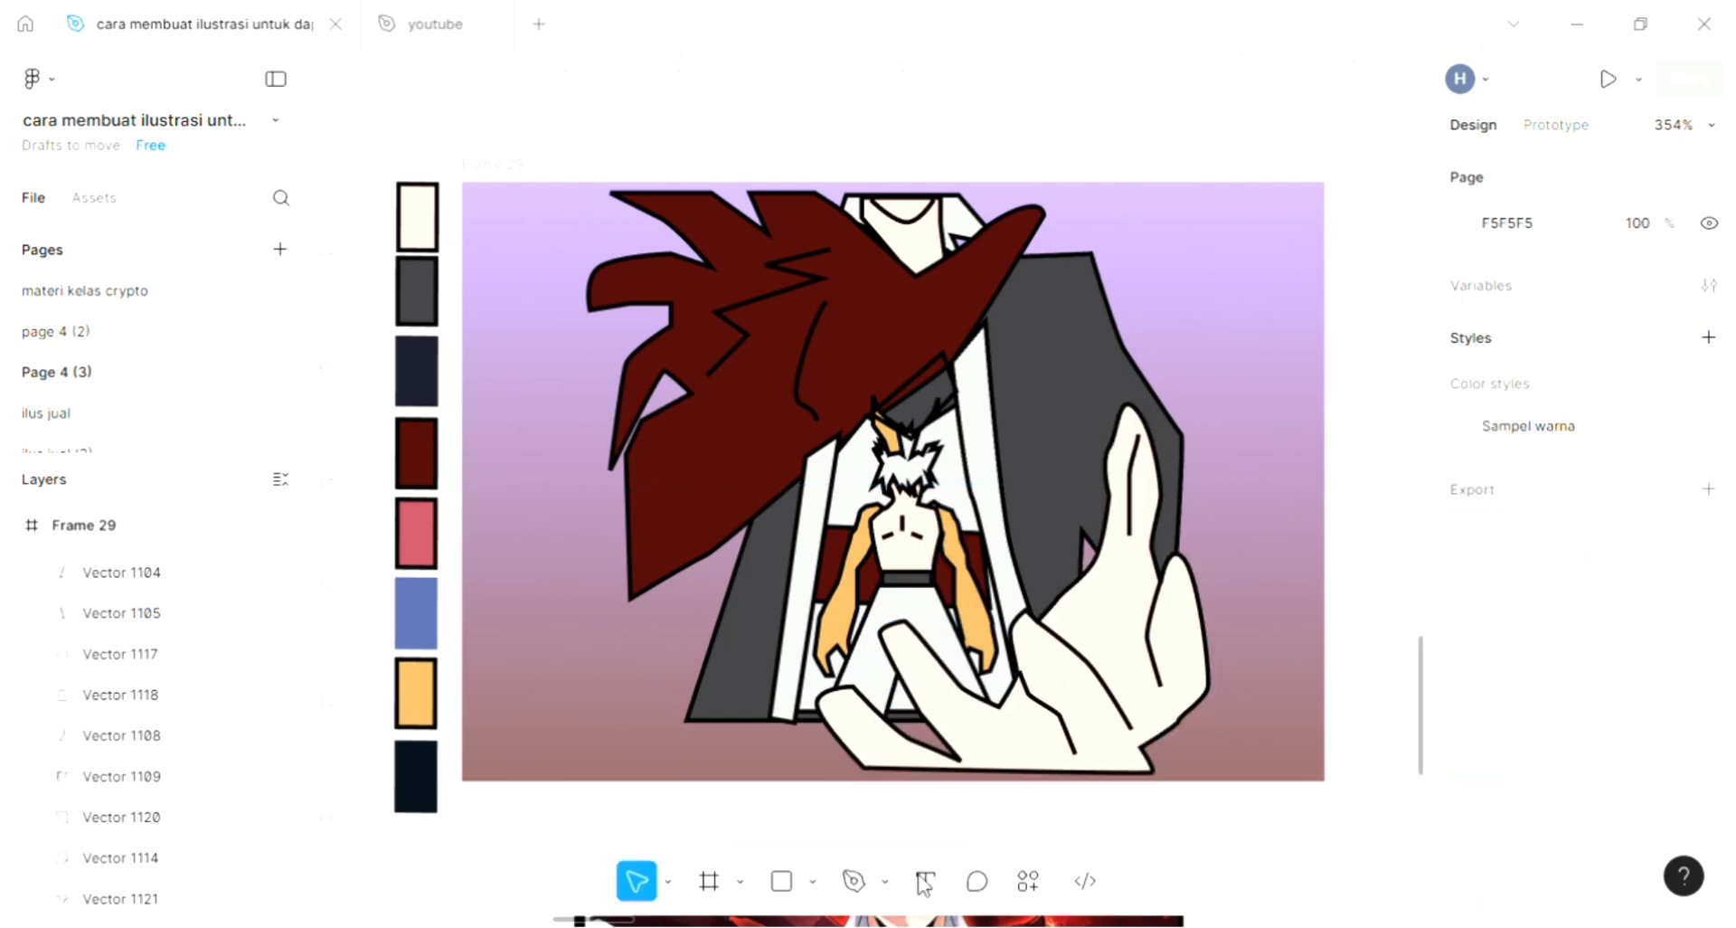
- Start a Pen outline from the coat's left edge below the dark red shape, around its base and up its right side to the shoulder corner
{"action": "left_click", "coordinate": [855, 882]}
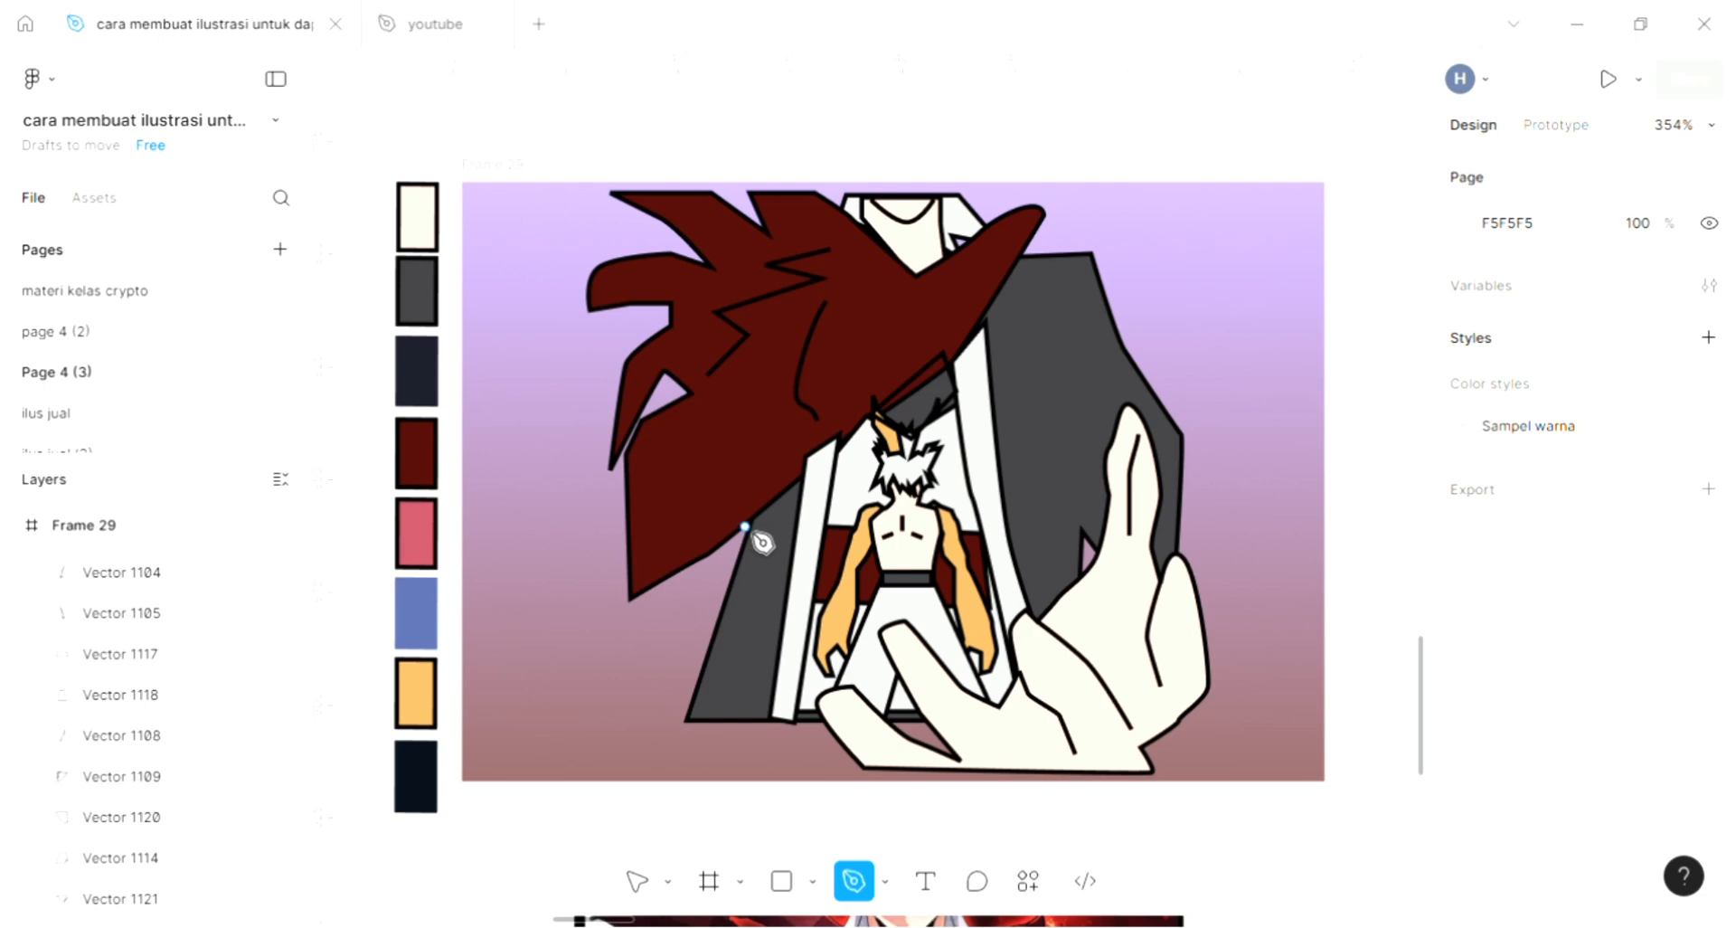
{"action": "left_click", "coordinate": [682, 727]}
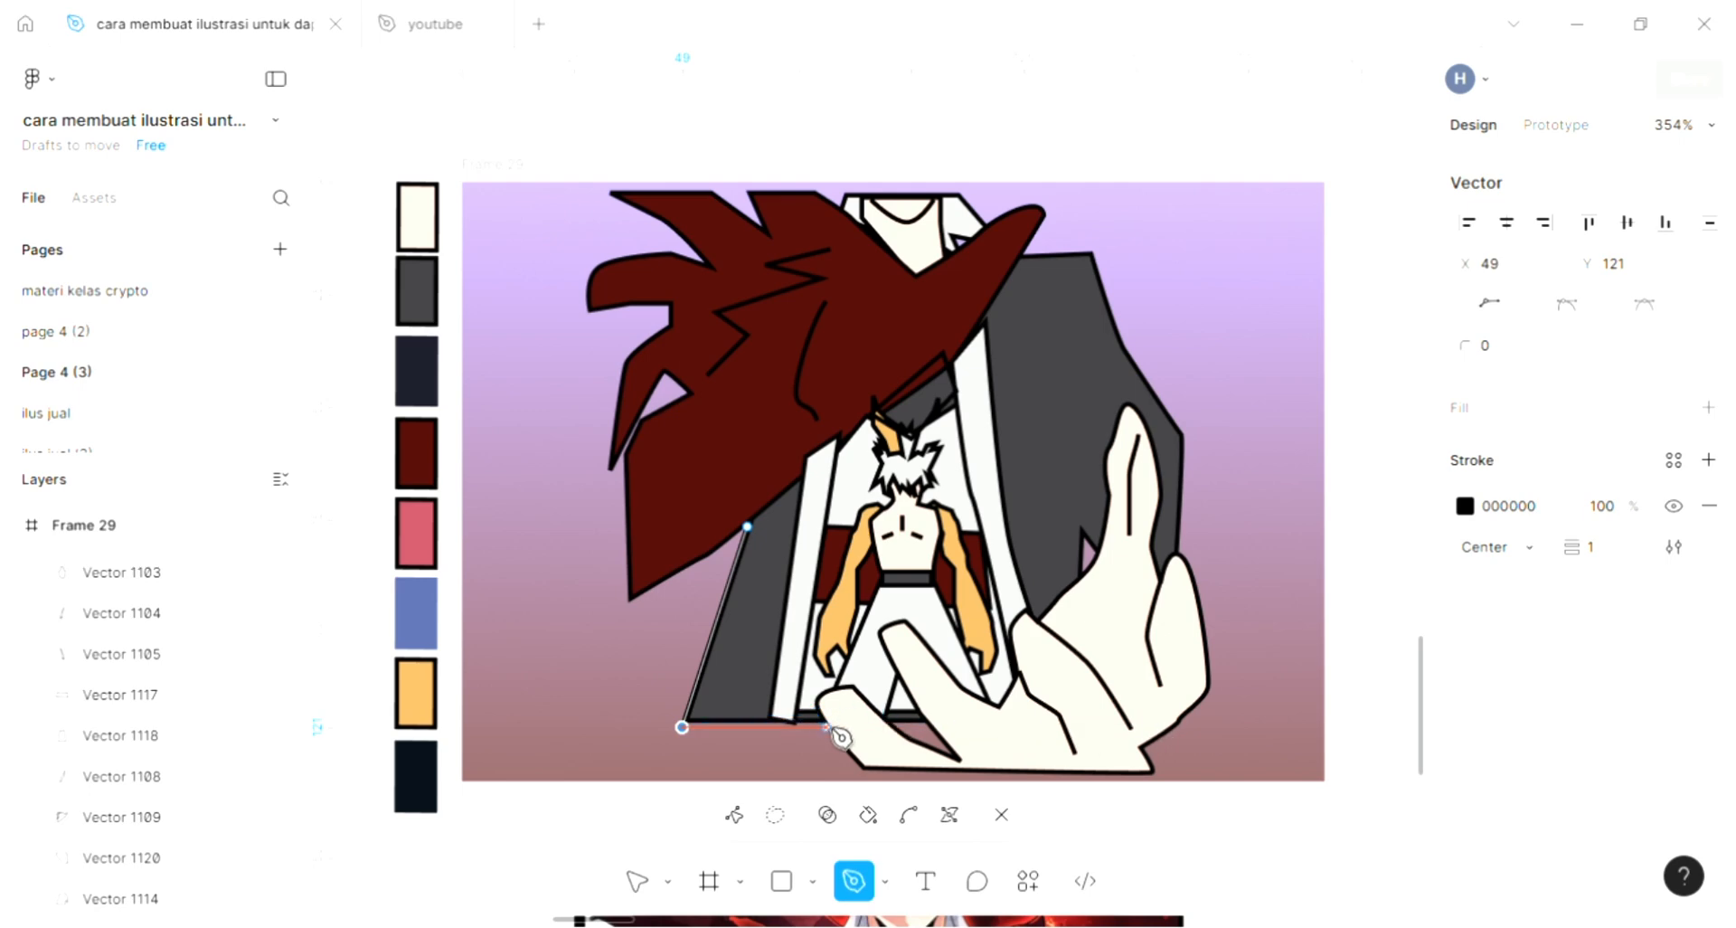
{"action": "left_click", "coordinate": [1176, 717]}
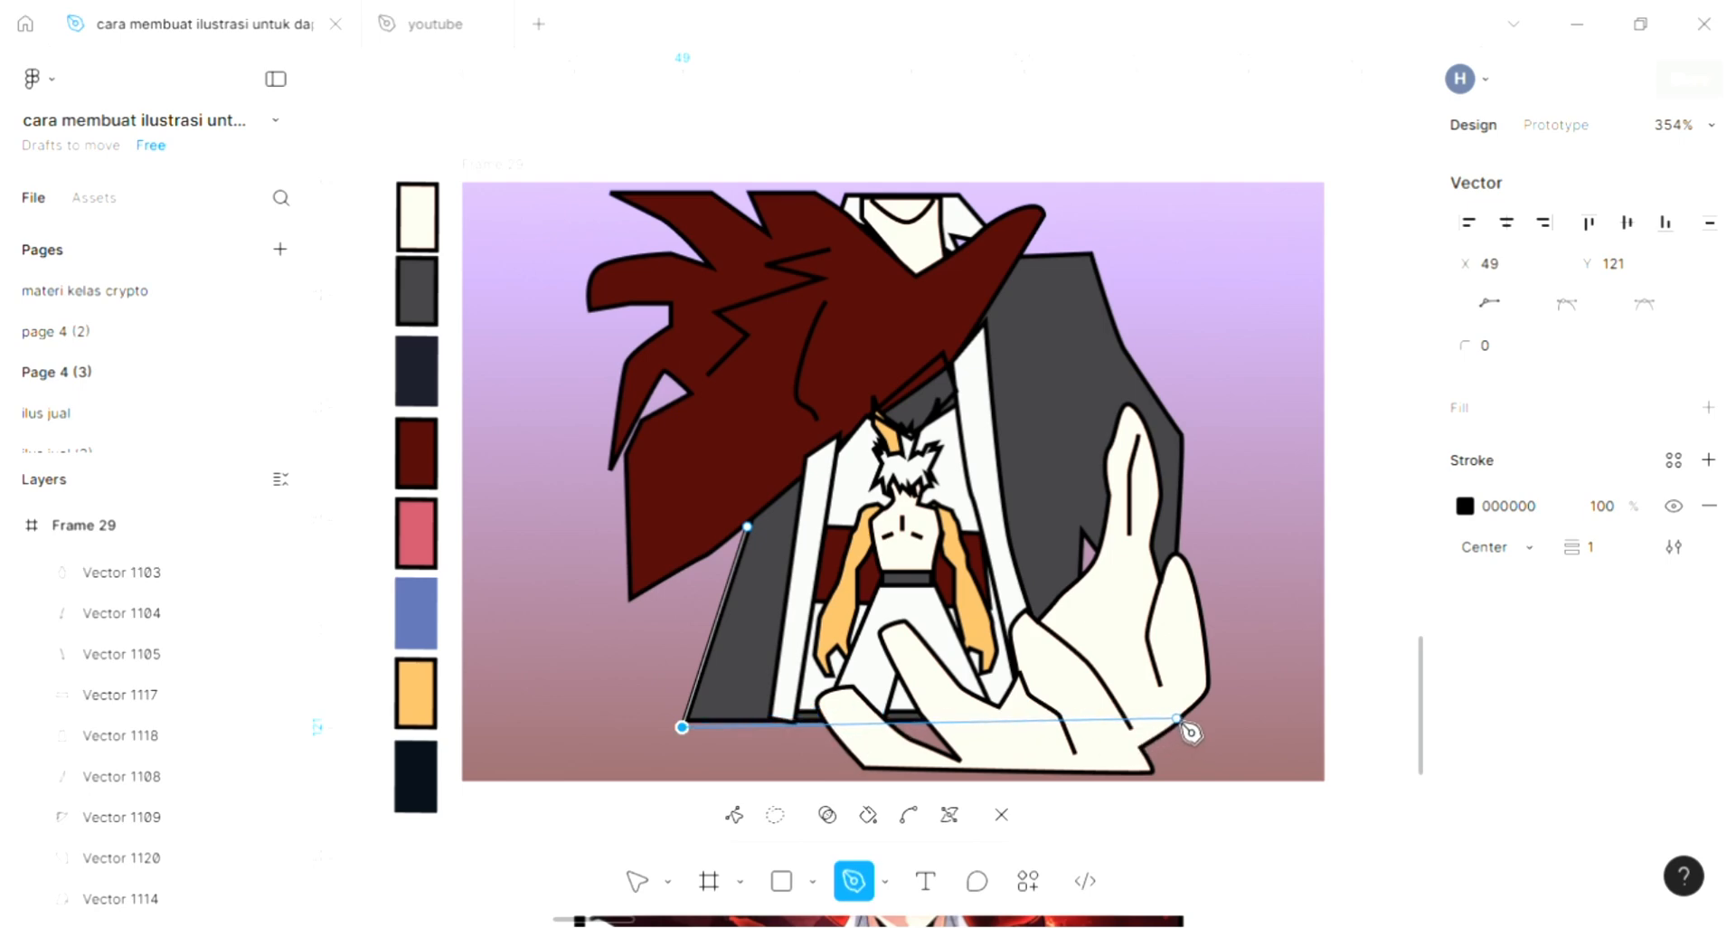
{"action": "left_click", "coordinate": [1184, 436]}
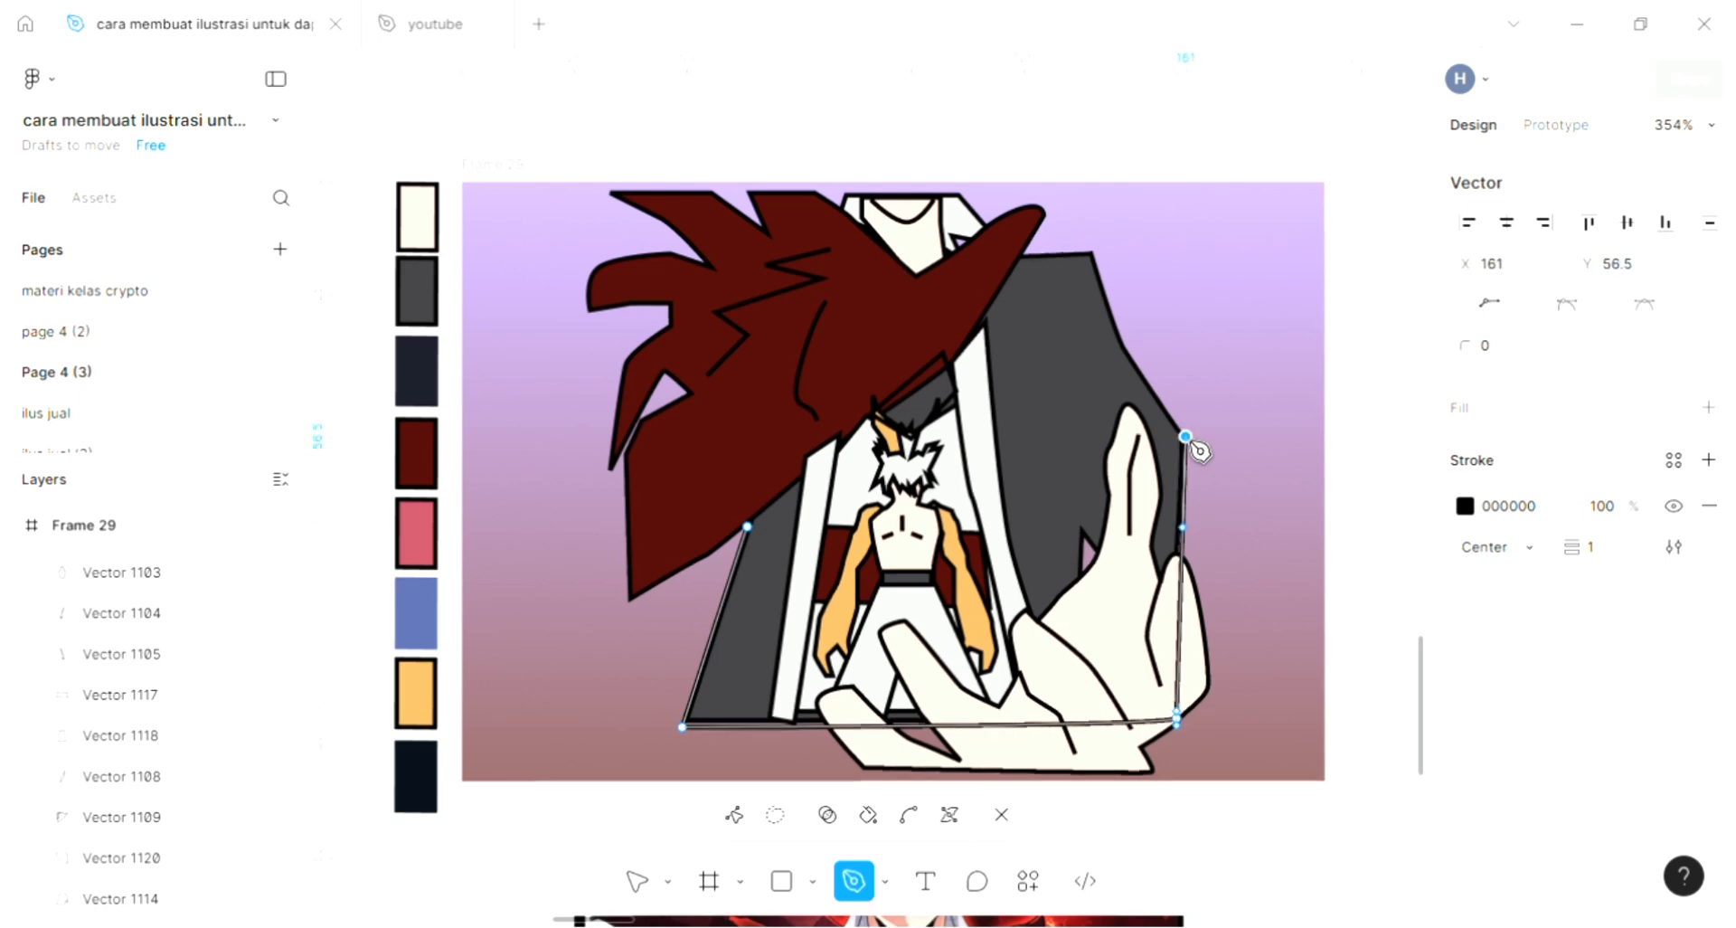
{"action": "left_click", "coordinate": [1125, 339]}
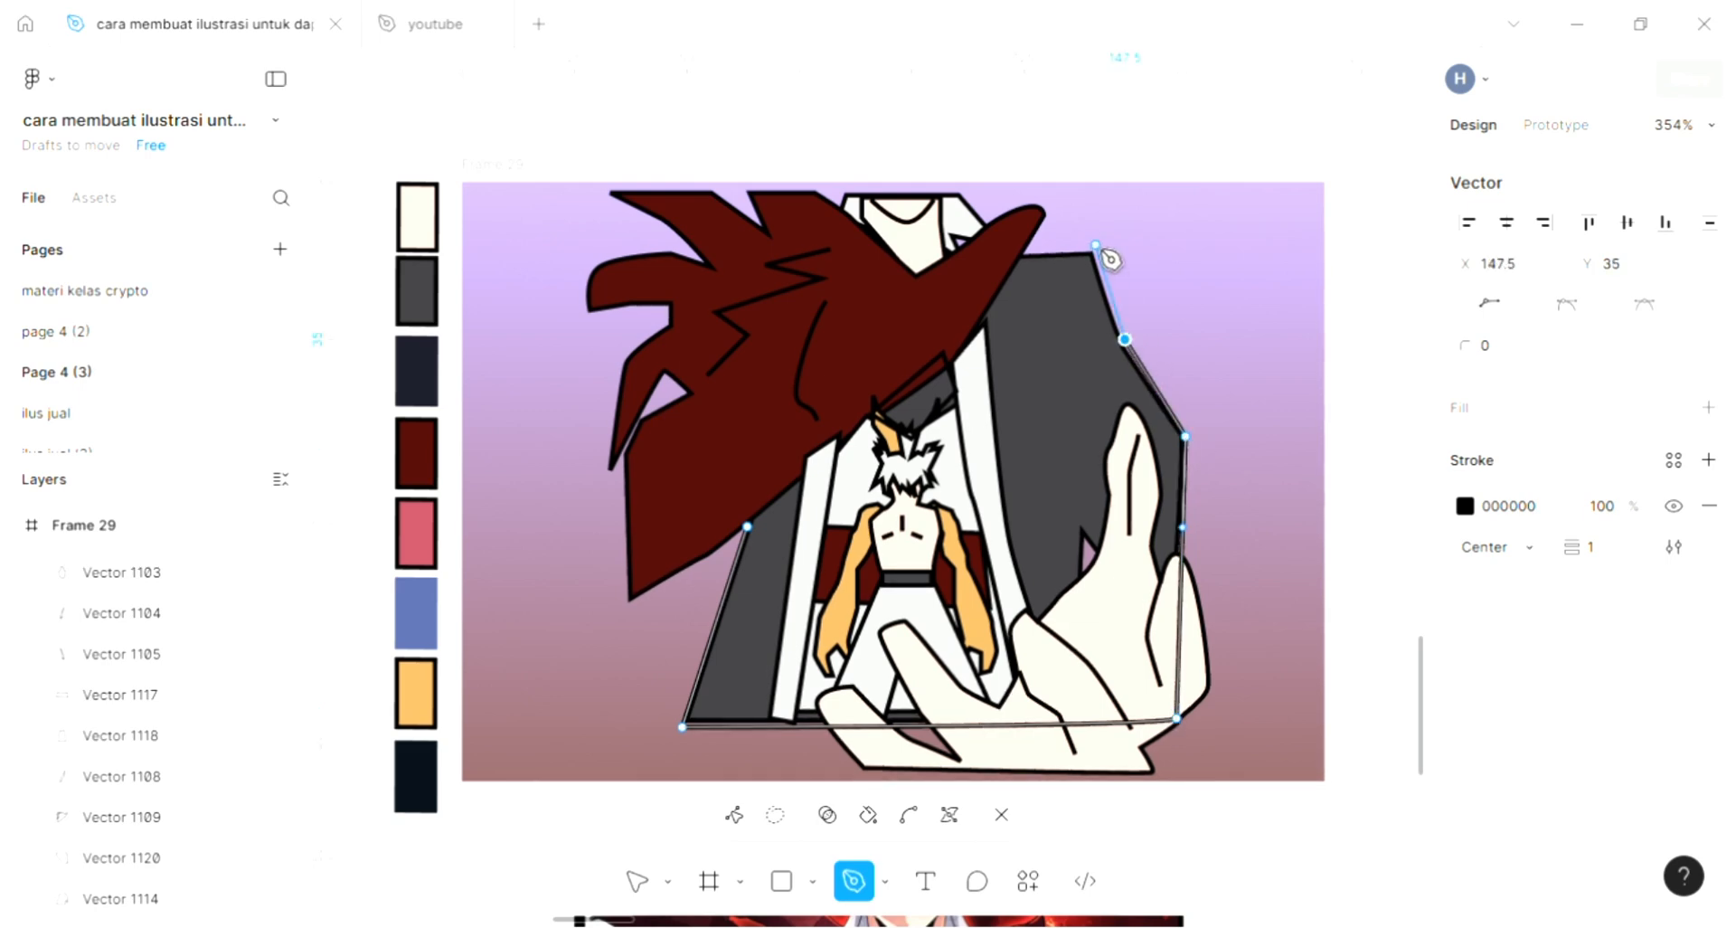
{"action": "left_click", "coordinate": [1094, 255]}
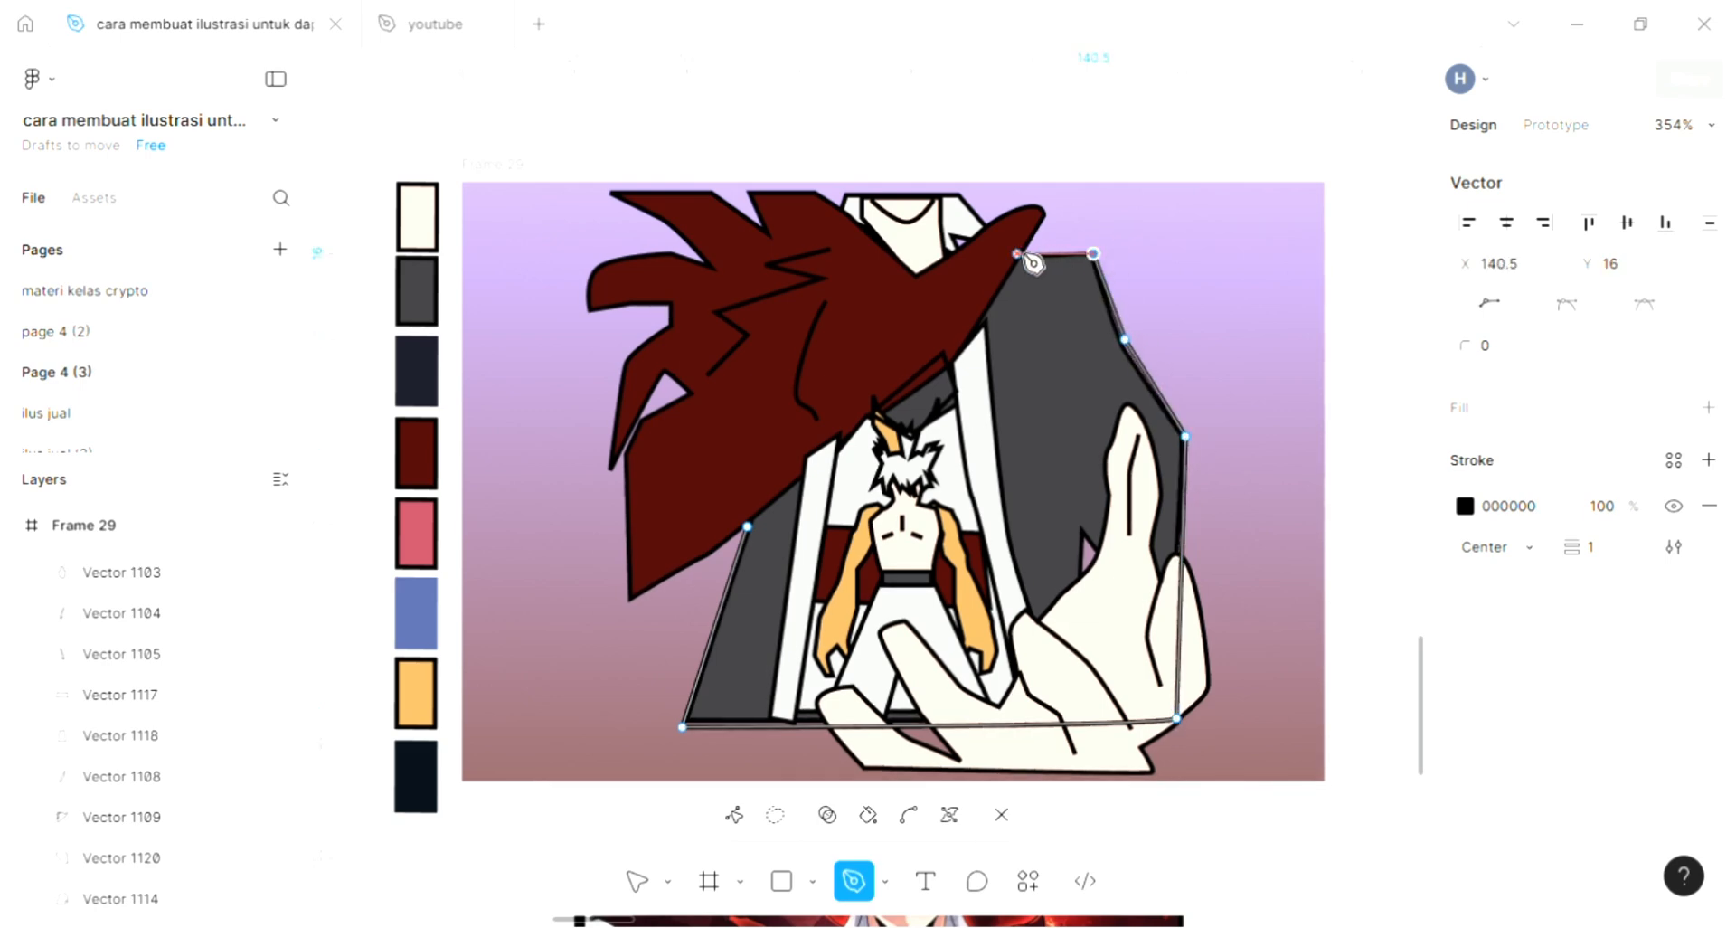
- Continue the outline across the shoulder, around the pointed tip of the dark red shape and along the collar's top edge
{"action": "left_click", "coordinate": [1018, 253]}
{"action": "key", "text": "ctrl+z"}
{"action": "left_click_drag", "start_coordinate": [1023, 254], "coordinate": [974, 209]}
{"action": "left_click", "coordinate": [1022, 201]}
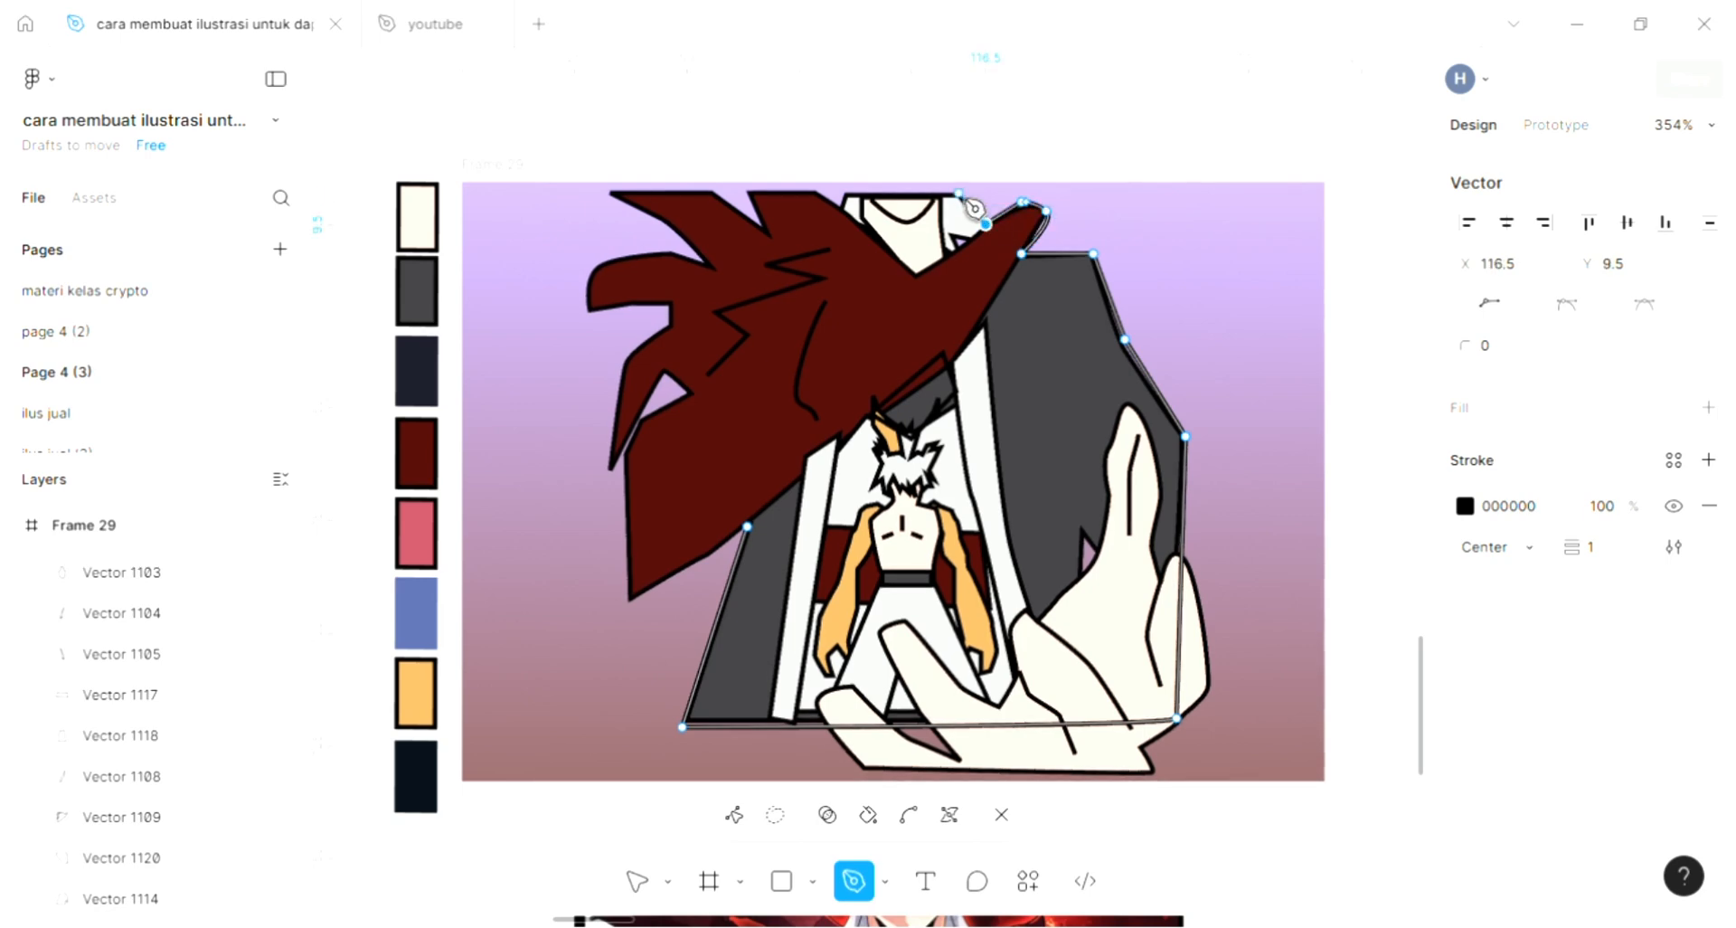
{"action": "left_click", "coordinate": [958, 193]}
{"action": "left_click", "coordinate": [846, 193]}
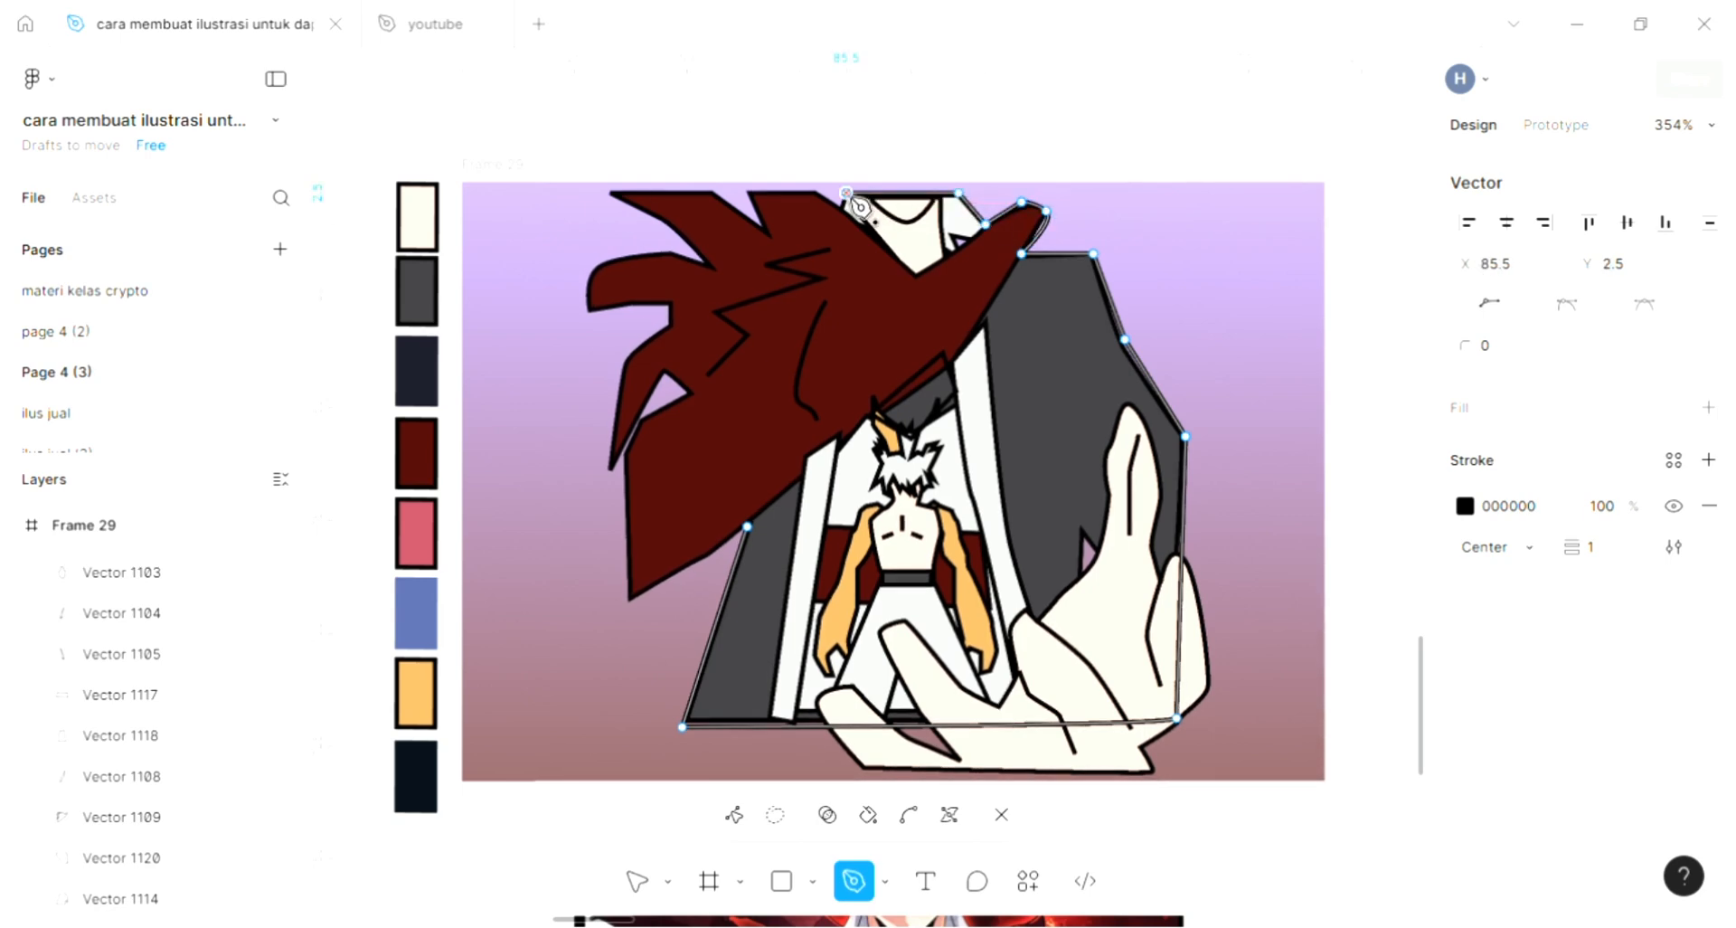
- Continue the Pen outline along the upper spikes of the dark red shape, dipping into the notch, to its upper-left tip
{"action": "left_click", "coordinate": [812, 192]}
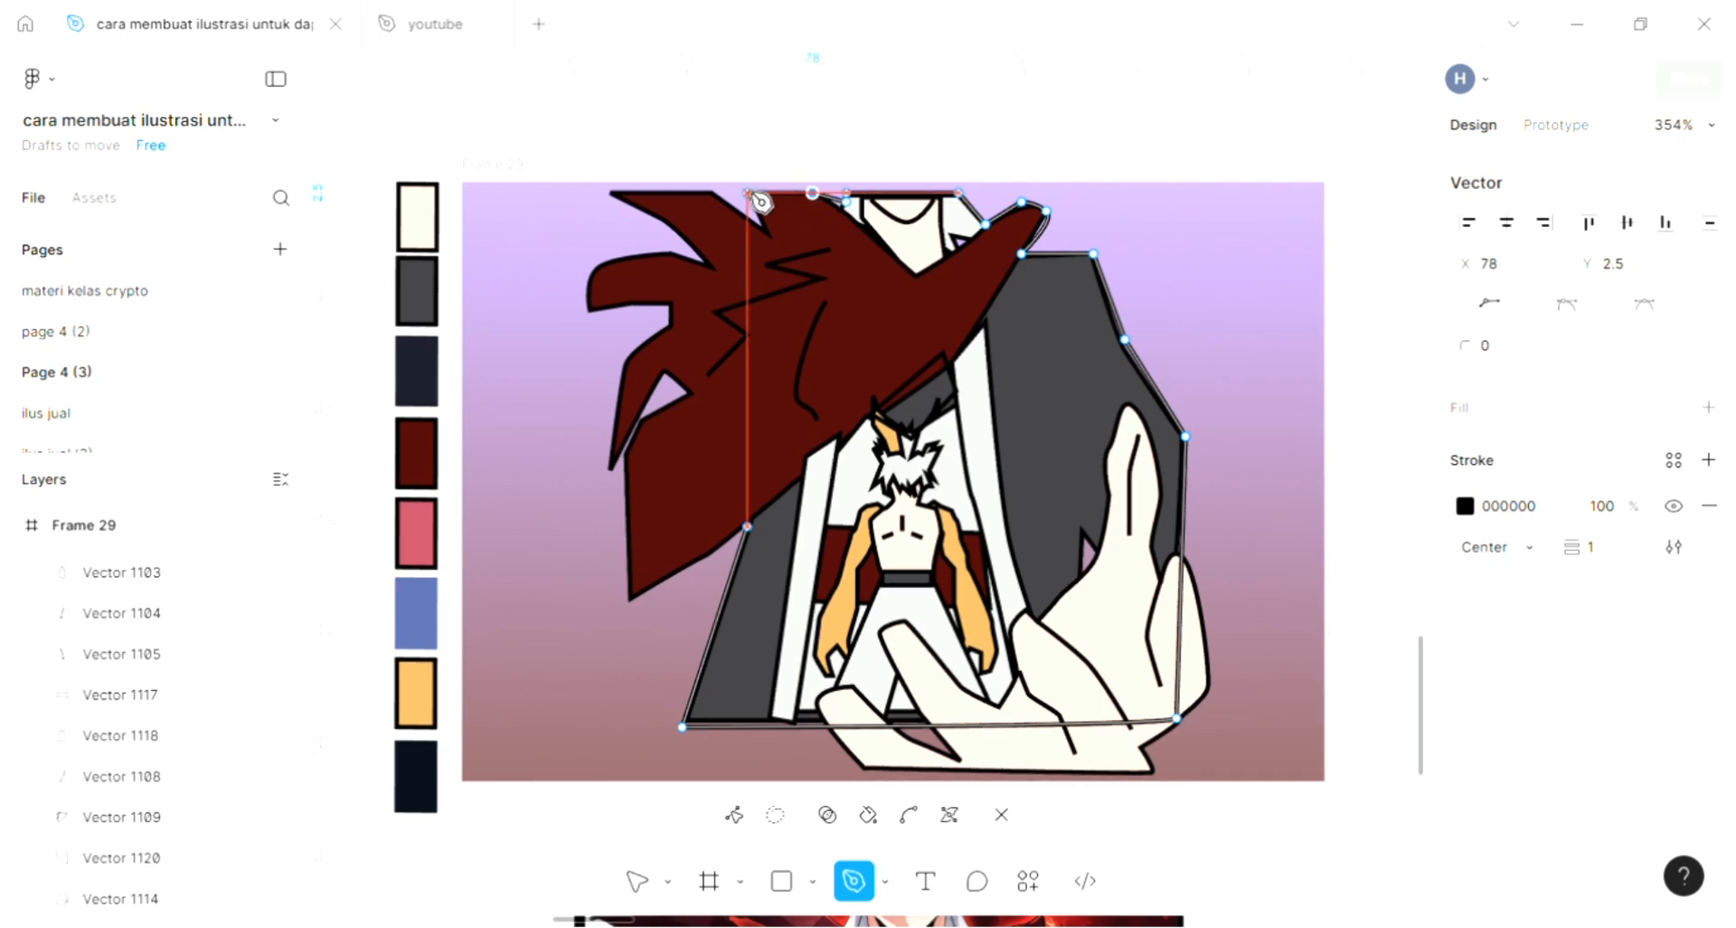
{"action": "left_click", "coordinate": [764, 224]}
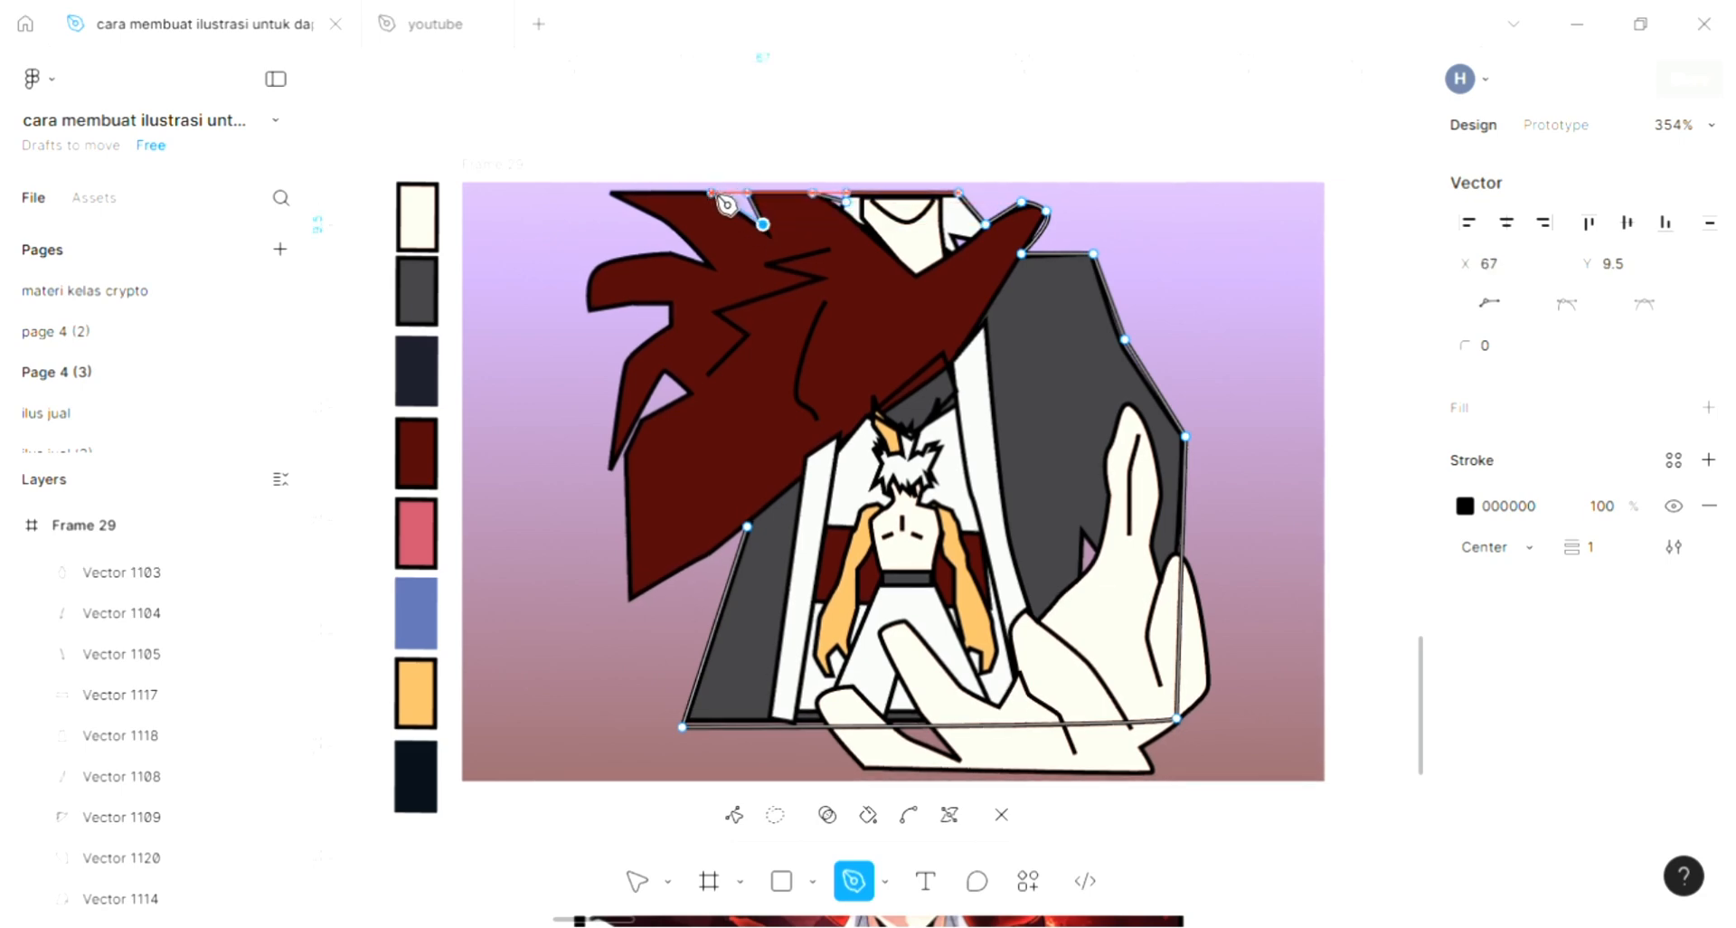
{"action": "left_click", "coordinate": [712, 193]}
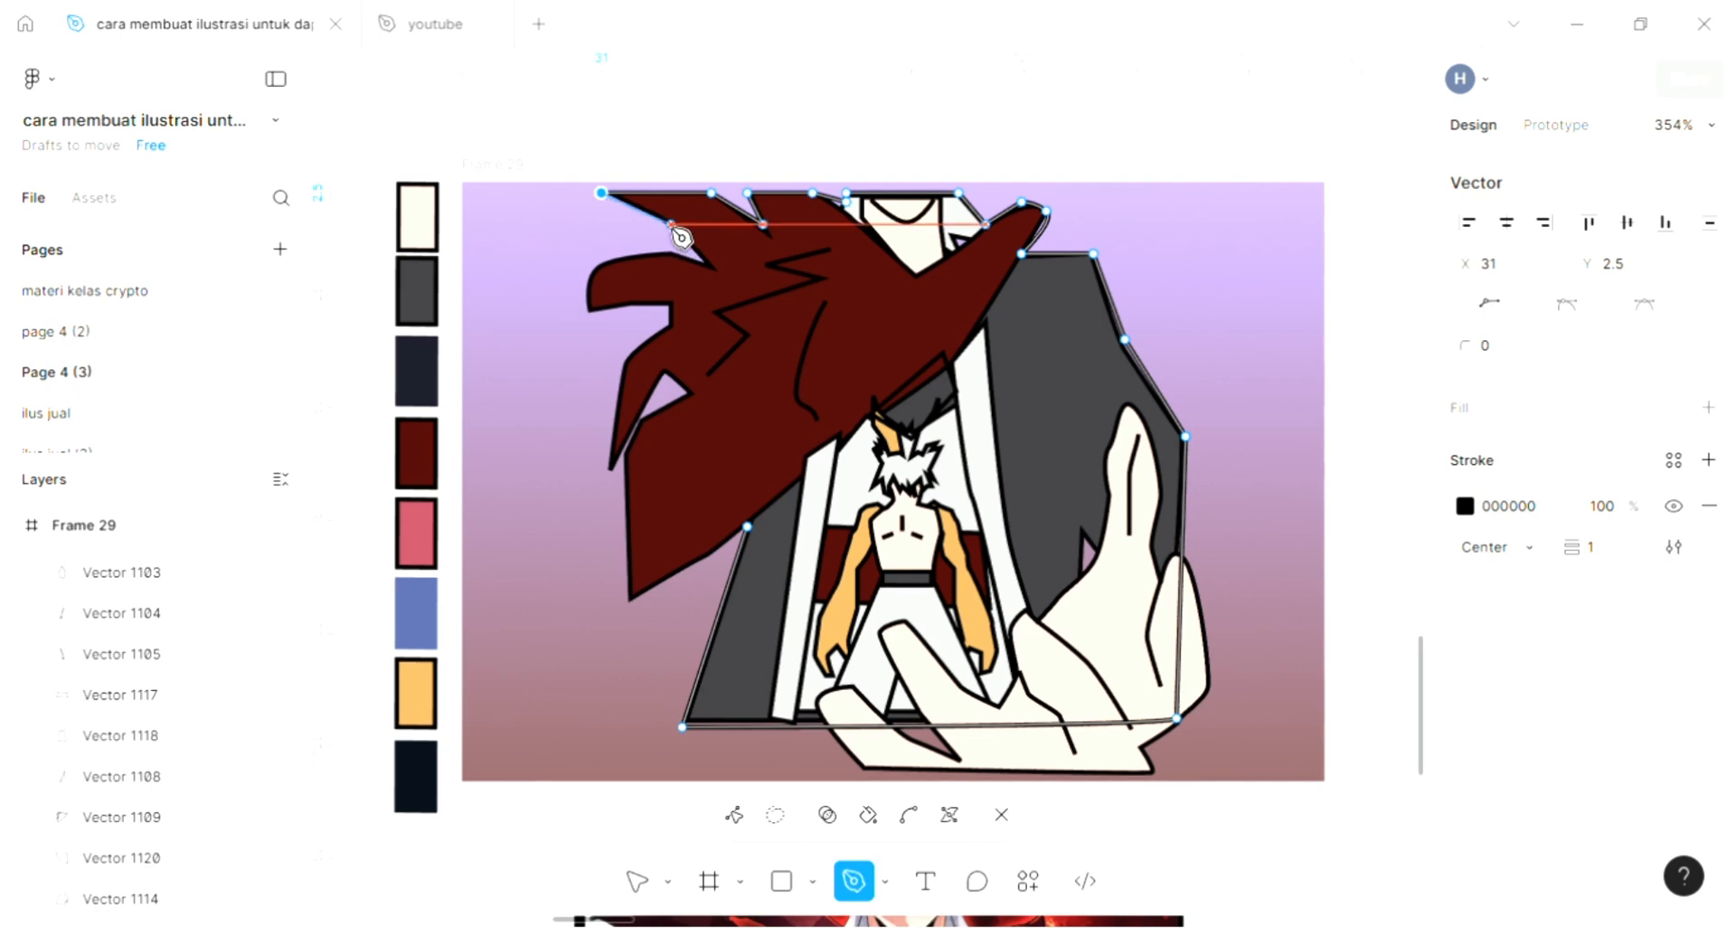
{"action": "left_click", "coordinate": [608, 193]}
{"action": "key", "text": "p"}
{"action": "left_click", "coordinate": [614, 193]}
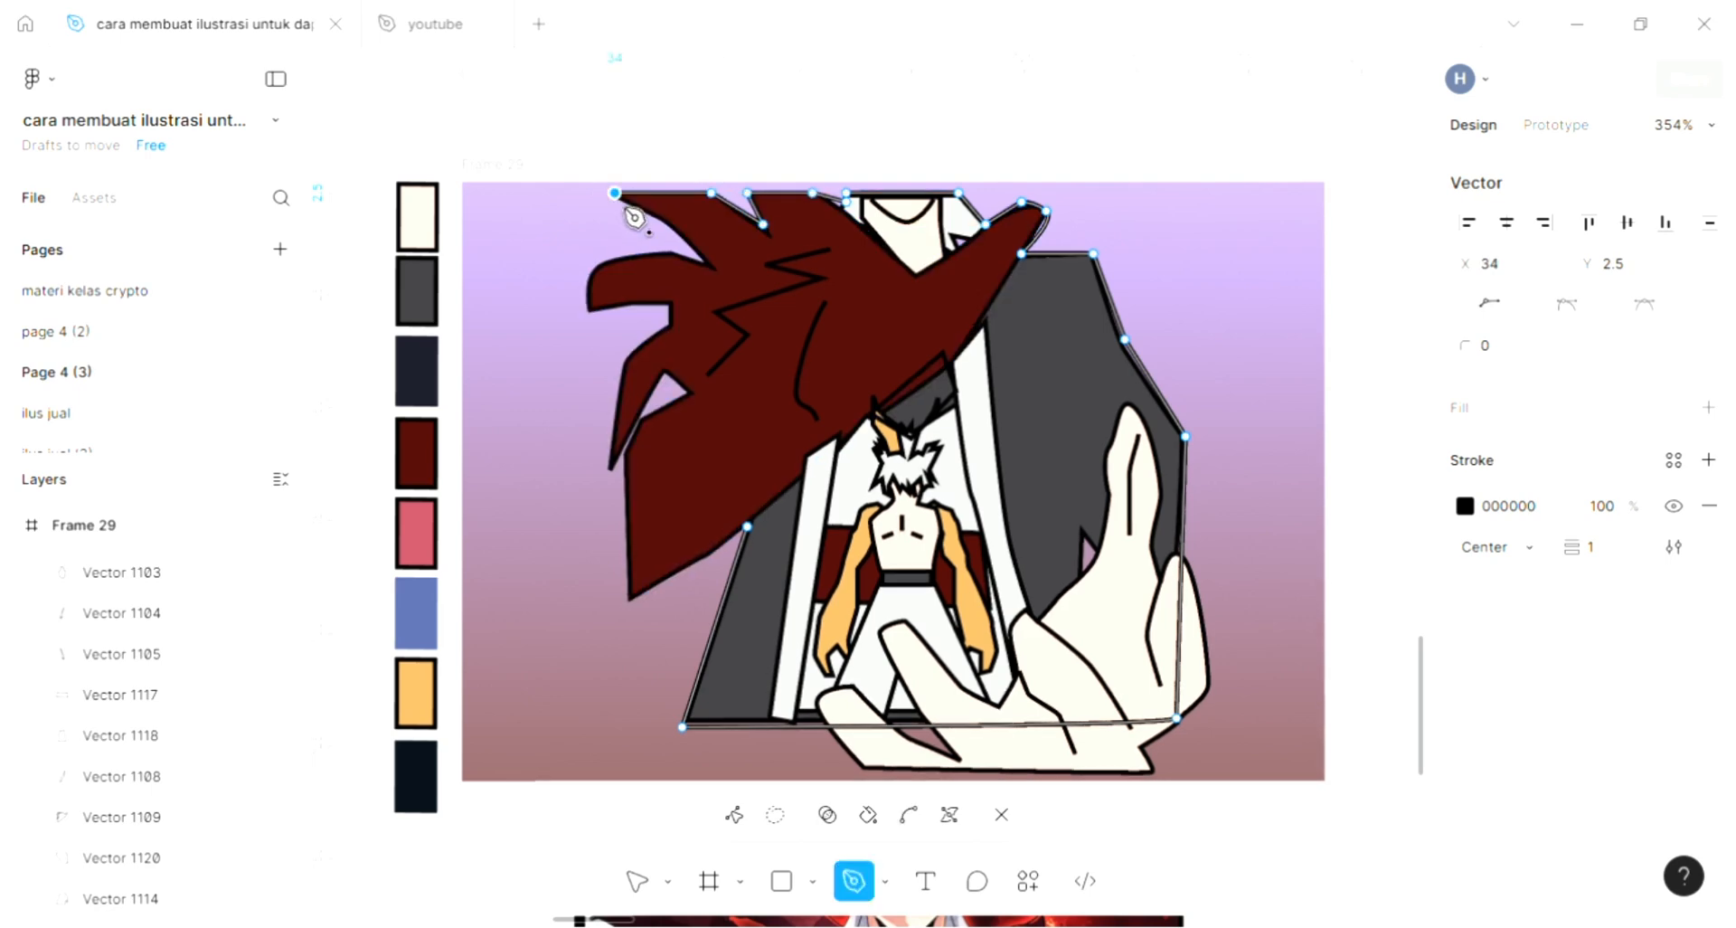
- Continue the outline into the notch below the upper-left tip and around the blunt left spike of the dark red shape
{"action": "left_click", "coordinate": [704, 254]}
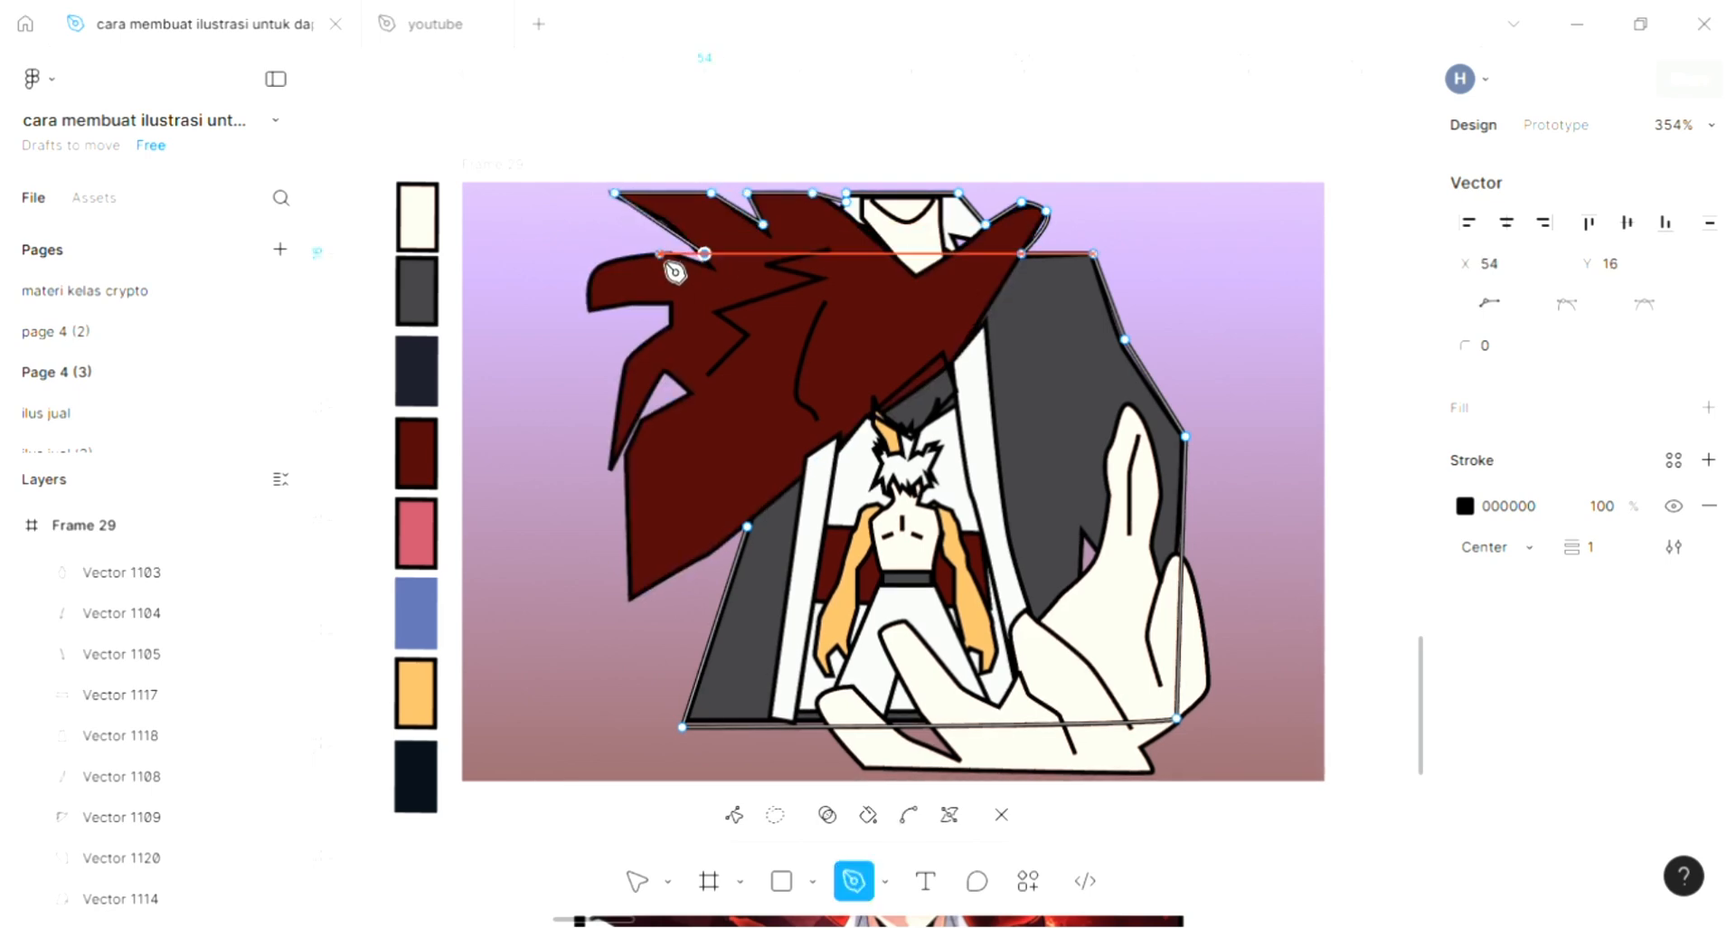
{"action": "left_click", "coordinate": [658, 254]}
{"action": "left_click", "coordinate": [599, 262]}
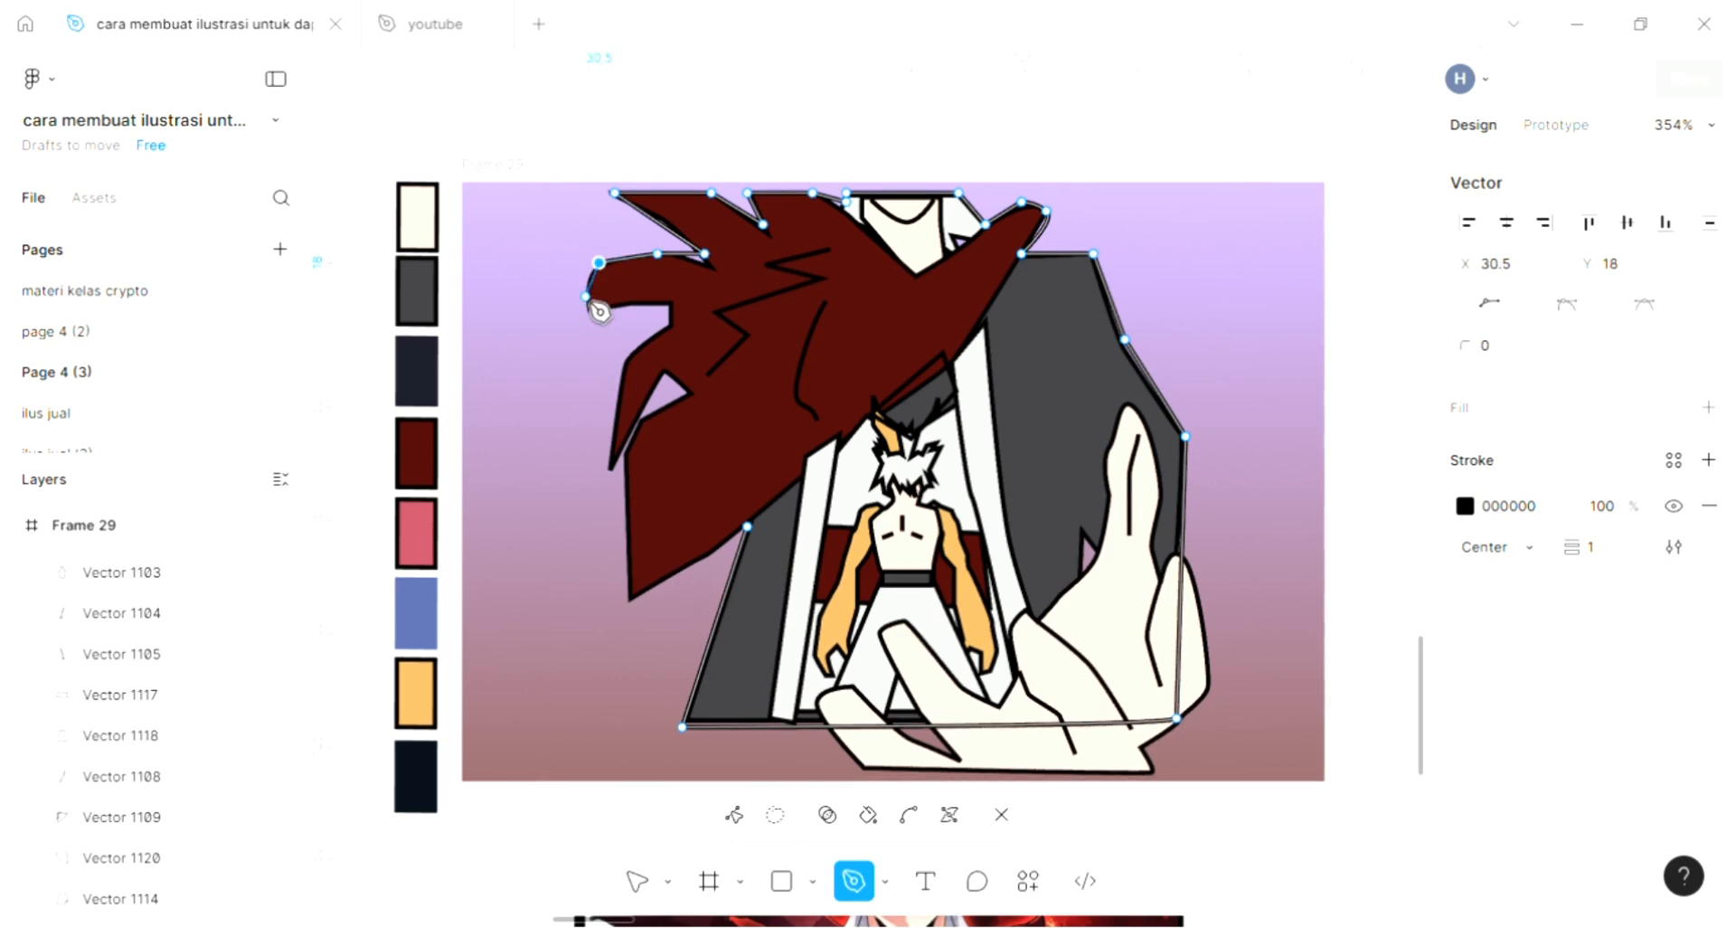
{"action": "left_click", "coordinate": [586, 310]}
{"action": "left_click", "coordinate": [658, 303]}
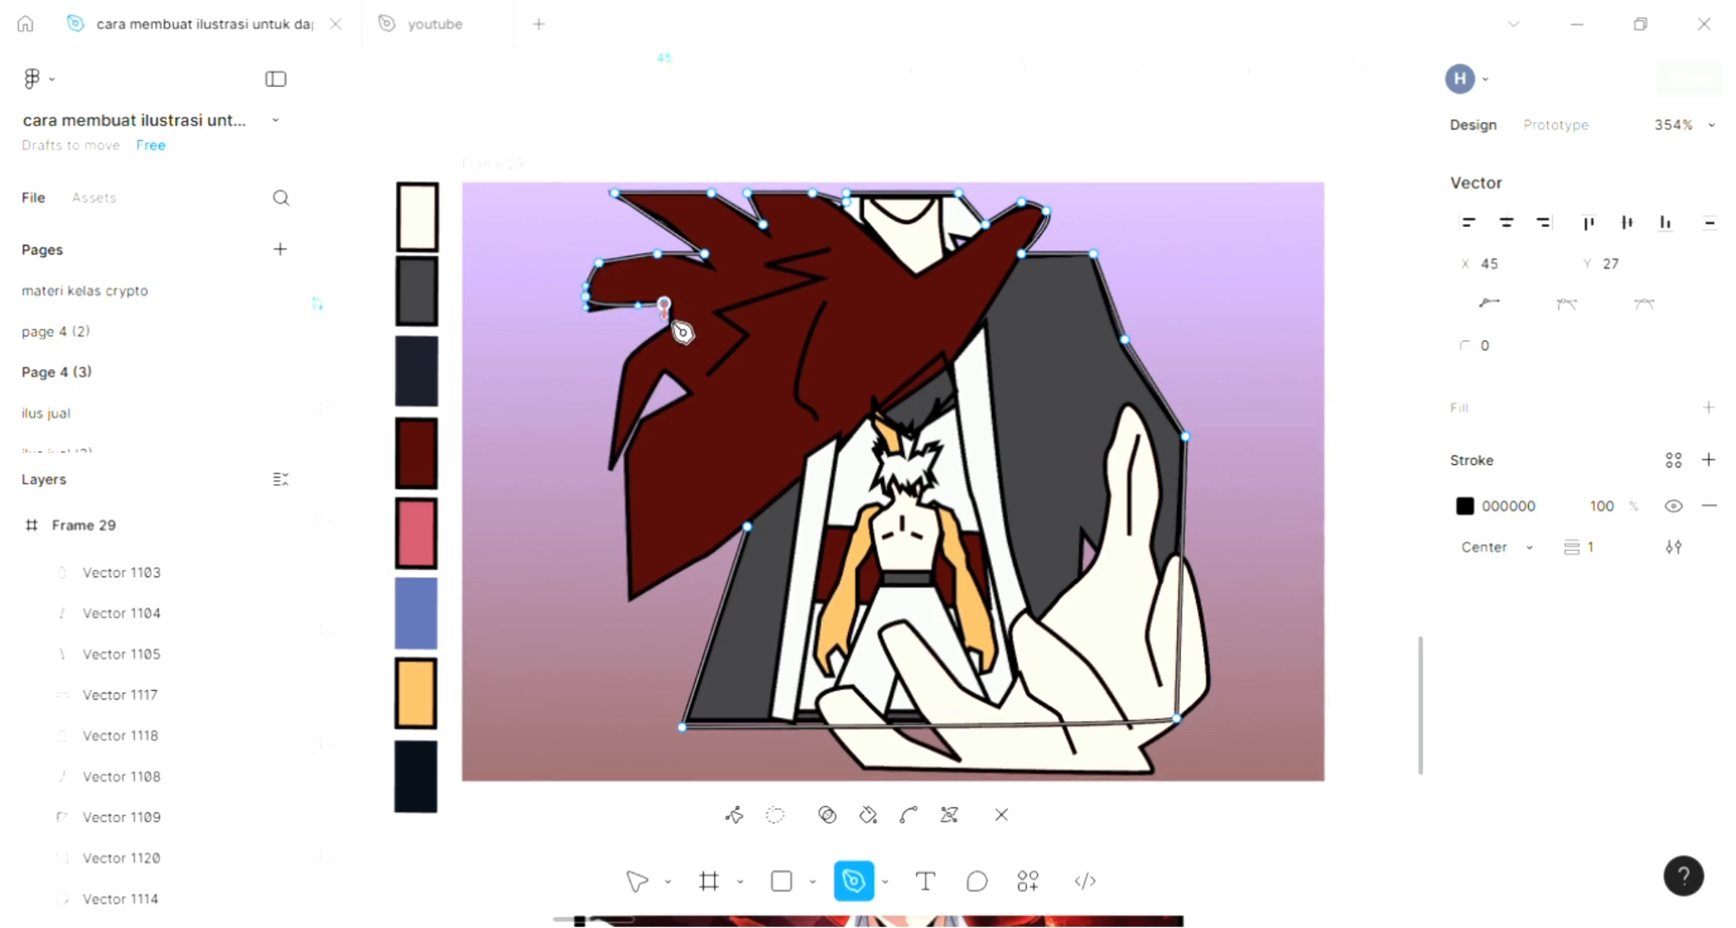
- Trace the outline down to the tip of the lower-left spike and back up into the notch beside it
{"action": "left_click", "coordinate": [666, 325]}
{"action": "left_click", "coordinate": [626, 360]}
{"action": "left_click", "coordinate": [598, 463]}
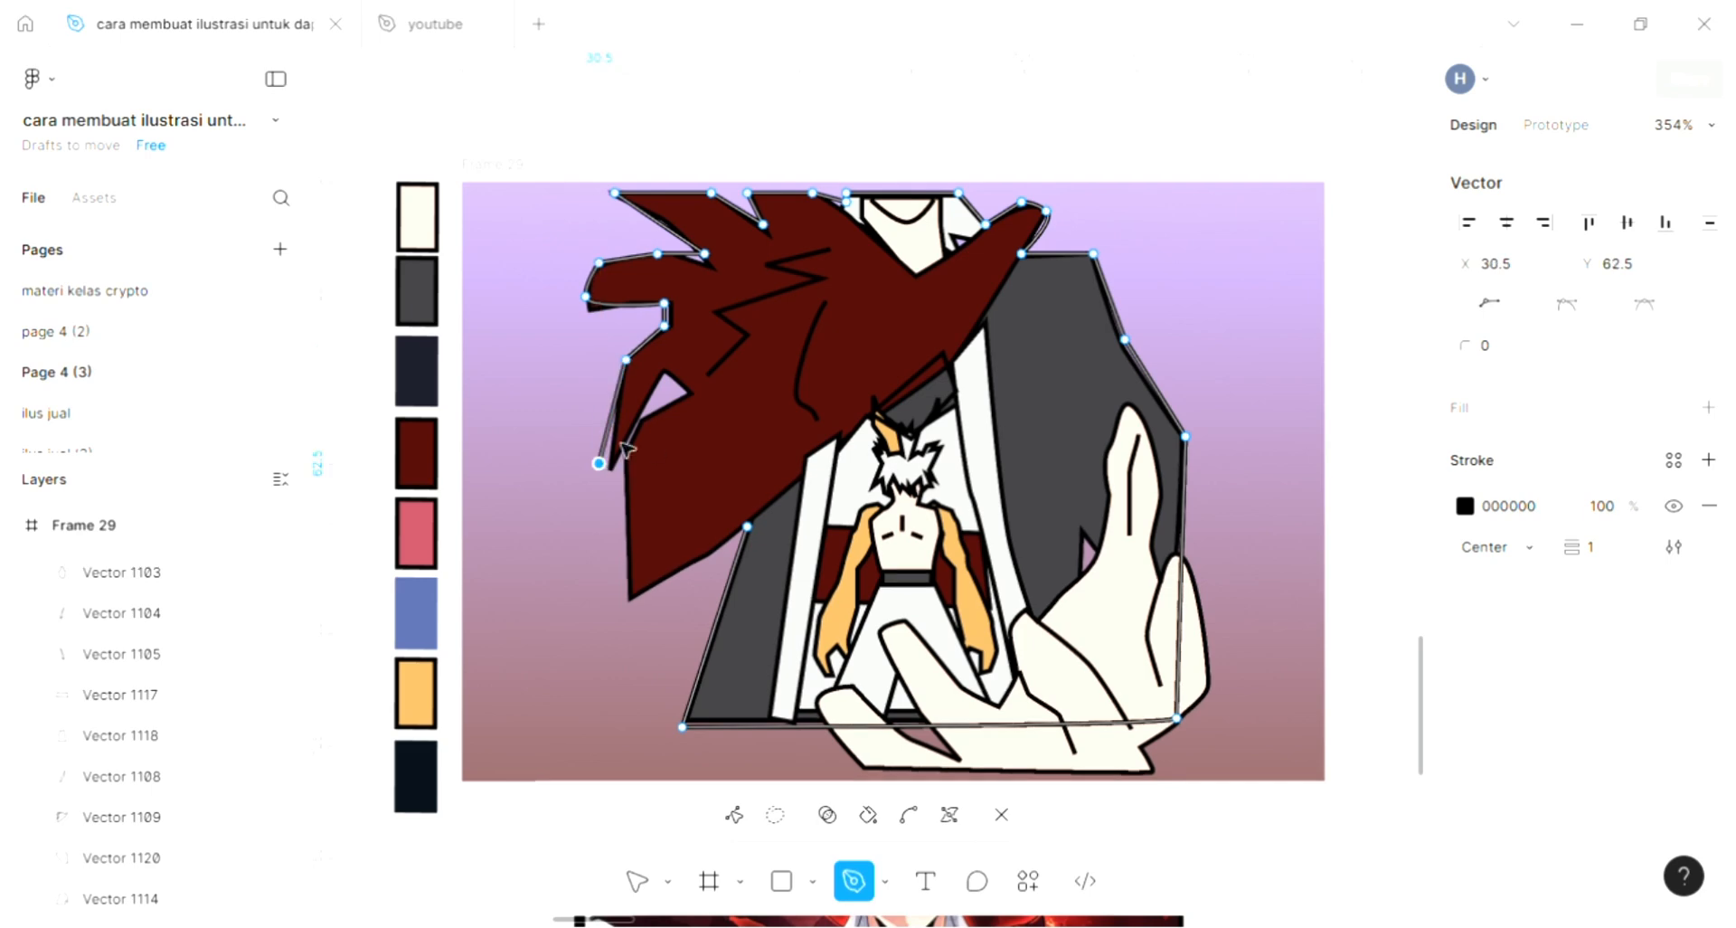
{"action": "left_click", "coordinate": [682, 388]}
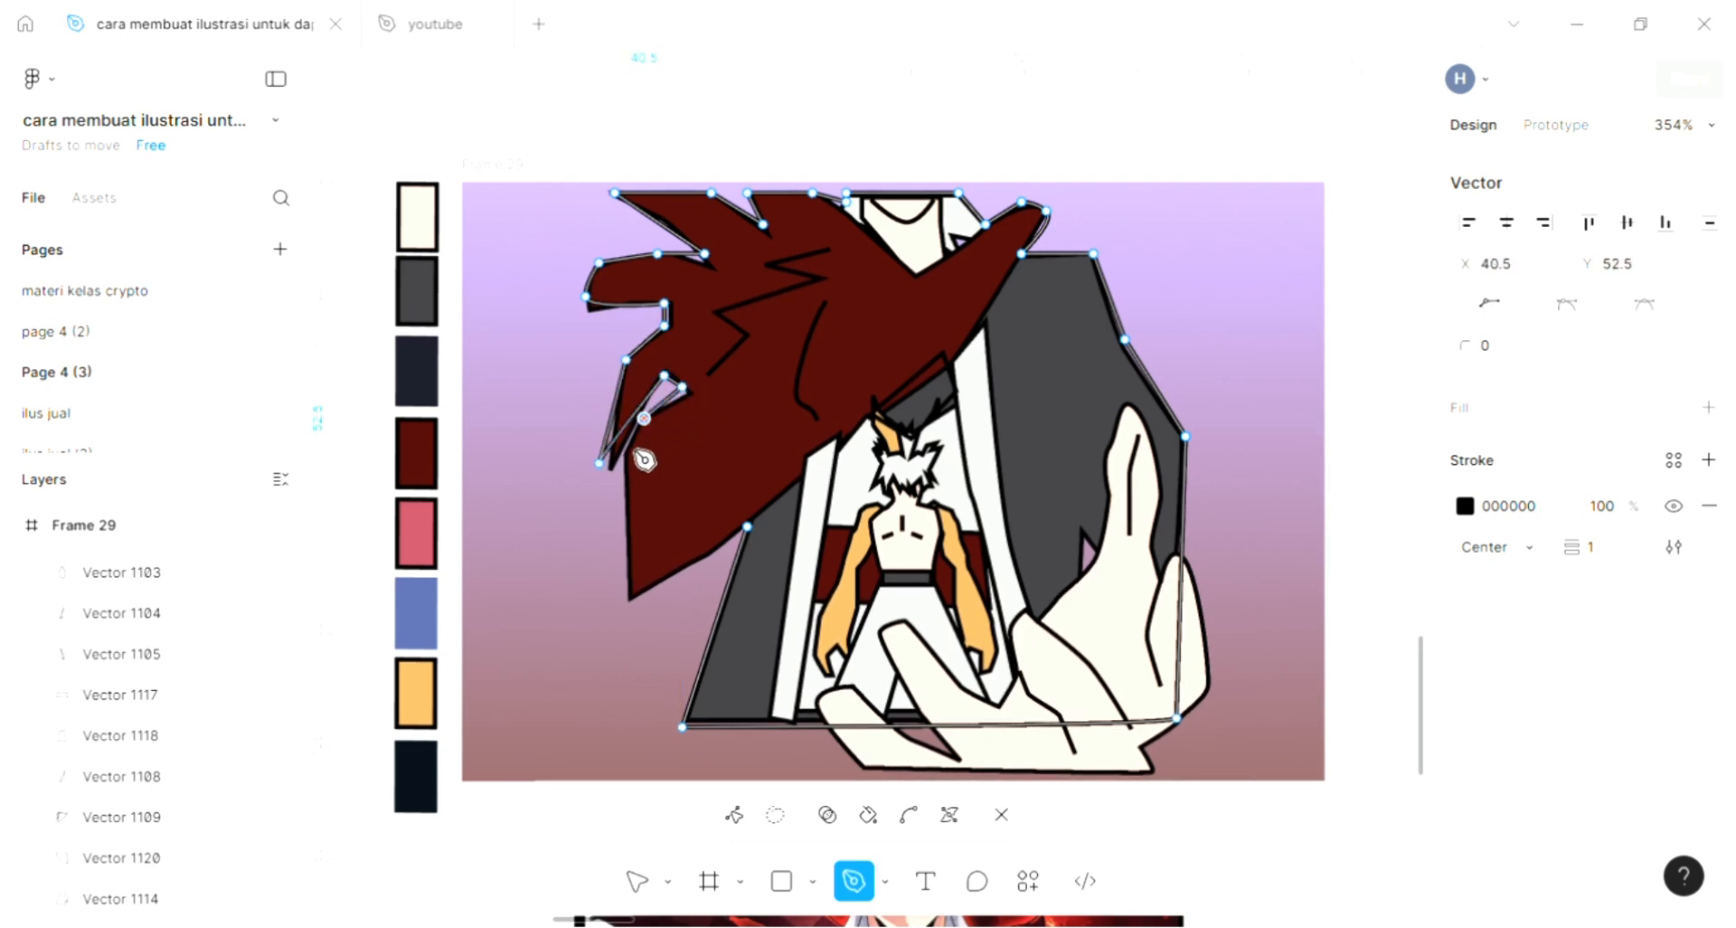
- Trace down to the dark red shape's lowest corner, close the outline at the coat's left edge and leave vector editing
{"action": "left_click_drag", "start_coordinate": [626, 470], "coordinate": [633, 586]}
{"action": "left_click", "coordinate": [625, 599]}
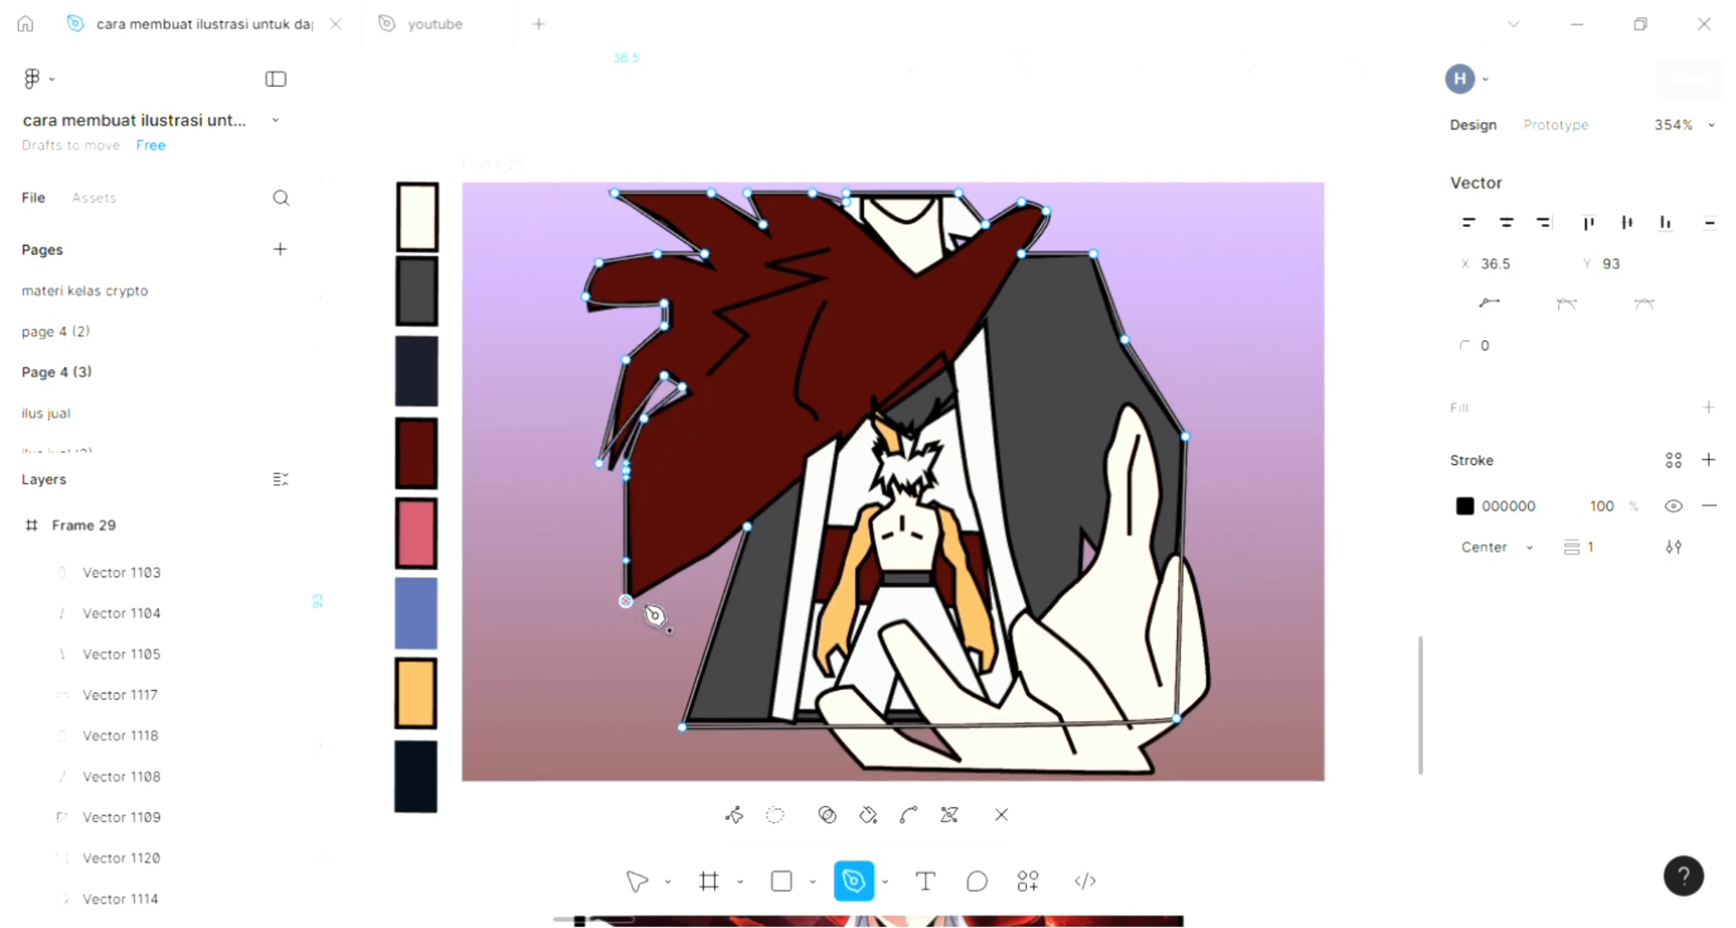
{"action": "left_click", "coordinate": [749, 529]}
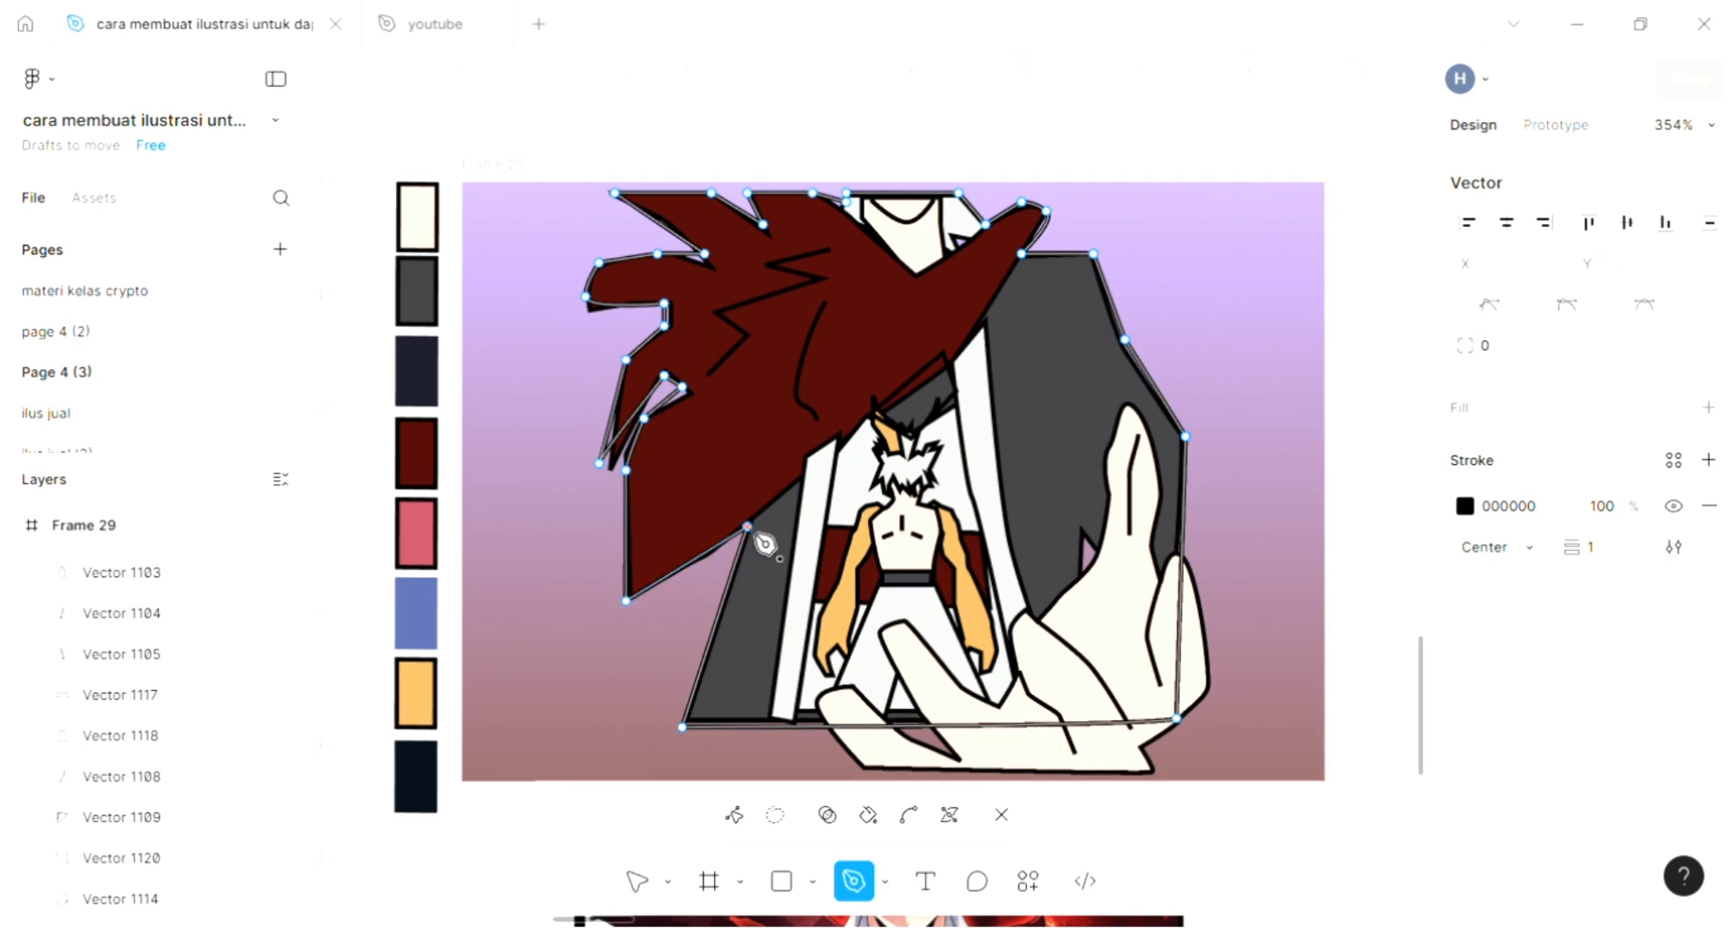
{"action": "key", "text": "Escape"}
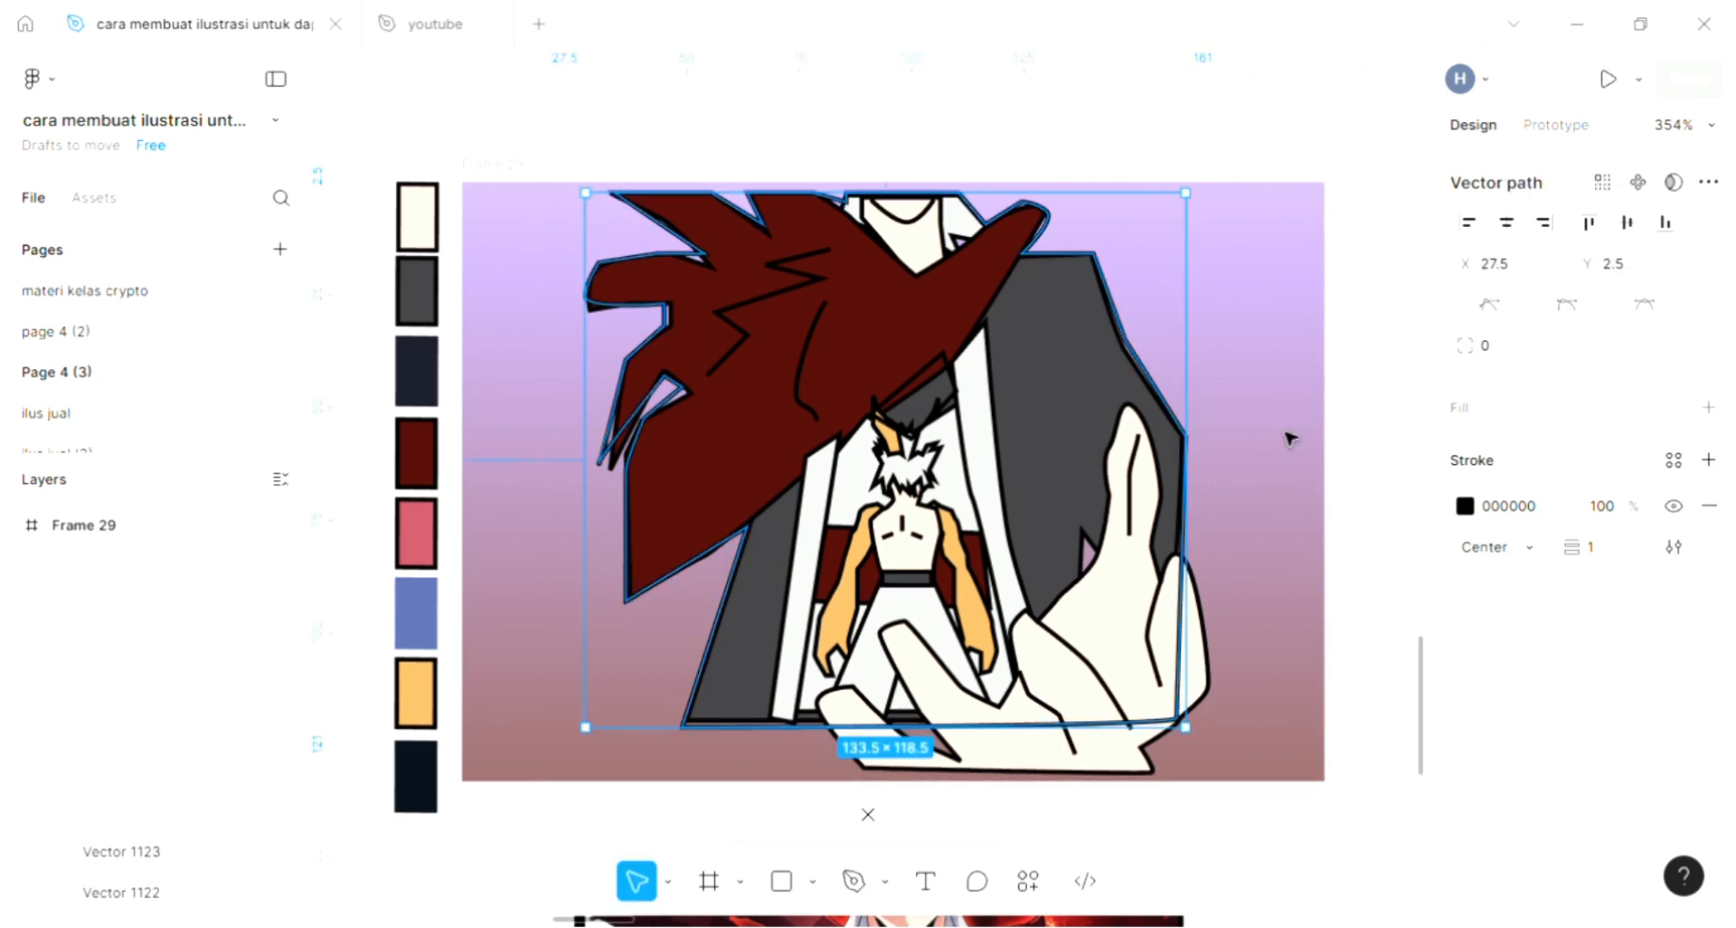
{"action": "key", "text": "Escape"}
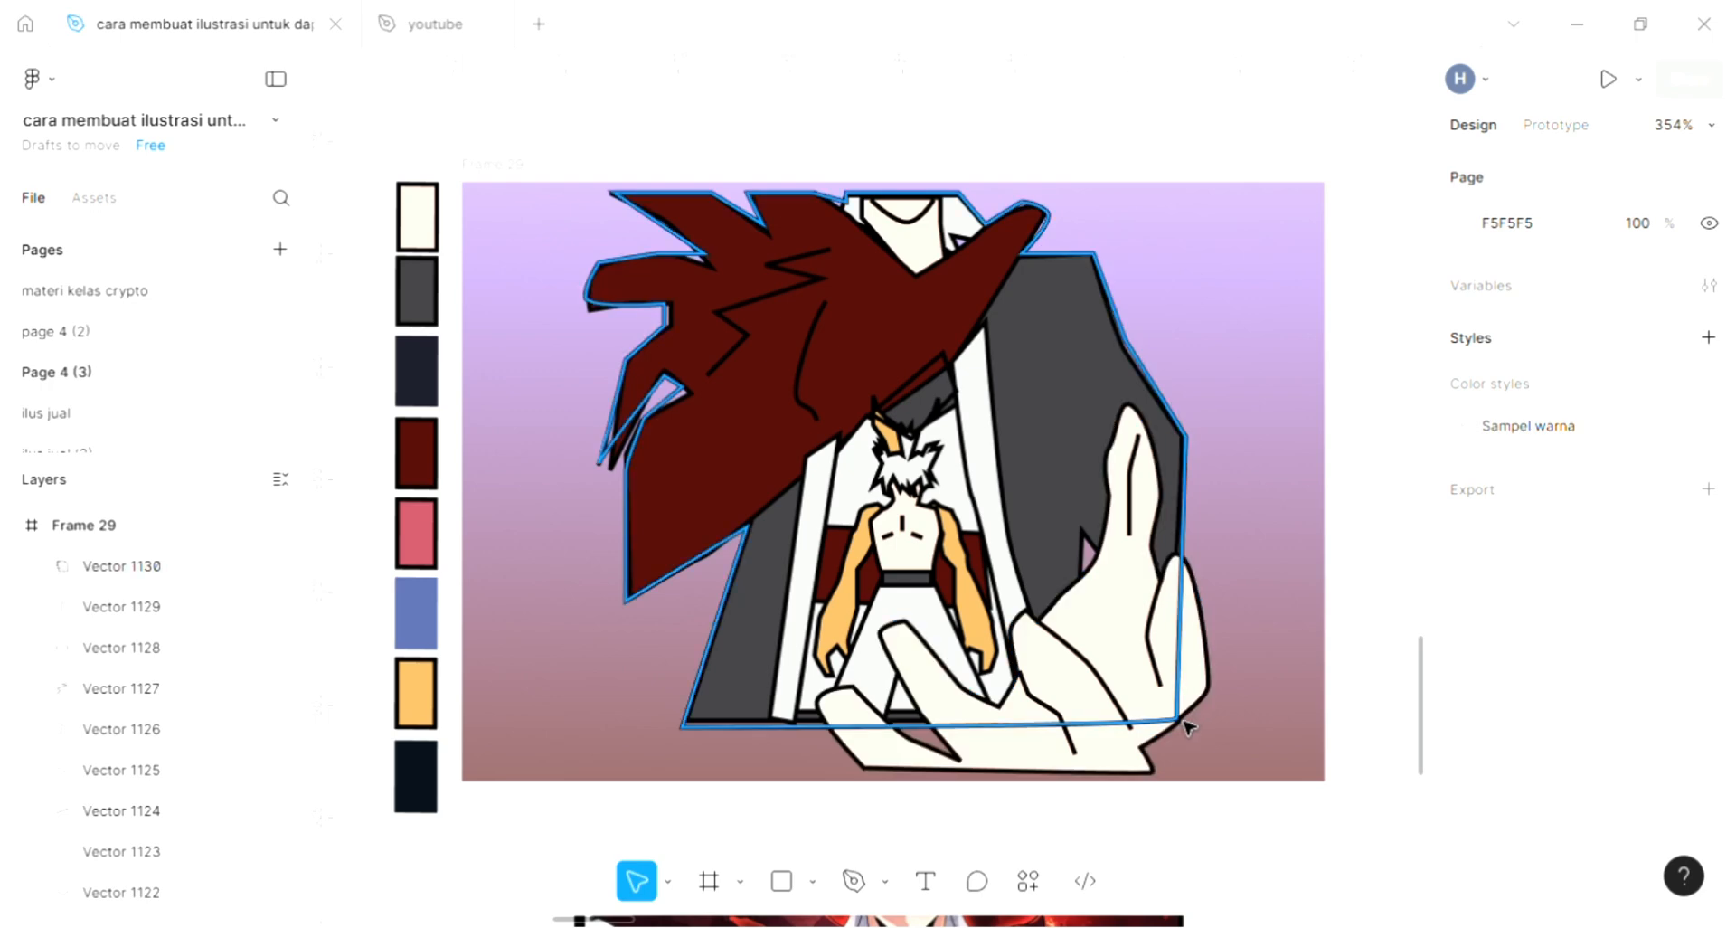
- Colour the figure outline's stroke with the pink BE5362 sampled from the palette and deselect it
{"action": "left_click", "coordinate": [743, 573]}
{"action": "key", "text": "i"}
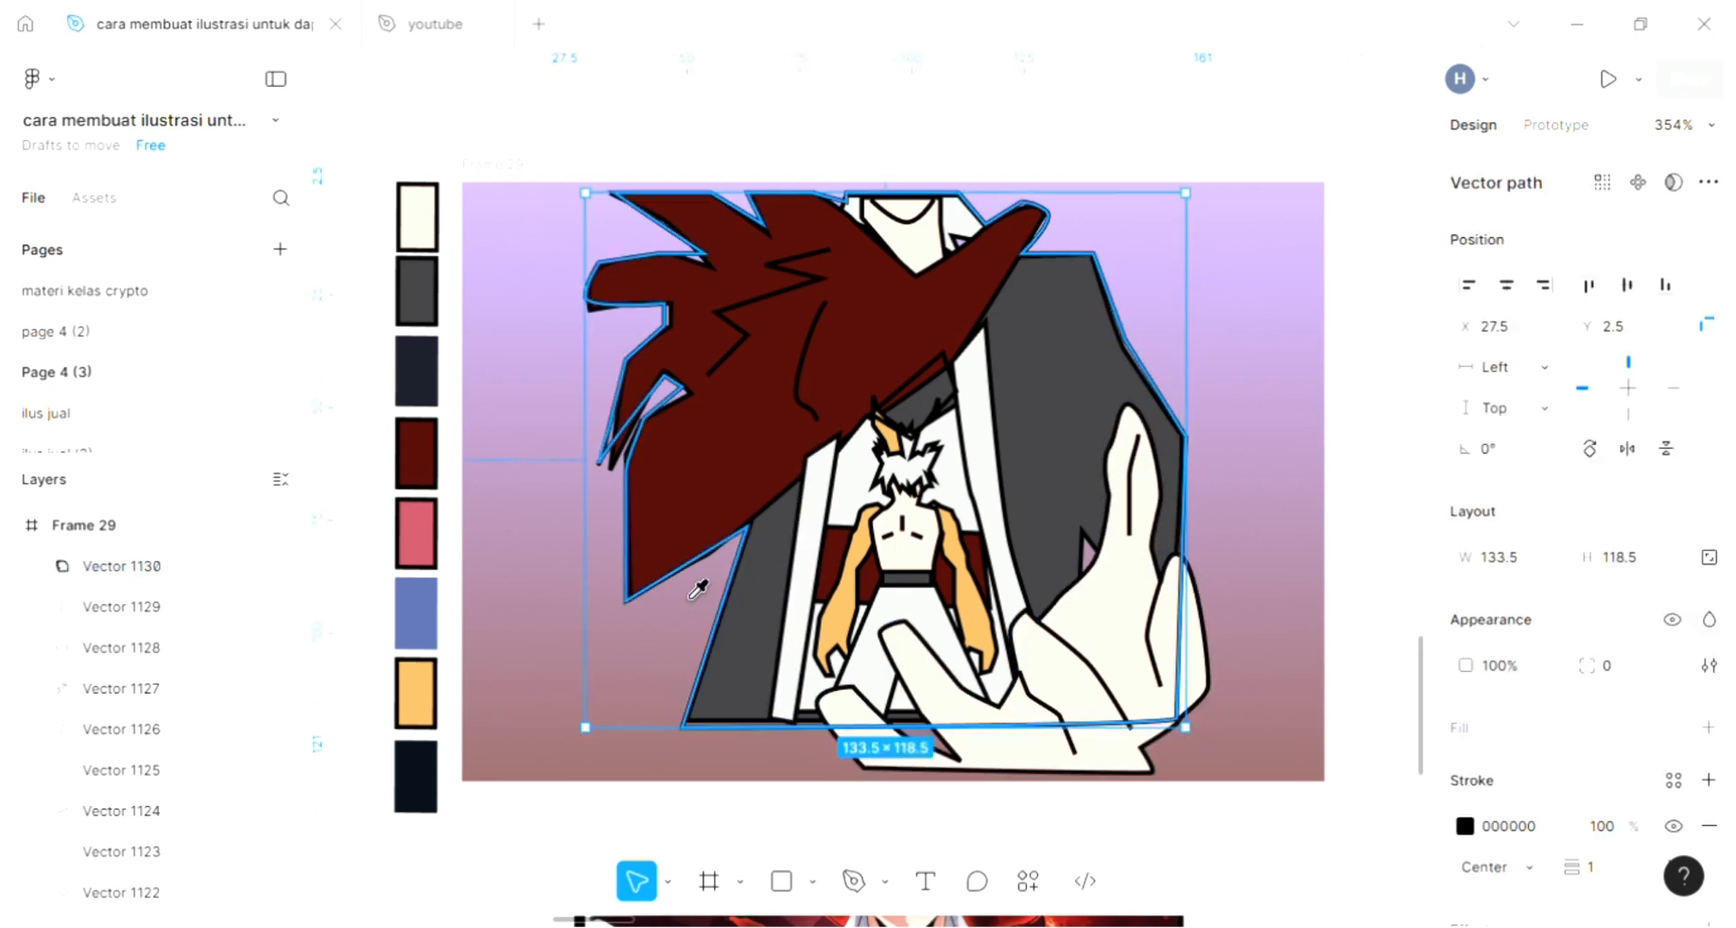
{"action": "left_click", "coordinate": [416, 534]}
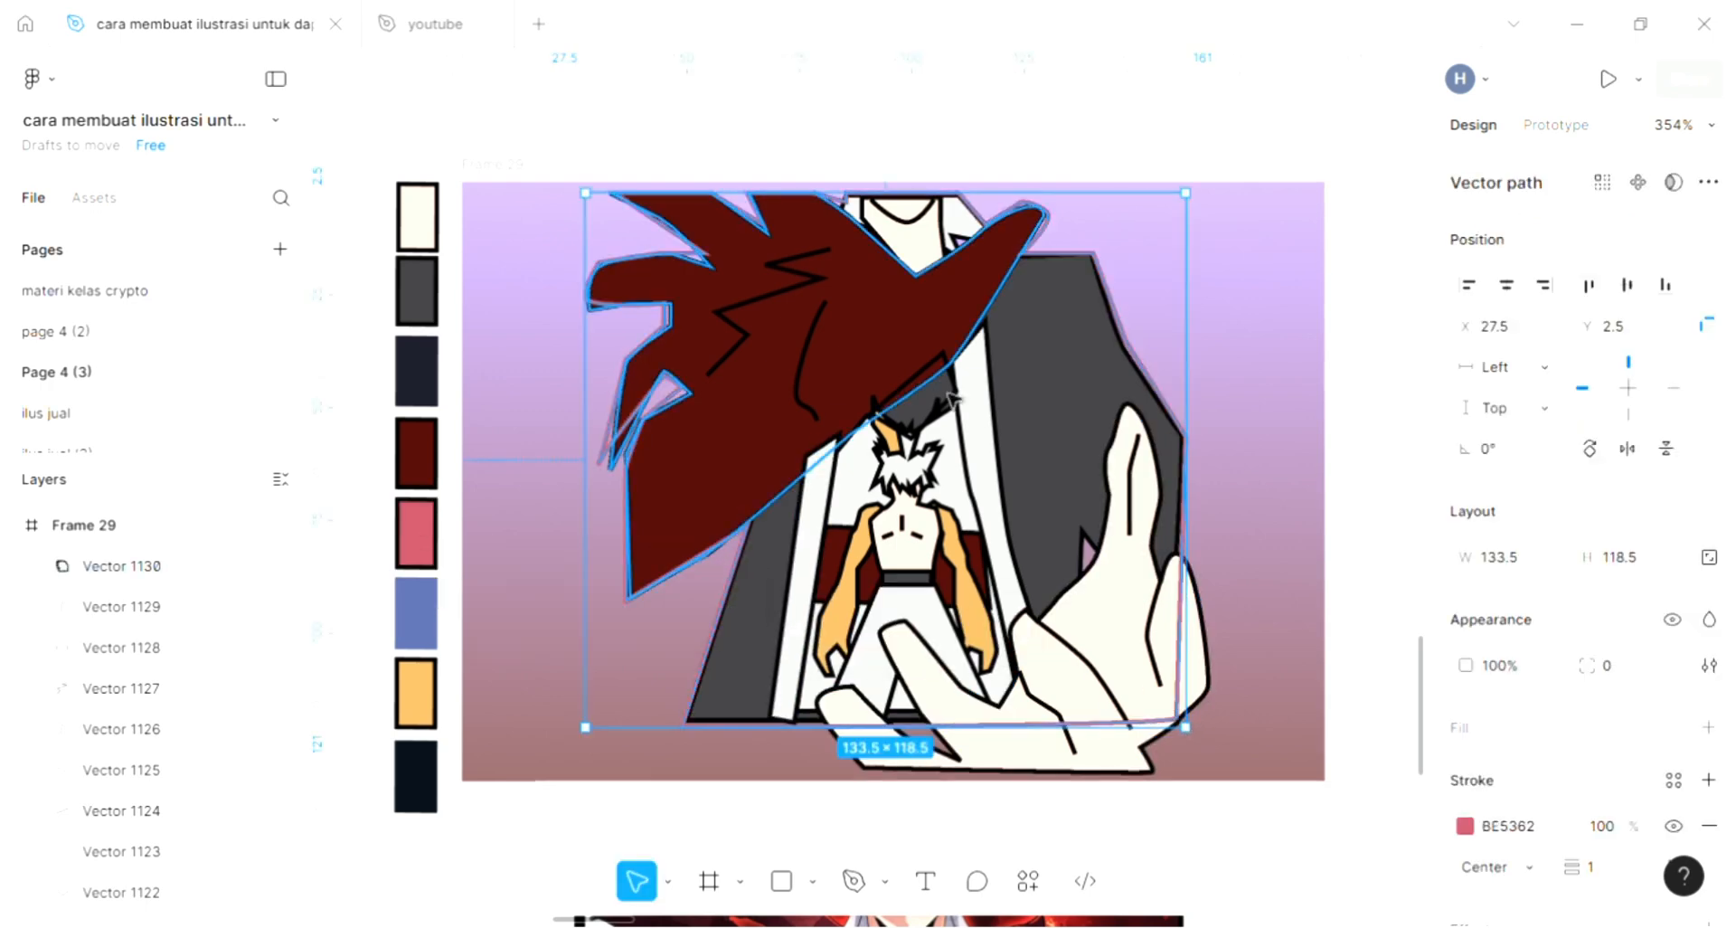
{"action": "left_click", "coordinate": [1326, 404]}
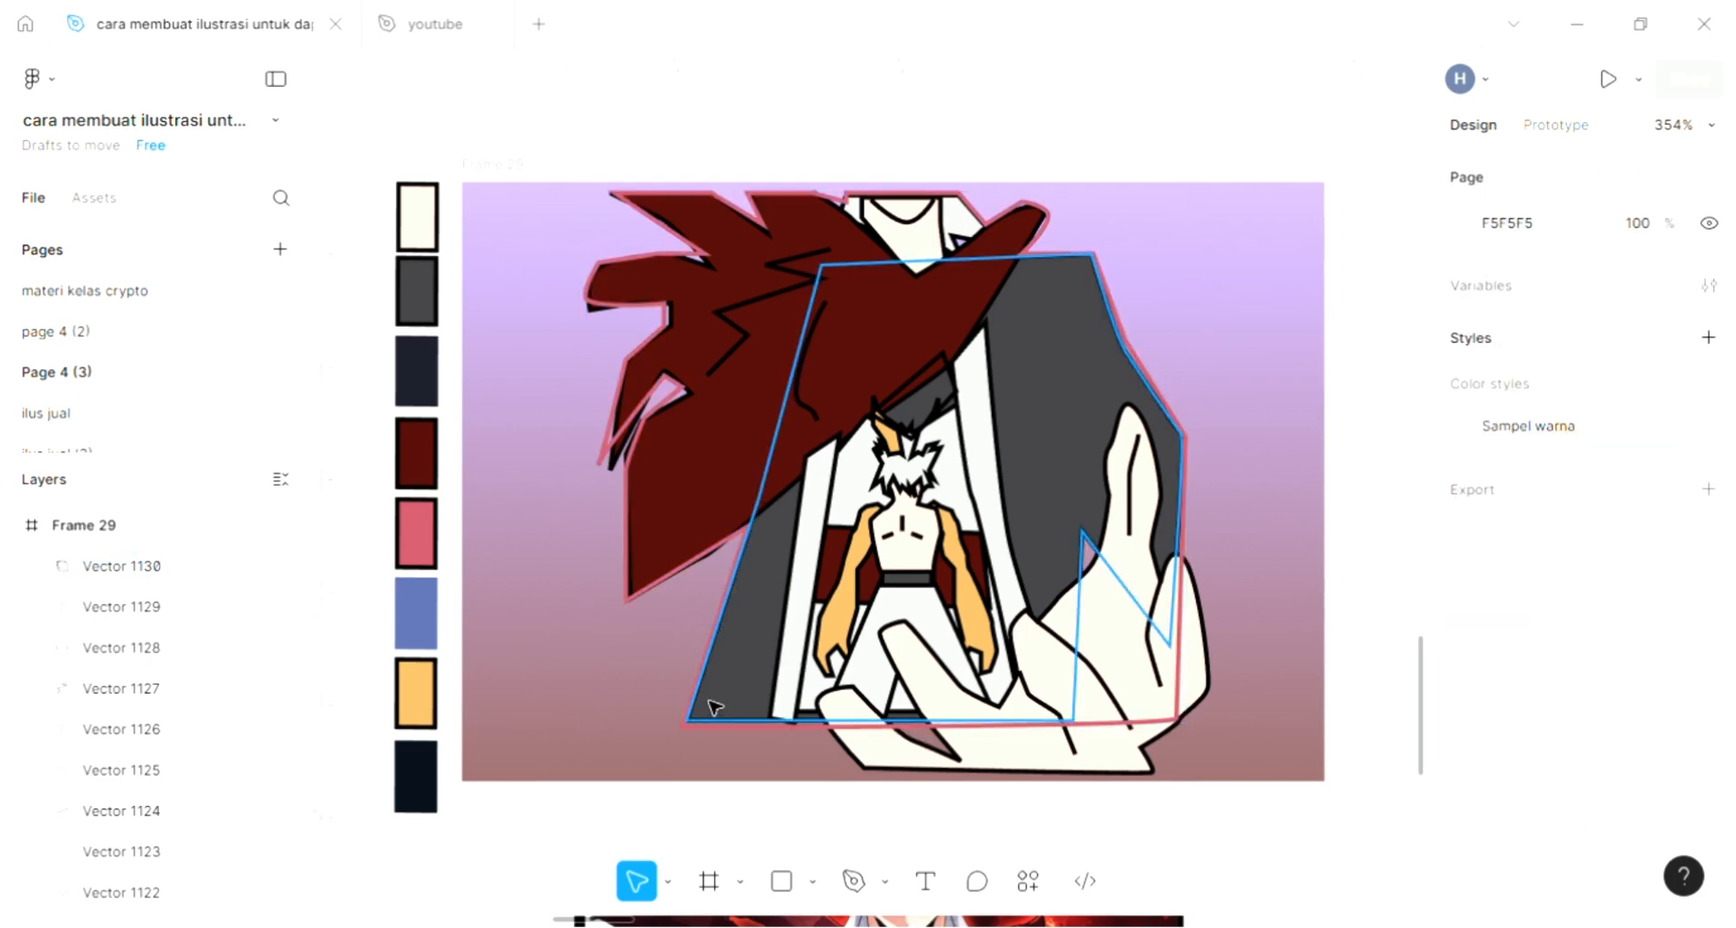
- Send the pink outline to the back of the frame, behind all the figure's shapes, and deselect it
{"action": "left_click", "coordinate": [694, 733]}
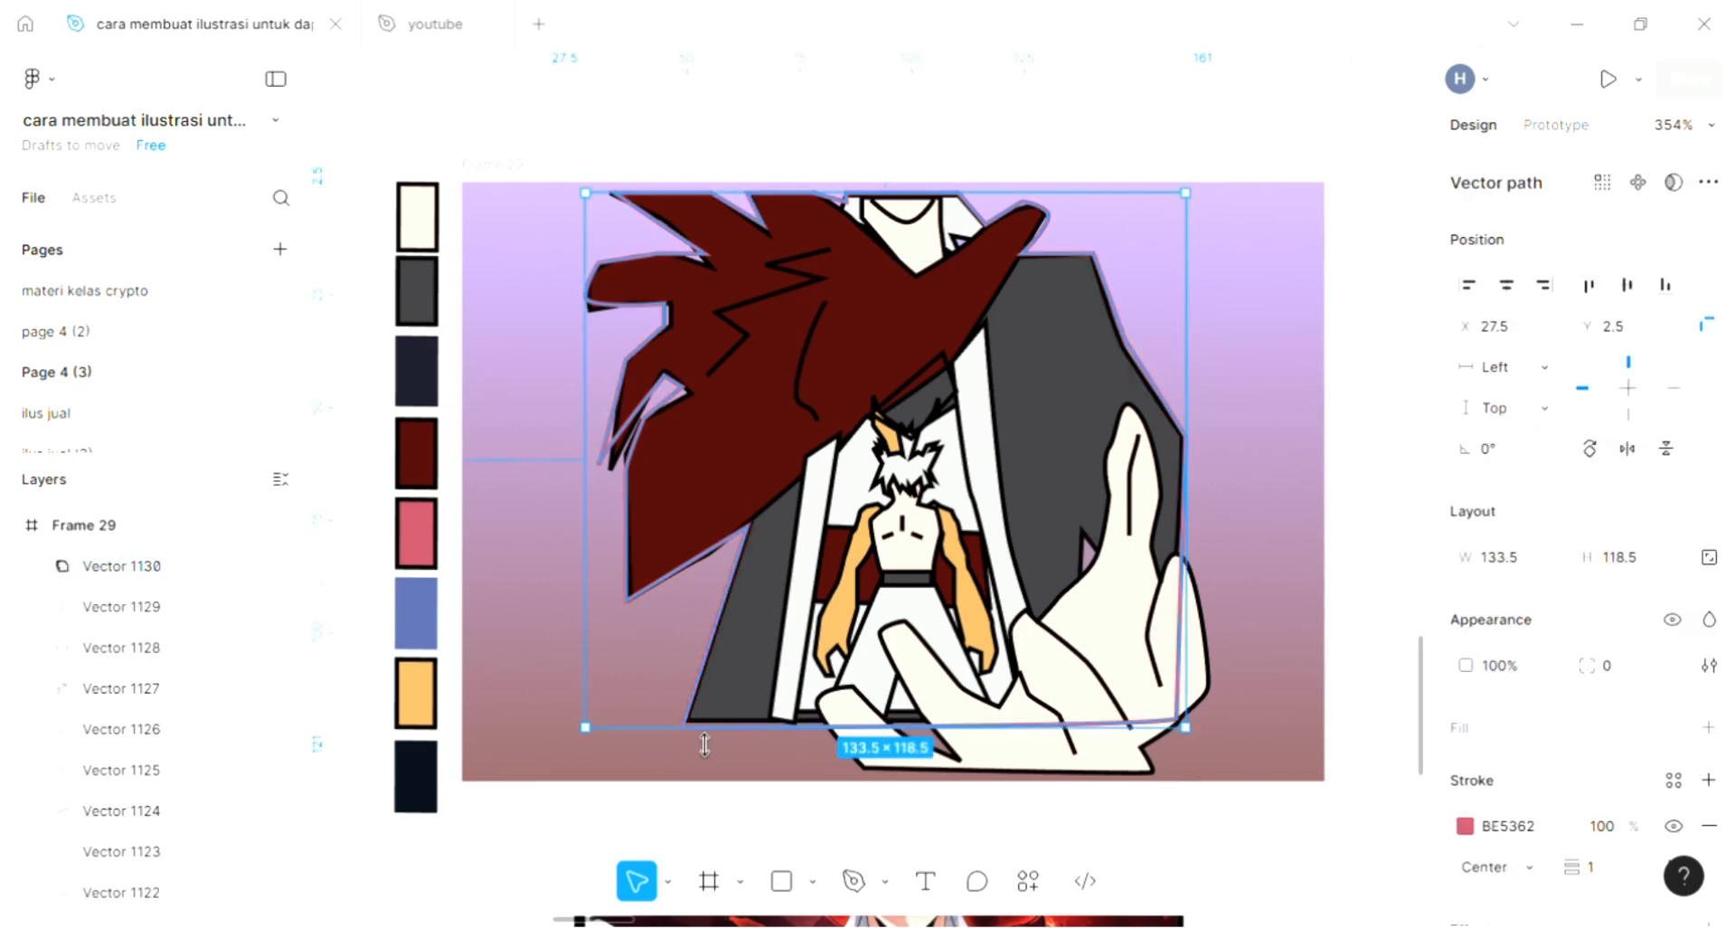
{"action": "key", "text": "ctrl+bracketleft"}
{"action": "key", "text": "ctrl+bracketleft"}
{"action": "key", "text": "ctrl+shift+bracketleft"}
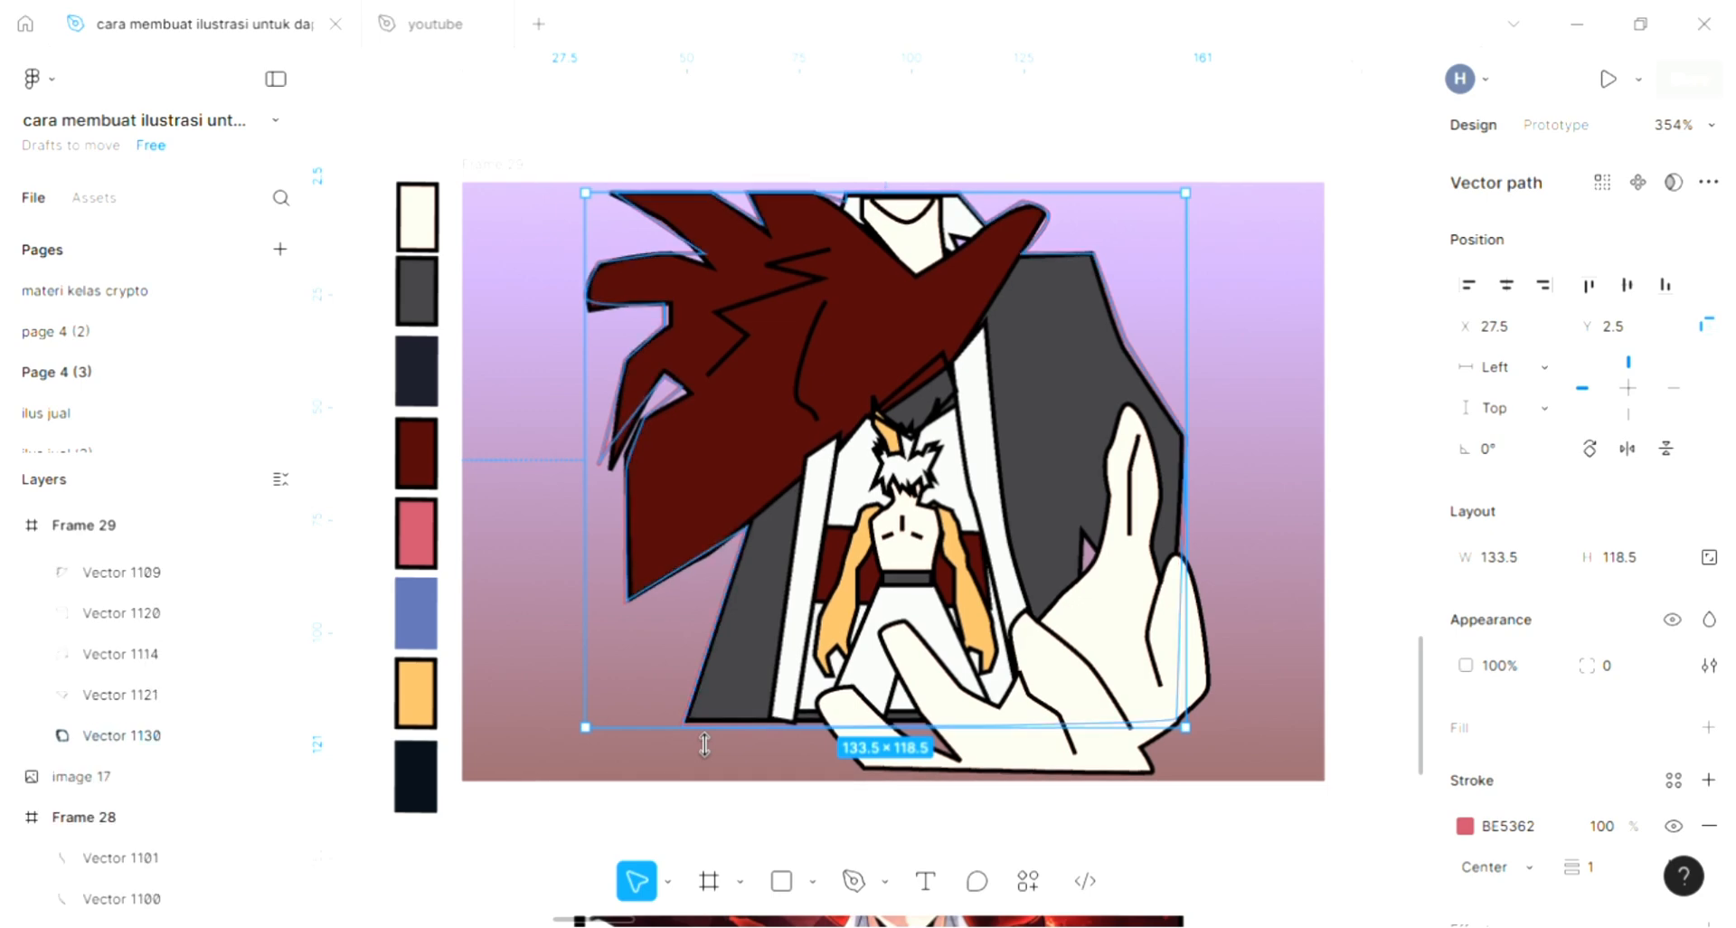
{"action": "left_click", "coordinate": [533, 525]}
- Move the outline's anchor point at the lower-left spike out past the spike's tip to X 32, Y 65.5
{"action": "scroll", "coordinate": [589, 455], "scroll_direction": "up", "scroll_amount": 5}
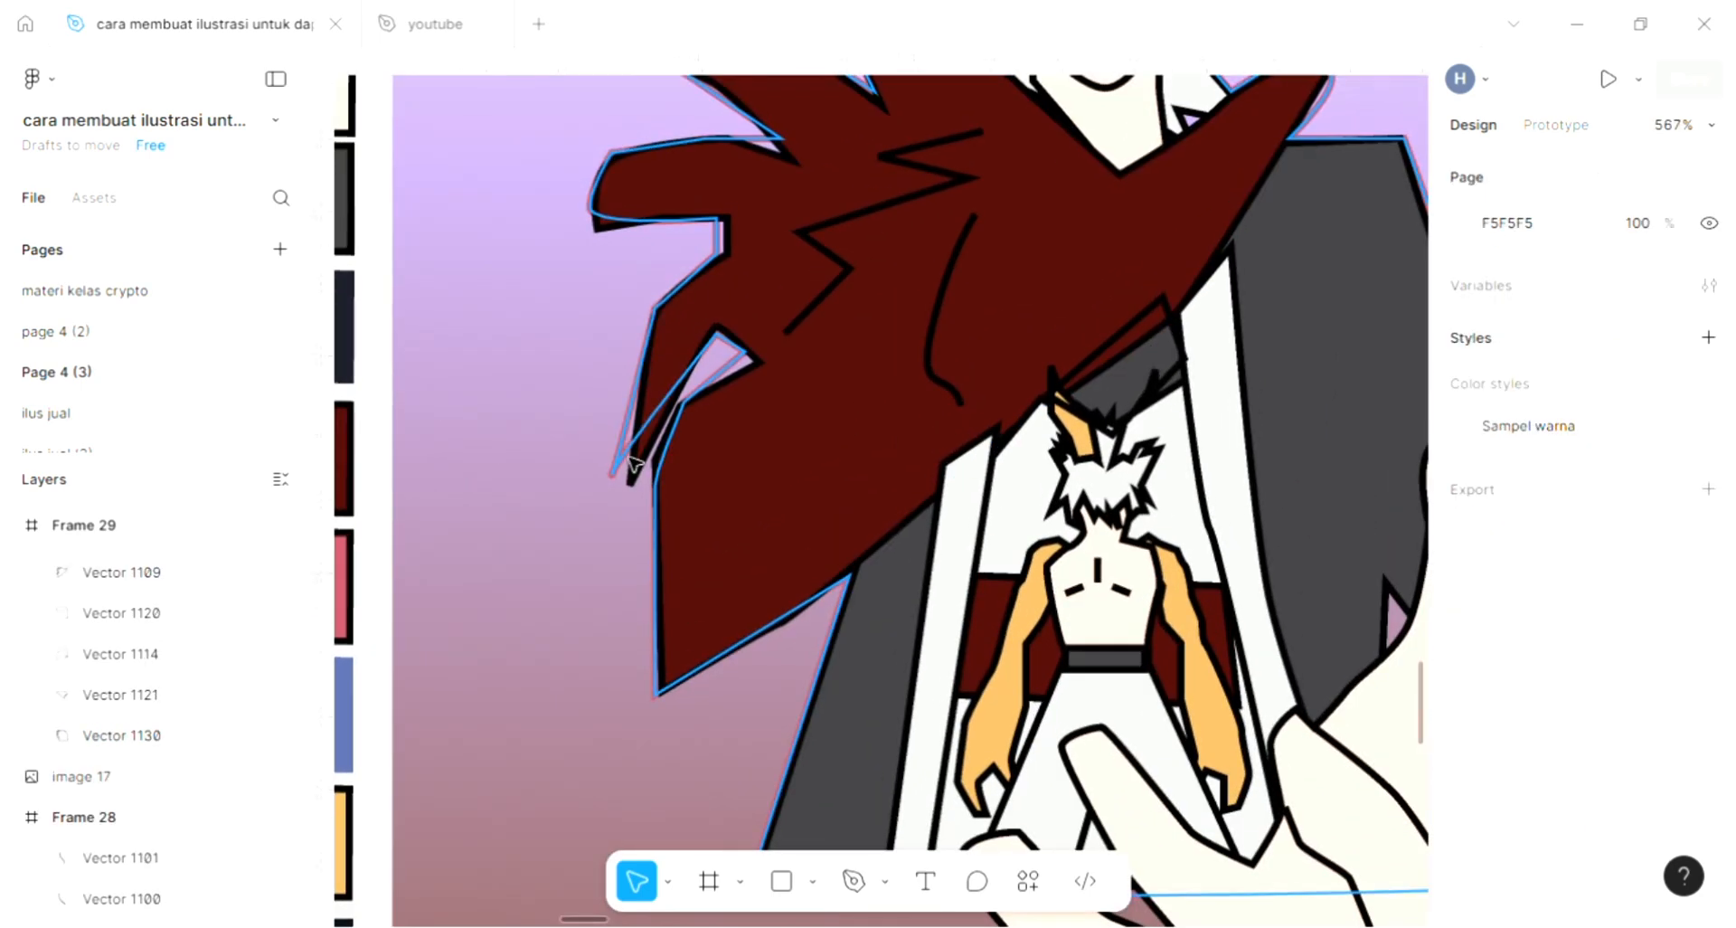
{"action": "left_click", "coordinate": [630, 493]}
{"action": "double_click", "coordinate": [630, 493]}
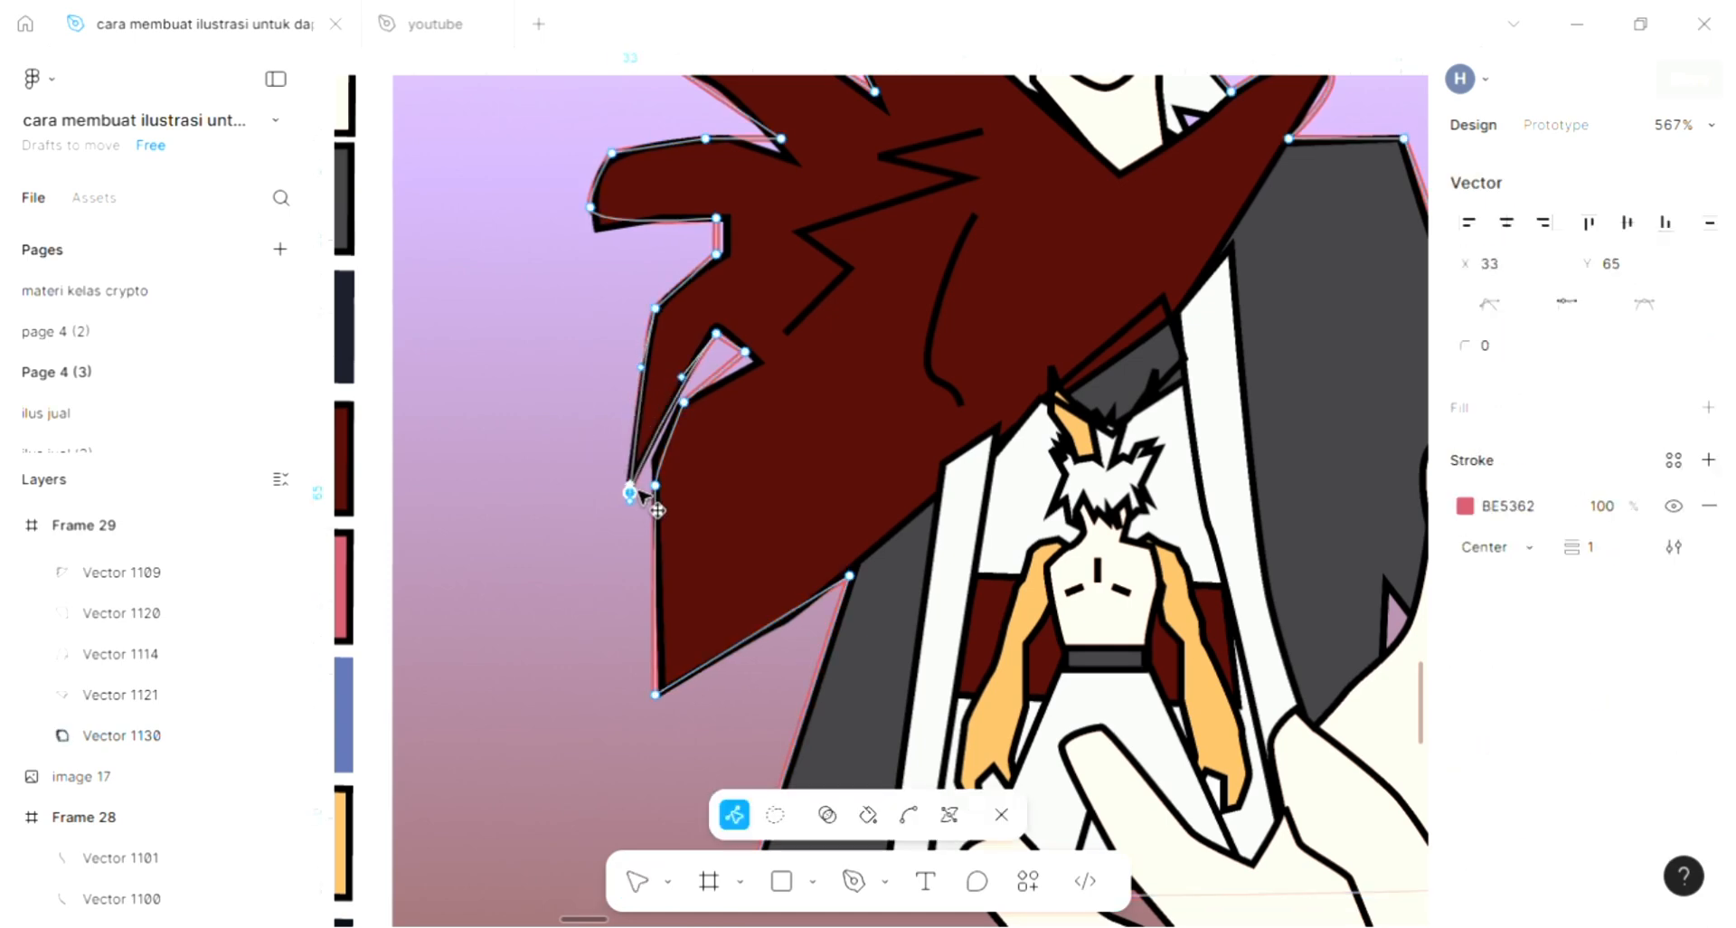
{"action": "left_click_drag", "start_coordinate": [639, 491], "coordinate": [627, 495]}
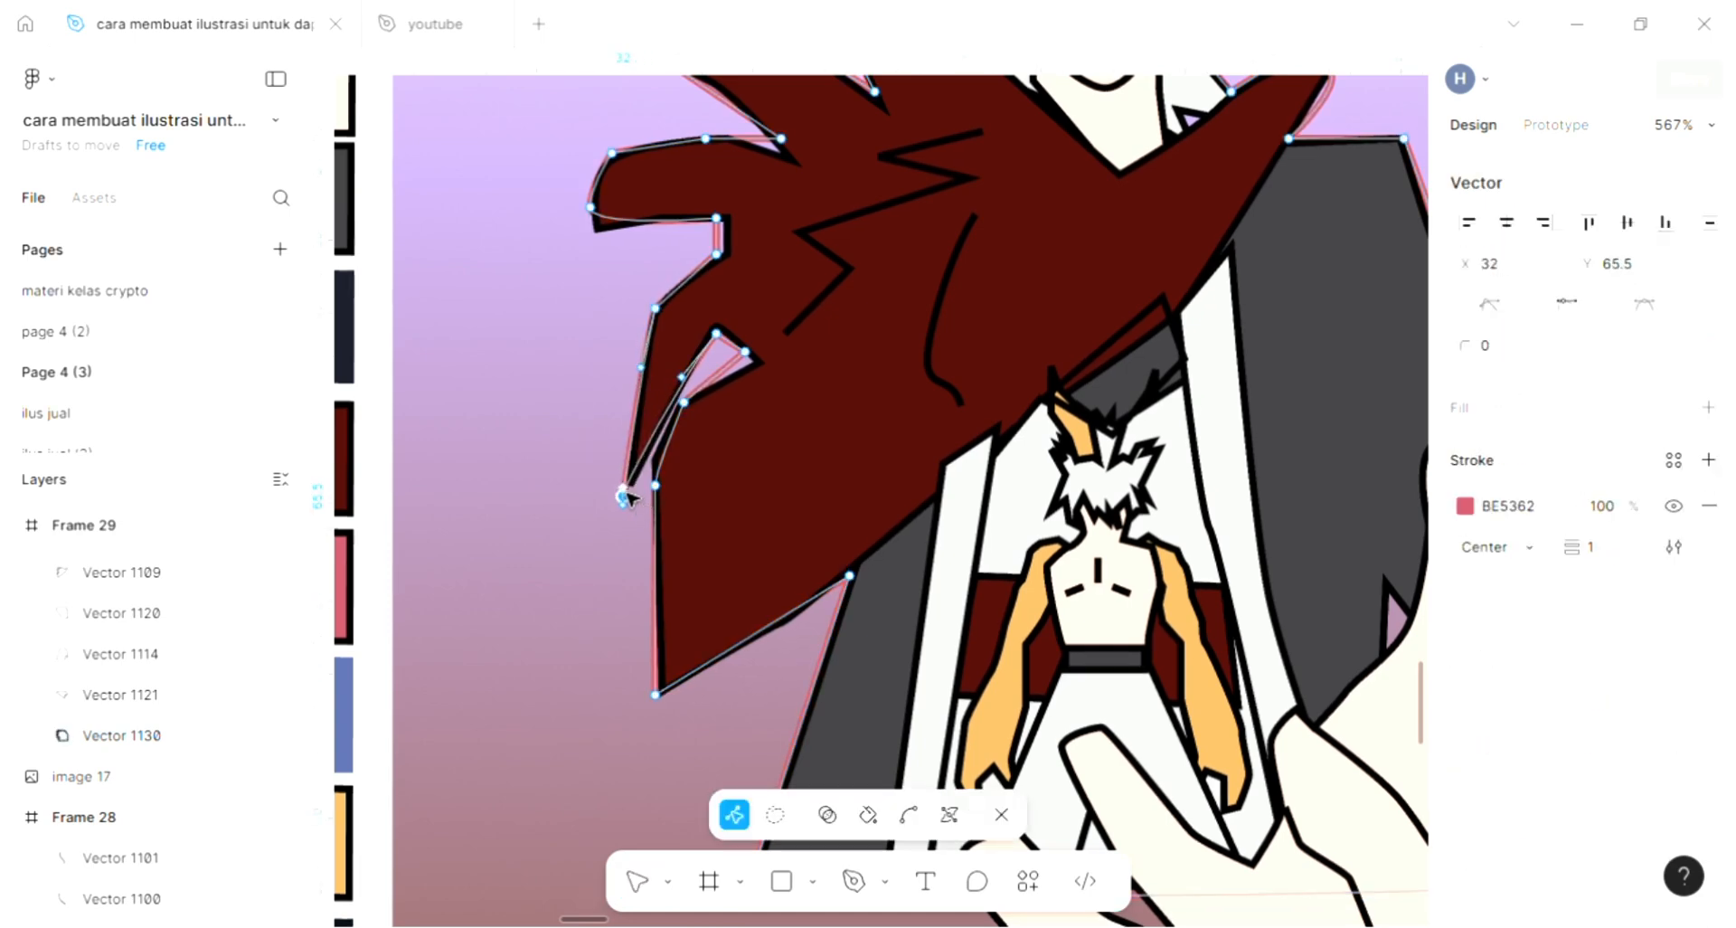
{"action": "scroll", "coordinate": [630, 495], "scroll_direction": "down", "scroll_amount": 4}
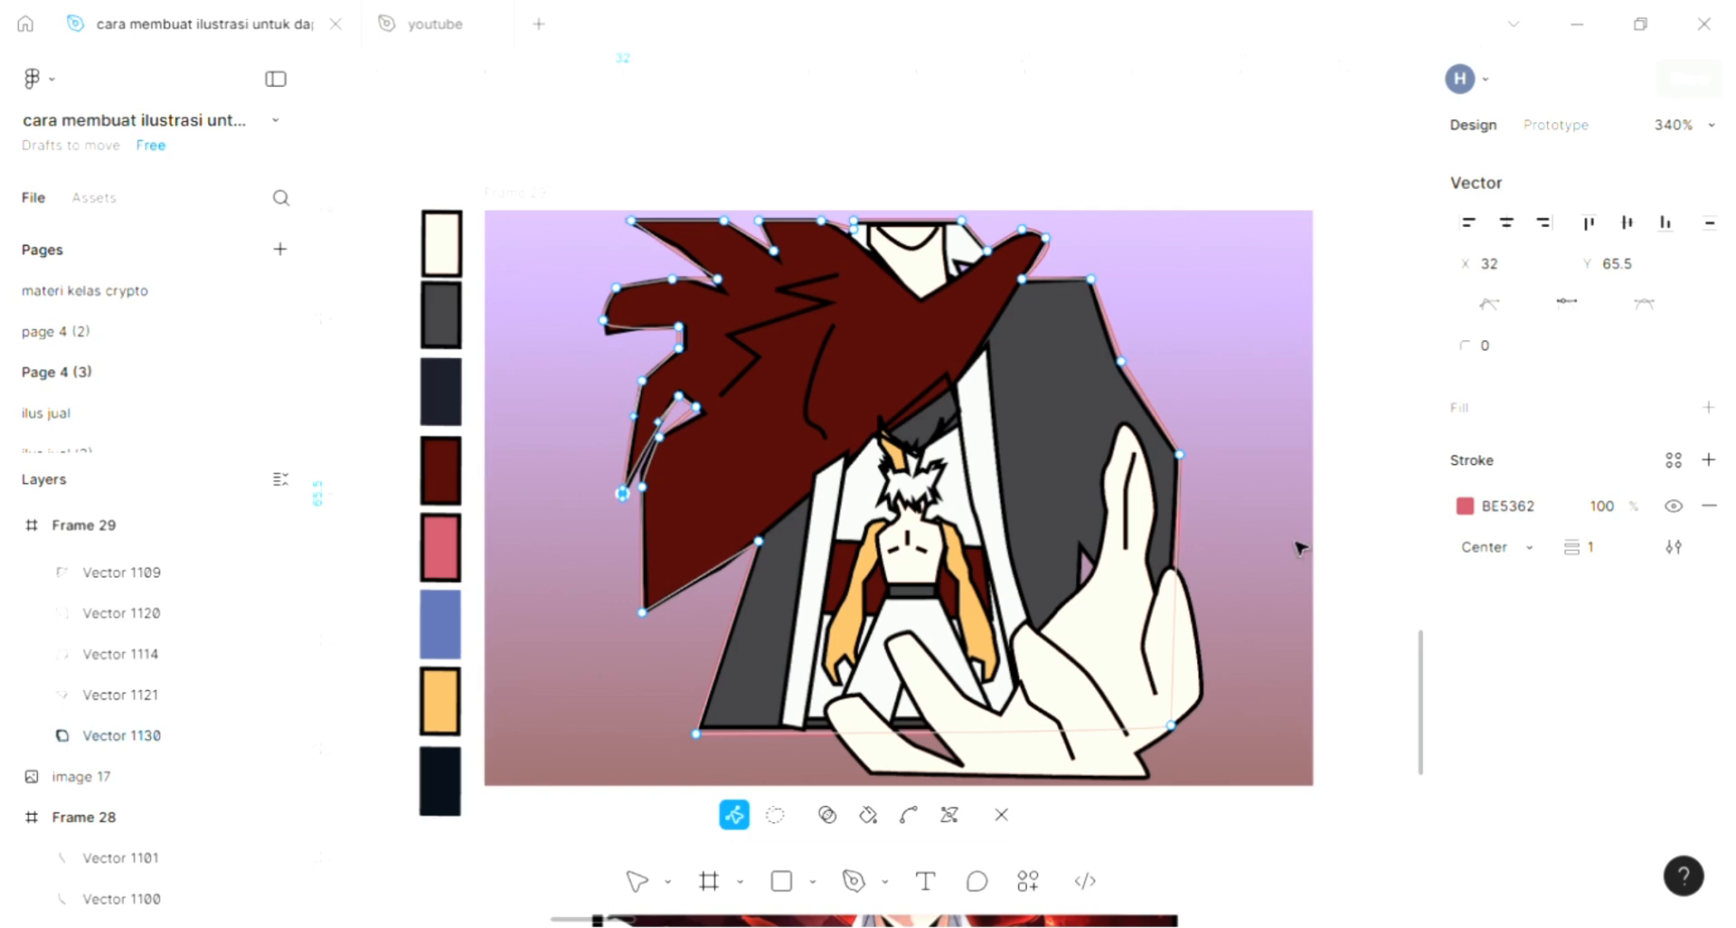
{"action": "key", "text": "Escape"}
{"action": "key", "text": "Escape"}
{"action": "key", "text": "Escape"}
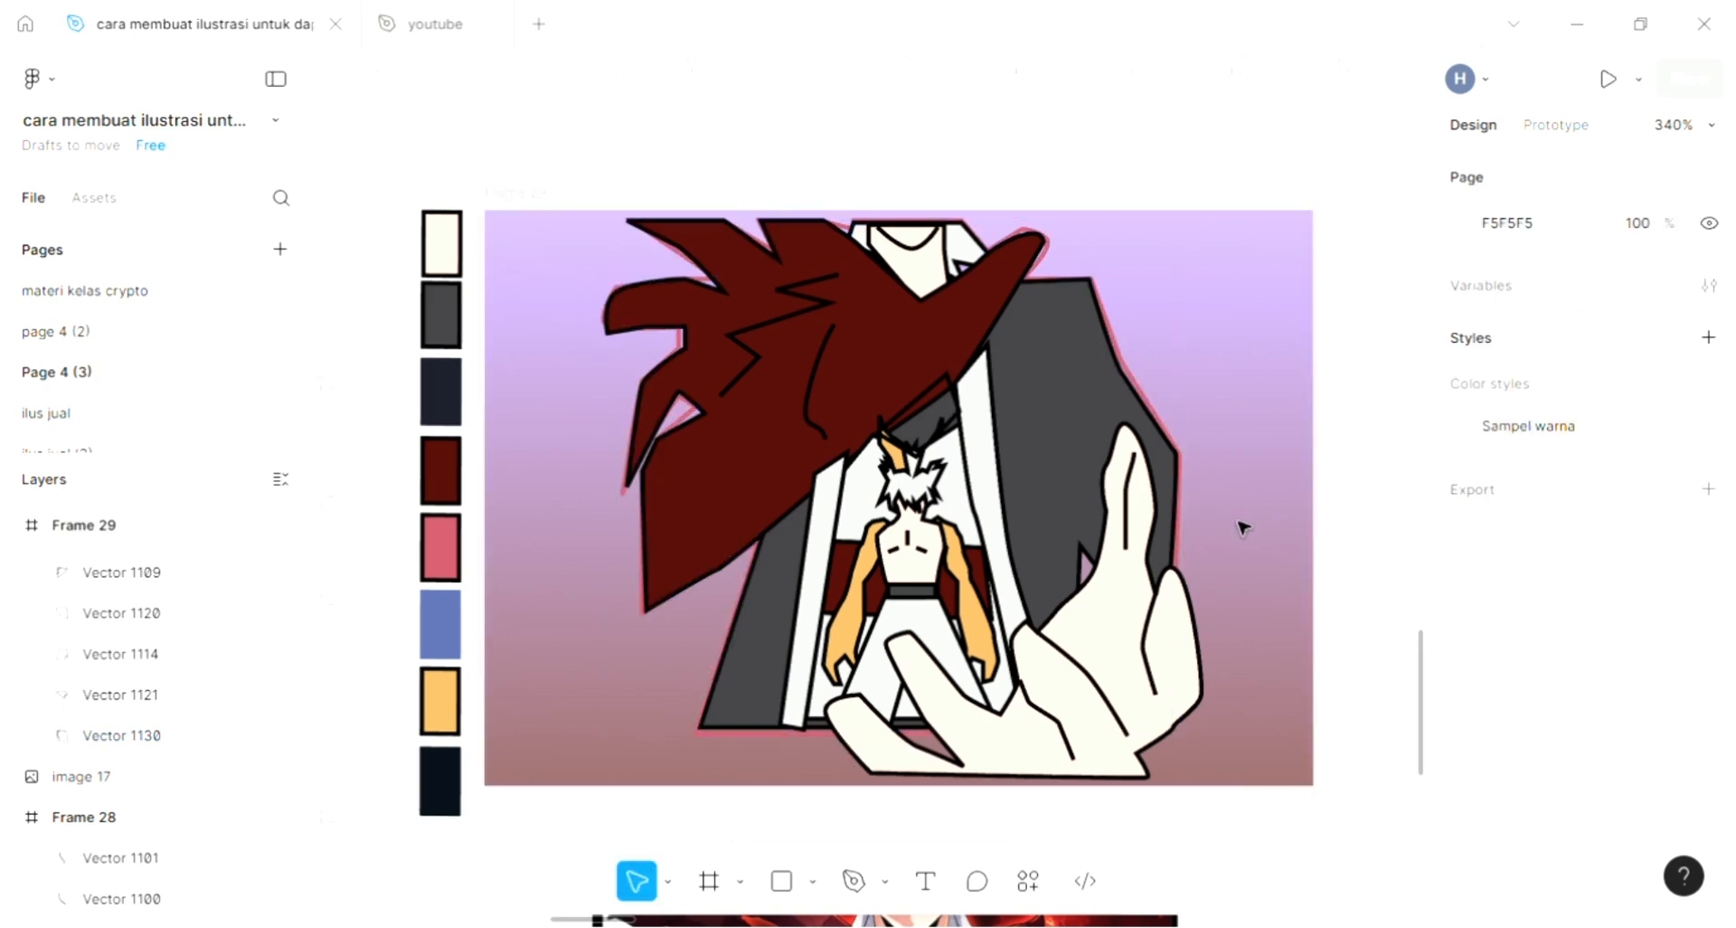
- Set the pink outline's stroke weight to 4 and deselect it
{"action": "left_click", "coordinate": [1185, 496]}
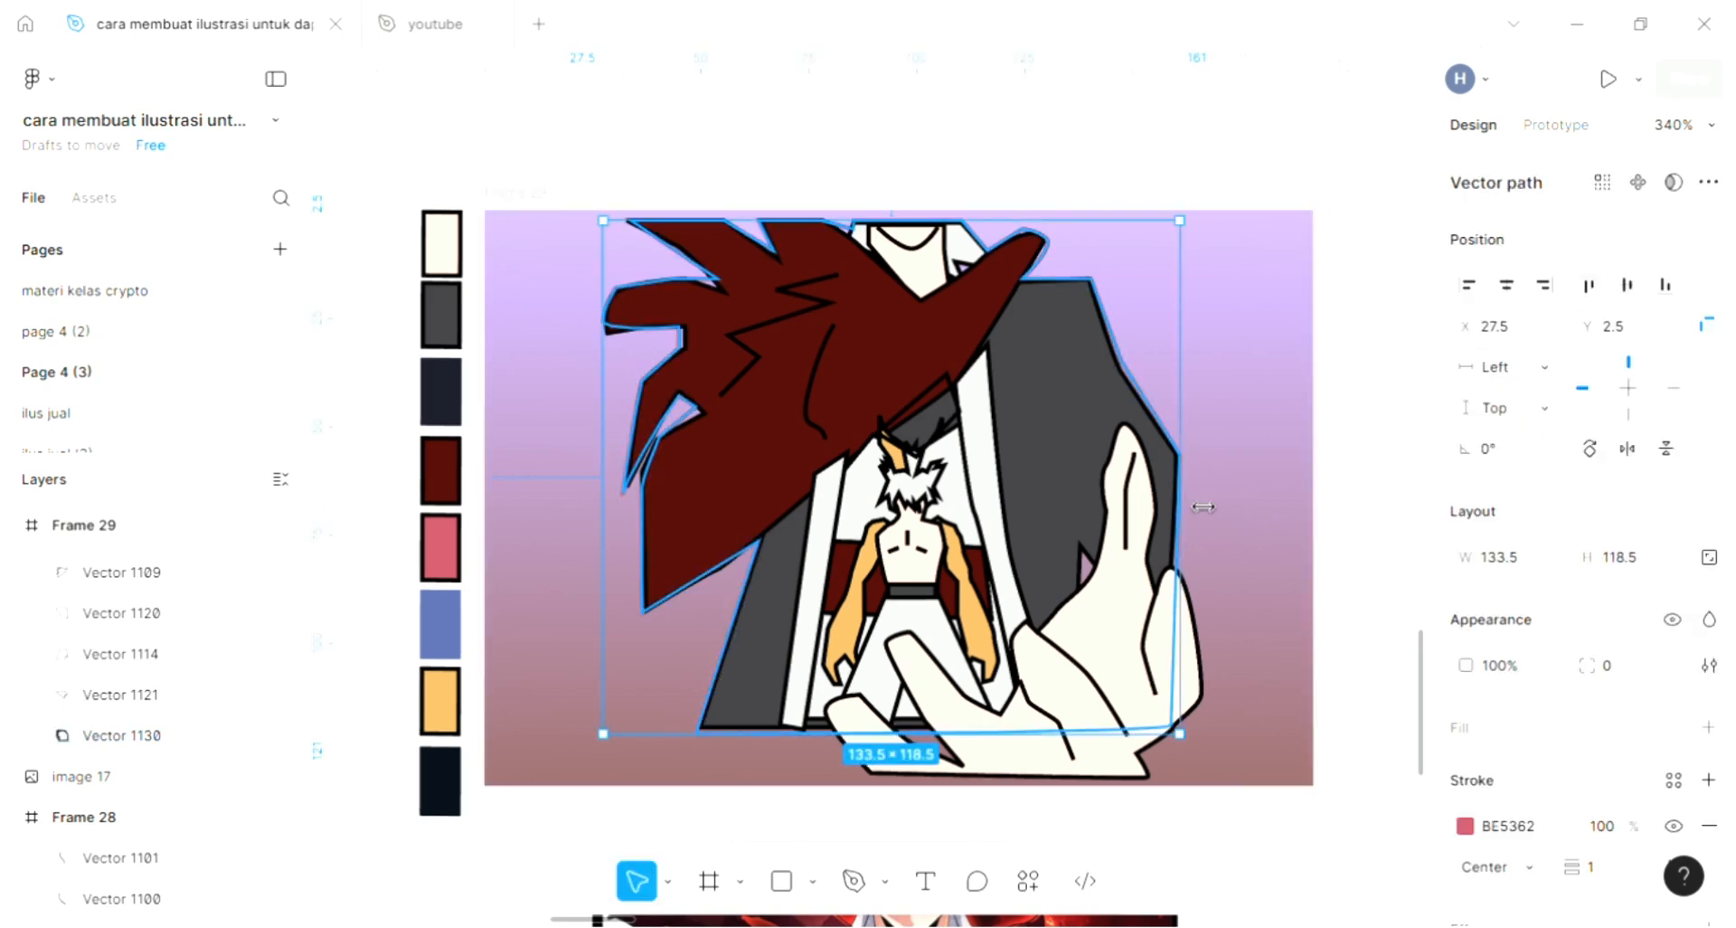
{"action": "left_click", "coordinate": [1614, 870]}
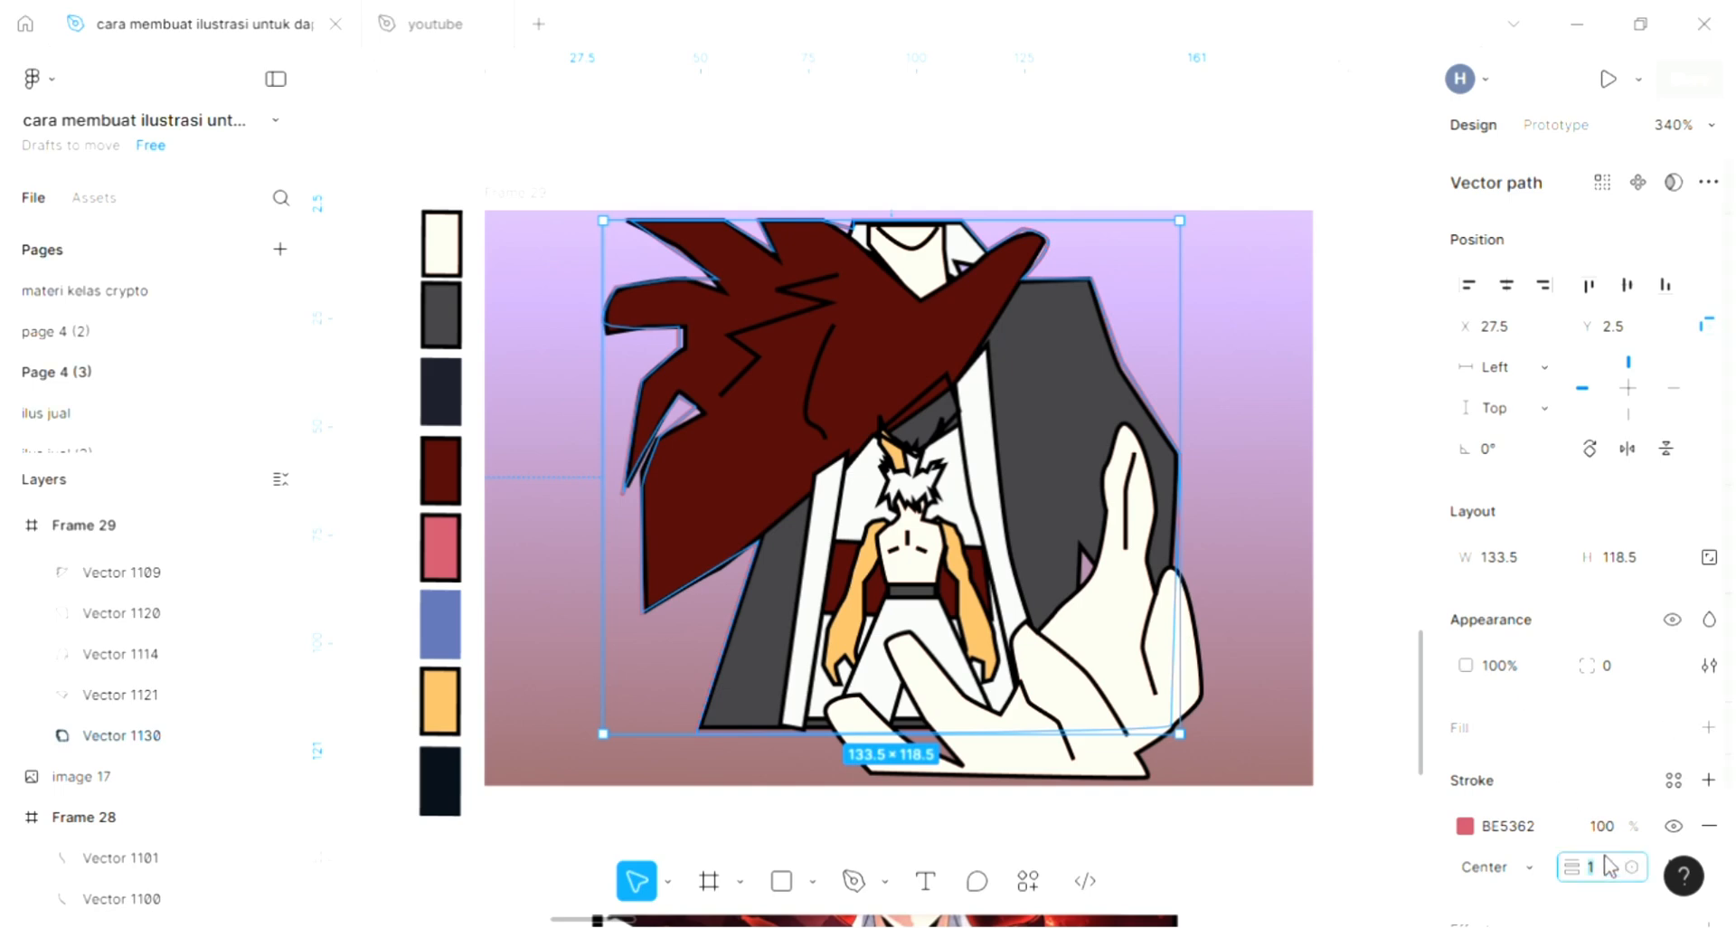
{"action": "type", "text": "4"}
{"action": "key", "text": "Return"}
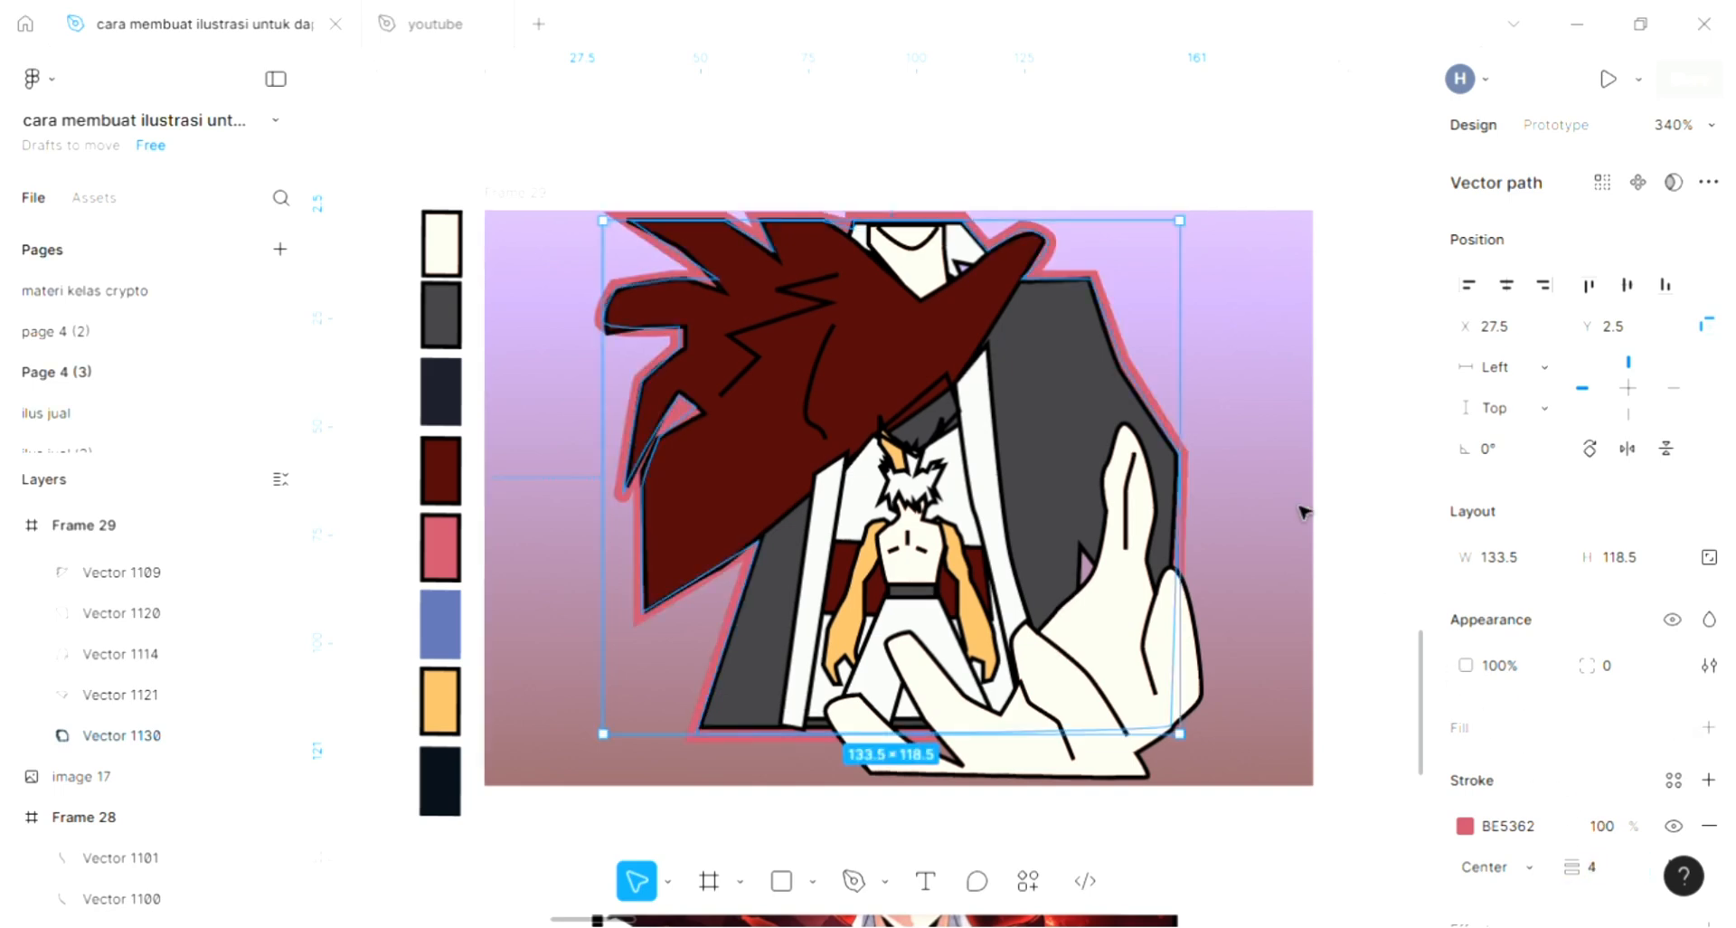
{"action": "left_click", "coordinate": [1236, 433]}
- Send the white panel behind the small character backward until both orange ears lie in front of it, and deselect it
{"action": "scroll", "coordinate": [1122, 331], "scroll_direction": "up", "scroll_amount": 5}
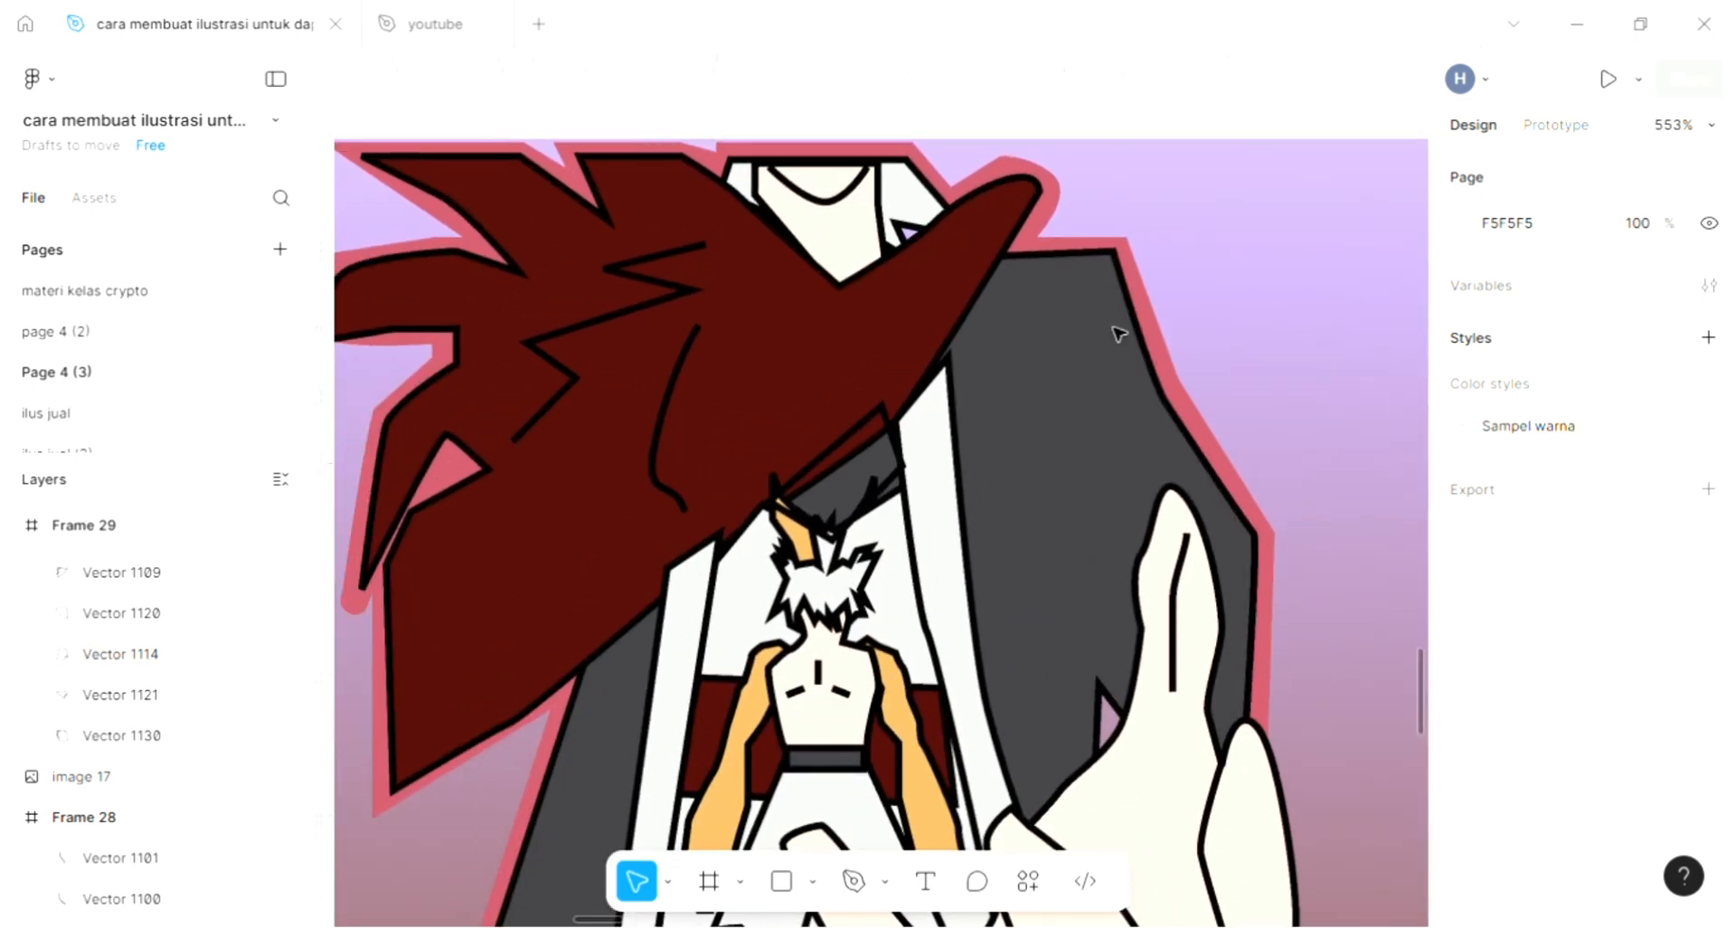
{"action": "scroll", "coordinate": [1123, 336], "scroll_direction": "left", "scroll_amount": 1}
{"action": "scroll", "coordinate": [1126, 341], "scroll_direction": "left", "scroll_amount": 1}
{"action": "scroll", "coordinate": [1282, 217], "scroll_direction": "down", "scroll_amount": 2}
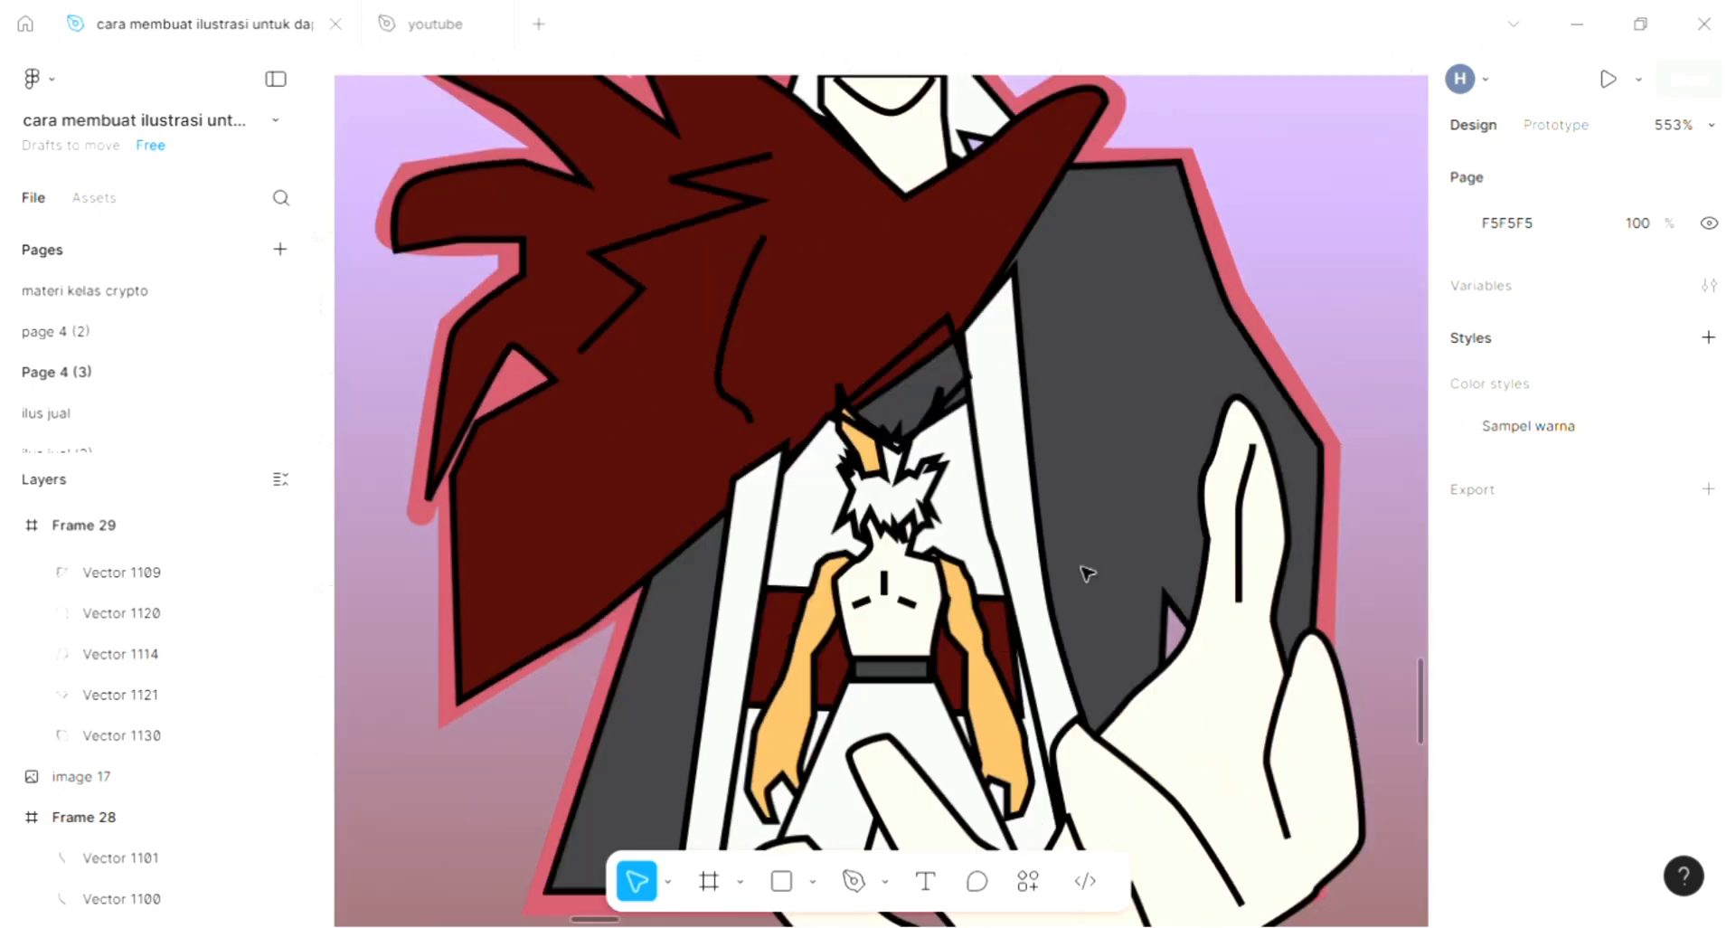
{"action": "scroll", "coordinate": [938, 462], "scroll_direction": "up", "scroll_amount": 3}
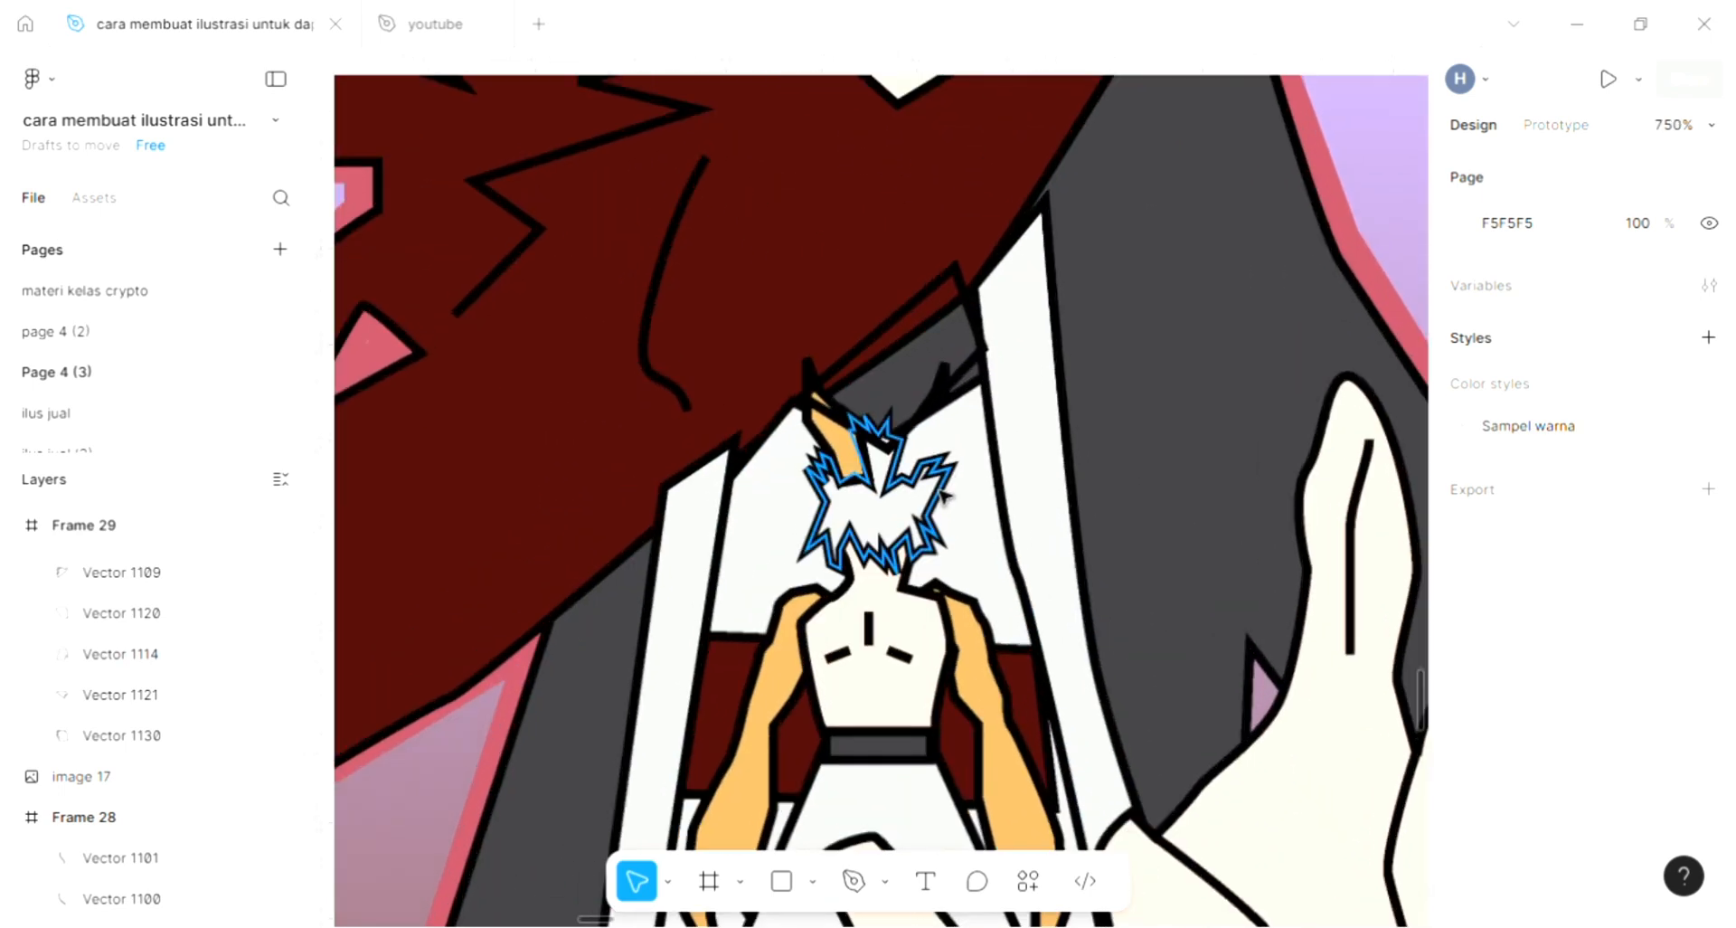
{"action": "left_click", "coordinate": [967, 447]}
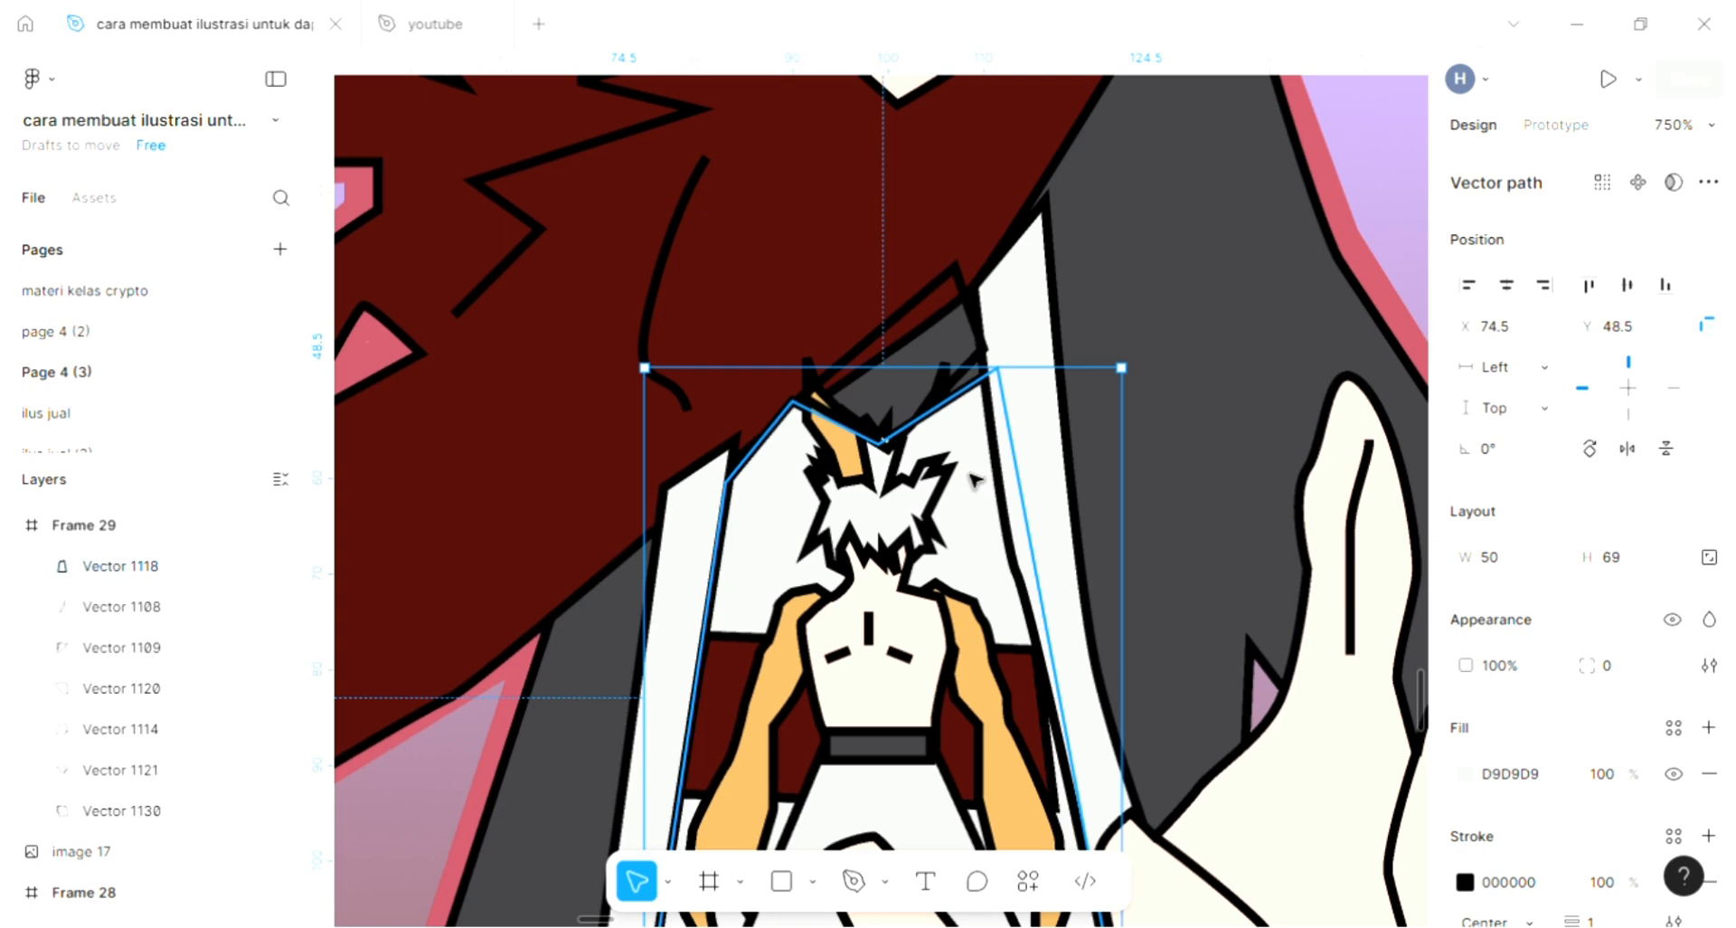
{"action": "key", "text": "ctrl+bracketleft"}
{"action": "key", "text": "ctrl+bracketleft"}
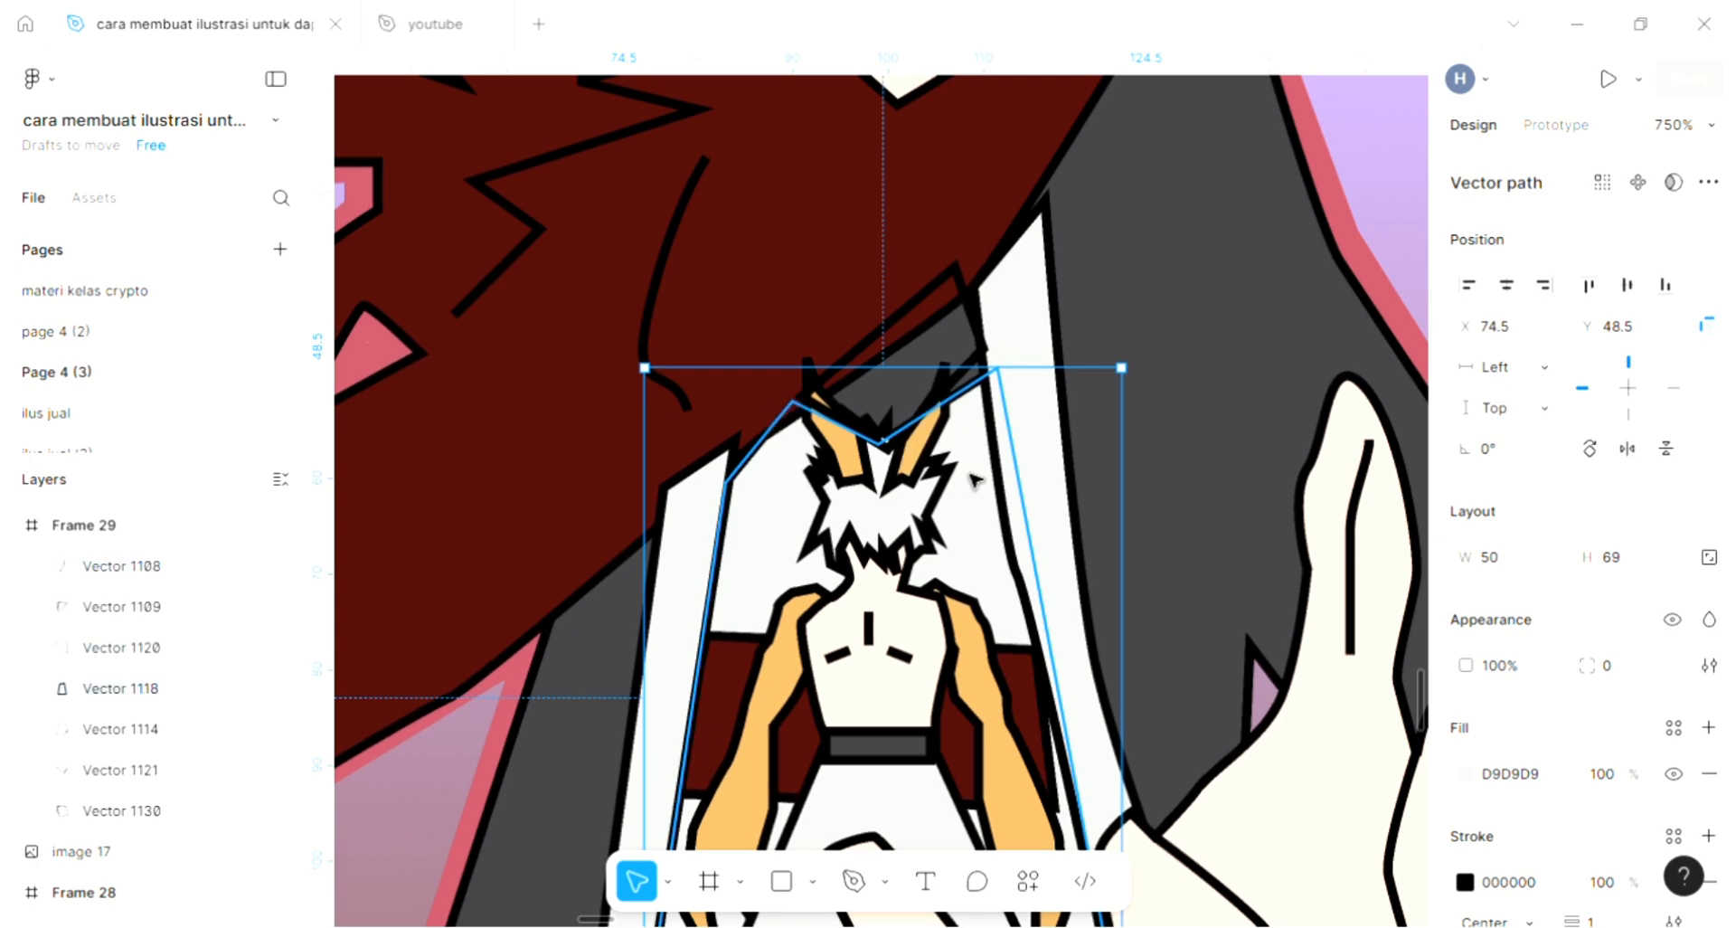
{"action": "key", "text": "ctrl+bracketleft"}
{"action": "key", "text": "ctrl+bracketright"}
{"action": "key", "text": "shift+1"}
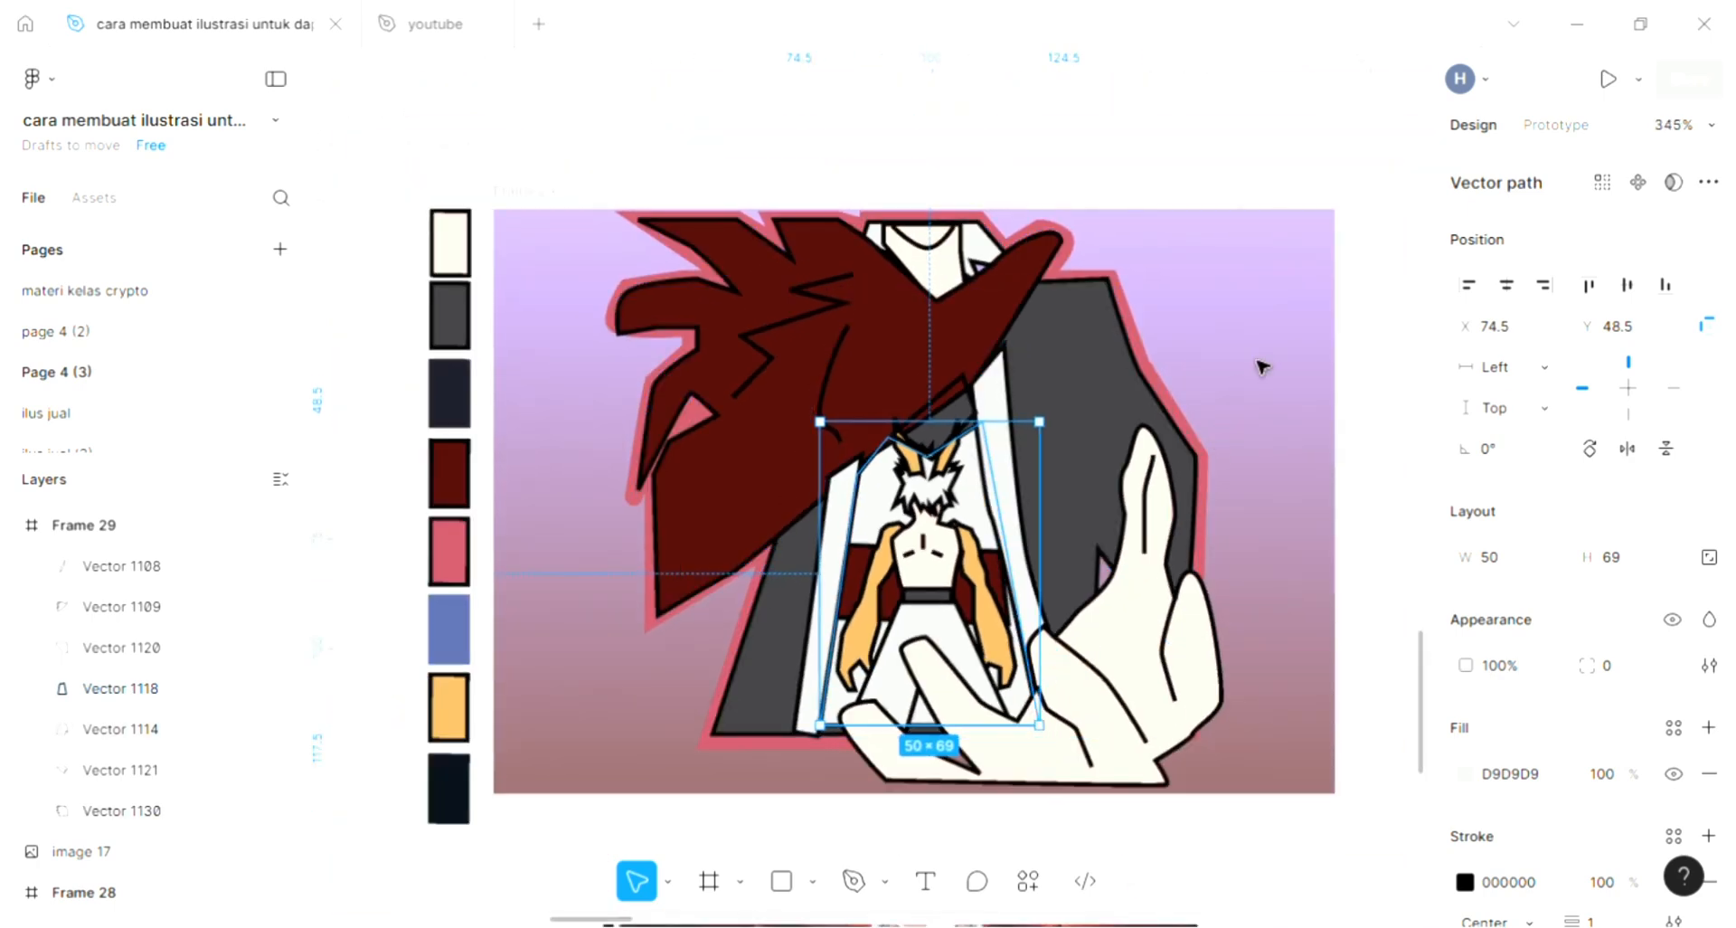
{"action": "key", "text": "Escape"}
- Fill the unfilled four-sided shape above the small character's ears with the cream colour FFE2D3 sampled from the large figure's neck
{"action": "scroll", "coordinate": [864, 450], "scroll_direction": "up", "scroll_amount": 3}
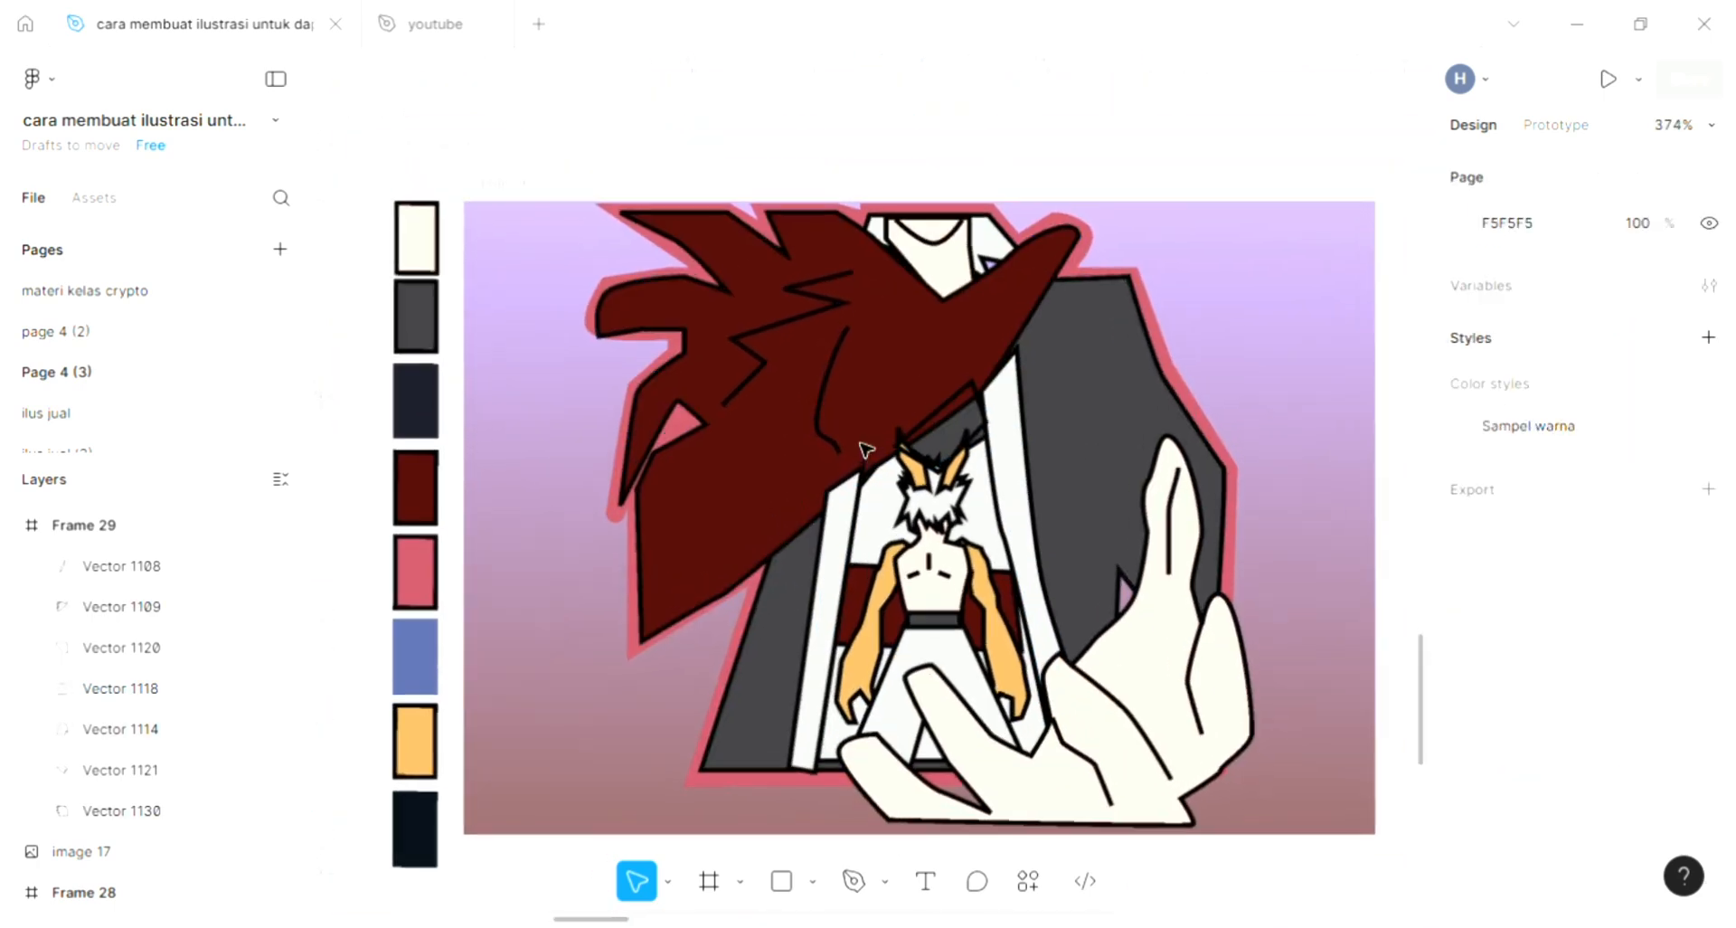
{"action": "scroll", "coordinate": [864, 450], "scroll_direction": "up", "scroll_amount": 5}
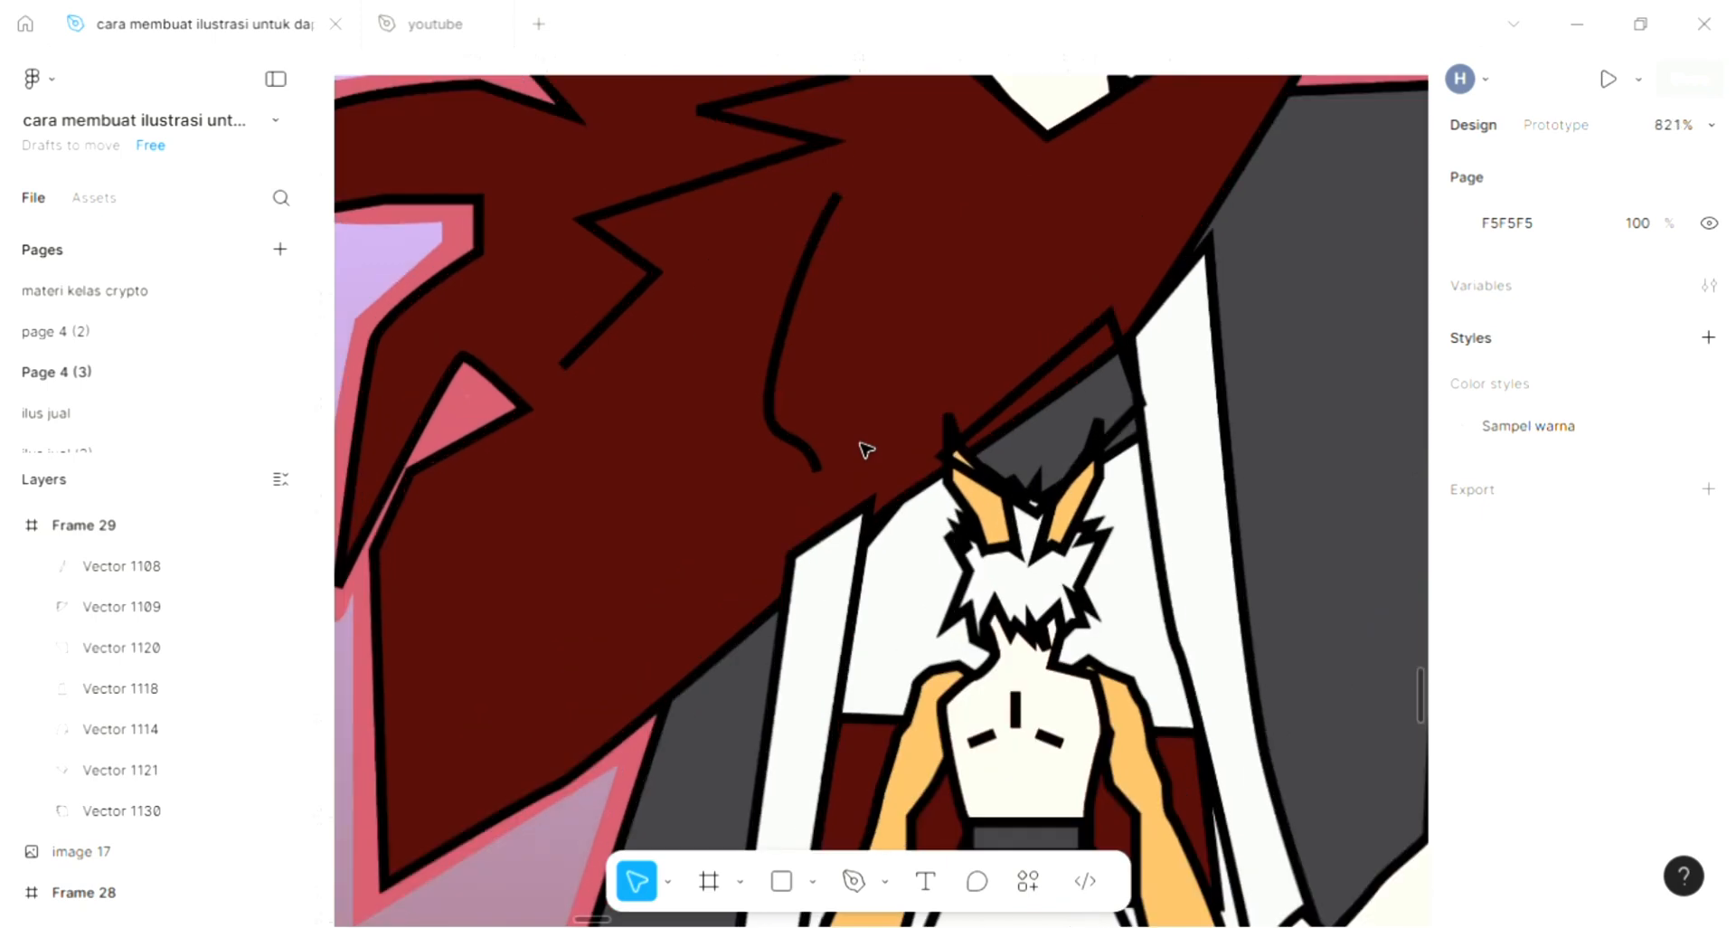
{"action": "left_click", "coordinate": [1066, 421]}
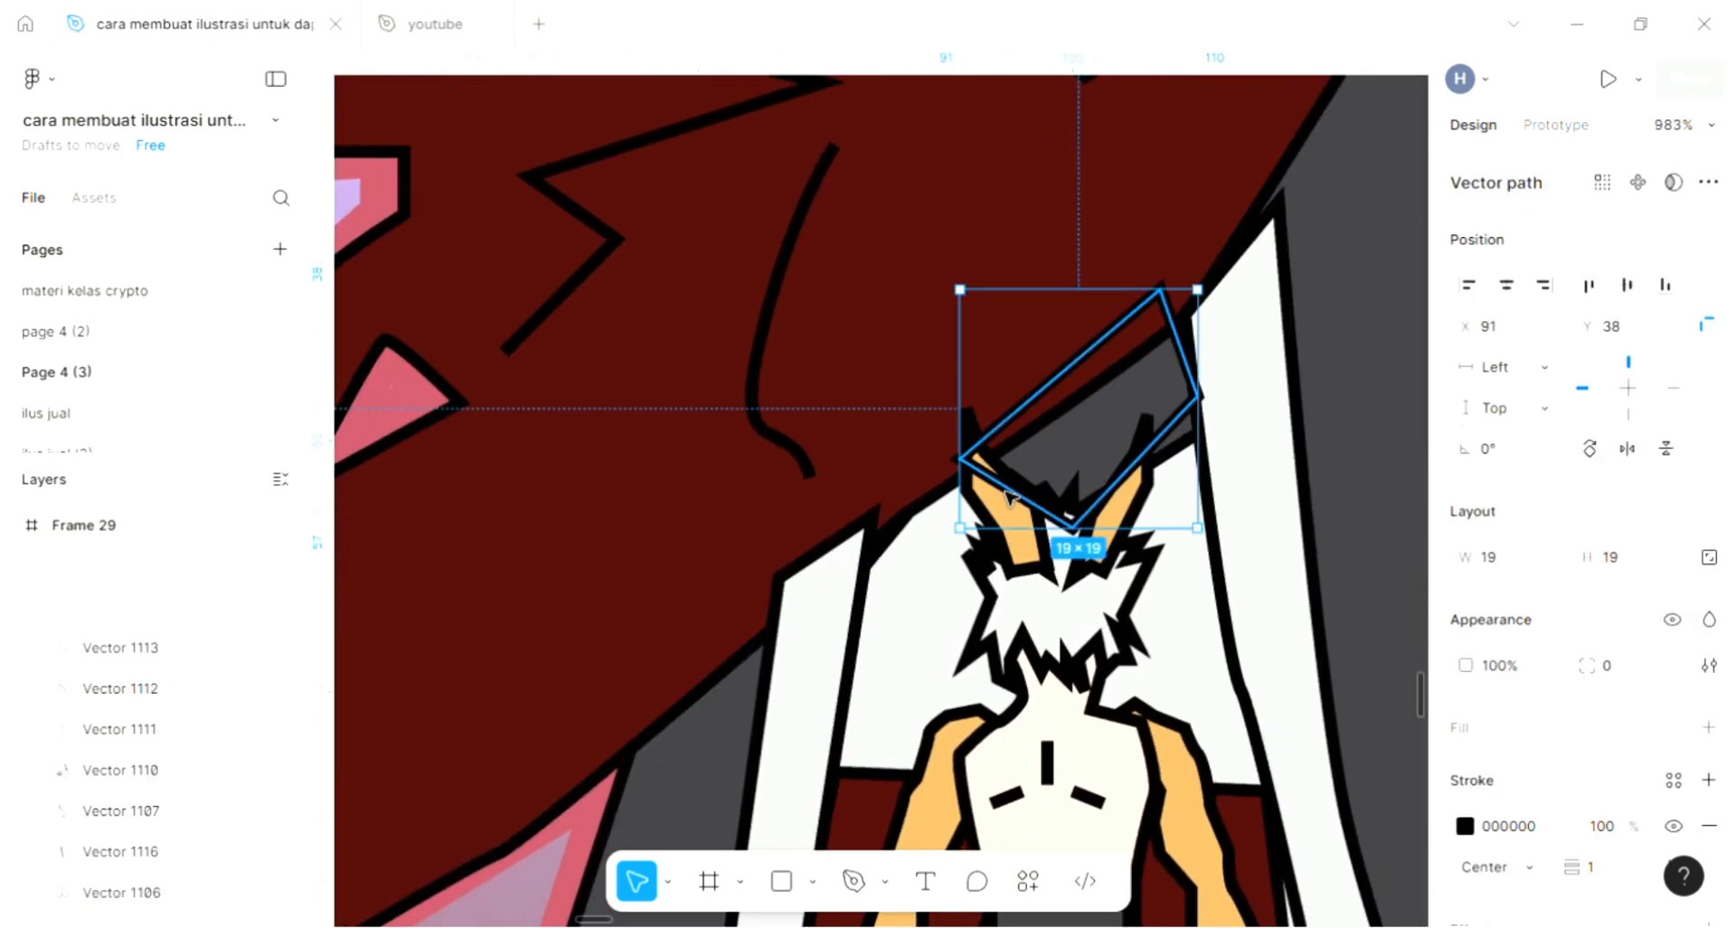
{"action": "left_click_drag", "start_coordinate": [1065, 420], "coordinate": [1170, 541]}
{"action": "scroll", "coordinate": [1173, 542], "scroll_direction": "down", "scroll_amount": 2}
{"action": "key", "text": "ctrl+z"}
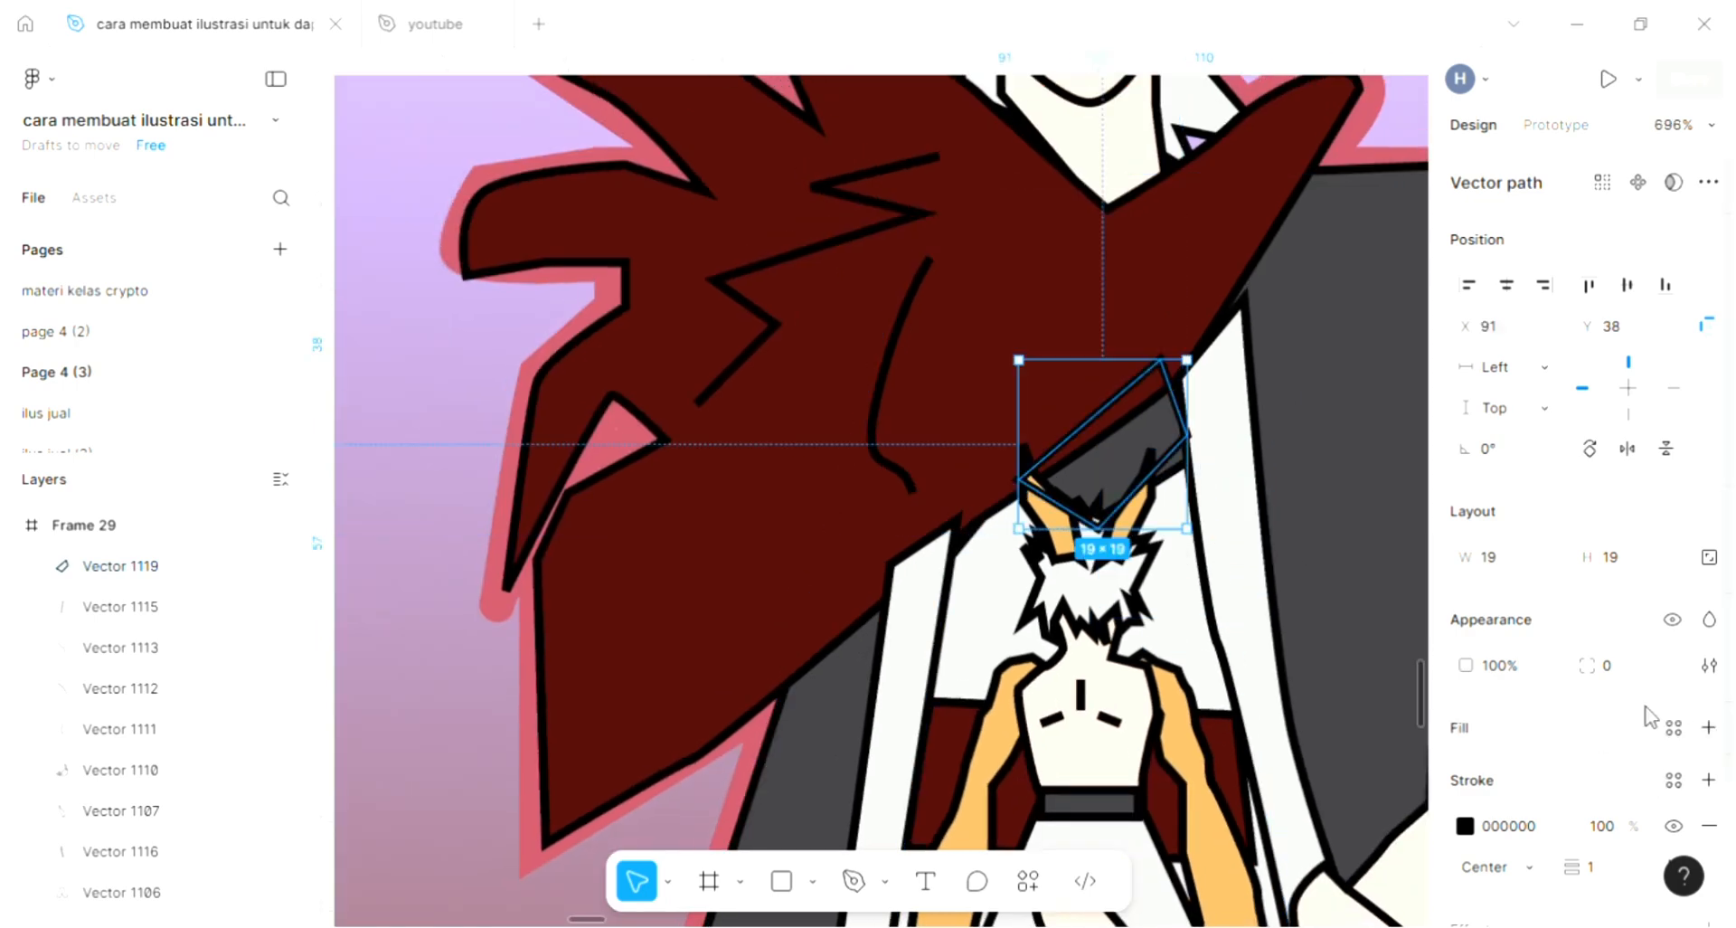
{"action": "left_click", "coordinate": [1708, 727]}
{"action": "scroll", "coordinate": [967, 470], "scroll_direction": "right", "scroll_amount": 4}
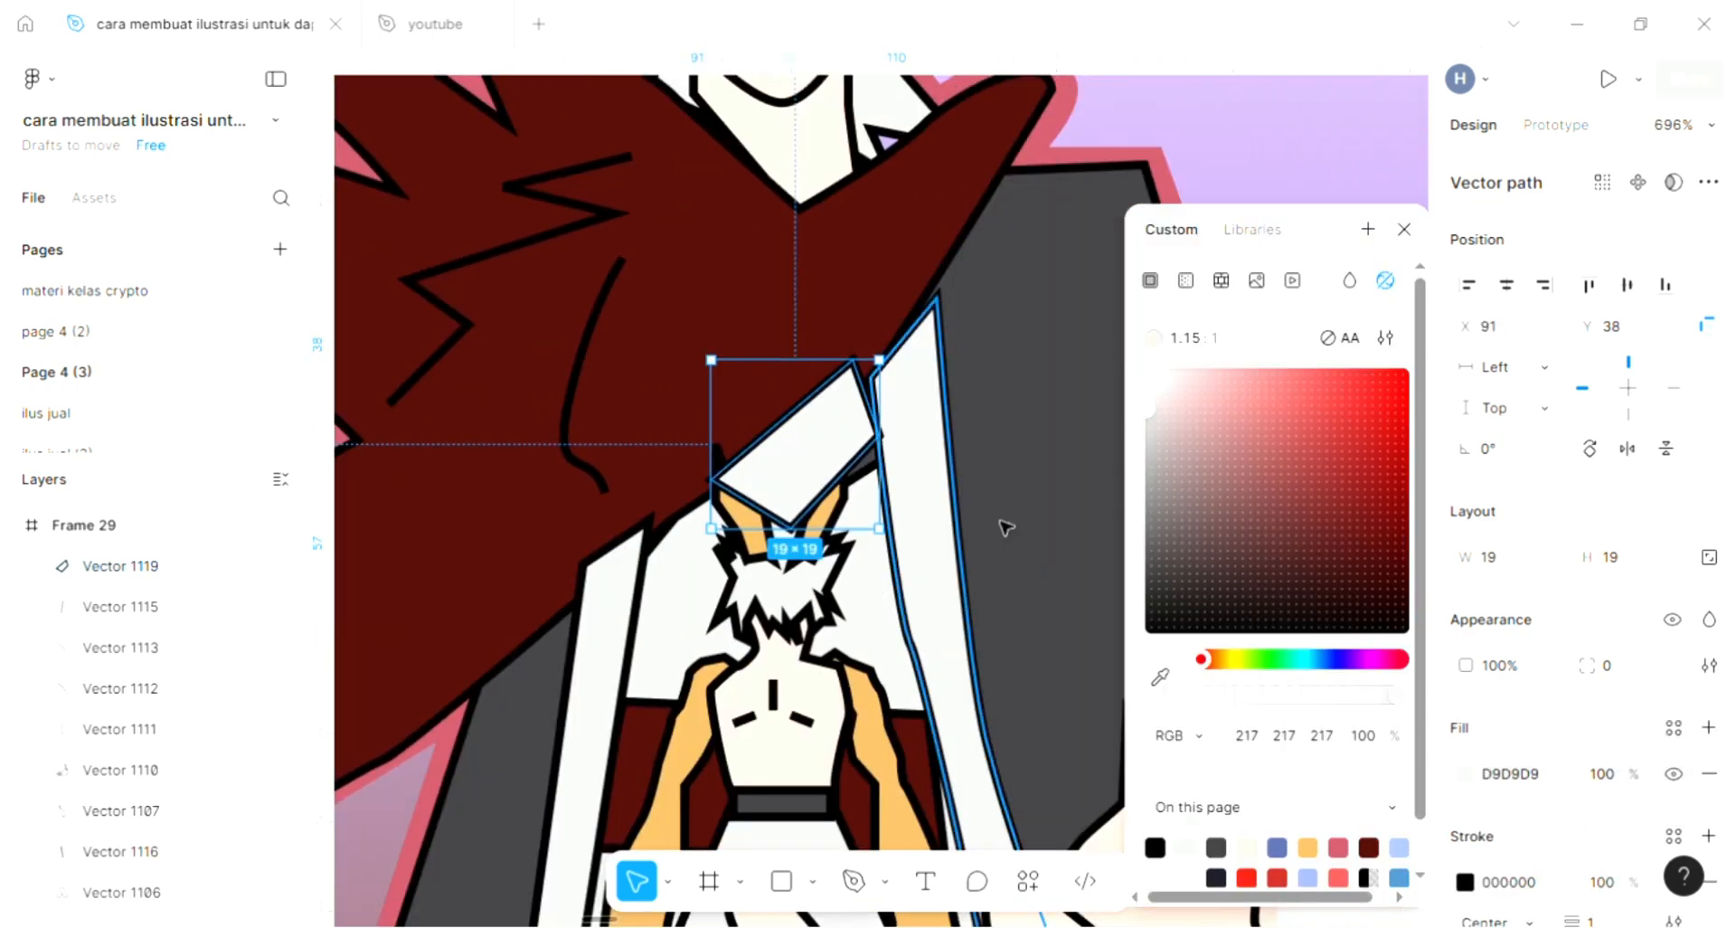
{"action": "left_click", "coordinate": [1159, 680]}
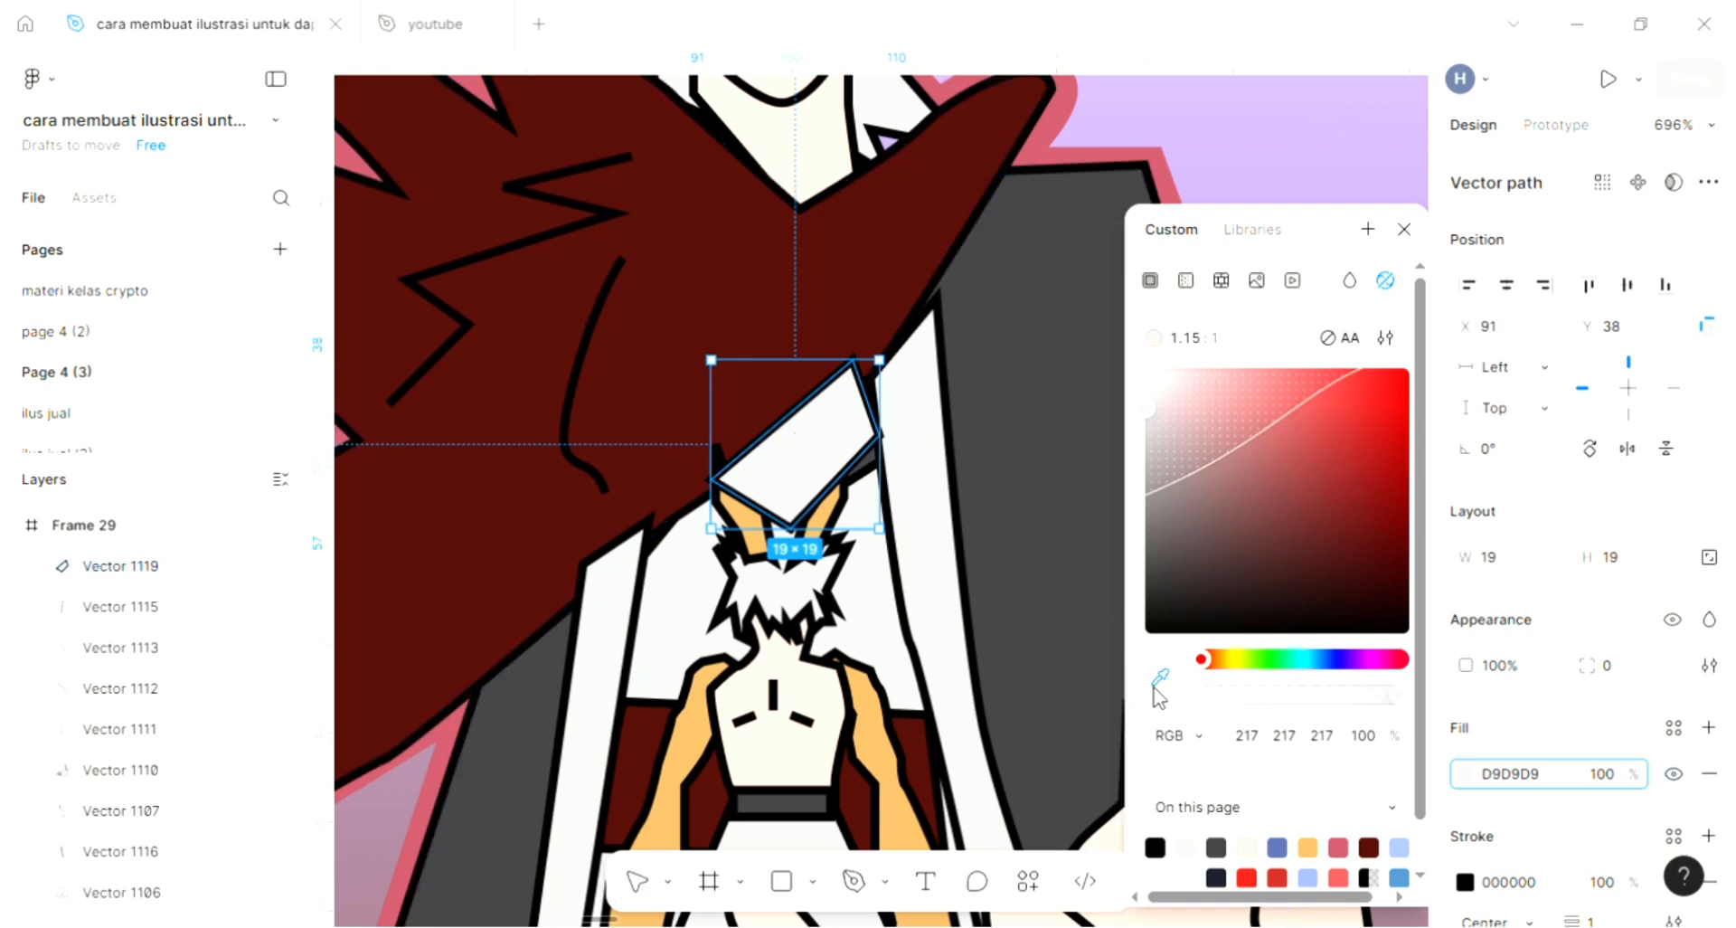
{"action": "left_click", "coordinate": [837, 144]}
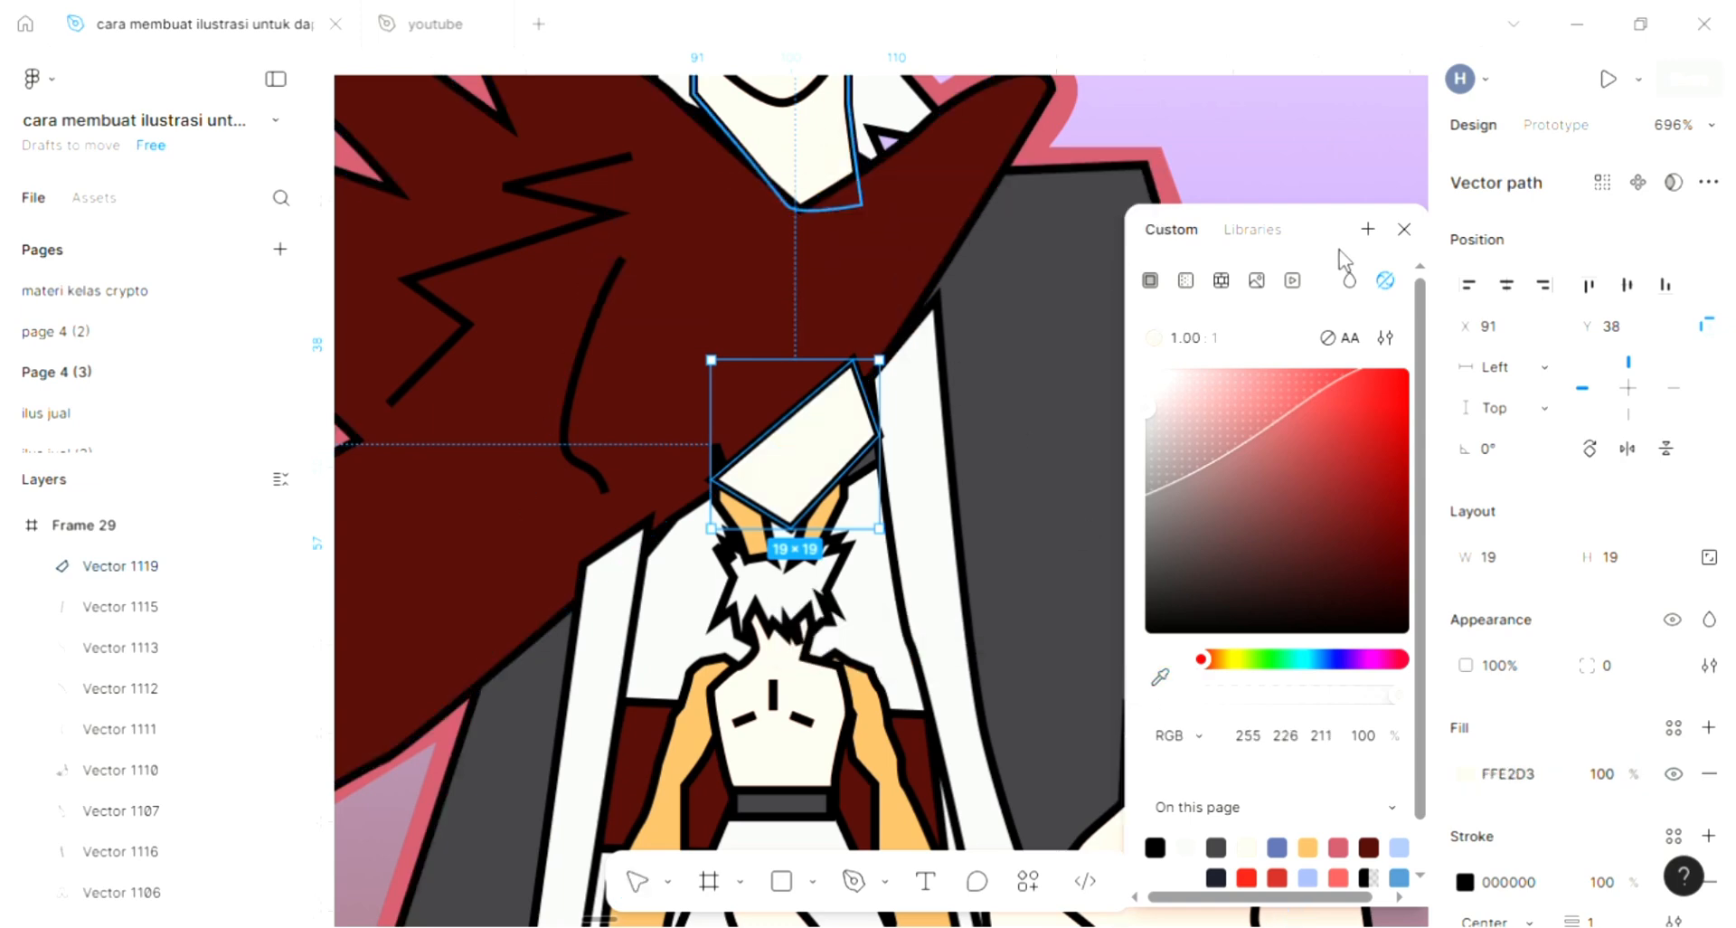
{"action": "left_click", "coordinate": [1404, 230]}
- Send the cream shape behind the small character's hair and move its upper and right corners against the white lapel, making it 20.5 × 17.5
{"action": "scroll", "coordinate": [1040, 416], "scroll_direction": "left", "scroll_amount": 2}
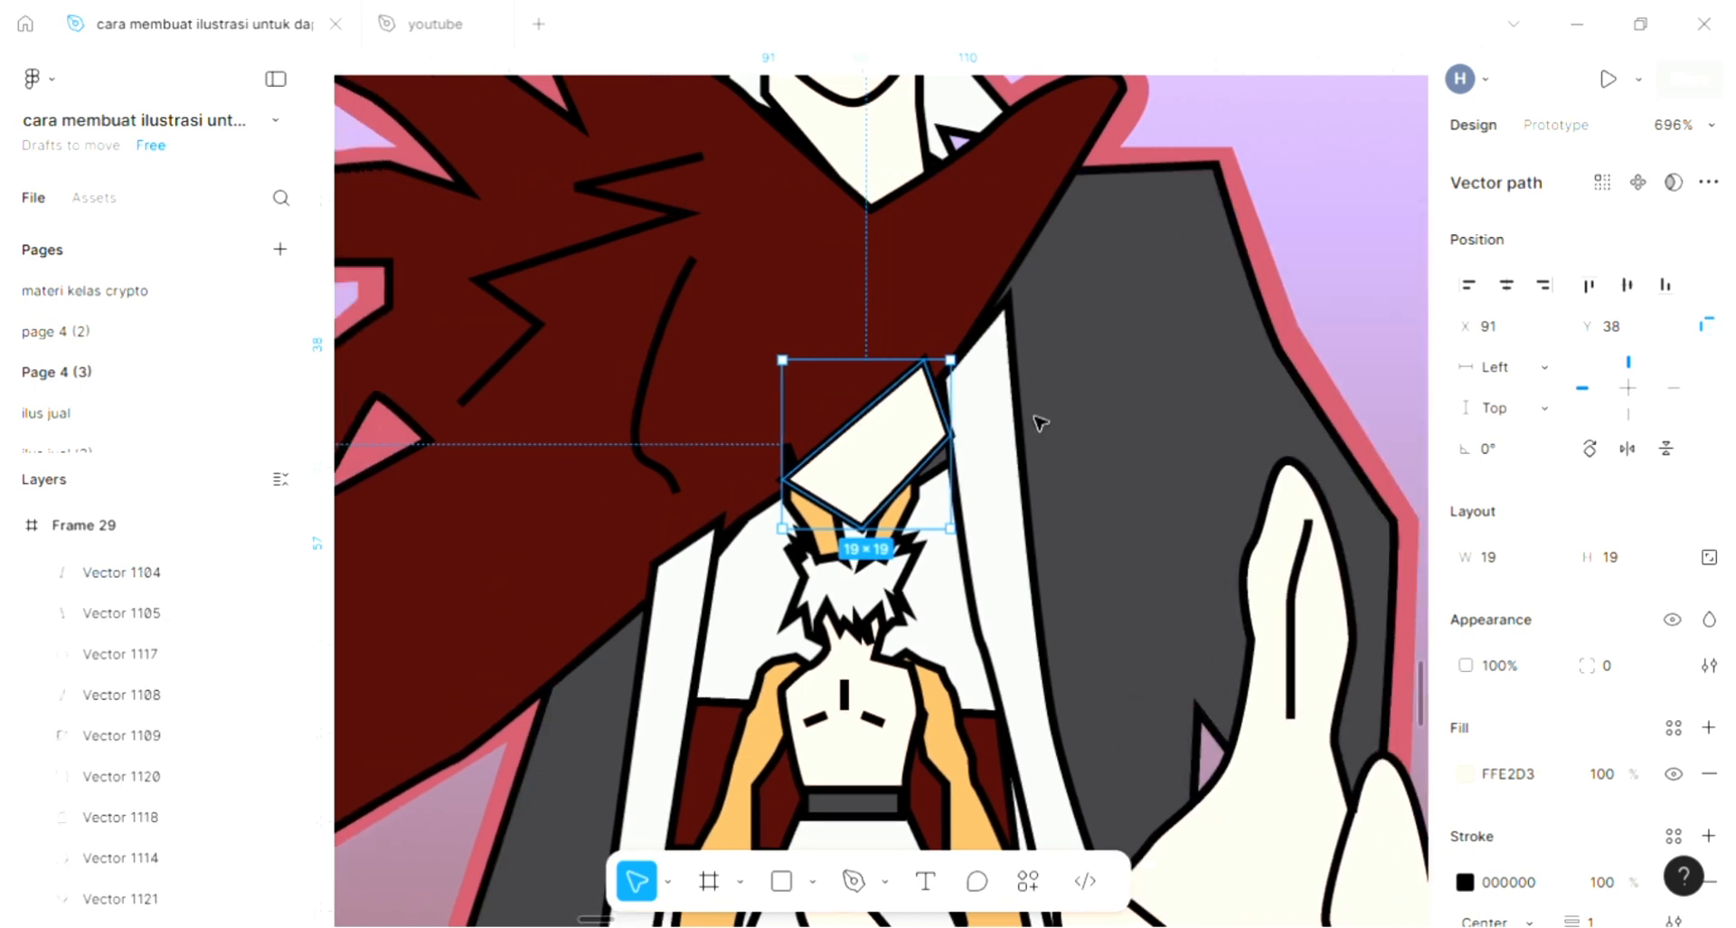
{"action": "key", "text": "ctrl+bracketleft"}
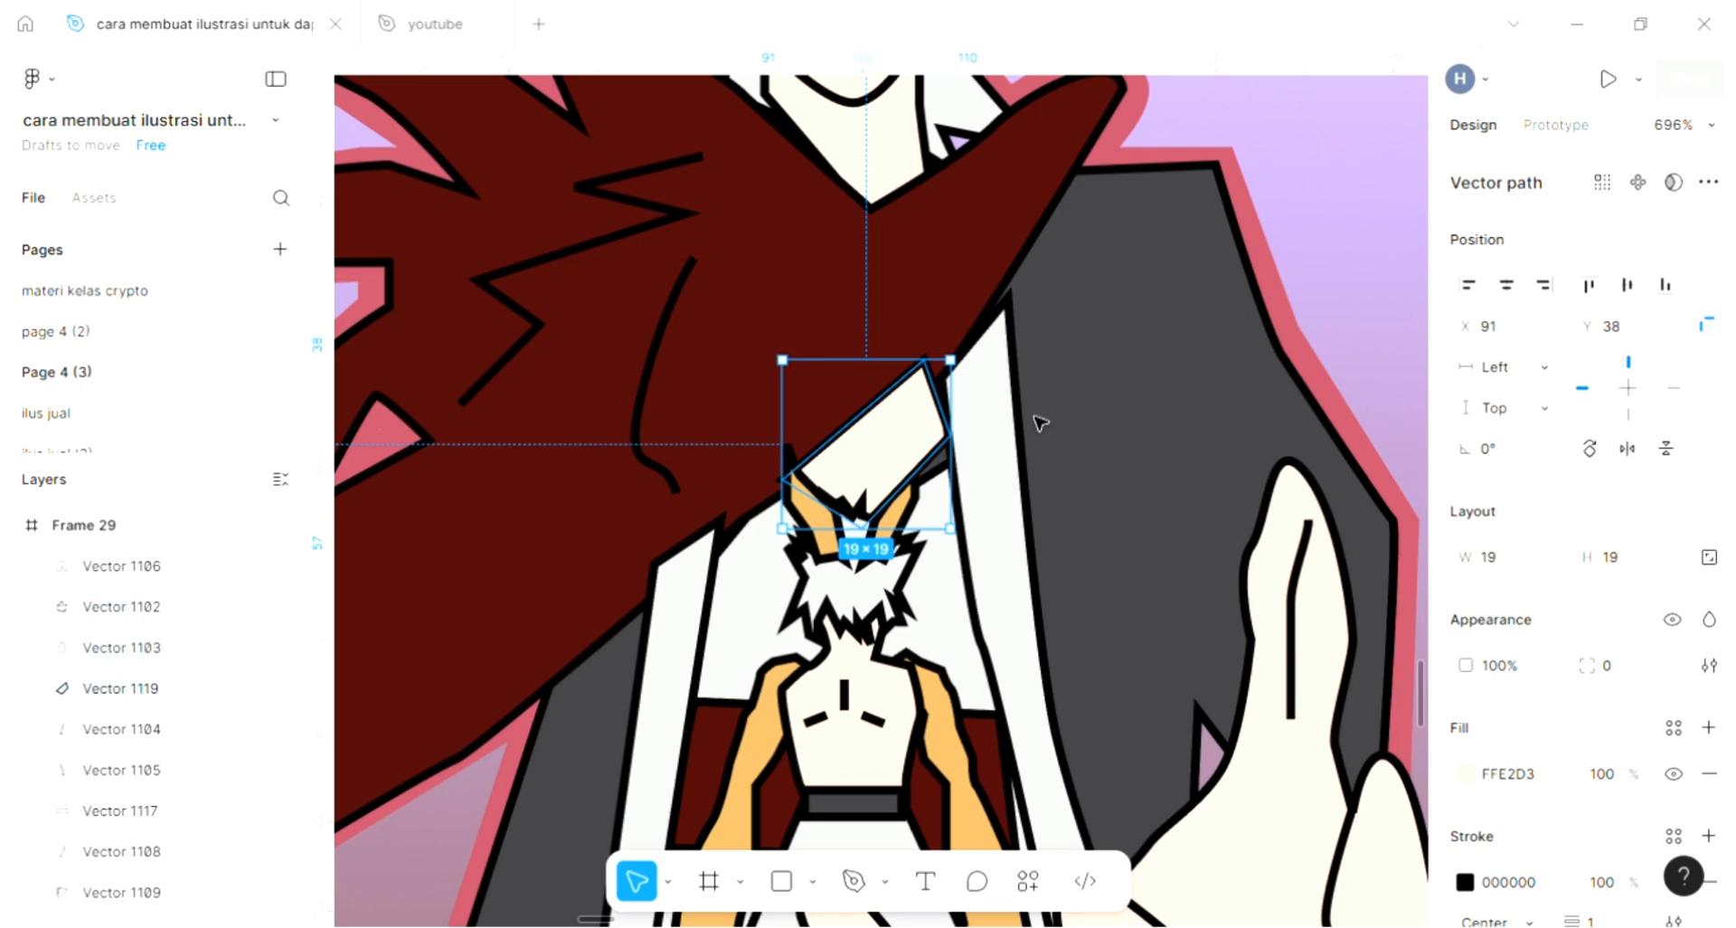
{"action": "scroll", "coordinate": [895, 470], "scroll_direction": "up", "scroll_amount": 2}
{"action": "double_click", "coordinate": [940, 448]}
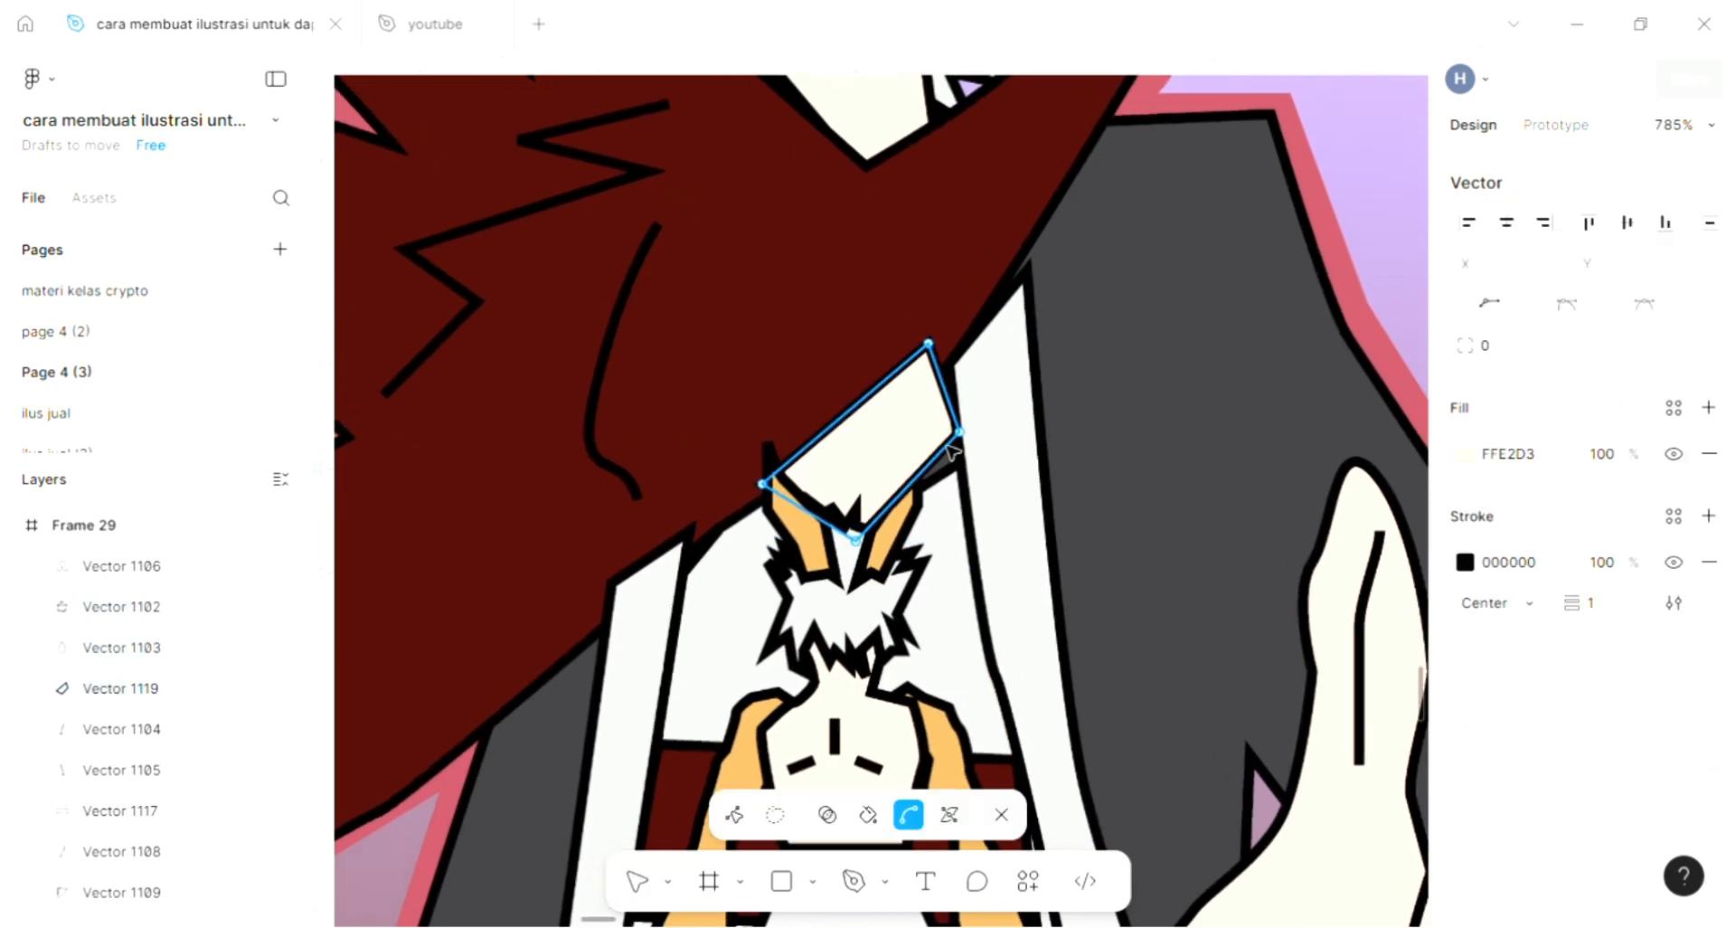
{"action": "scroll", "coordinate": [946, 445], "scroll_direction": "up", "scroll_amount": 1}
{"action": "mouse_move", "coordinate": [973, 430]}
{"action": "left_mouse_down"}
{"action": "mouse_move", "coordinate": [992, 469]}
{"action": "mouse_move", "coordinate": [975, 430]}
{"action": "left_mouse_up"}
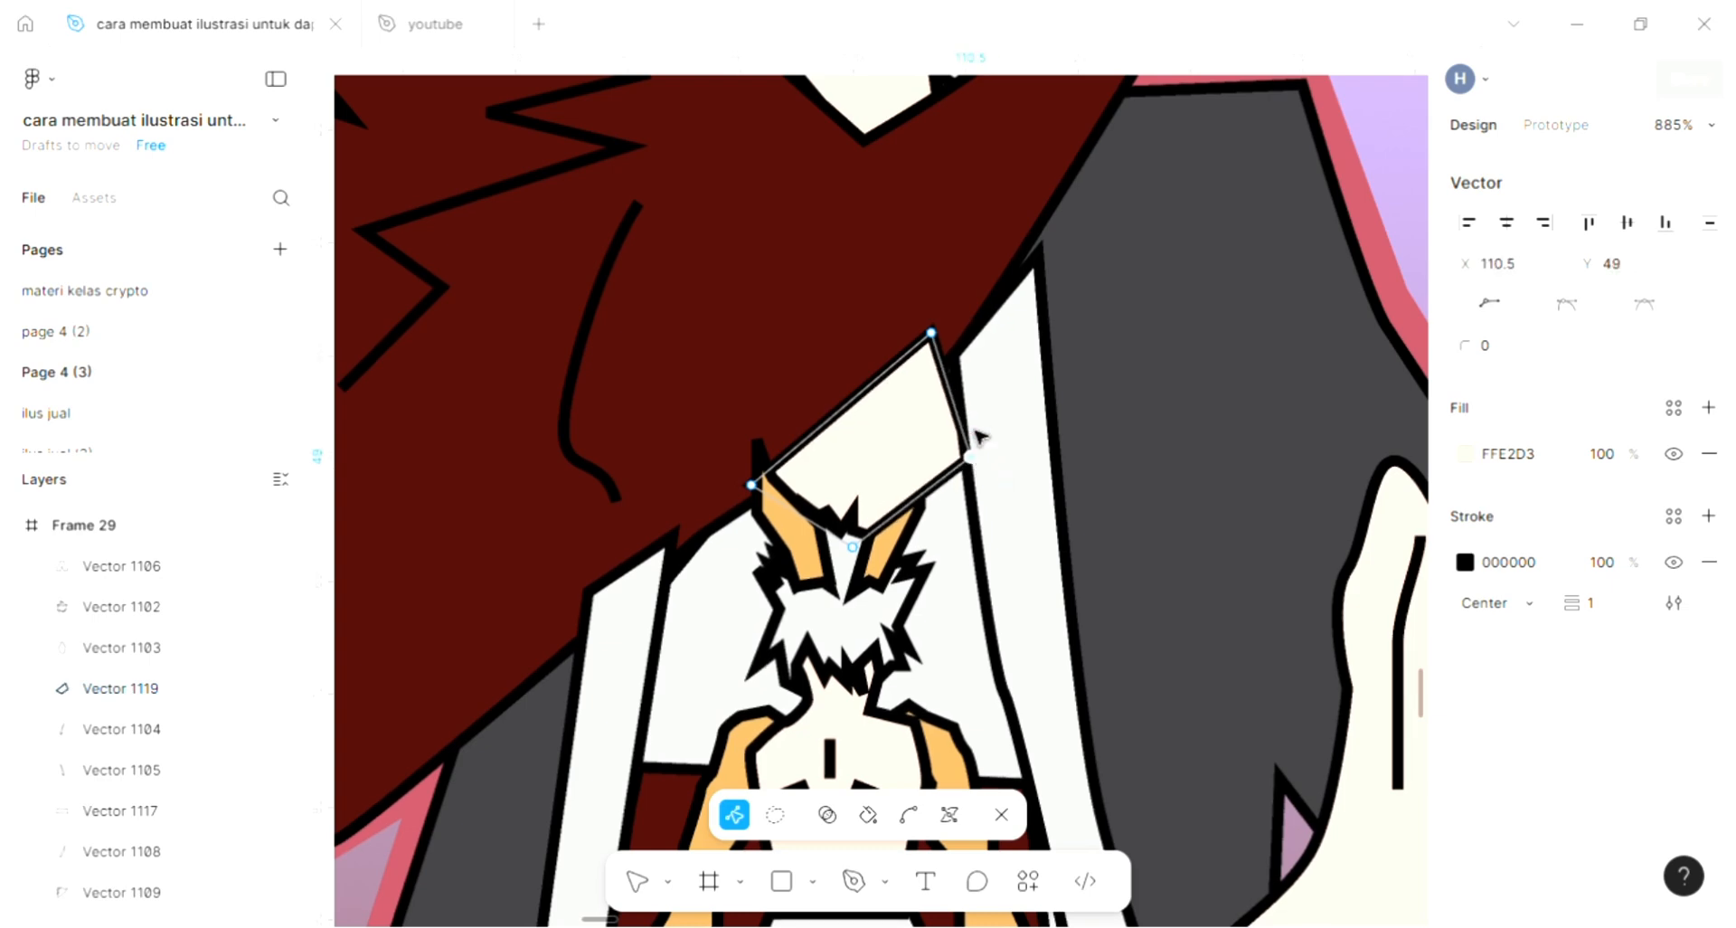
{"action": "left_click_drag", "start_coordinate": [947, 340], "coordinate": [970, 366]}
{"action": "scroll", "coordinate": [955, 350], "scroll_direction": "down", "scroll_amount": 5}
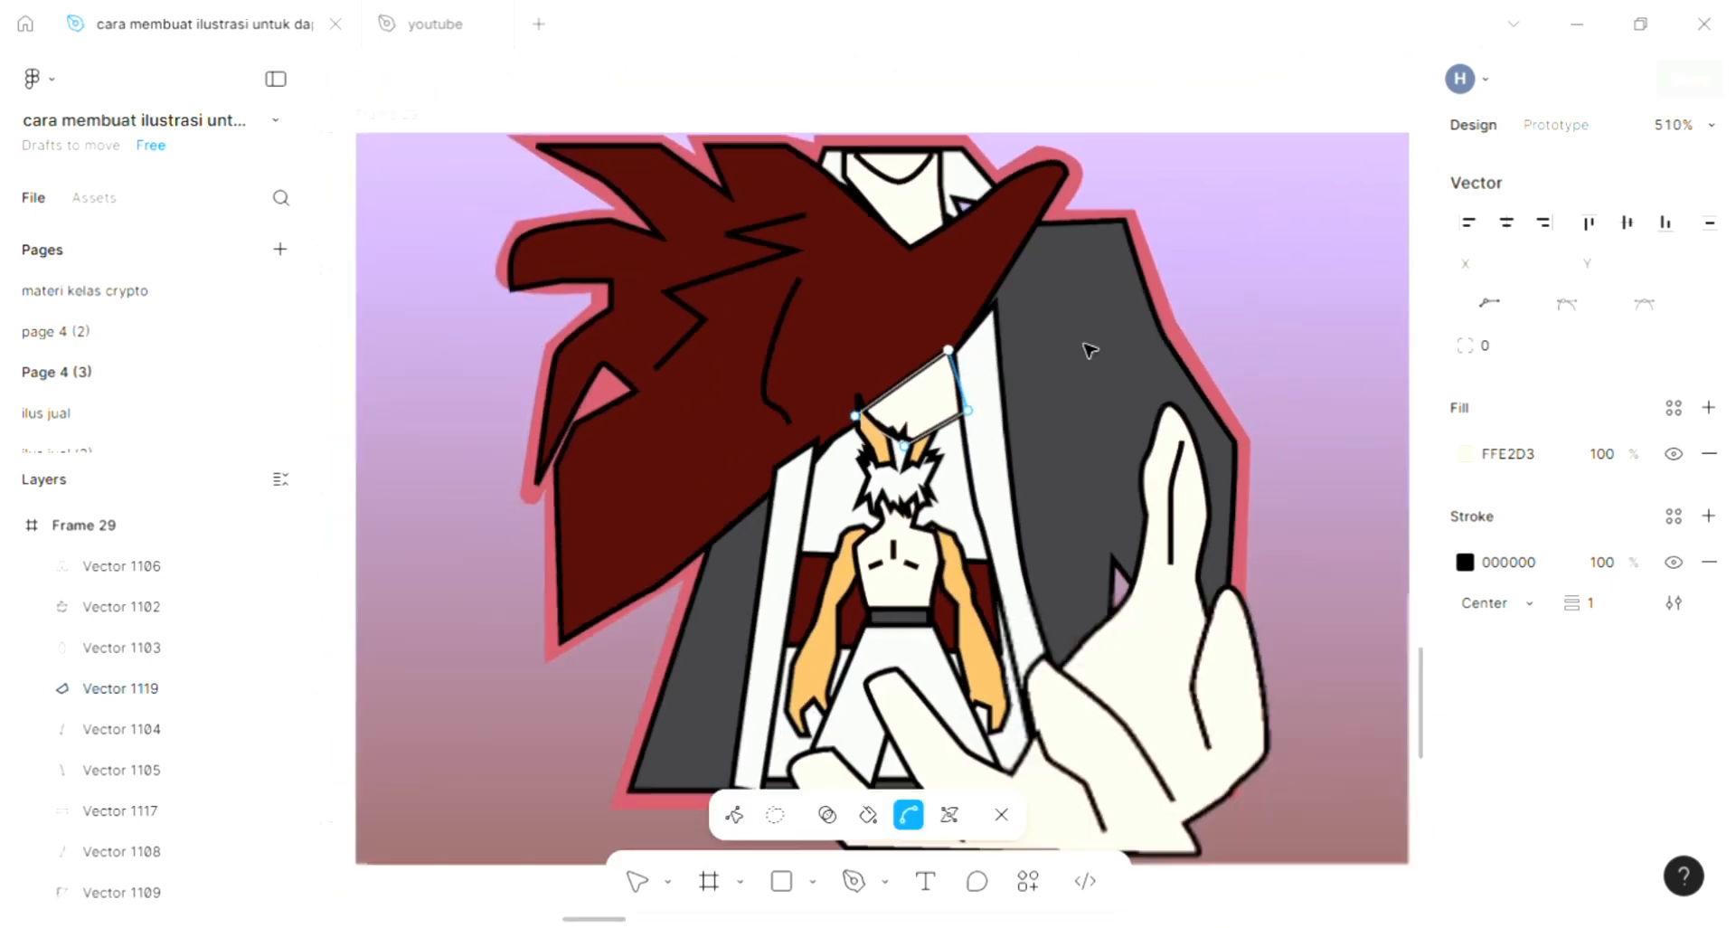
{"action": "double_click", "coordinate": [999, 331]}
- Send the cream shape further backward until both orange ears lie fully in front of it, and deselect it
{"action": "scroll", "coordinate": [996, 329], "scroll_direction": "up", "scroll_amount": 1}
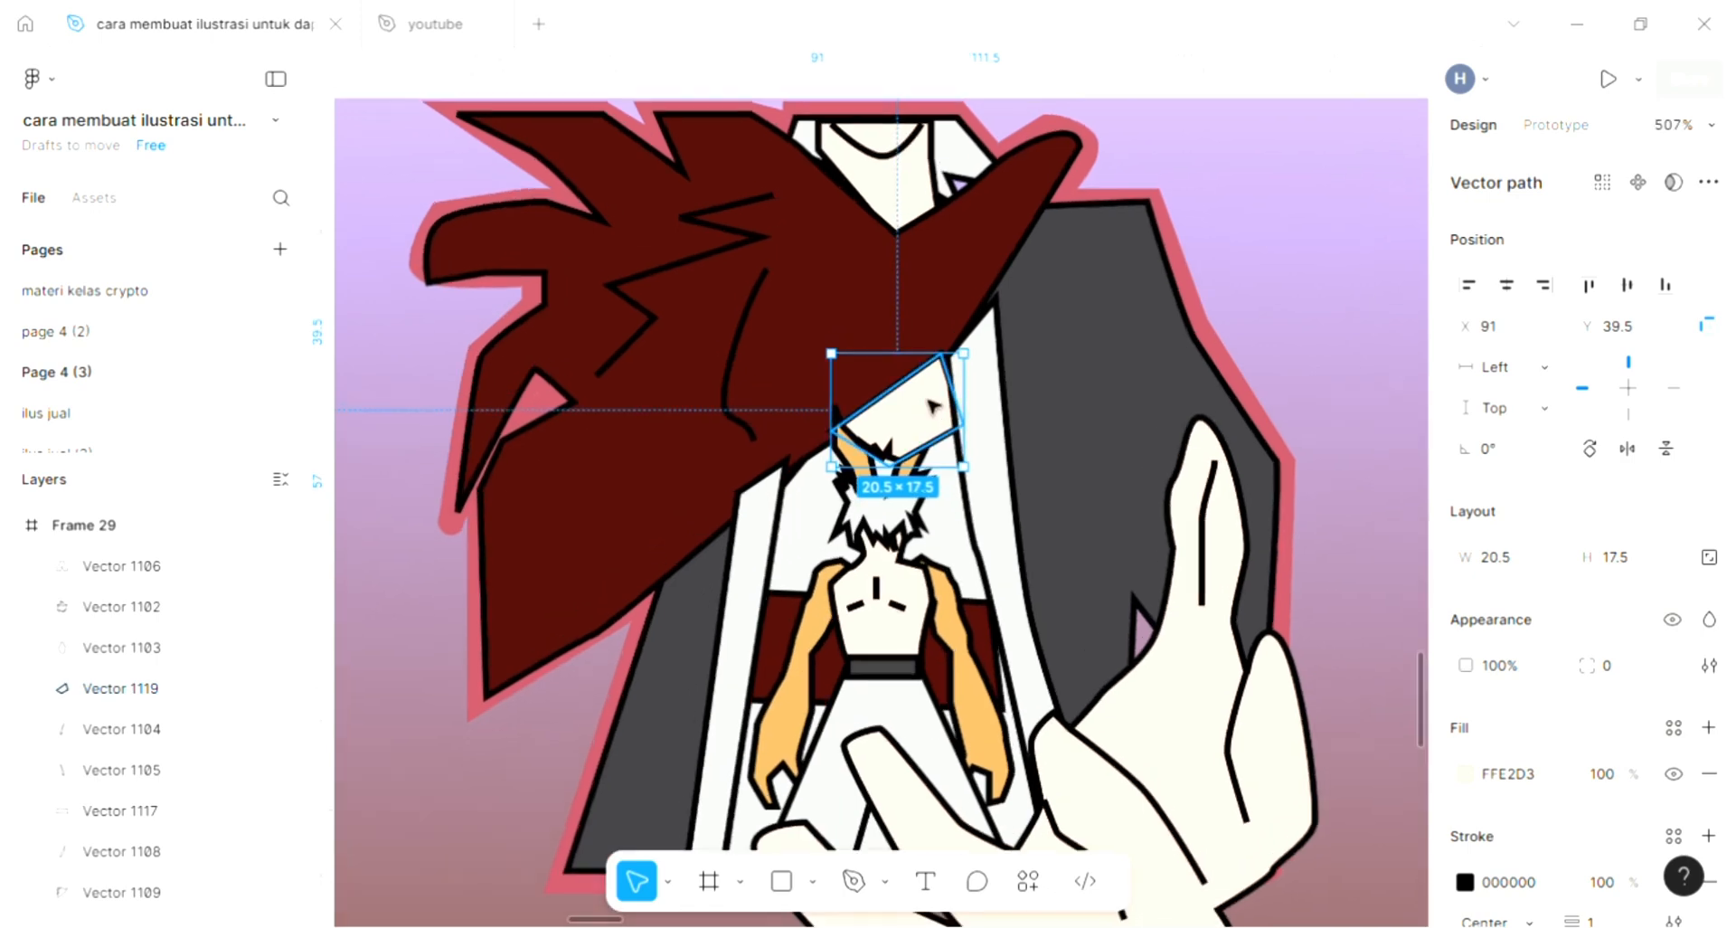
{"action": "key", "text": "ctrl+bracketleft"}
{"action": "key", "text": "ctrl+bracketleft"}
{"action": "key", "text": "ctrl+bracketleft"}
{"action": "key", "text": "ctrl+bracketleft"}
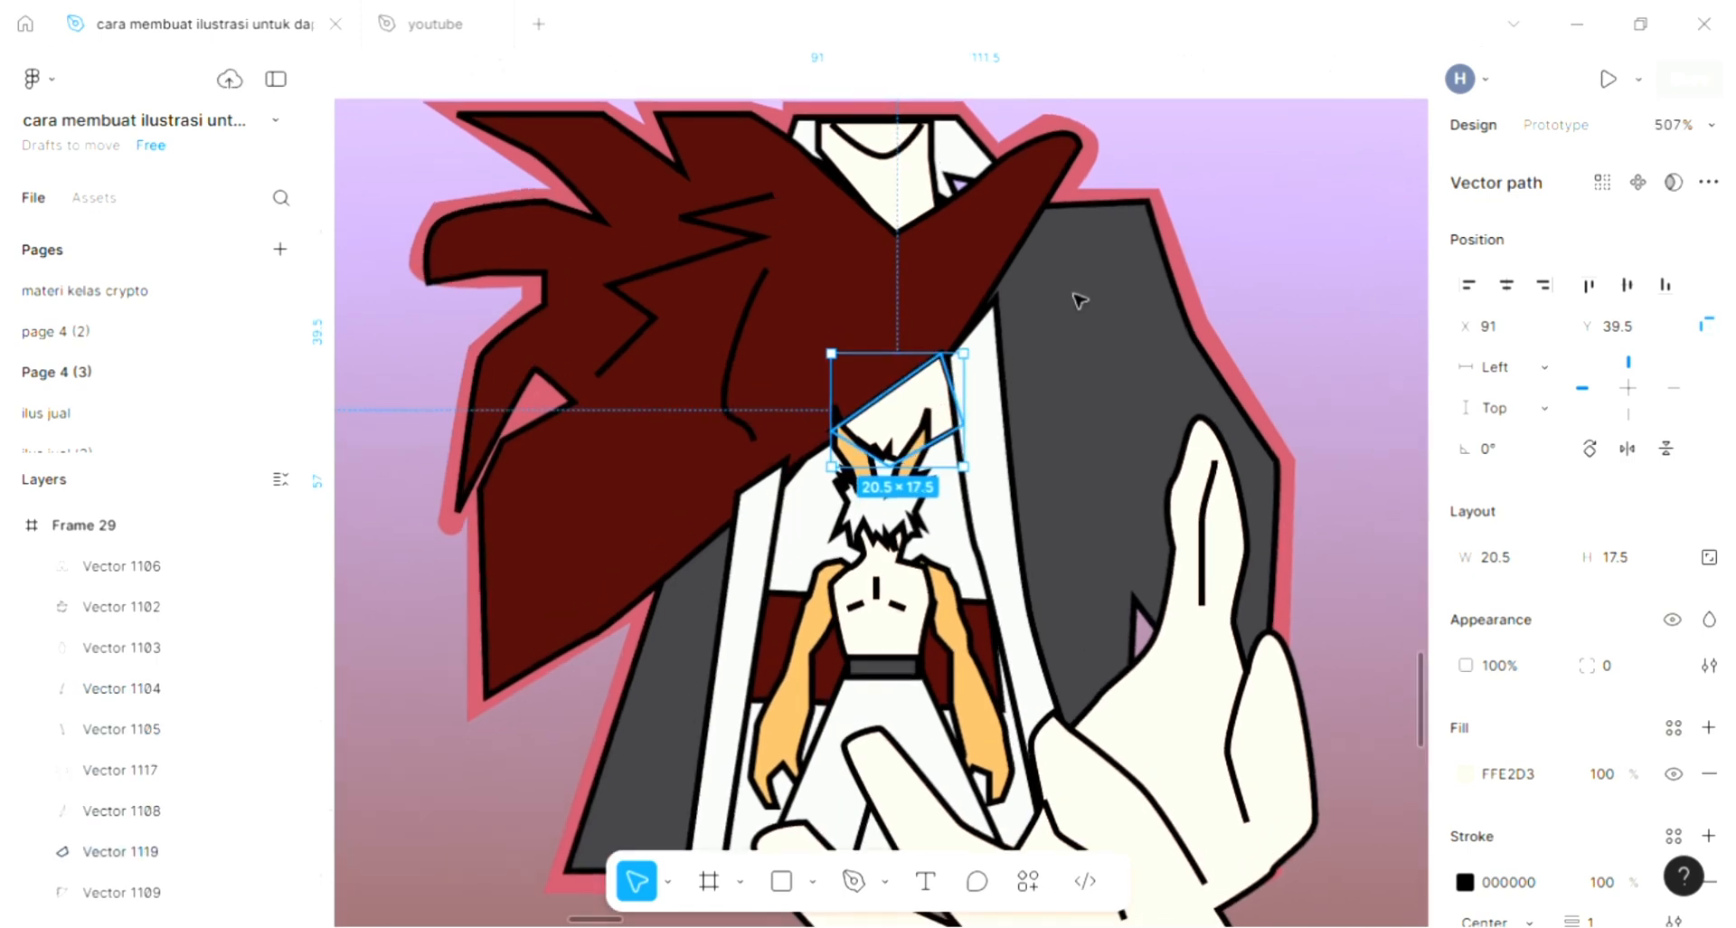
{"action": "left_click", "coordinate": [1269, 282]}
{"action": "scroll", "coordinate": [1270, 281], "scroll_direction": "down", "scroll_amount": 1}
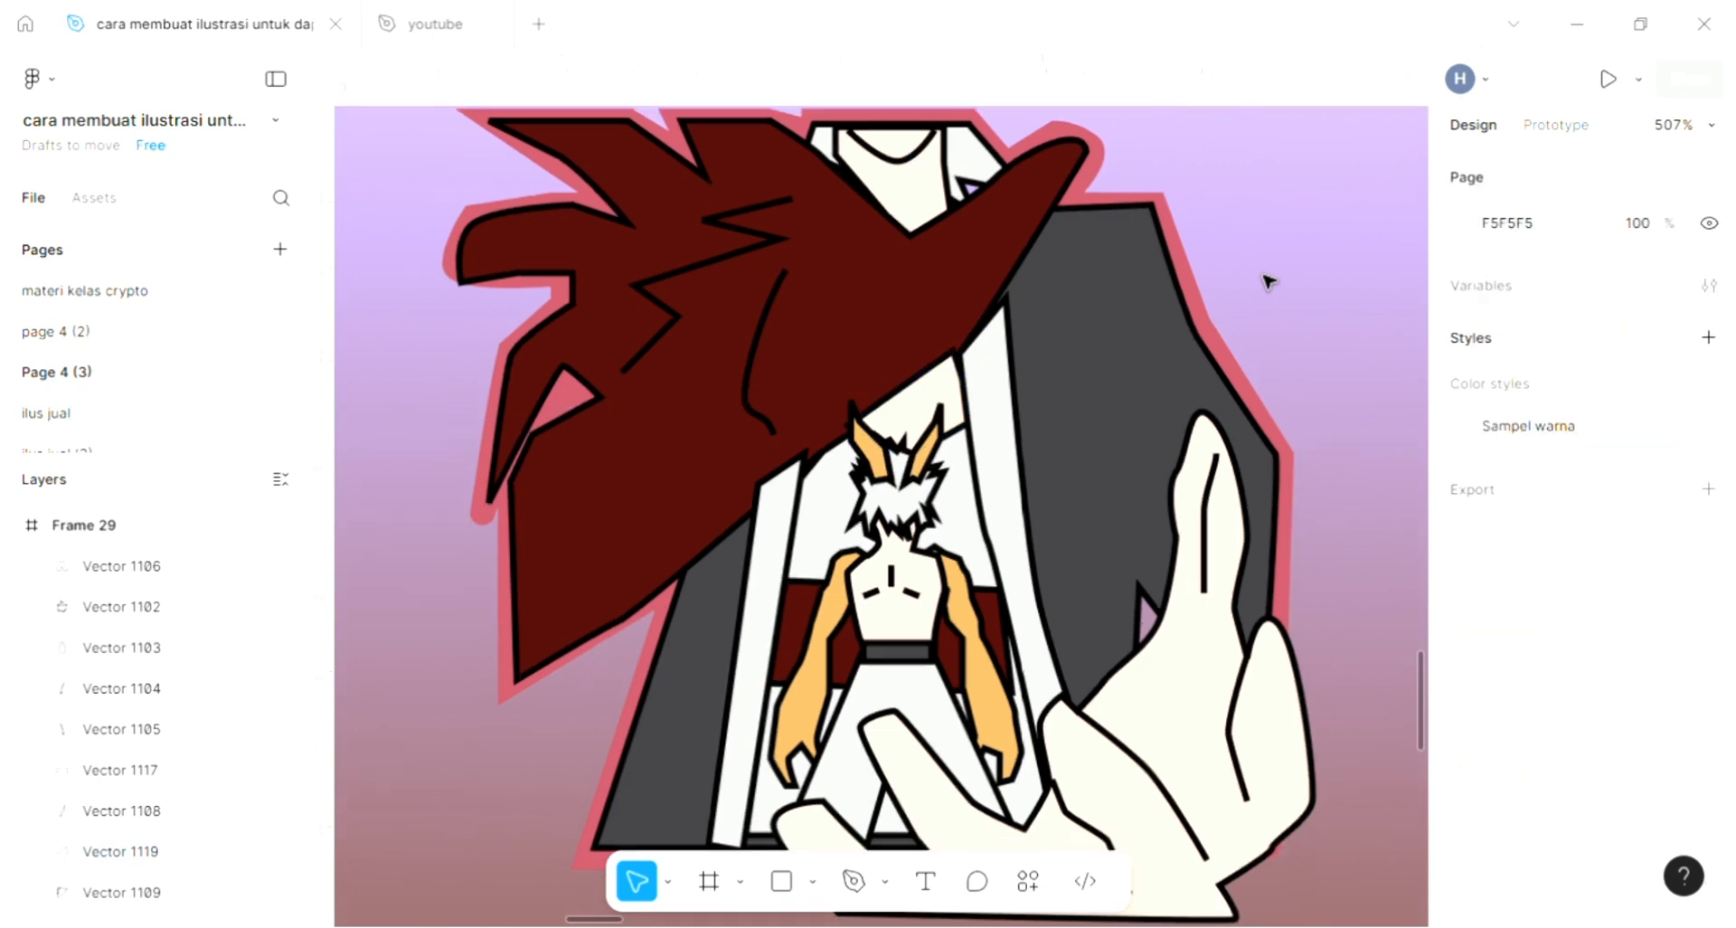
{"action": "scroll", "coordinate": [1270, 297], "scroll_direction": "down", "scroll_amount": 1}
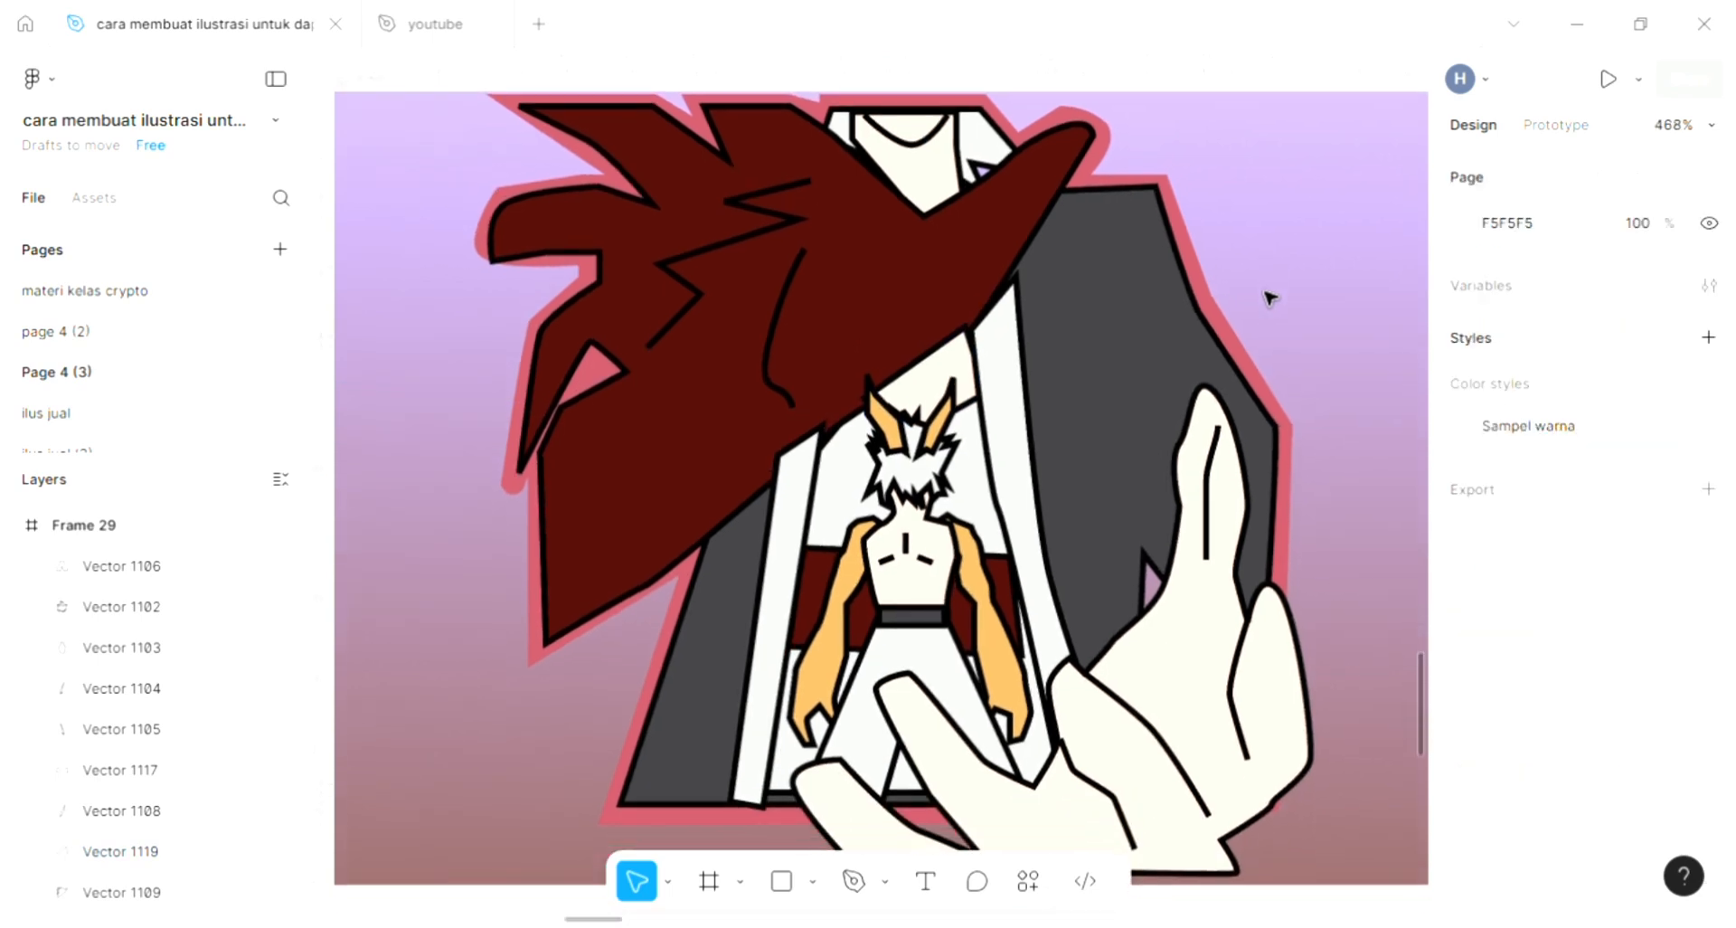